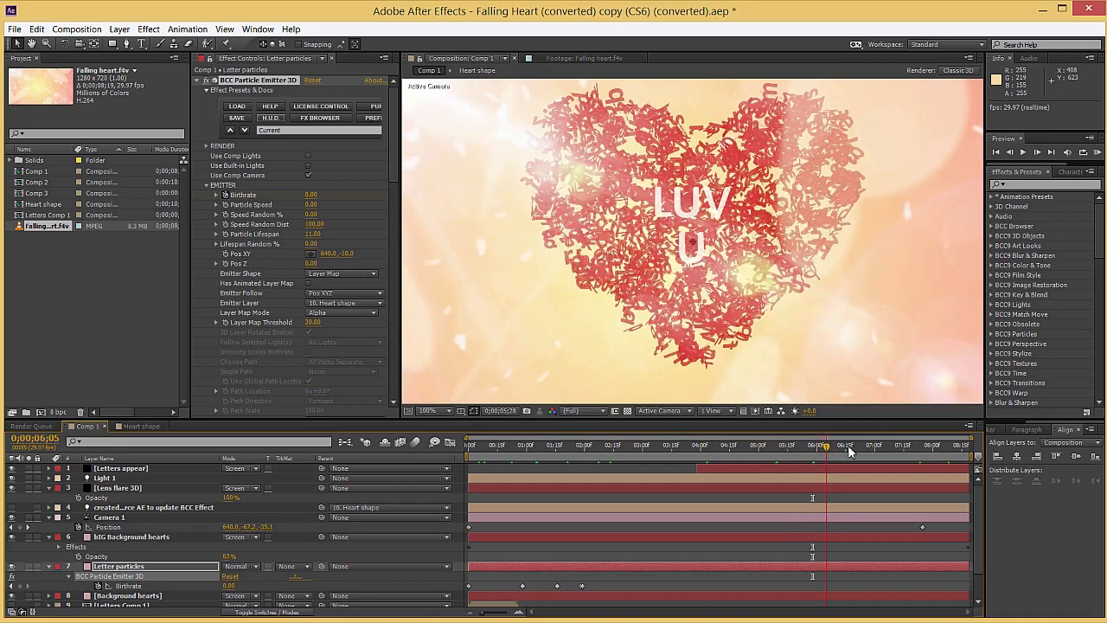
Start a new project and create an HDV/HDTV 720 29.97 composition with a duration of 0:00:00:25
{"action": "left_click", "coordinate": [861, 449]}
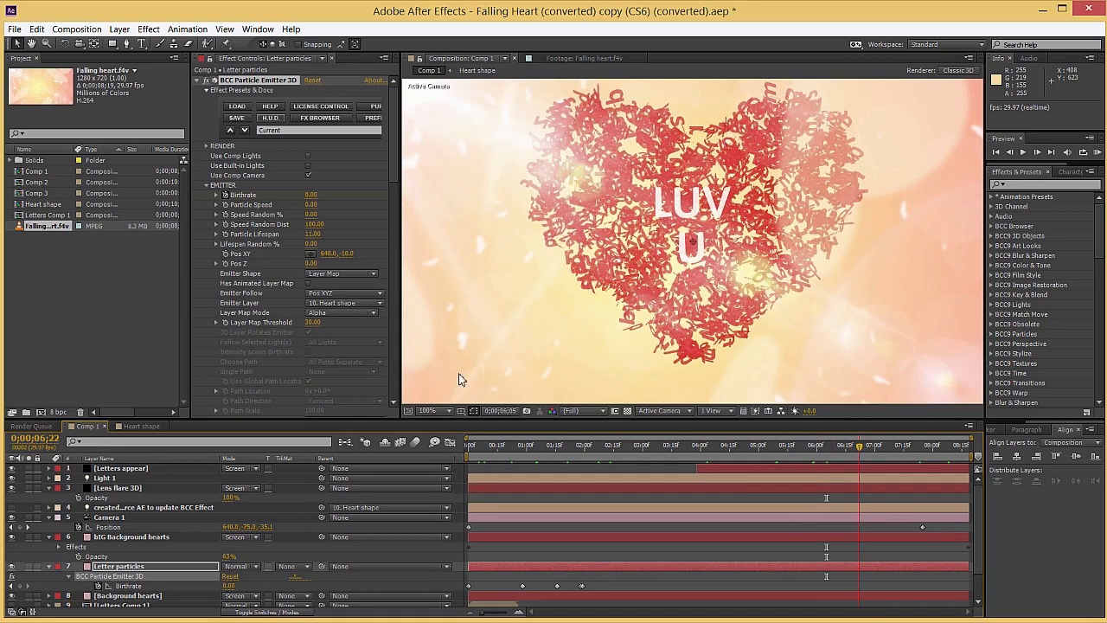
{"action": "left_click", "coordinate": [16, 28]}
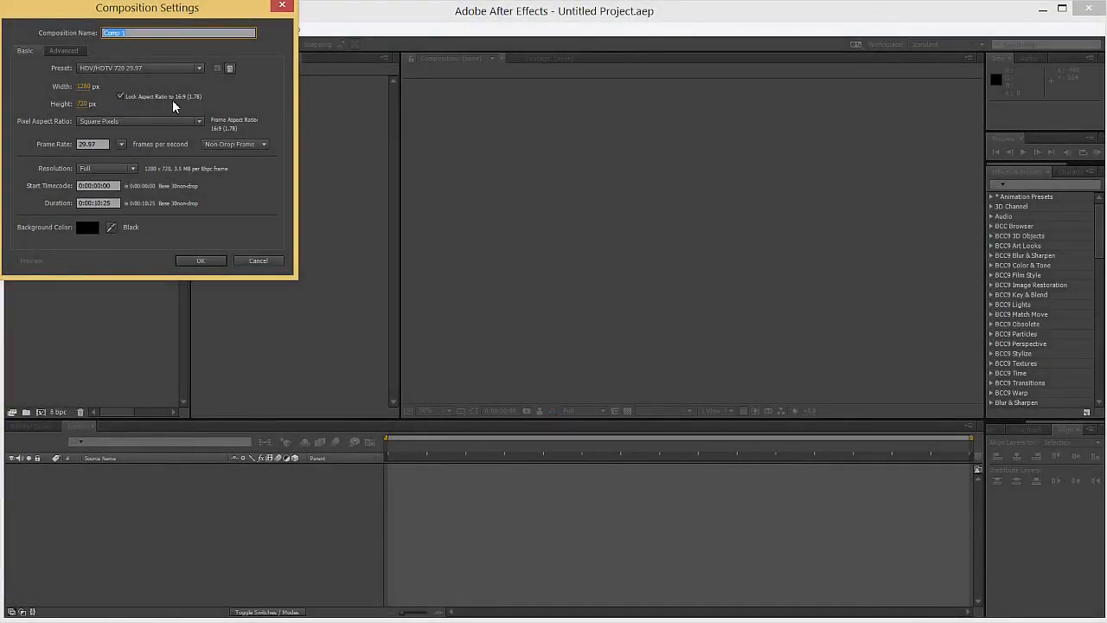
{"action": "left_click", "coordinate": [99, 202]}
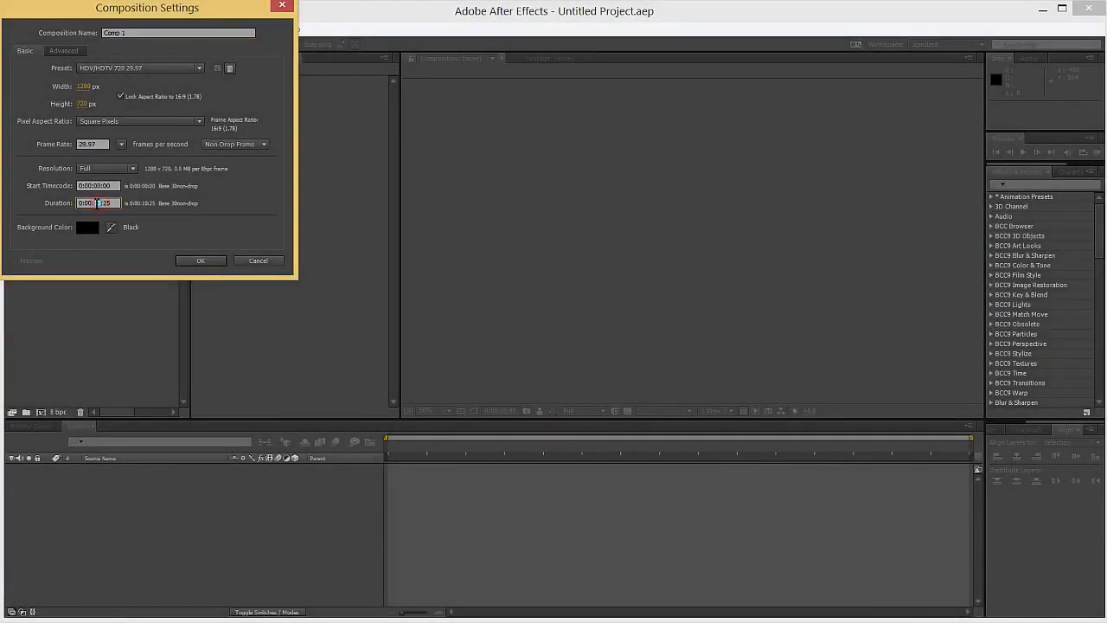
{"action": "left_click", "coordinate": [221, 260]}
Add a text layer containing the letter "a" and move it to the centre of the composition
{"action": "right_click", "coordinate": [227, 510]}
{"action": "mouse_move", "coordinate": [254, 519]}
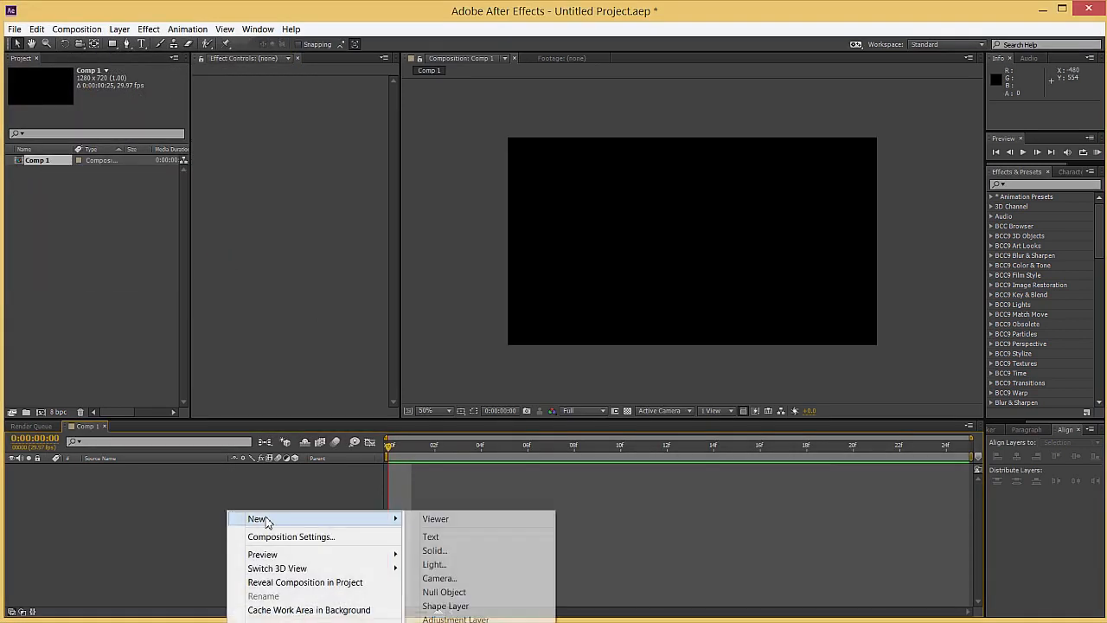
{"action": "left_click", "coordinate": [445, 534]}
{"action": "left_click", "coordinate": [693, 238]}
{"action": "type", "text": "a"}
{"action": "left_click", "coordinate": [130, 500]}
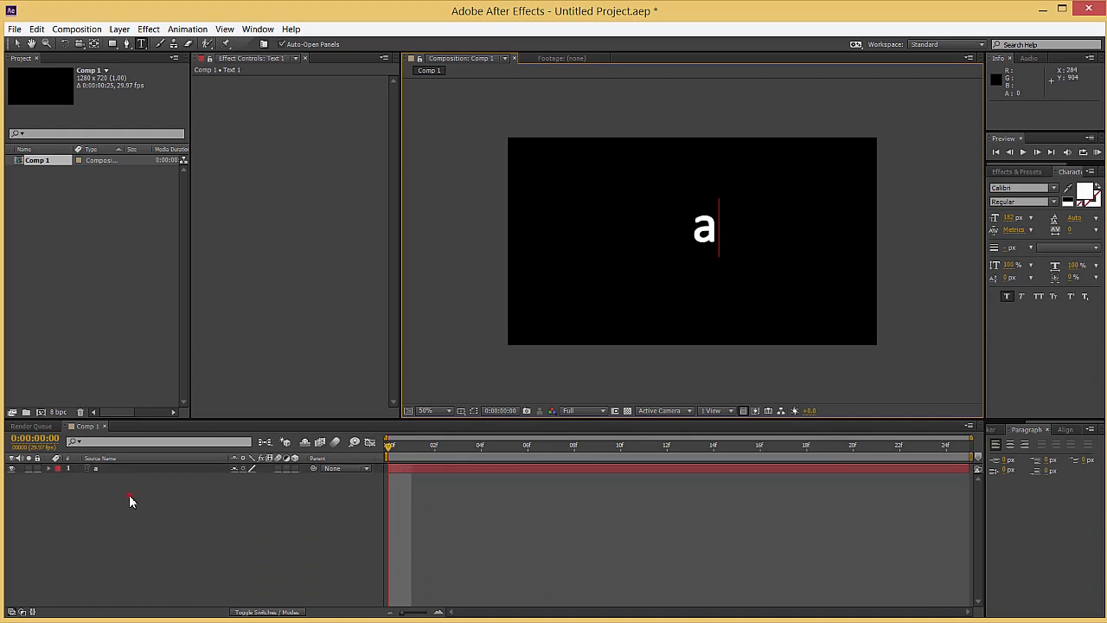
{"action": "left_click", "coordinate": [149, 470]}
{"action": "key", "text": "v"}
{"action": "left_click_drag", "start_coordinate": [718, 231], "coordinate": [706, 244]}
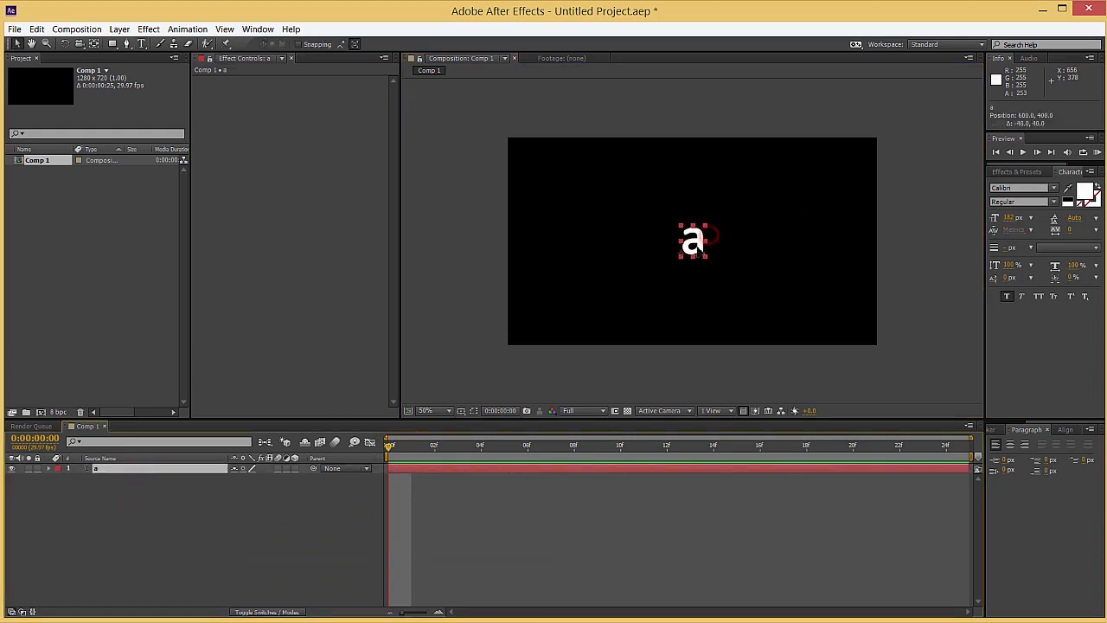
Add a Character Offset animator to the "a" text layer
{"action": "left_click", "coordinate": [104, 471]}
{"action": "left_click", "coordinate": [49, 469]}
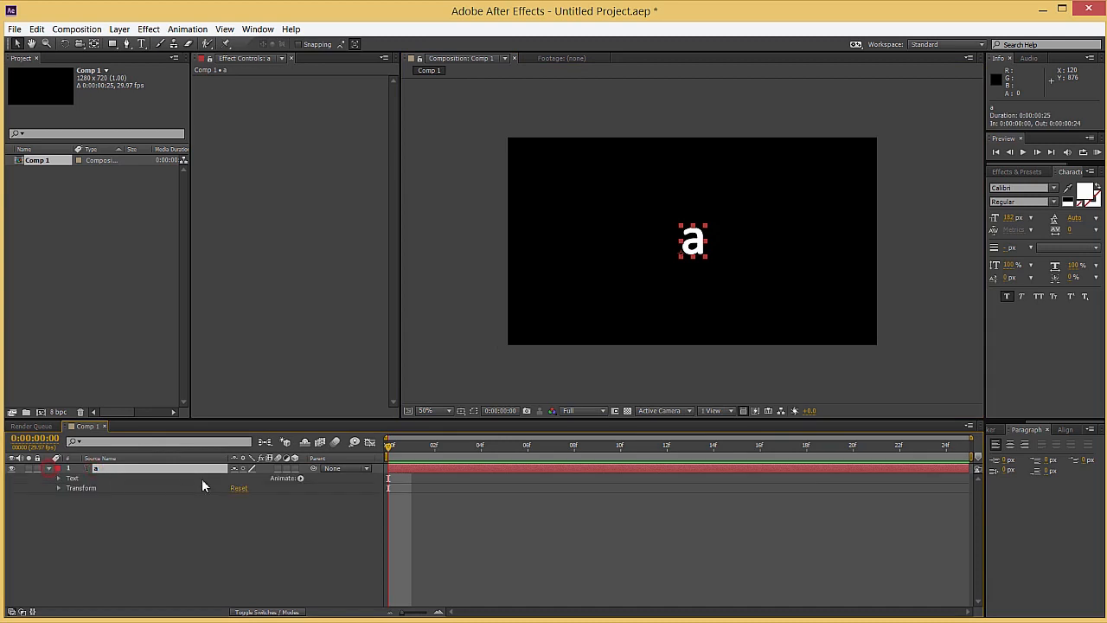
{"action": "left_click", "coordinate": [301, 478]}
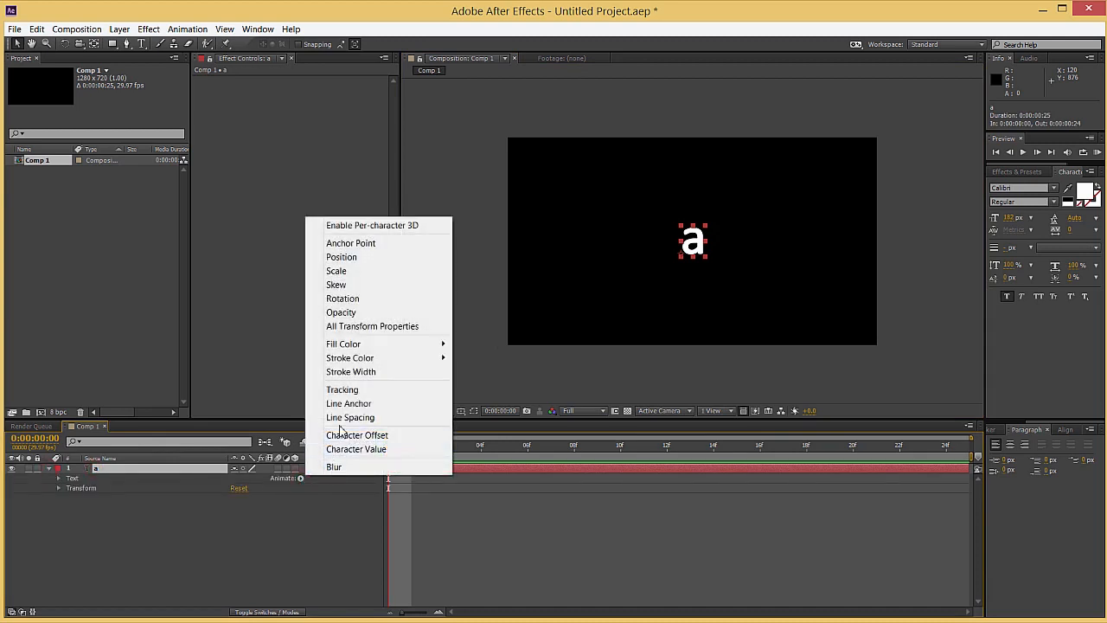
{"action": "left_click", "coordinate": [357, 435]}
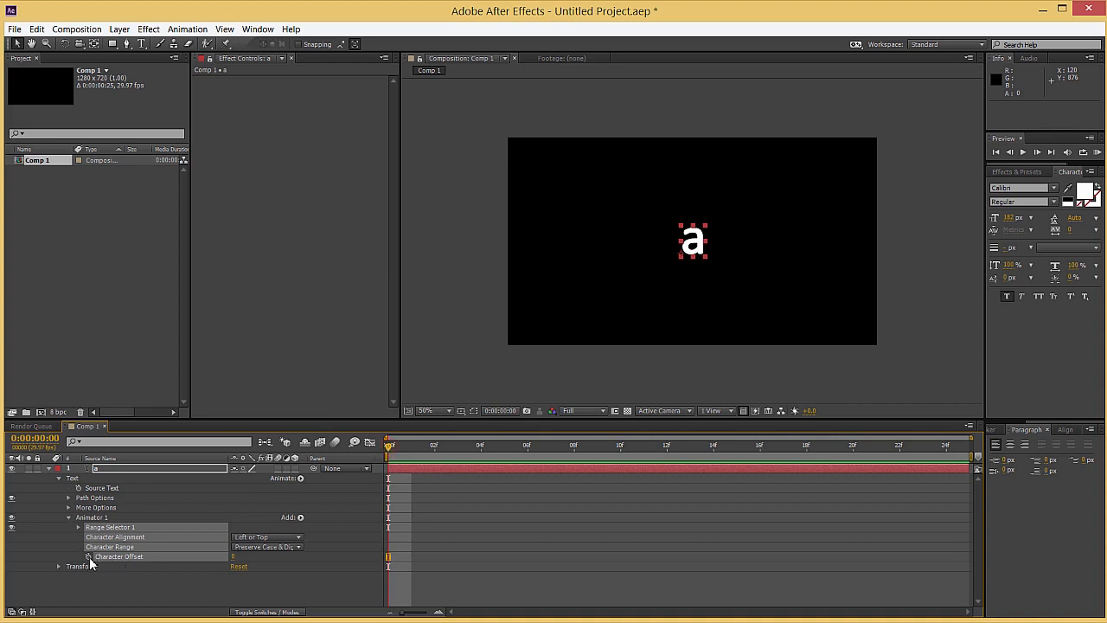
Keyframe Character Offset at 0 on the first frame and 25 at 0:00:00:24, and collapse the text layer's properties
{"action": "left_click", "coordinate": [89, 556]}
{"action": "left_click_drag", "start_coordinate": [391, 449], "coordinate": [1001, 457]}
{"action": "left_click", "coordinate": [234, 556]}
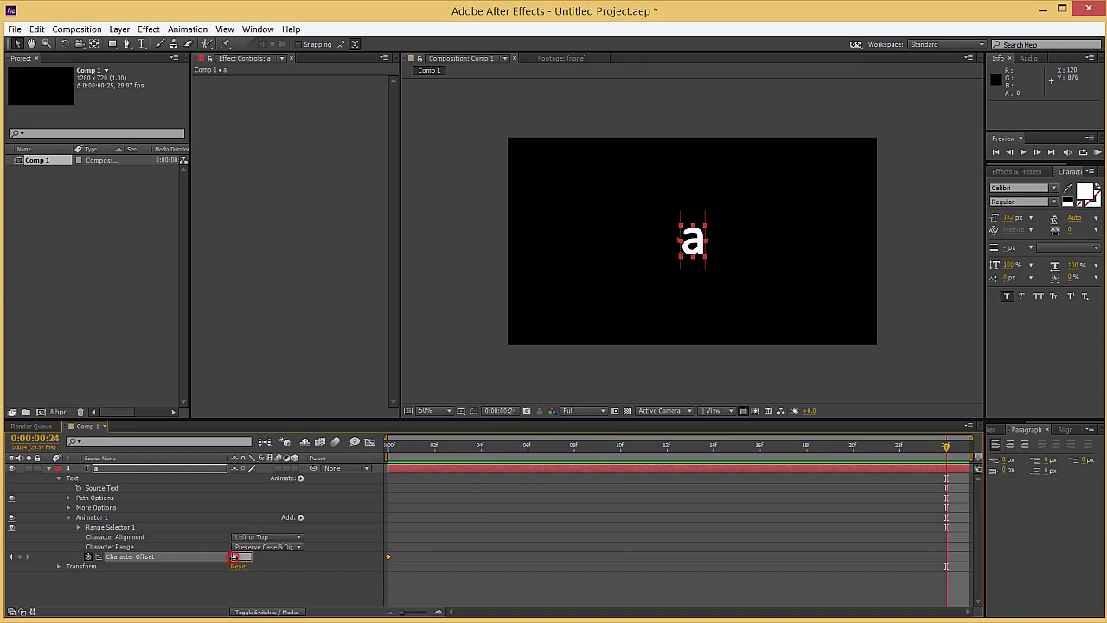
{"action": "type", "text": "25"}
{"action": "key", "text": "Return"}
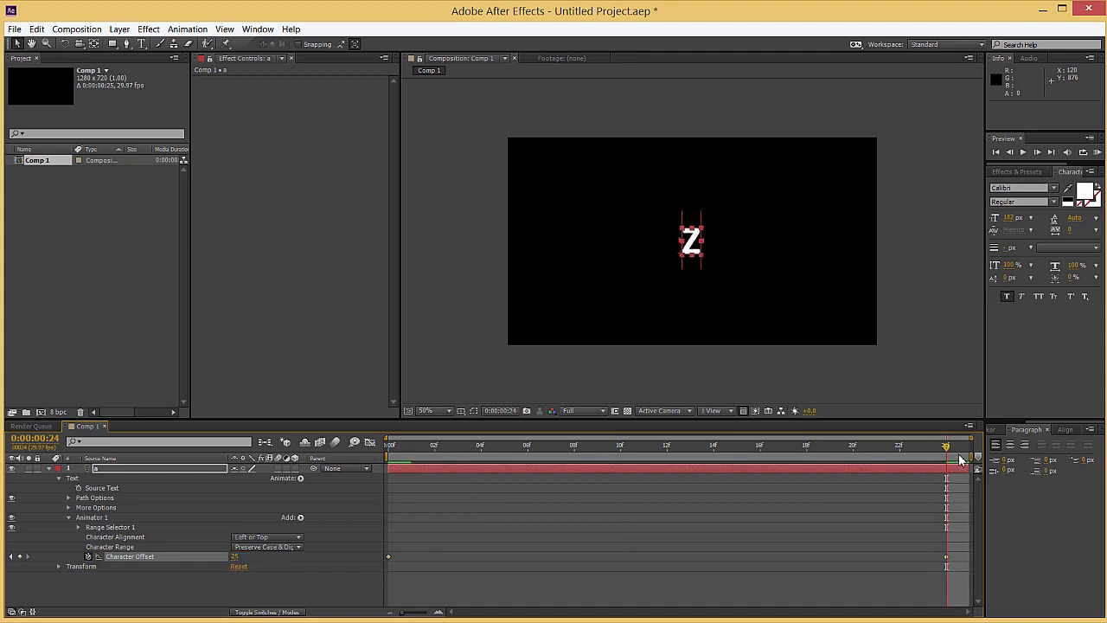
{"action": "mouse_move", "coordinate": [945, 452]}
{"action": "left_mouse_down"}
{"action": "mouse_move", "coordinate": [341, 465]}
{"action": "mouse_move", "coordinate": [939, 466]}
{"action": "left_mouse_up"}
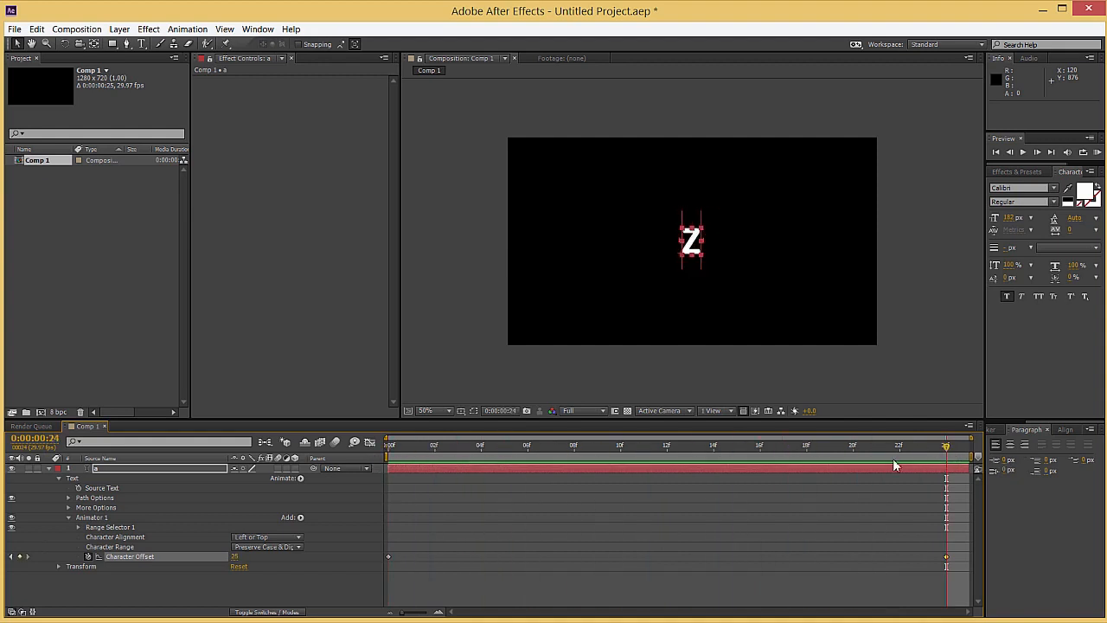
{"action": "left_click", "coordinate": [49, 469]}
{"action": "left_click", "coordinate": [98, 472]}
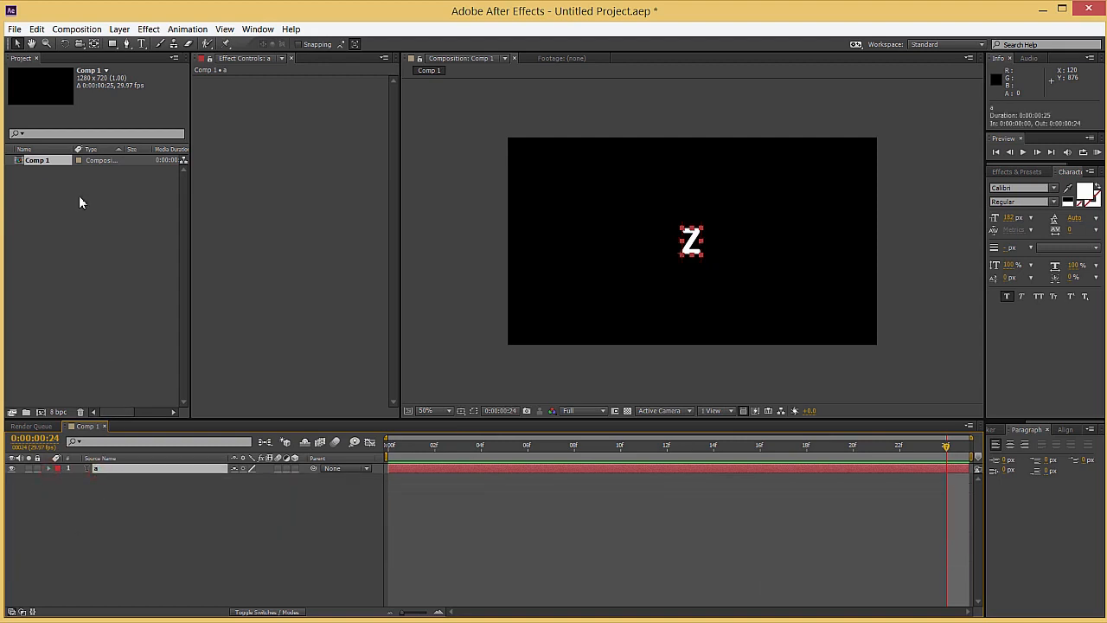
Create a second HDV/HDTV 720 29.97 composition with a duration of 0:00:10:25
{"action": "right_click", "coordinate": [79, 305]}
{"action": "left_click", "coordinate": [121, 315]}
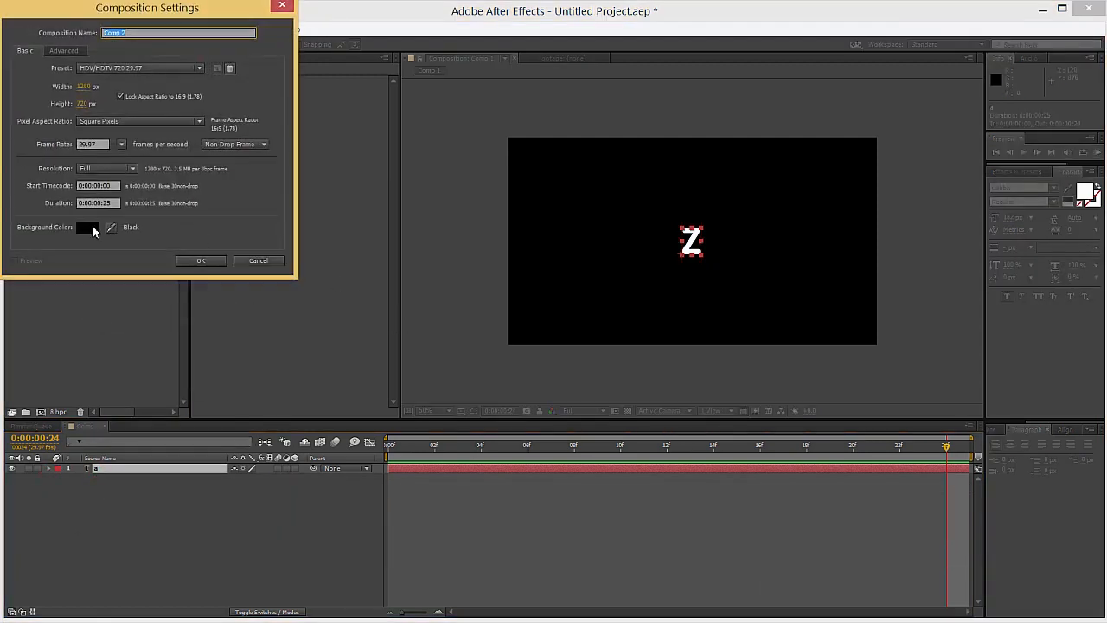
{"action": "left_click", "coordinate": [95, 206]}
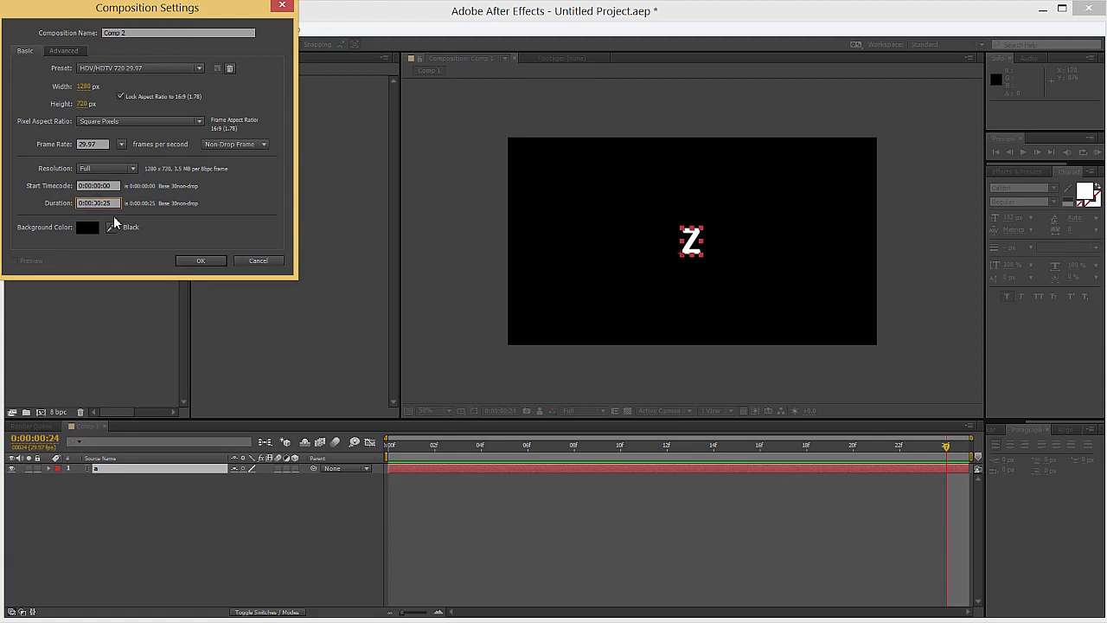
{"action": "left_click", "coordinate": [203, 260]}
Rename Comp 1 as Letters and place it as a layer in Comp 2
{"action": "left_click", "coordinate": [31, 162]}
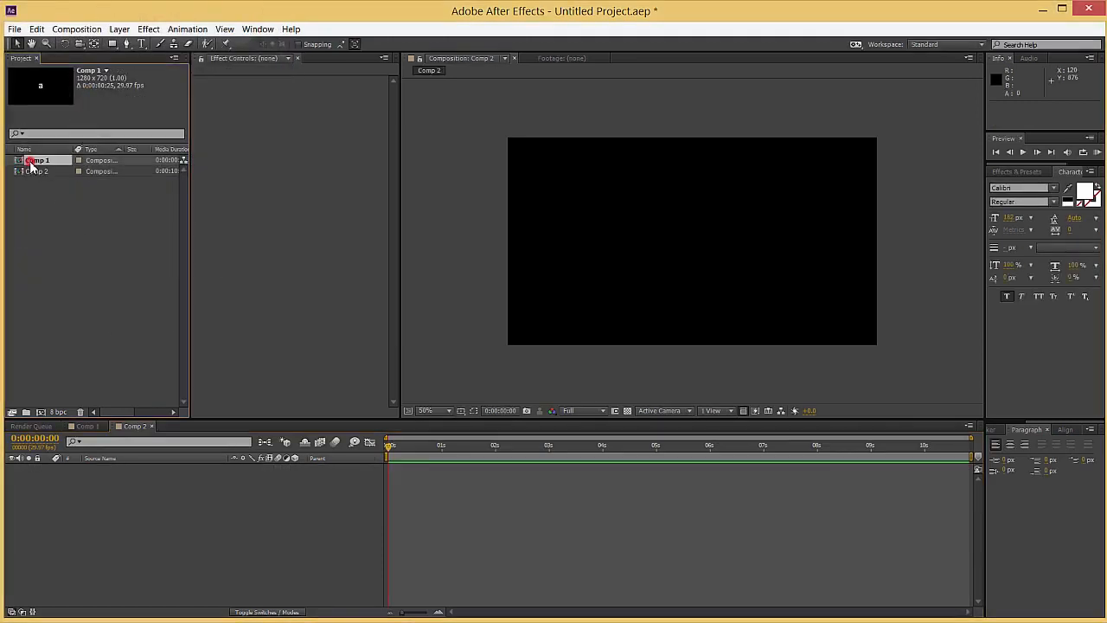
{"action": "key", "text": "Return"}
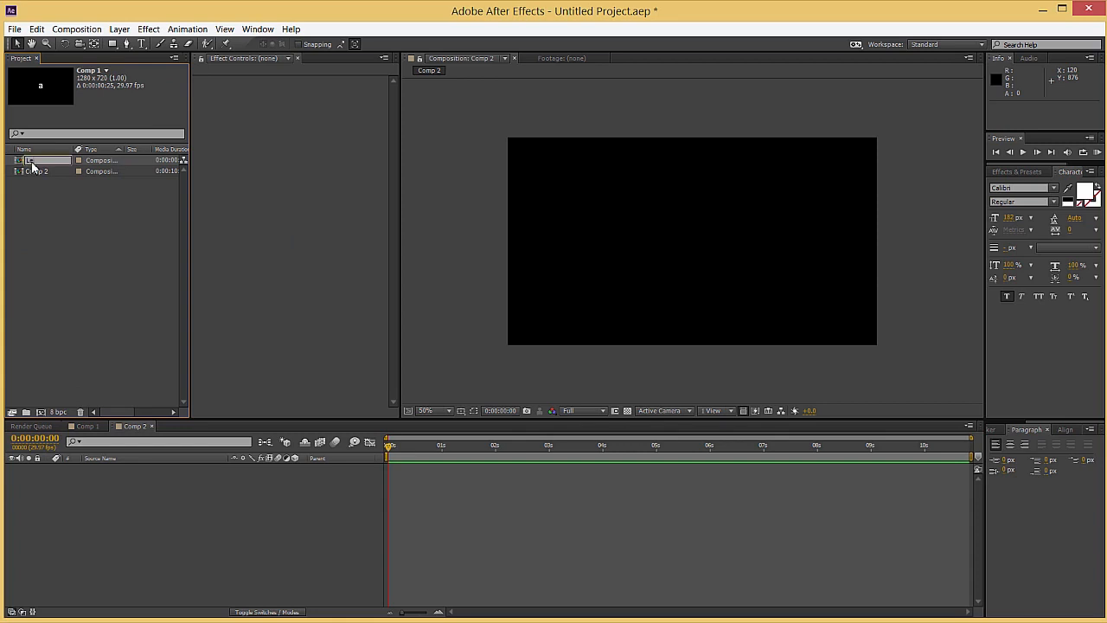
{"action": "type", "text": "Letters"}
{"action": "key", "text": "Return"}
{"action": "left_click_drag", "start_coordinate": [35, 173], "coordinate": [214, 534]}
{"action": "left_click_drag", "start_coordinate": [393, 450], "coordinate": [370, 450]}
{"action": "left_click", "coordinate": [303, 490]}
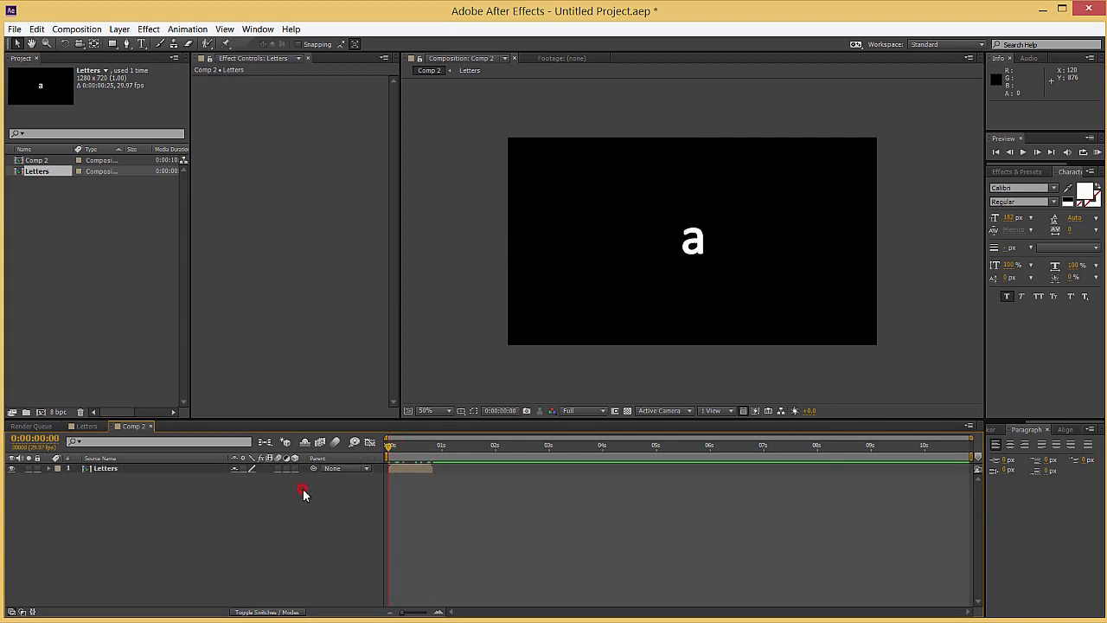
Create a 1280 x 720 solid named Heart in light grey (E2E2E2) in Comp 2
{"action": "right_click", "coordinate": [220, 495]}
{"action": "mouse_move", "coordinate": [272, 503]}
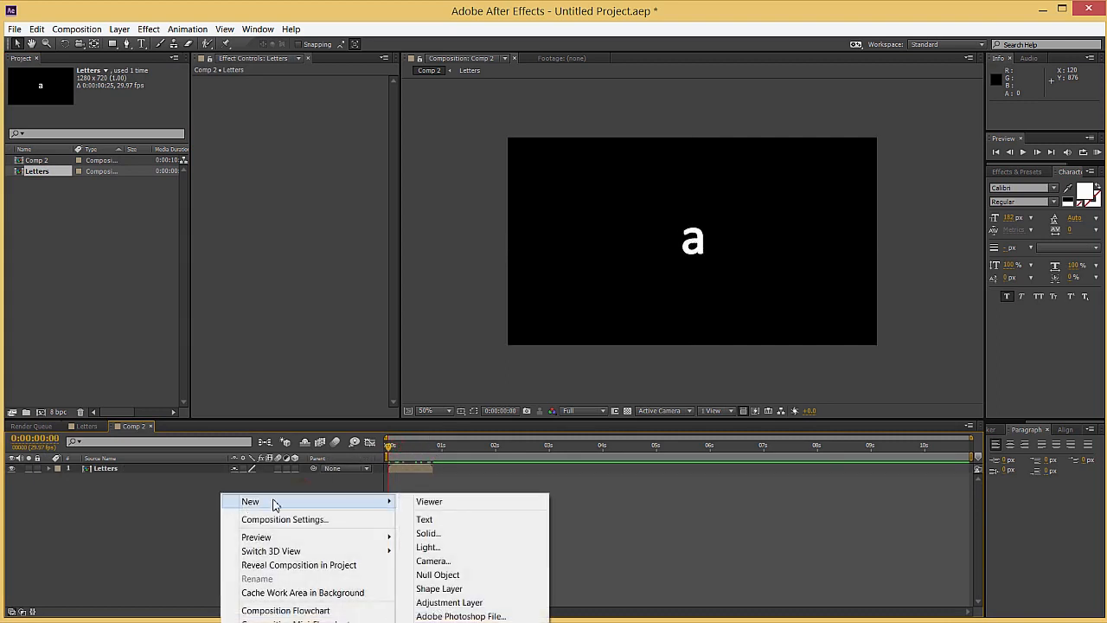
{"action": "left_click", "coordinate": [427, 533]}
{"action": "type", "text": "Heart"}
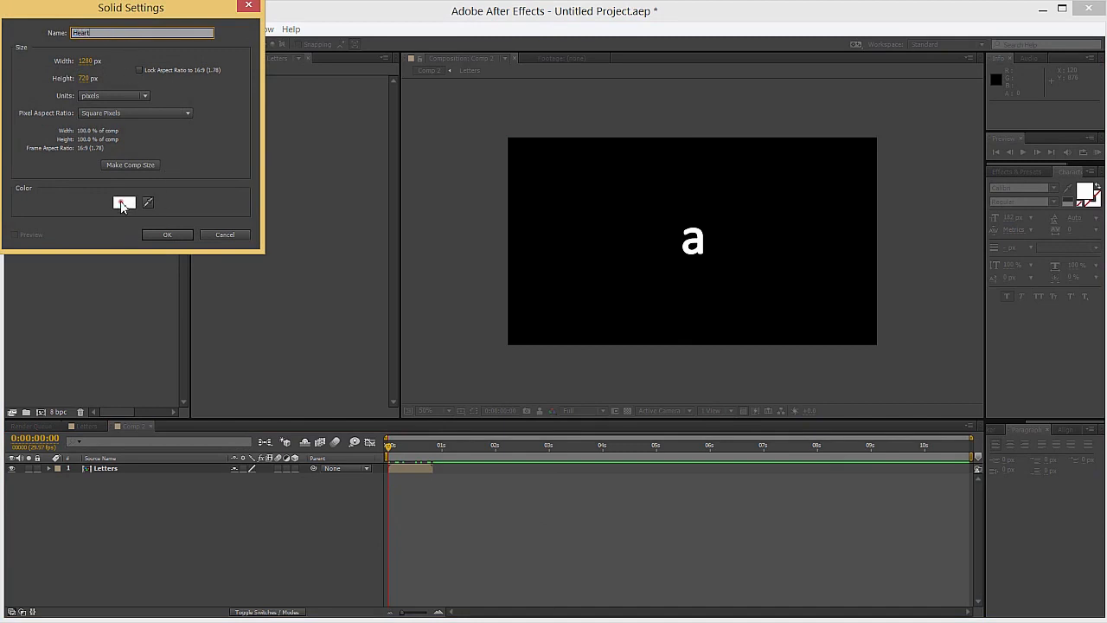
{"action": "left_click", "coordinate": [121, 206]}
{"action": "left_click_drag", "start_coordinate": [72, 57], "coordinate": [13, 45]}
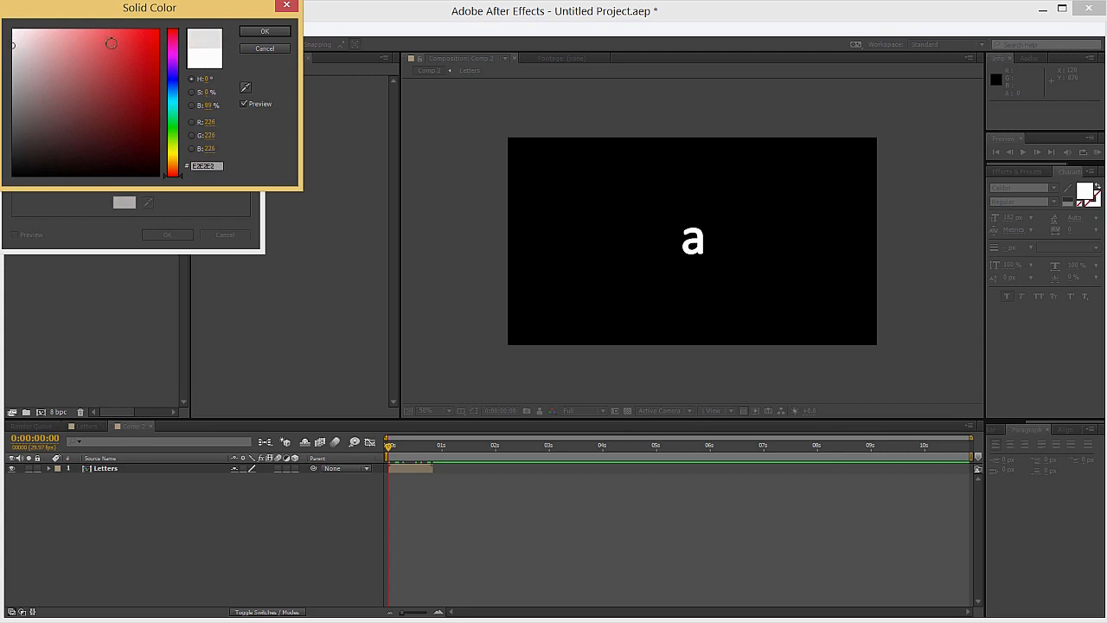
{"action": "left_click", "coordinate": [270, 35]}
{"action": "left_click", "coordinate": [184, 234]}
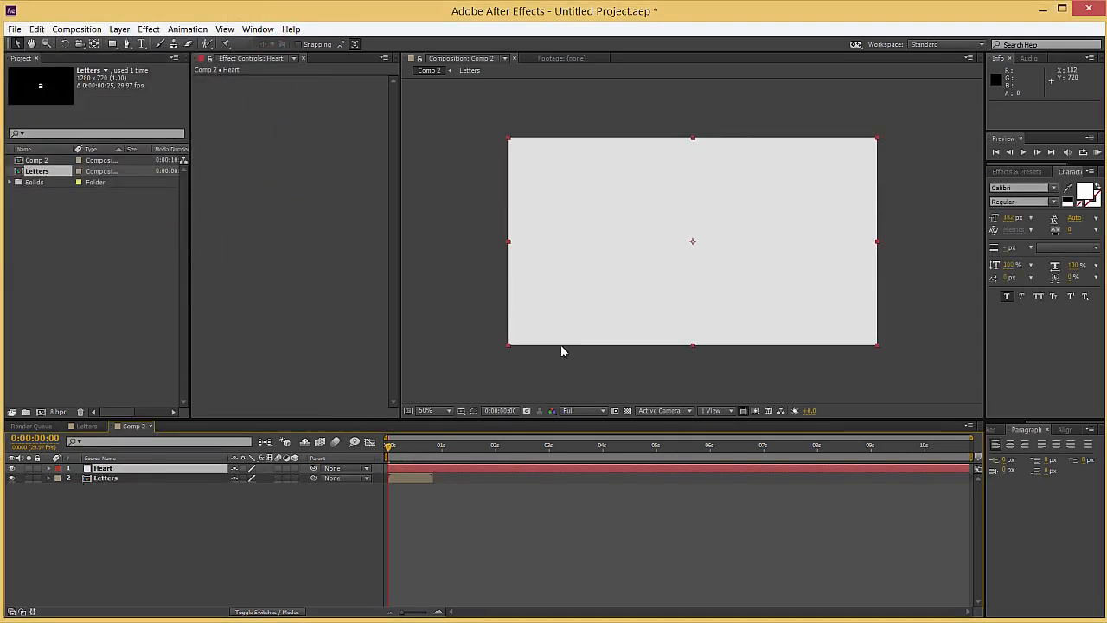
Draw a large centred pentagon mask on the Heart solid and round its two side and two bottom vertices into curves
{"action": "left_click_drag", "start_coordinate": [111, 44], "coordinate": [137, 68]}
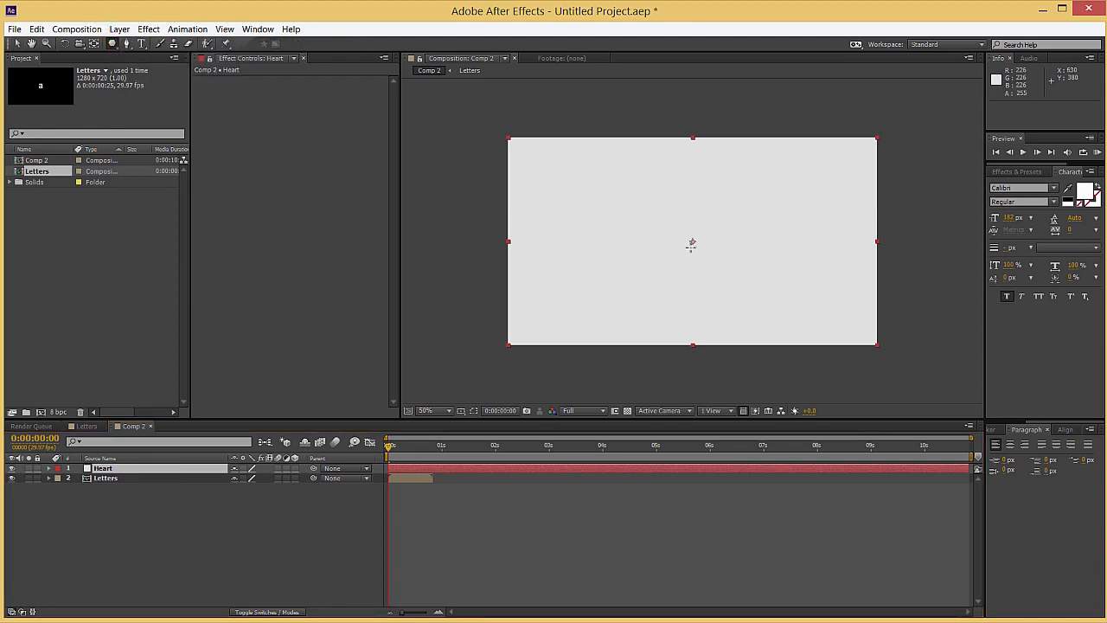
{"action": "left_click_drag", "start_coordinate": [692, 242], "coordinate": [757, 291]}
{"action": "left_click", "coordinate": [126, 44]}
{"action": "left_click_drag", "start_coordinate": [127, 49], "coordinate": [154, 88]}
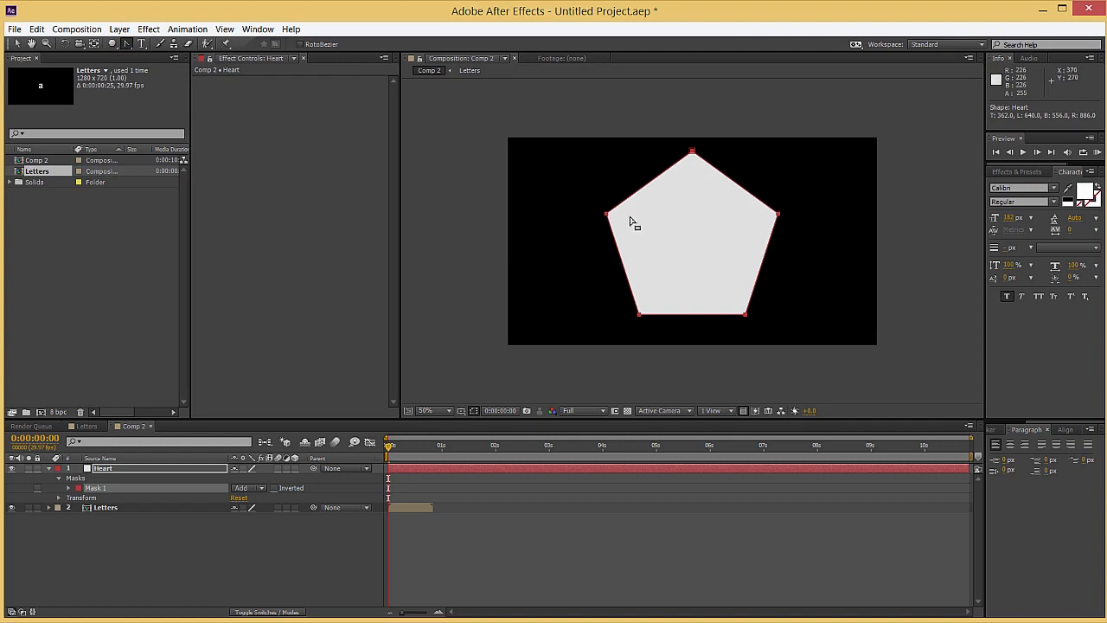
{"action": "left_click_drag", "start_coordinate": [606, 214], "coordinate": [595, 247]}
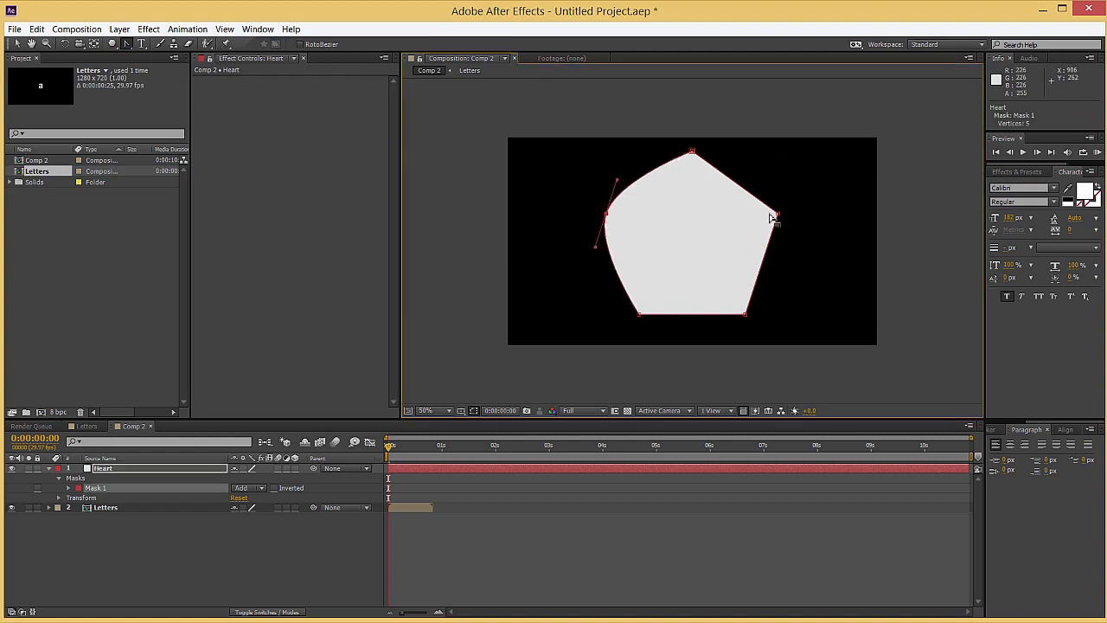
{"action": "left_click_drag", "start_coordinate": [779, 214], "coordinate": [784, 248]}
{"action": "left_click_drag", "start_coordinate": [639, 314], "coordinate": [667, 334]}
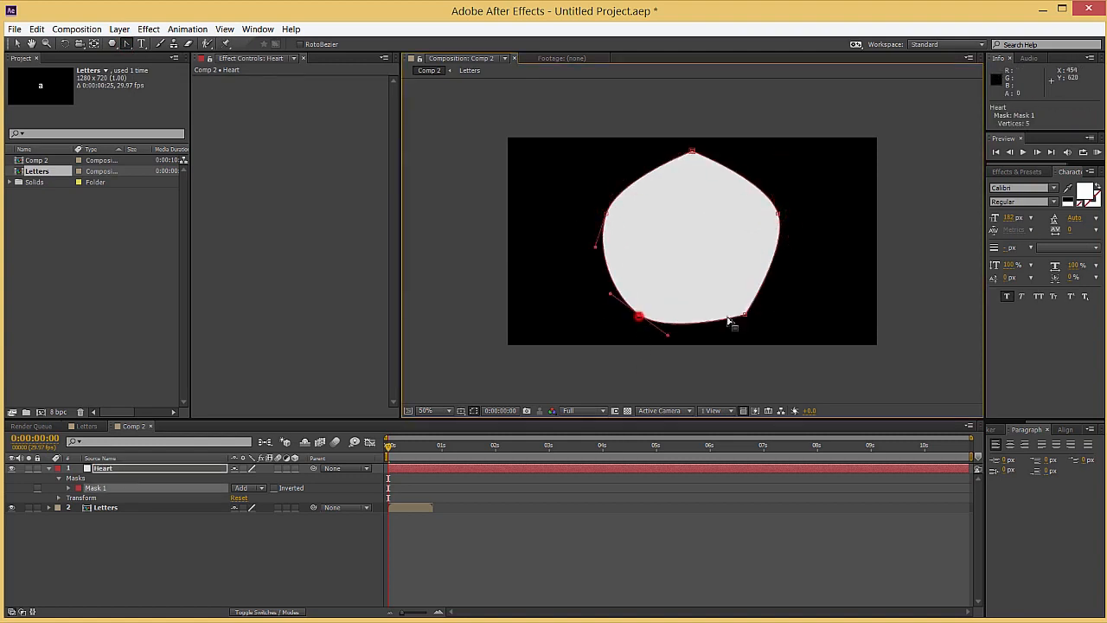
{"action": "left_click_drag", "start_coordinate": [744, 318], "coordinate": [773, 294]}
Add a vertex at the middle of the mask's bottom edge, move it up into a notch and convert it to a sharp corner
{"action": "left_click_drag", "start_coordinate": [126, 43], "coordinate": [155, 43]}
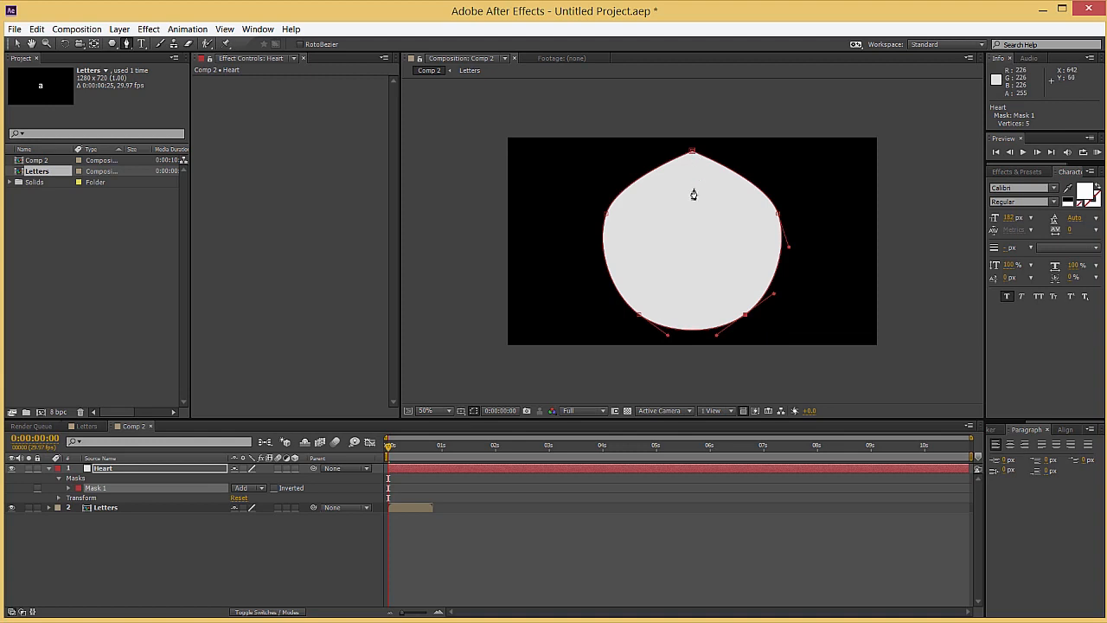
{"action": "left_click", "coordinate": [692, 329]}
{"action": "key", "text": "v"}
{"action": "left_click_drag", "start_coordinate": [691, 331], "coordinate": [692, 266]}
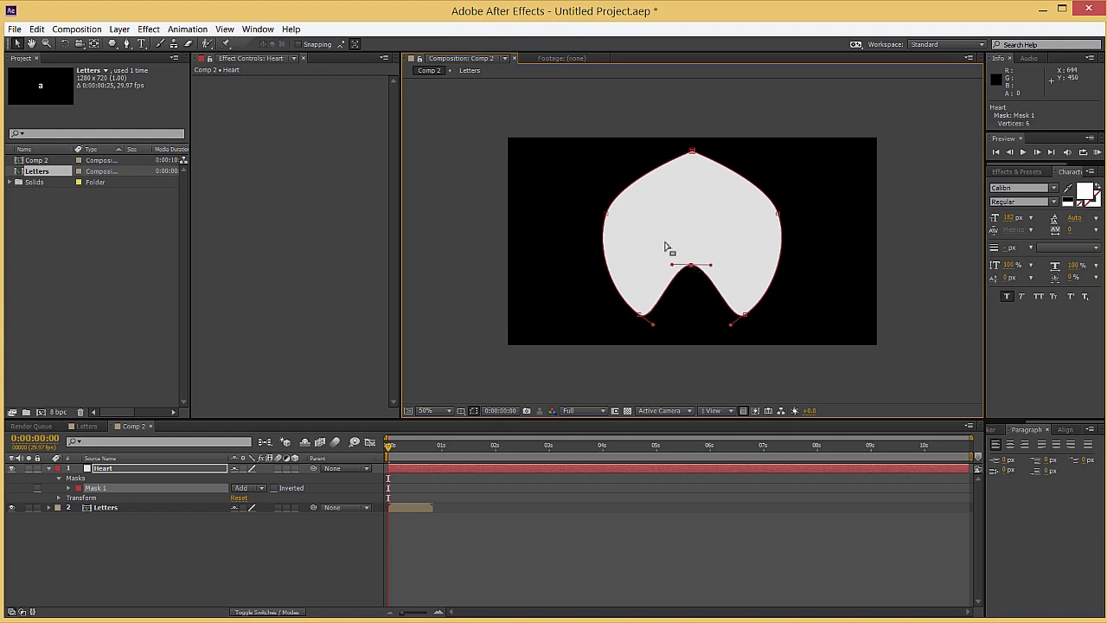
{"action": "left_click_drag", "start_coordinate": [126, 43], "coordinate": [164, 81]}
{"action": "left_click", "coordinate": [692, 266]}
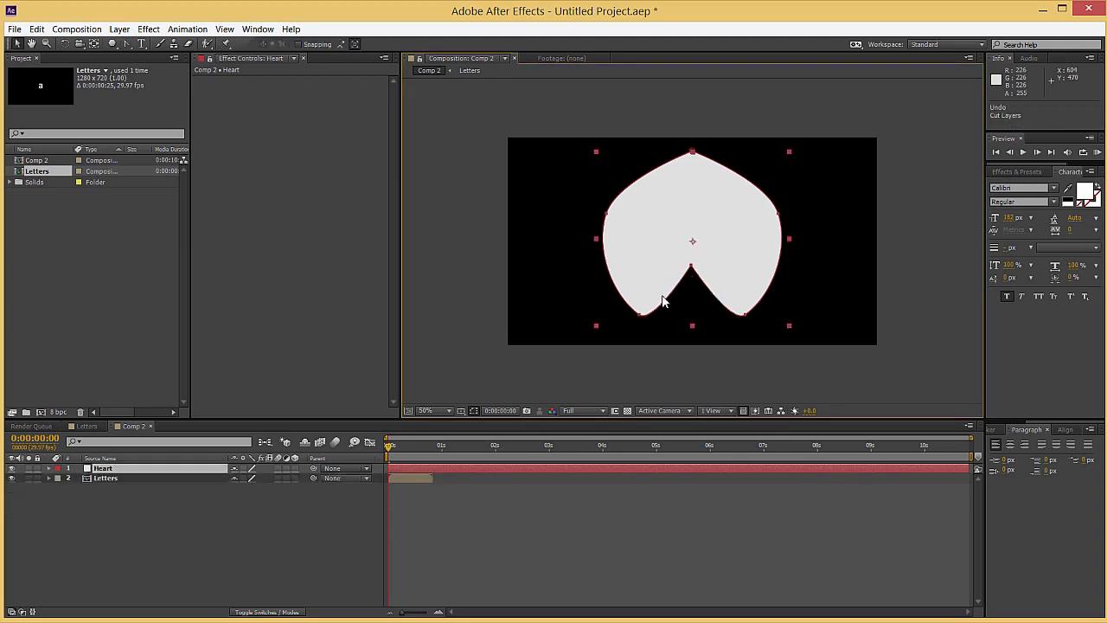
Raise the two bottom vertices of the mask, lower the notch slightly and shift the side and lower vertices down into an inverted heart
{"action": "left_click", "coordinate": [640, 315]}
{"action": "left_click", "coordinate": [744, 315], "text": "shift"}
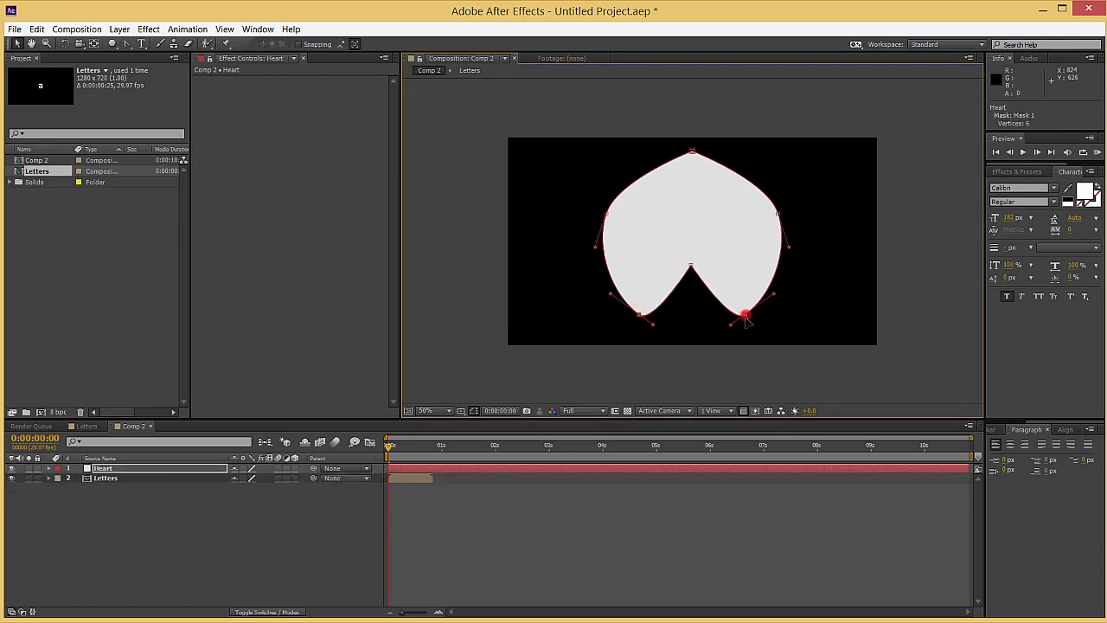
{"action": "left_click_drag", "start_coordinate": [745, 315], "coordinate": [745, 286]}
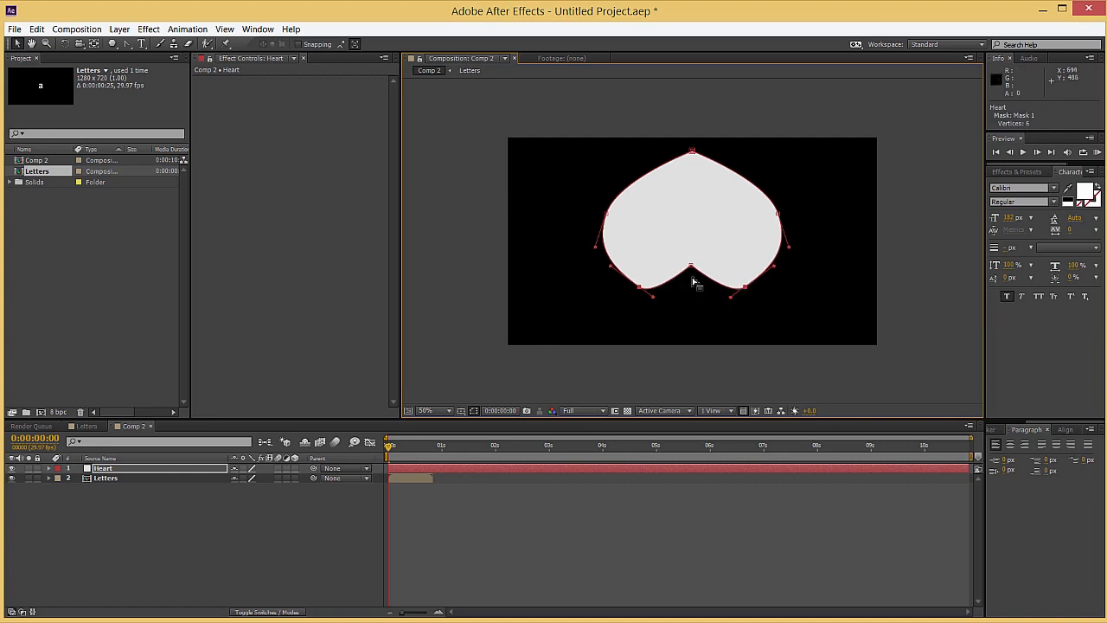
{"action": "left_click", "coordinate": [691, 267]}
{"action": "left_click_drag", "start_coordinate": [691, 269], "coordinate": [691, 284]}
{"action": "left_click_drag", "start_coordinate": [597, 206], "coordinate": [781, 238]}
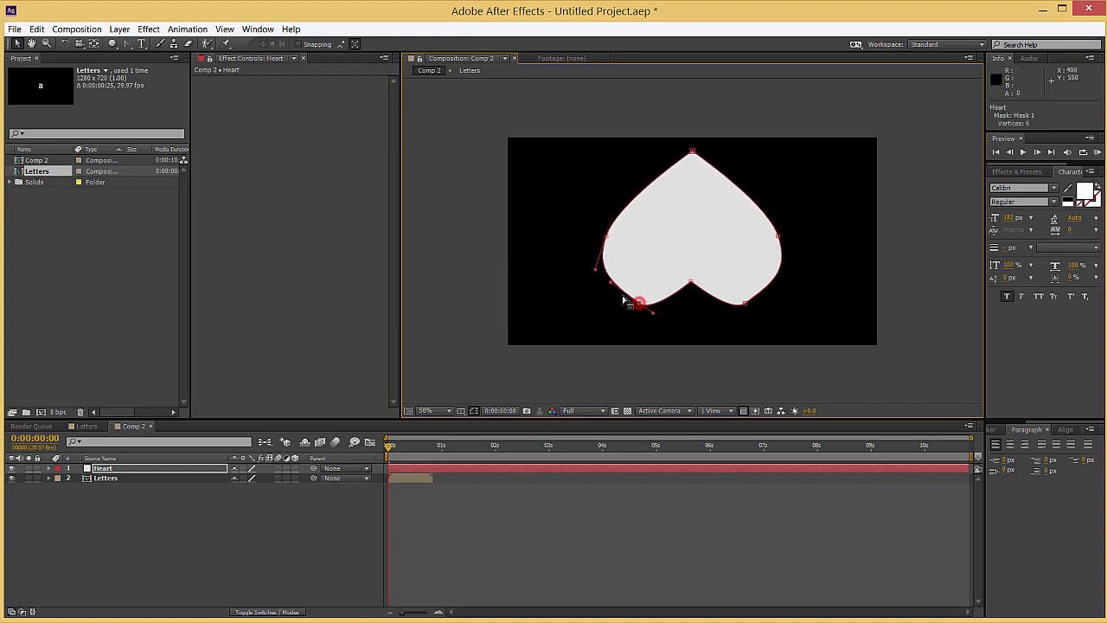
Level the curve handles of the two lobe vertices and move both vertices slightly inward for evenly rounded lobes
{"action": "left_click_drag", "start_coordinate": [639, 303], "coordinate": [612, 307]}
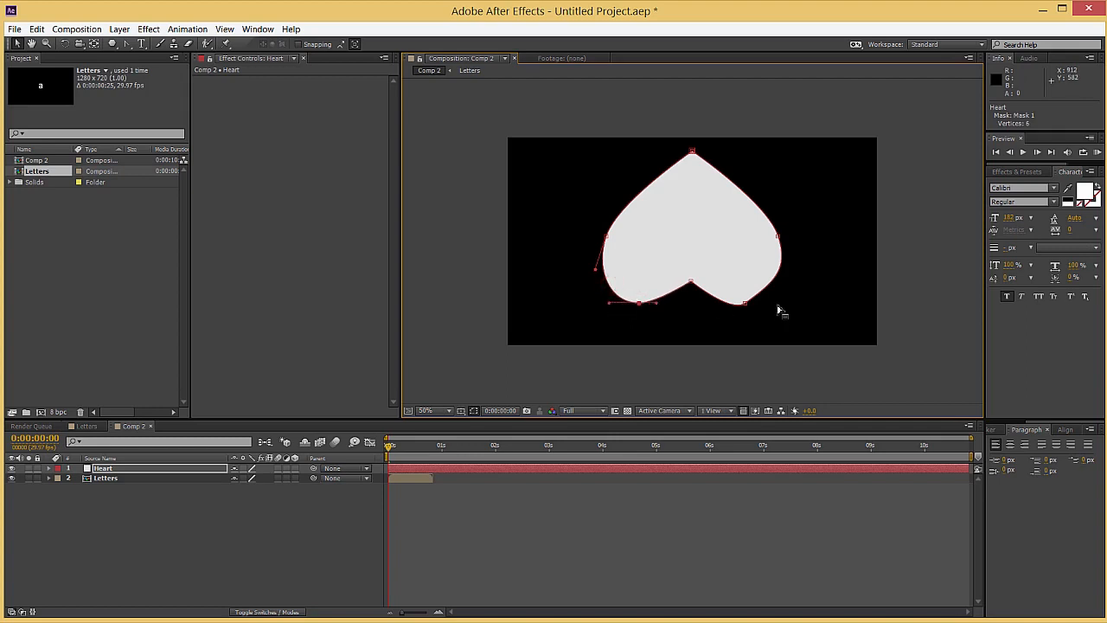
{"action": "mouse_move", "coordinate": [744, 302]}
{"action": "left_mouse_down"}
{"action": "mouse_move", "coordinate": [773, 289]}
{"action": "mouse_move", "coordinate": [776, 302]}
{"action": "mouse_move", "coordinate": [733, 304]}
{"action": "left_mouse_up"}
{"action": "left_click_drag", "start_coordinate": [639, 303], "coordinate": [647, 304]}
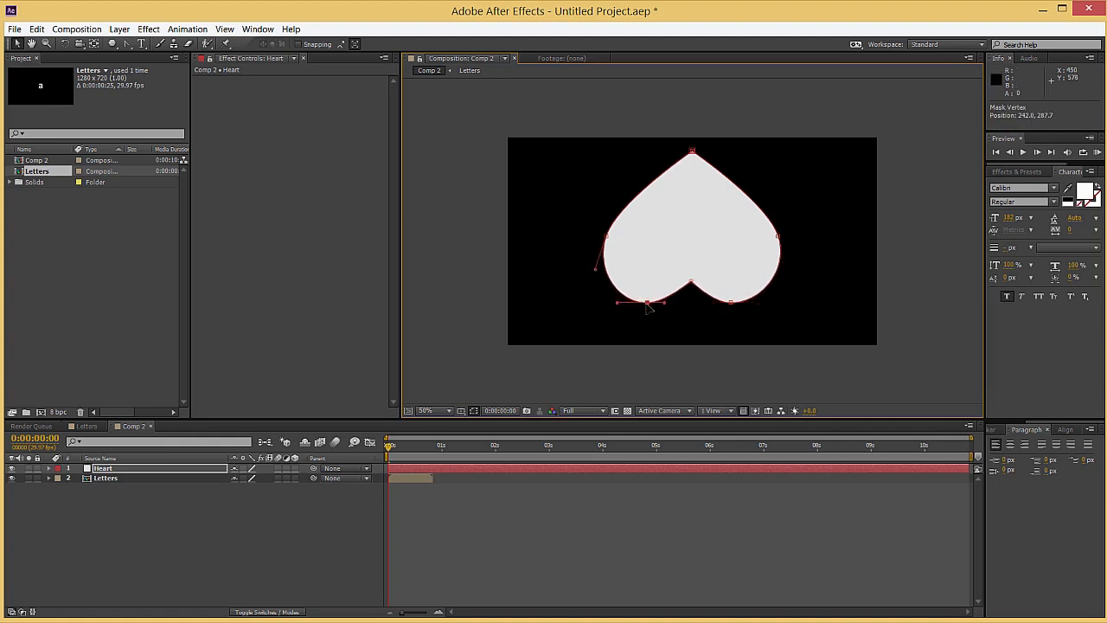
Rotate the Heart layer by 180° so the heart stands upright, and deselect it
{"action": "left_click", "coordinate": [113, 468]}
{"action": "key", "text": "r"}
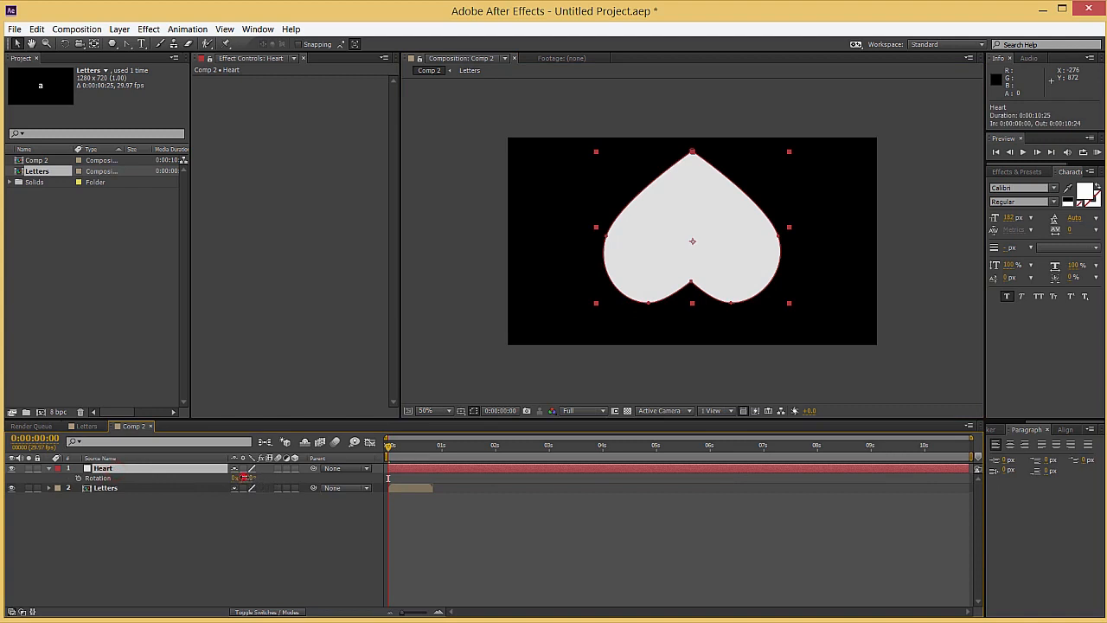
{"action": "key", "text": "Return"}
{"action": "left_click", "coordinate": [281, 552]}
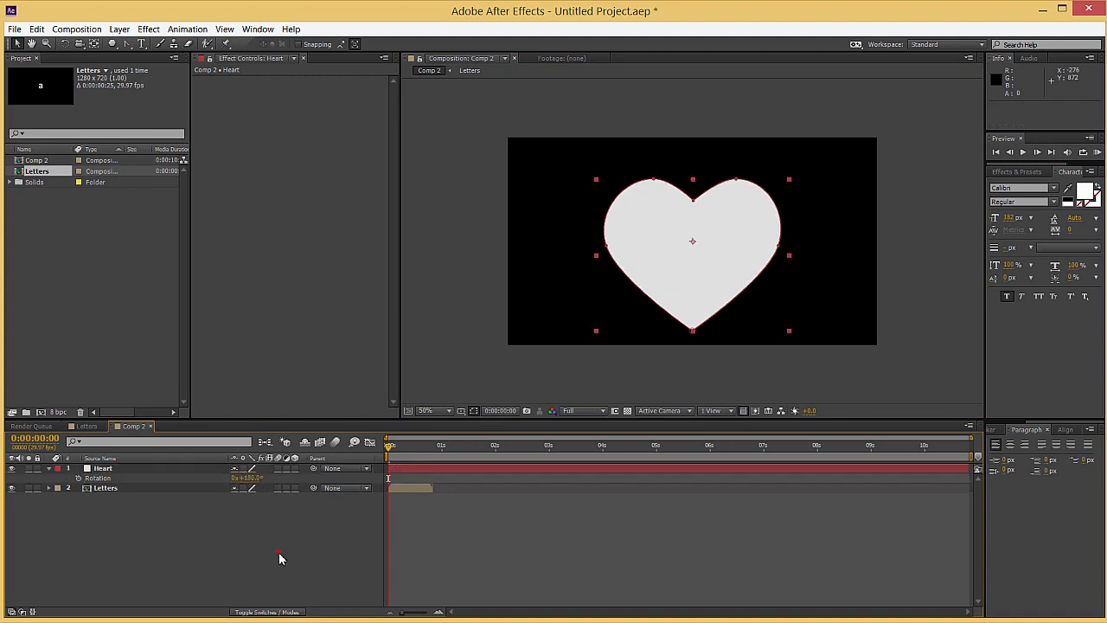
Move the Heart layer slightly up so it sits vertically centred in the composition frame, and deselect it
{"action": "left_click", "coordinate": [108, 468]}
{"action": "left_click_drag", "start_coordinate": [680, 280], "coordinate": [678, 261]}
{"action": "left_click", "coordinate": [152, 538]}
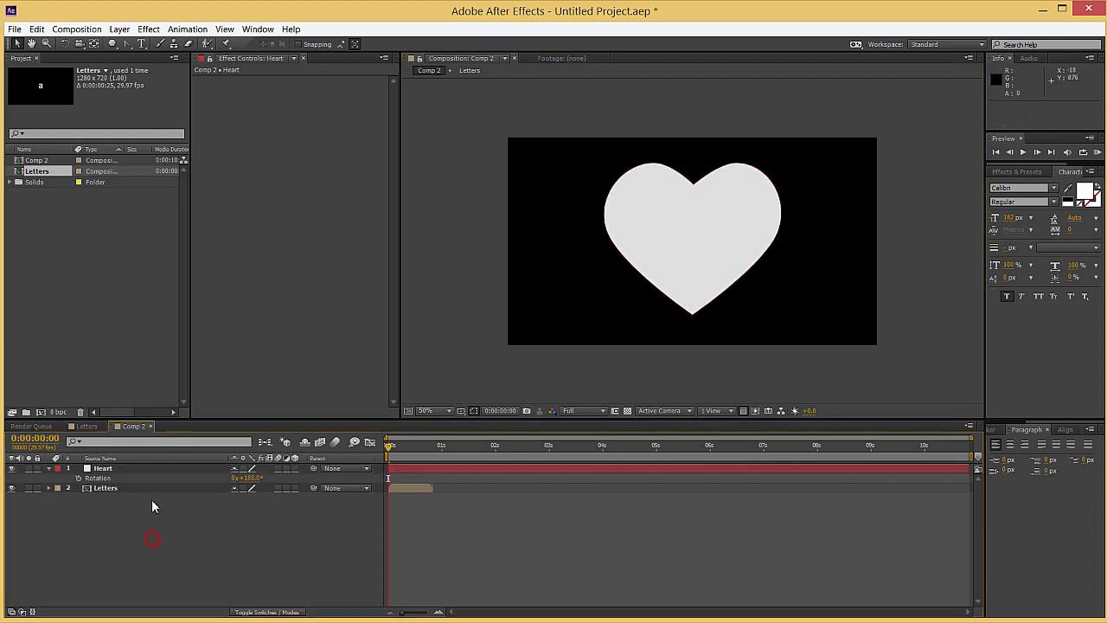
Pre-compose the Heart layer as "Heart shape", moving all attributes into the new composition
{"action": "left_click", "coordinate": [128, 468]}
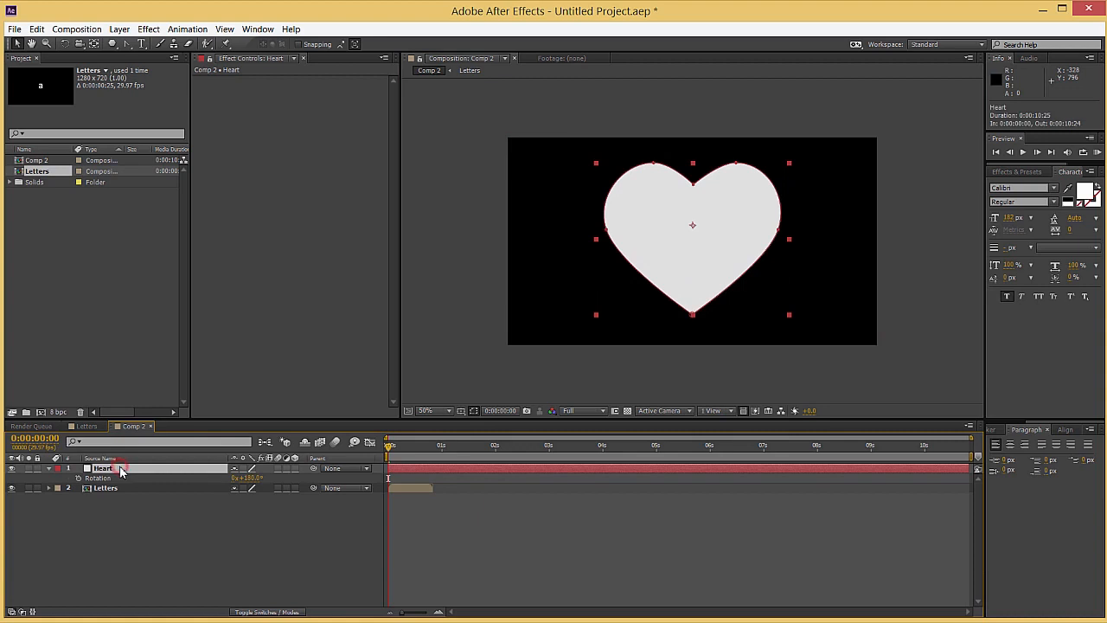
{"action": "key", "text": "ctrl+shift+c"}
{"action": "left_click", "coordinate": [74, 97]}
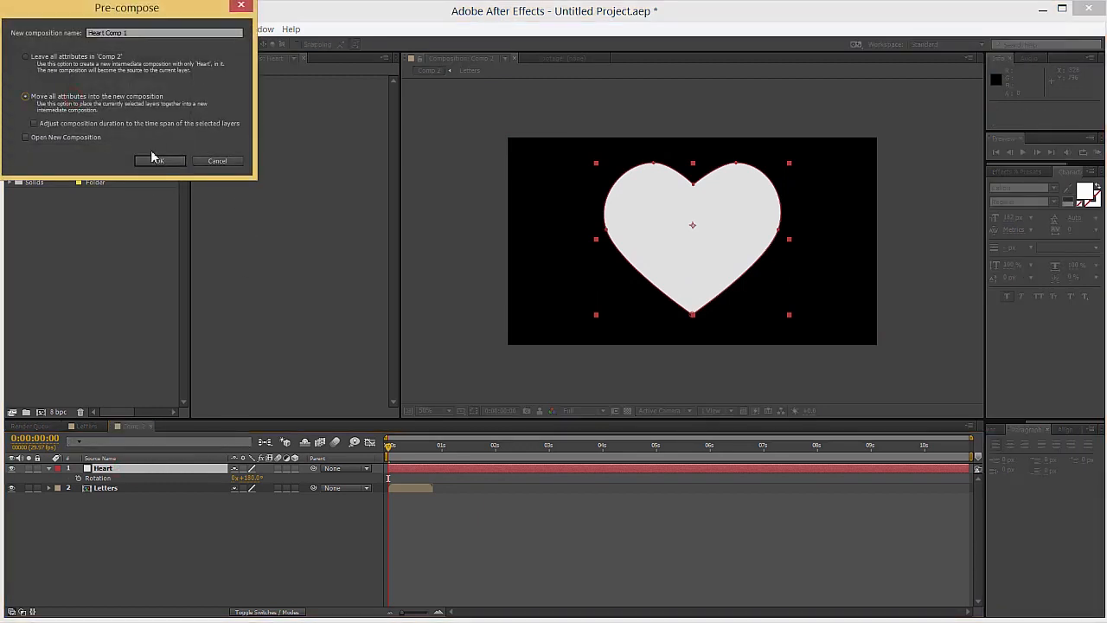
{"action": "left_click_drag", "start_coordinate": [125, 33], "coordinate": [106, 33]}
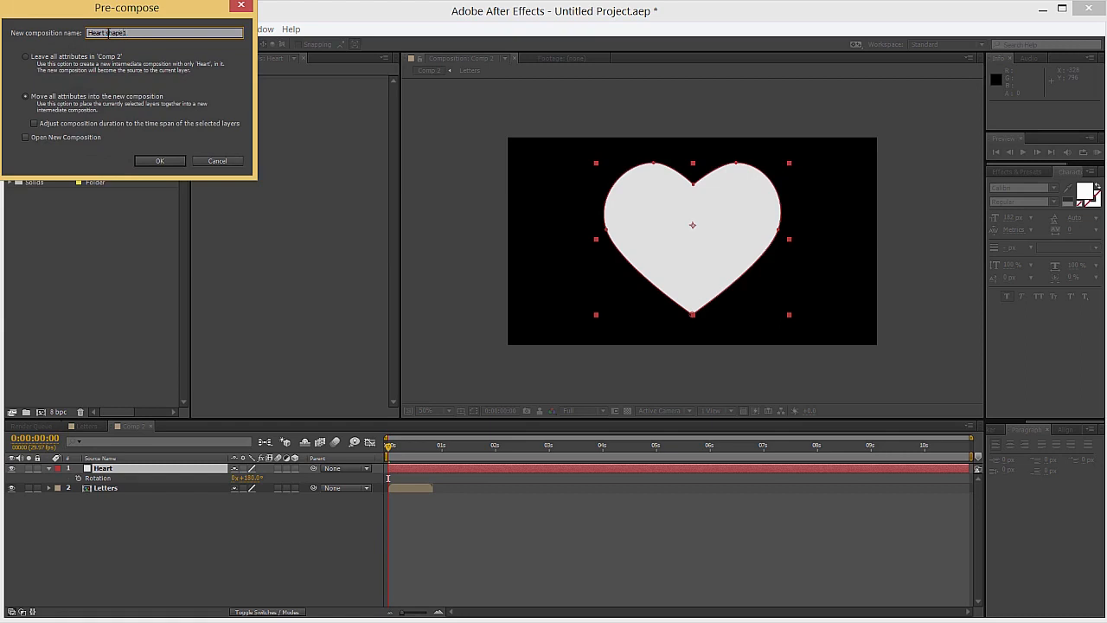
{"action": "left_click", "coordinate": [159, 161]}
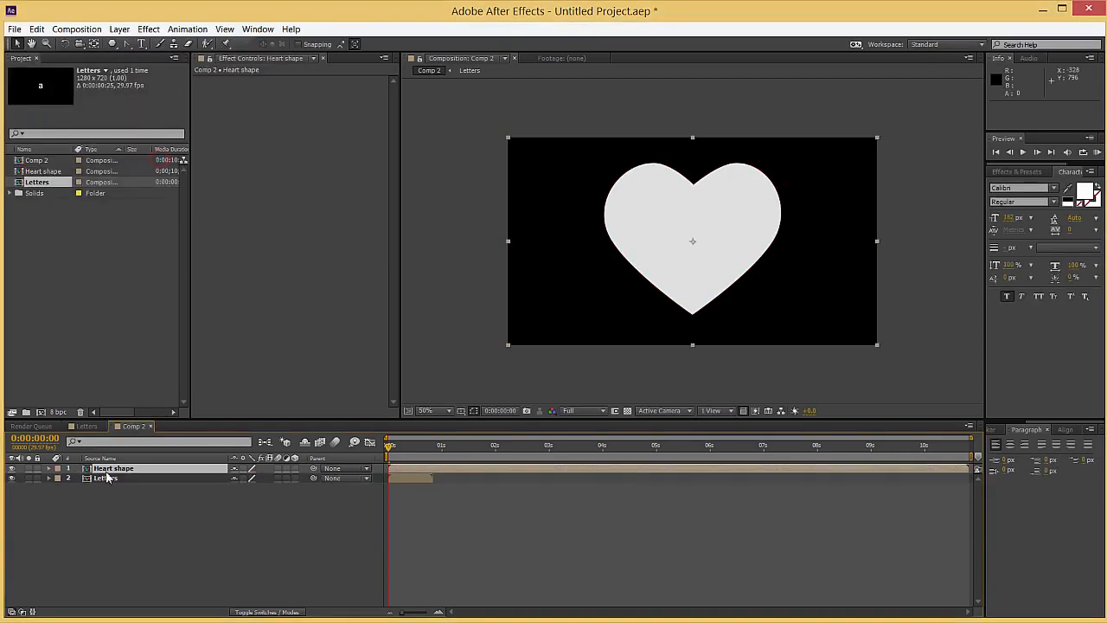
Create a new 1280 × 720 px solid layer in a medium gray-red color
{"action": "right_click", "coordinate": [156, 517]}
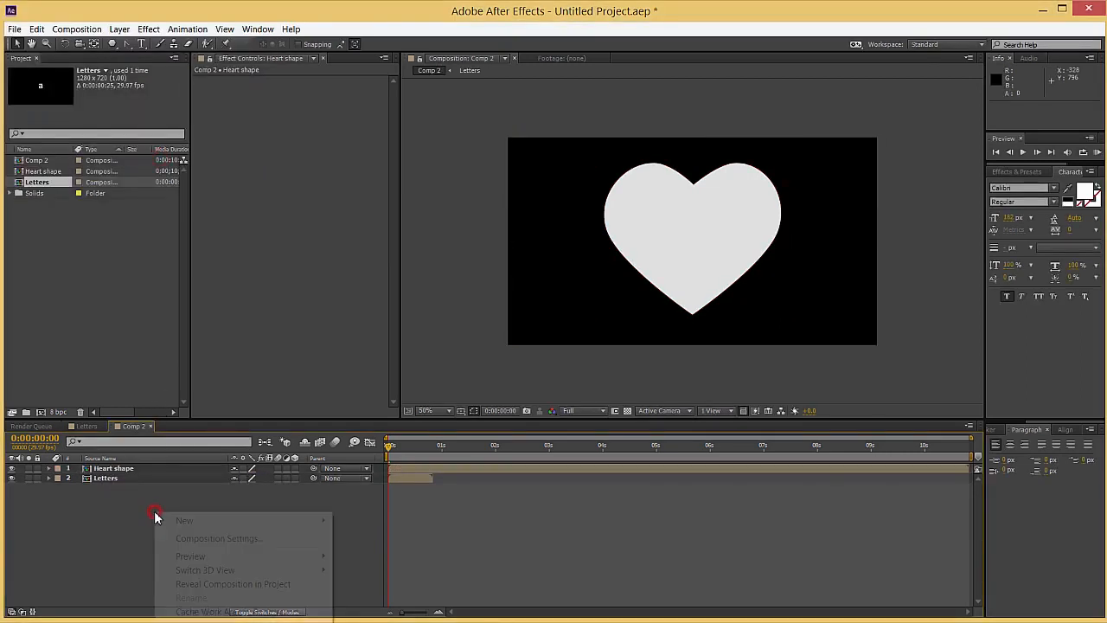
{"action": "mouse_move", "coordinate": [173, 520]}
{"action": "left_click", "coordinate": [363, 552]}
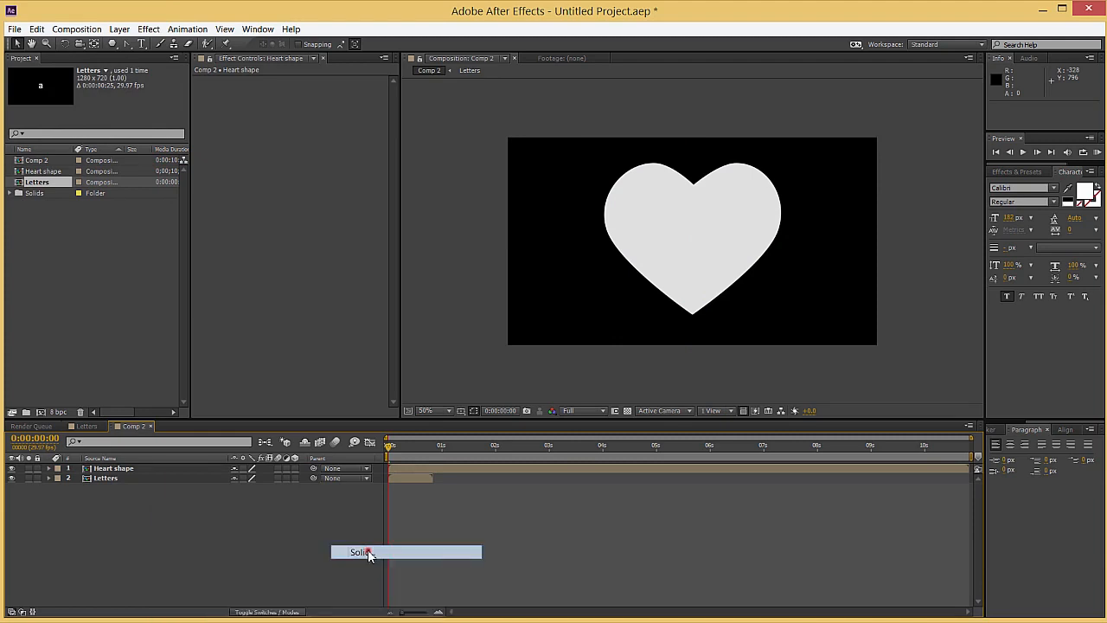
{"action": "left_click", "coordinate": [124, 202]}
{"action": "left_click", "coordinate": [87, 73]}
{"action": "left_click", "coordinate": [265, 35]}
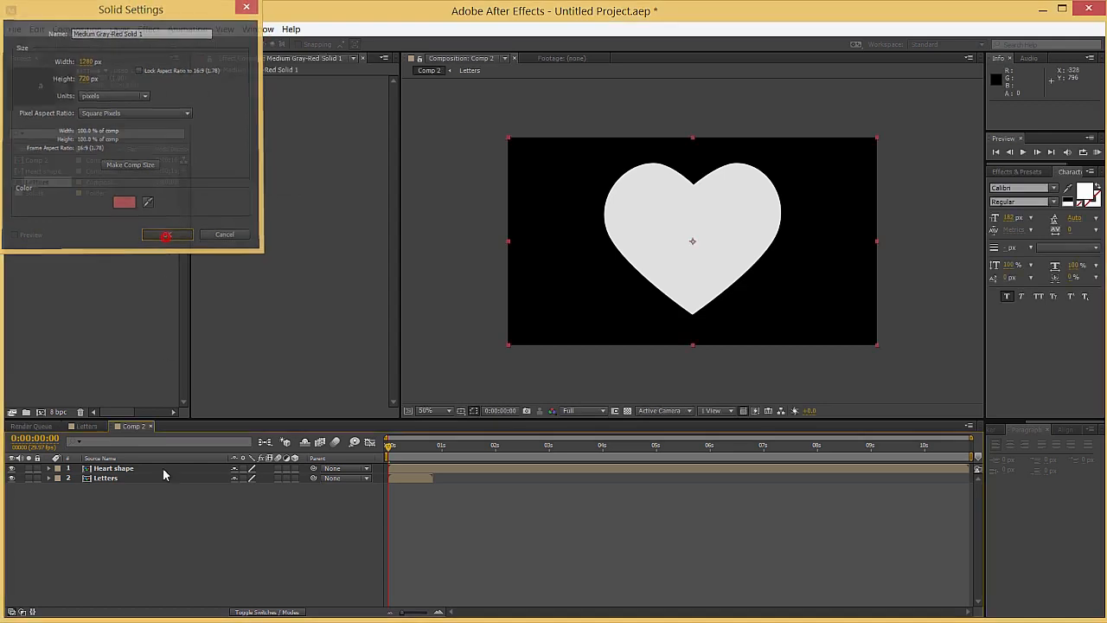
{"action": "left_click", "coordinate": [167, 235]}
Apply the BCC Particle Emitter 3D effect from BCC9 Particles to the new red solid
{"action": "left_click", "coordinate": [1017, 172]}
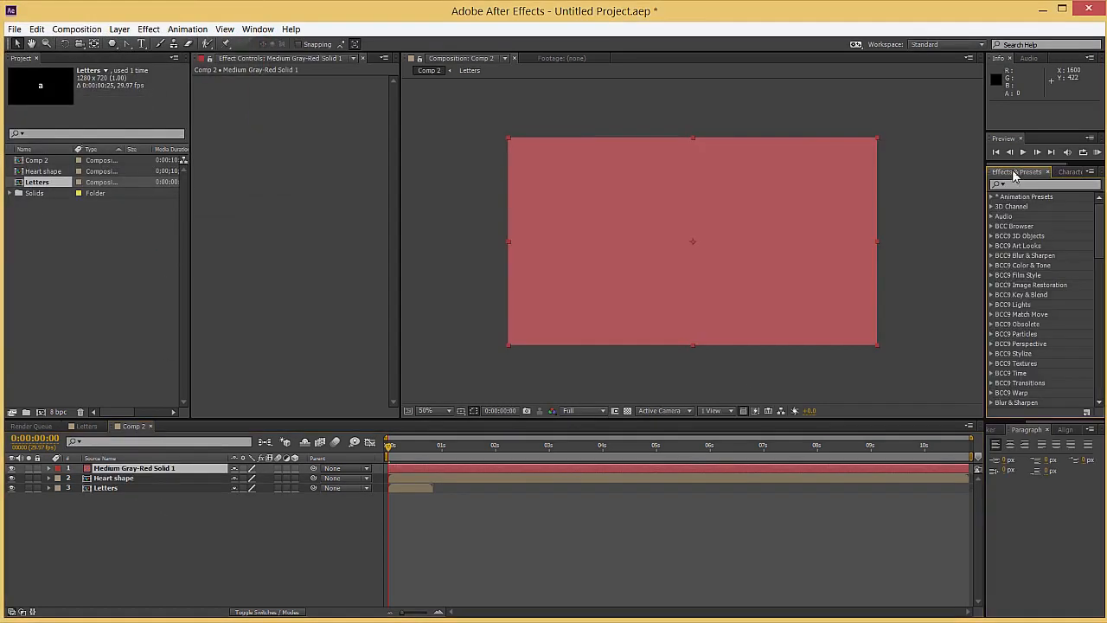
{"action": "left_click", "coordinate": [992, 334]}
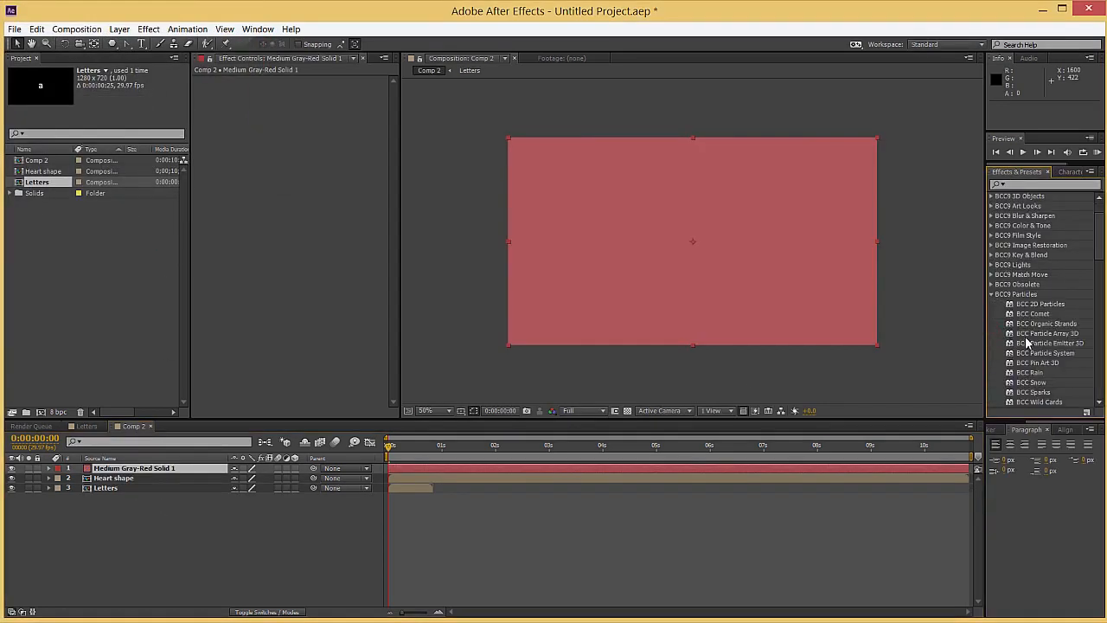
{"action": "left_click_drag", "start_coordinate": [1035, 347], "coordinate": [520, 294]}
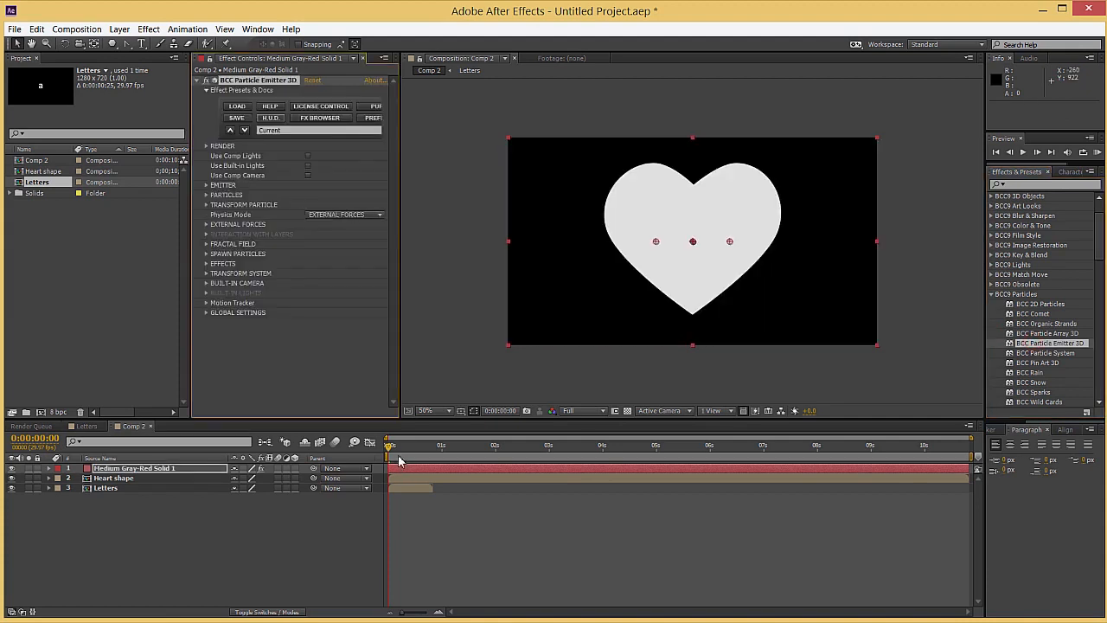
Preview the particle emission up to 0:00:02:19 with the heart temporarily hidden, and turn off the Letters layer's visibility
{"action": "left_click", "coordinate": [397, 447]}
{"action": "left_click_drag", "start_coordinate": [397, 448], "coordinate": [497, 450]}
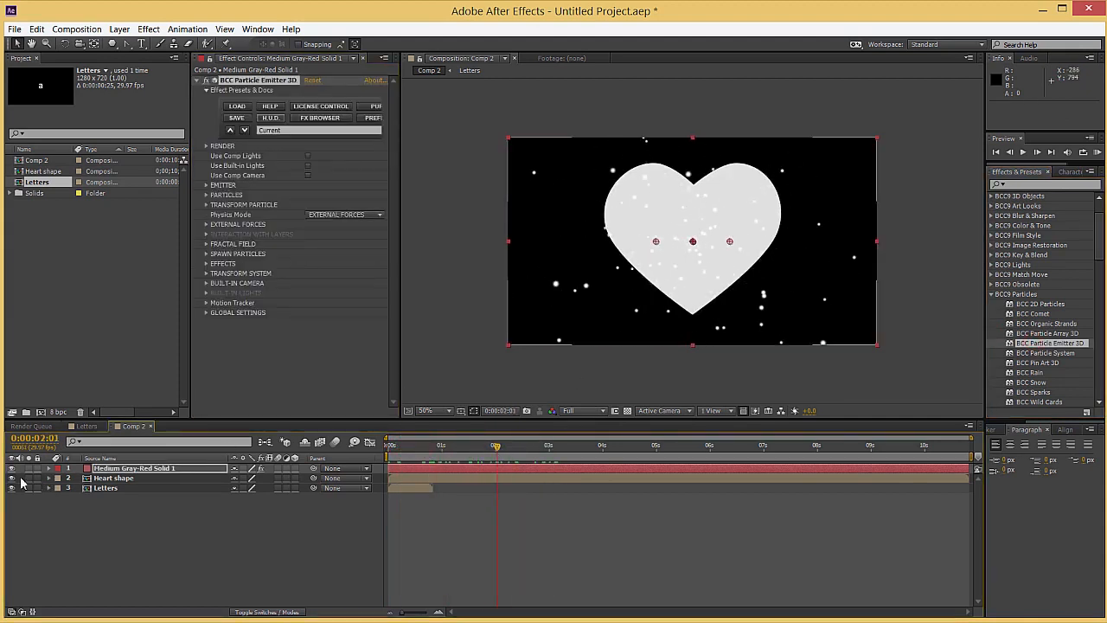
{"action": "left_click", "coordinate": [11, 479]}
{"action": "left_click_drag", "start_coordinate": [423, 445], "coordinate": [530, 448]}
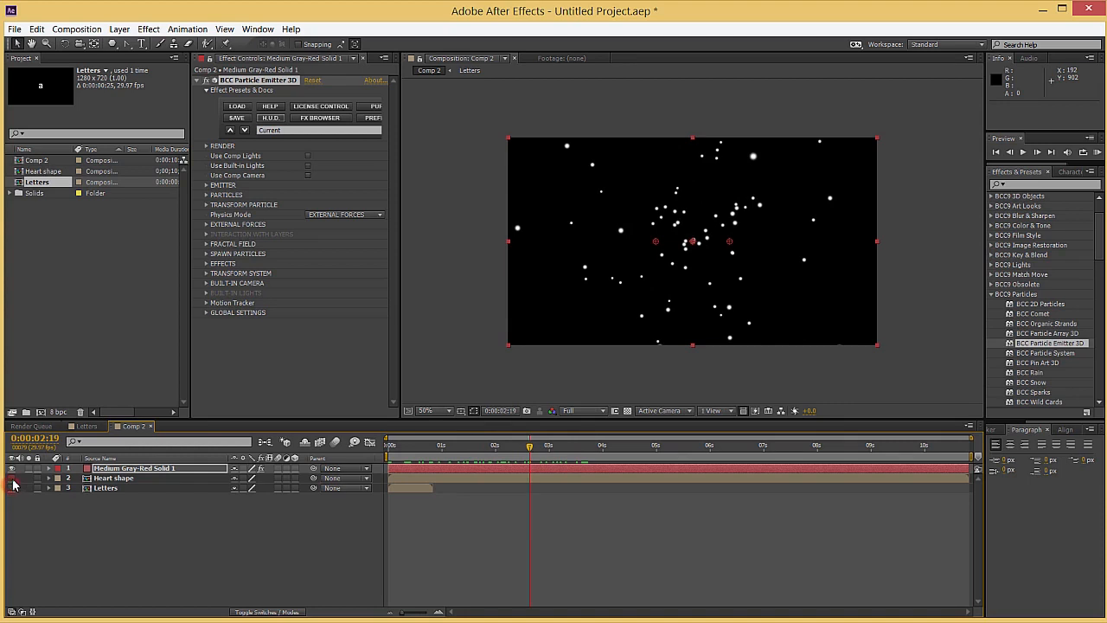
{"action": "left_click", "coordinate": [11, 479]}
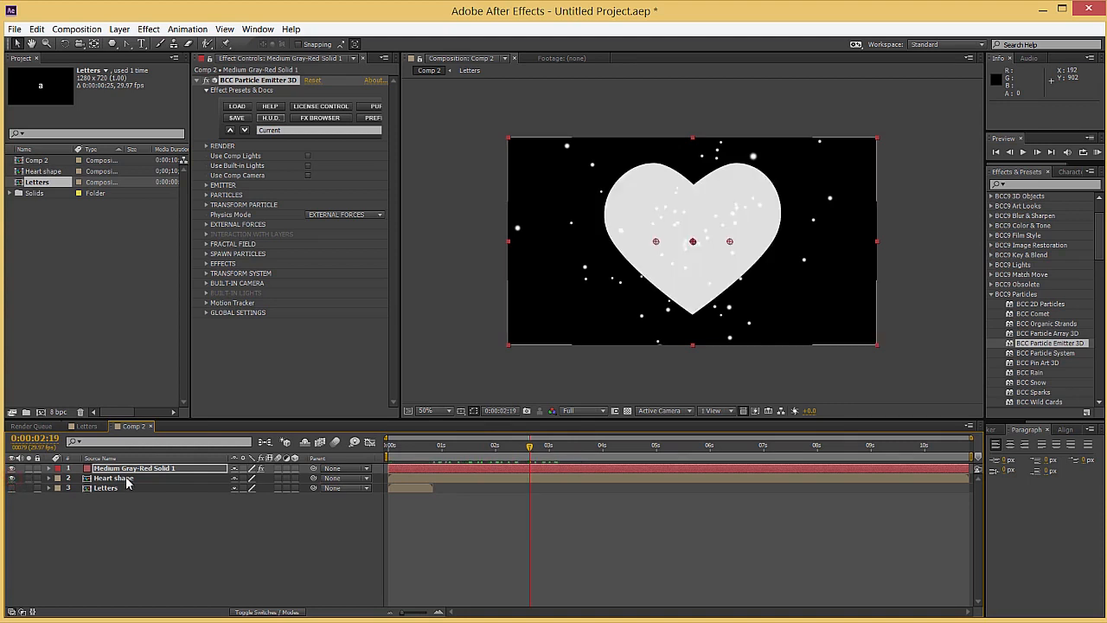
Add a one-node camera with the 24mm preset to the composition and deselect it
{"action": "left_click", "coordinate": [130, 502]}
{"action": "right_click", "coordinate": [300, 513]}
{"action": "mouse_move", "coordinate": [330, 524]}
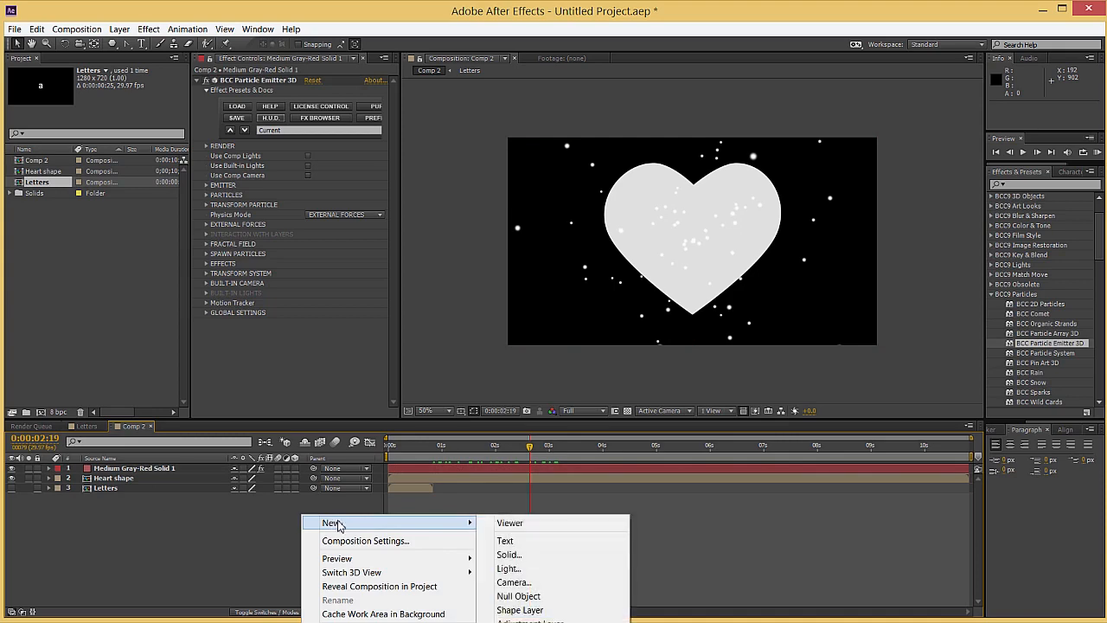
{"action": "left_click", "coordinate": [554, 585]}
{"action": "left_click", "coordinate": [123, 51]}
{"action": "left_click", "coordinate": [127, 61]}
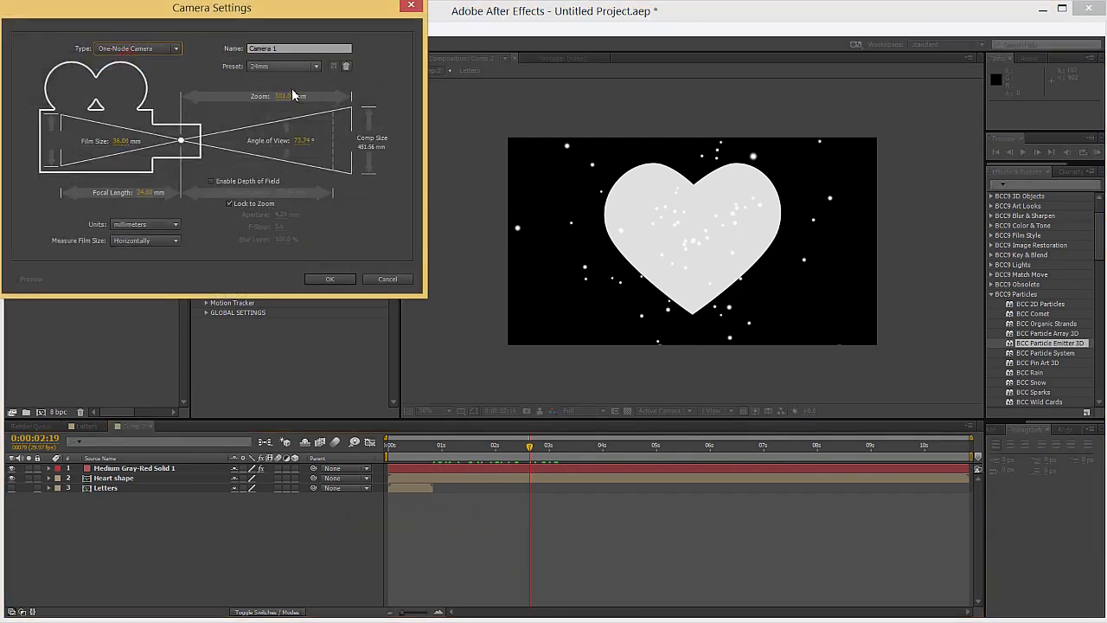
{"action": "left_click", "coordinate": [318, 281]}
{"action": "left_click", "coordinate": [134, 538]}
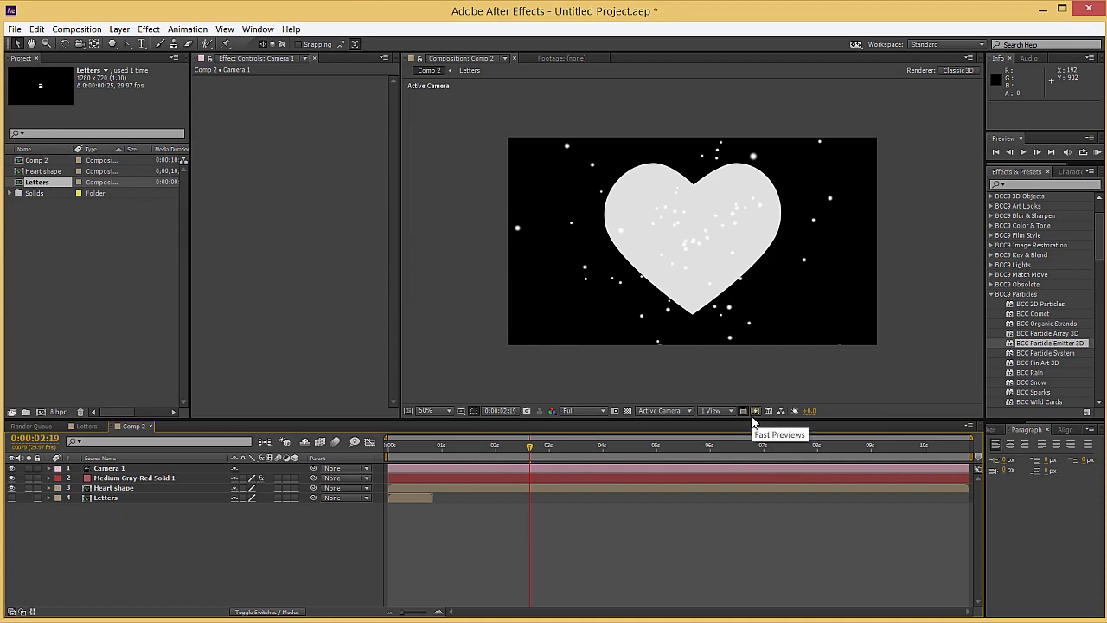
Switch the composition viewer to the 2 Views - Horizontal layout
{"action": "left_click", "coordinate": [712, 410]}
{"action": "left_click", "coordinate": [725, 440]}
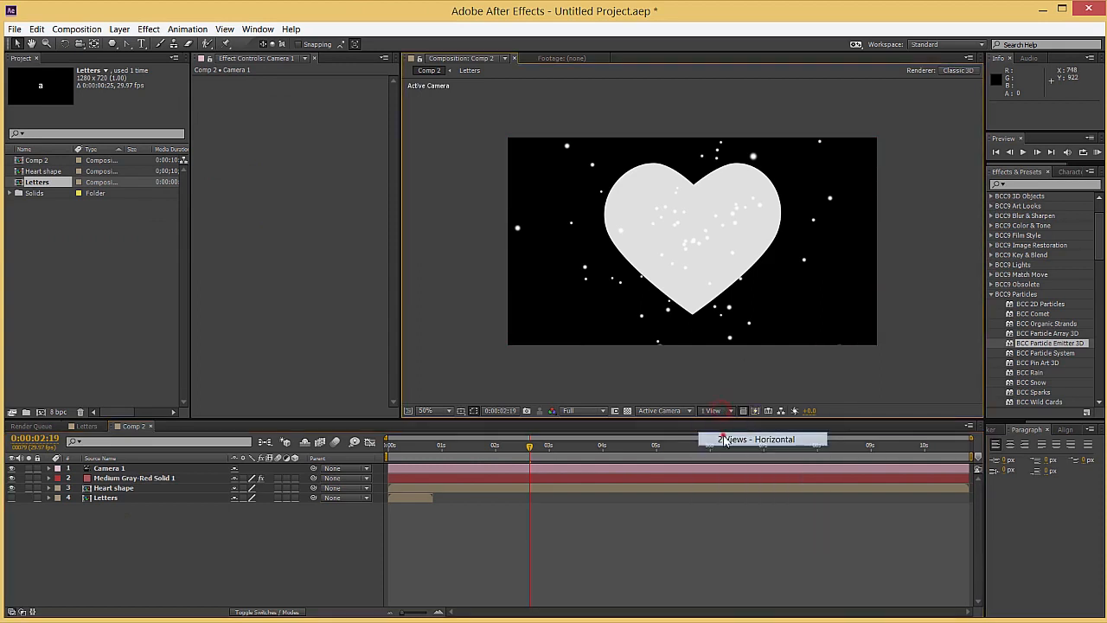
{"action": "scroll", "coordinate": [571, 326], "scroll_direction": "down", "scroll_amount": 2}
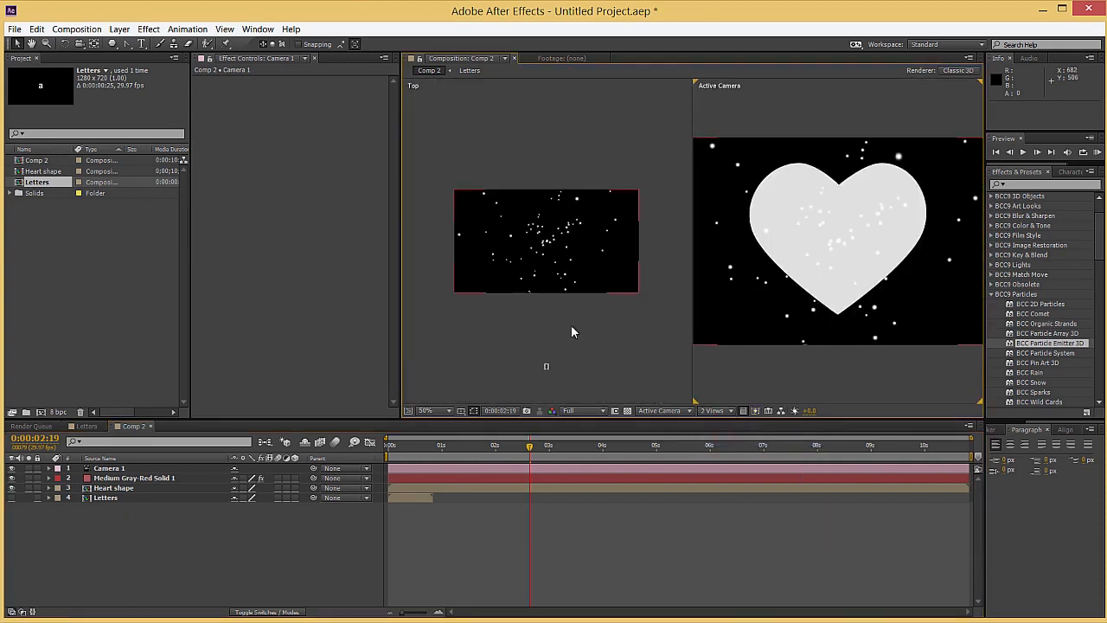
Make the Heart shape layer 3D and set its X orientation to 270° so it lies flat
{"action": "left_click", "coordinate": [130, 492]}
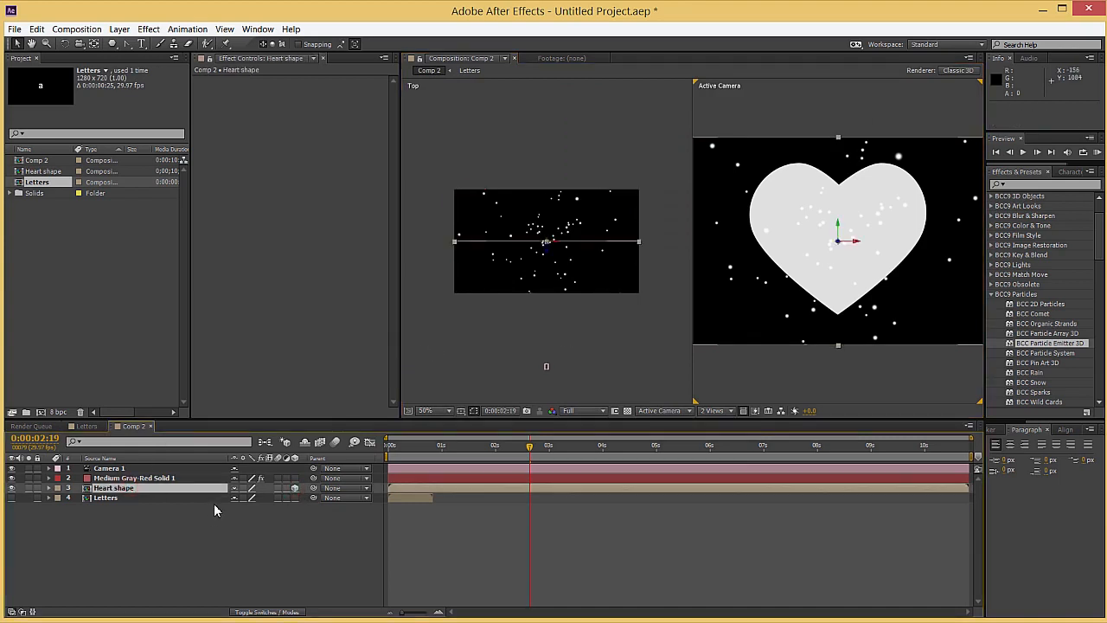
{"action": "key", "text": "r"}
{"action": "left_click", "coordinate": [237, 498]}
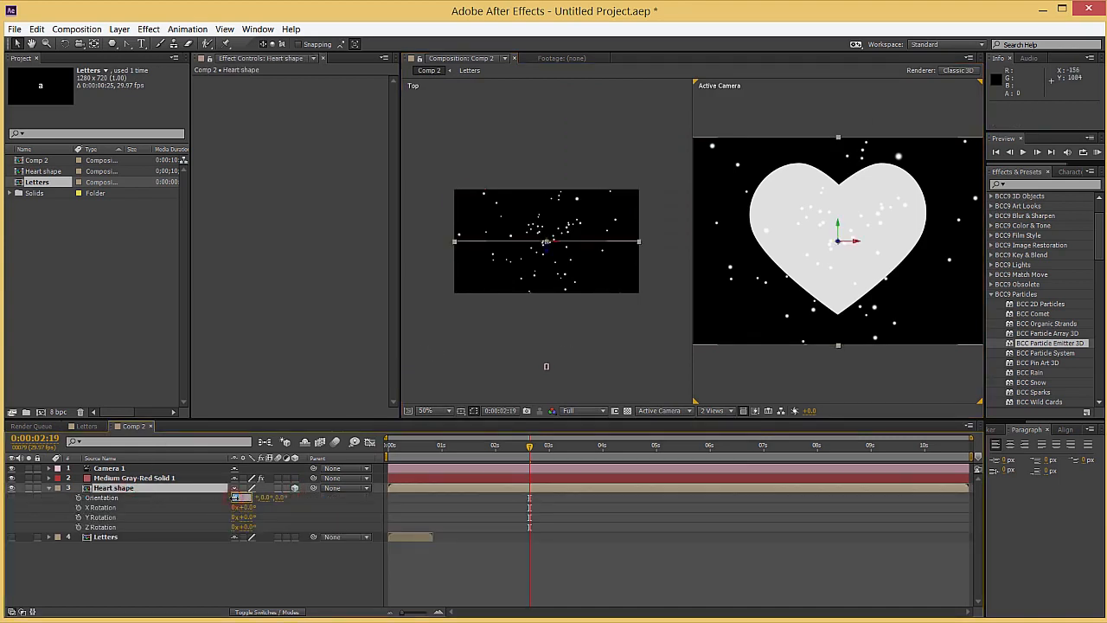
{"action": "type", "text": "270"}
{"action": "key", "text": "Return"}
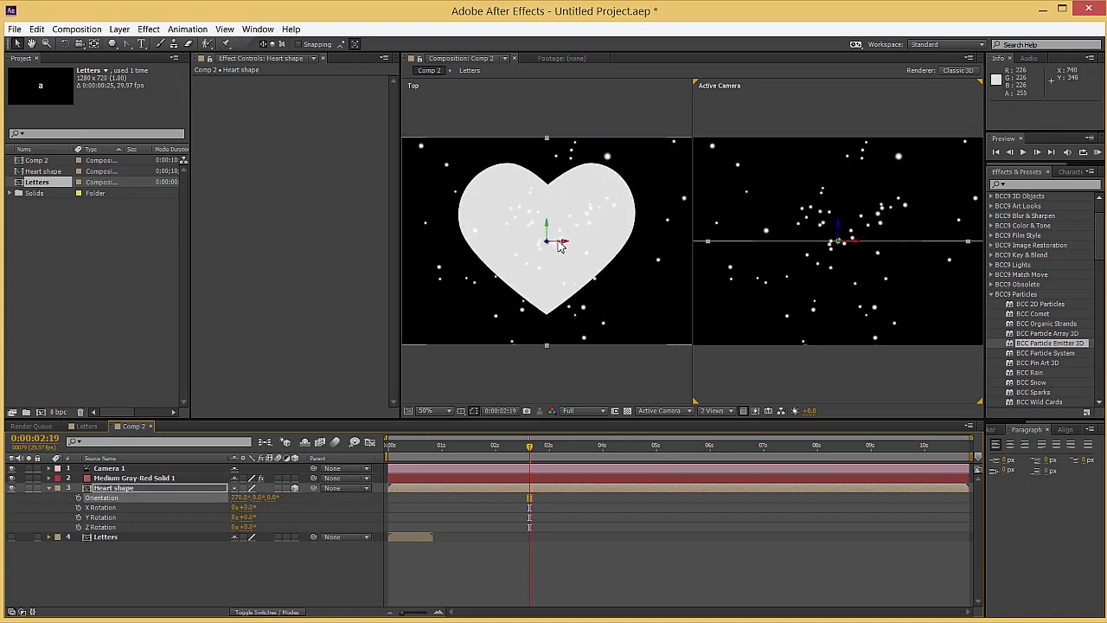
{"action": "scroll", "coordinate": [555, 310], "scroll_direction": "down", "scroll_amount": 2}
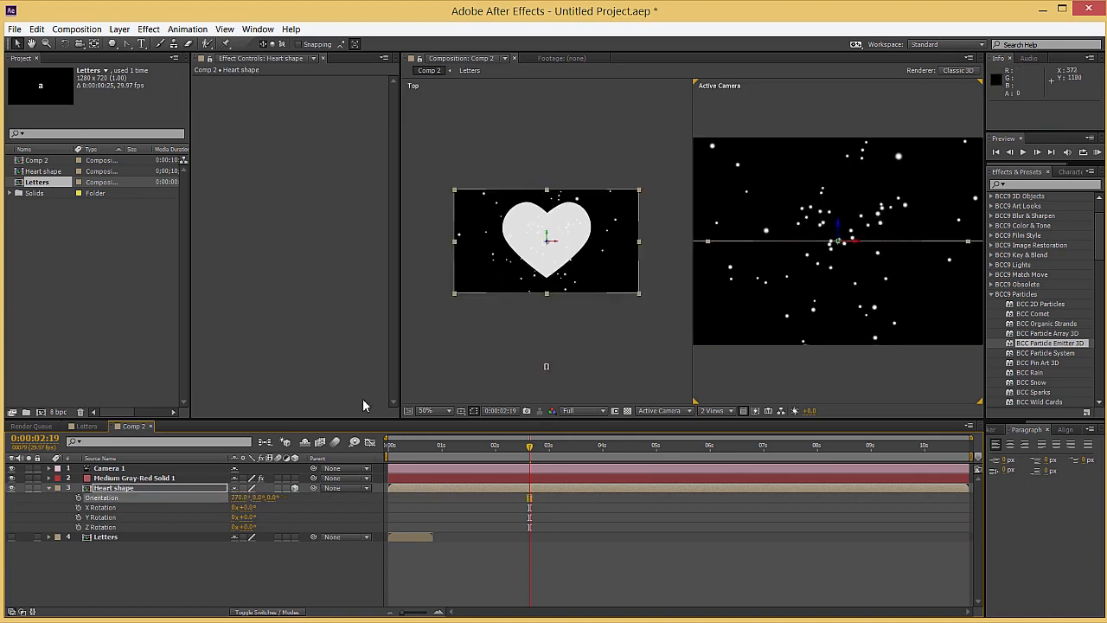
Move the camera to the heart's centre in the Top view and raise it above the heart in the Left view, to about 640, -148, -13.3
{"action": "left_click", "coordinate": [125, 468]}
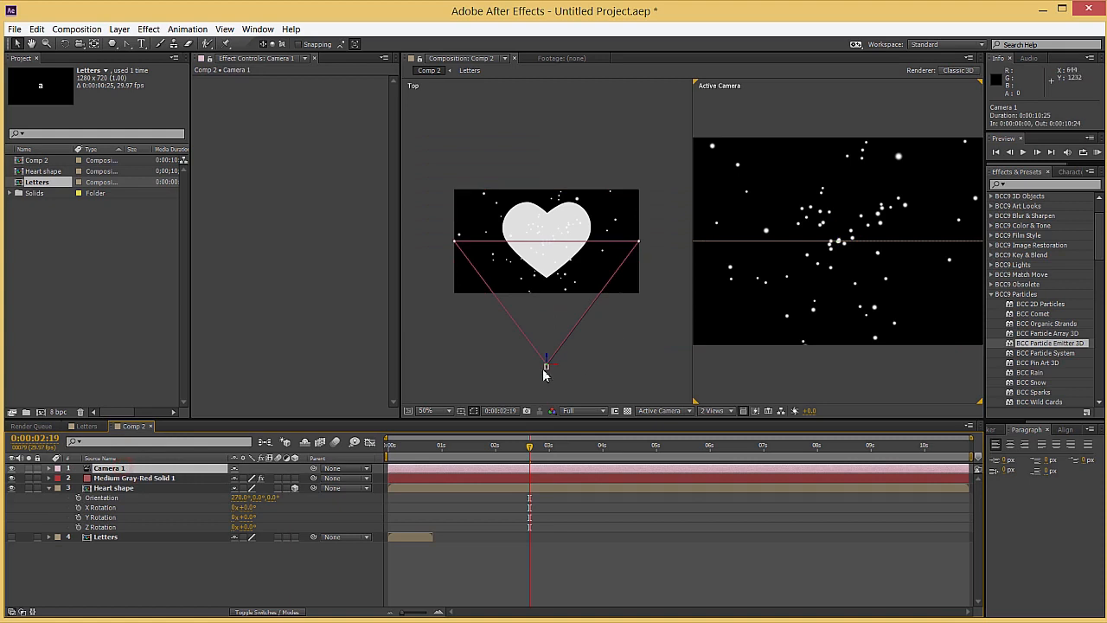
{"action": "left_click_drag", "start_coordinate": [546, 367], "coordinate": [548, 251]}
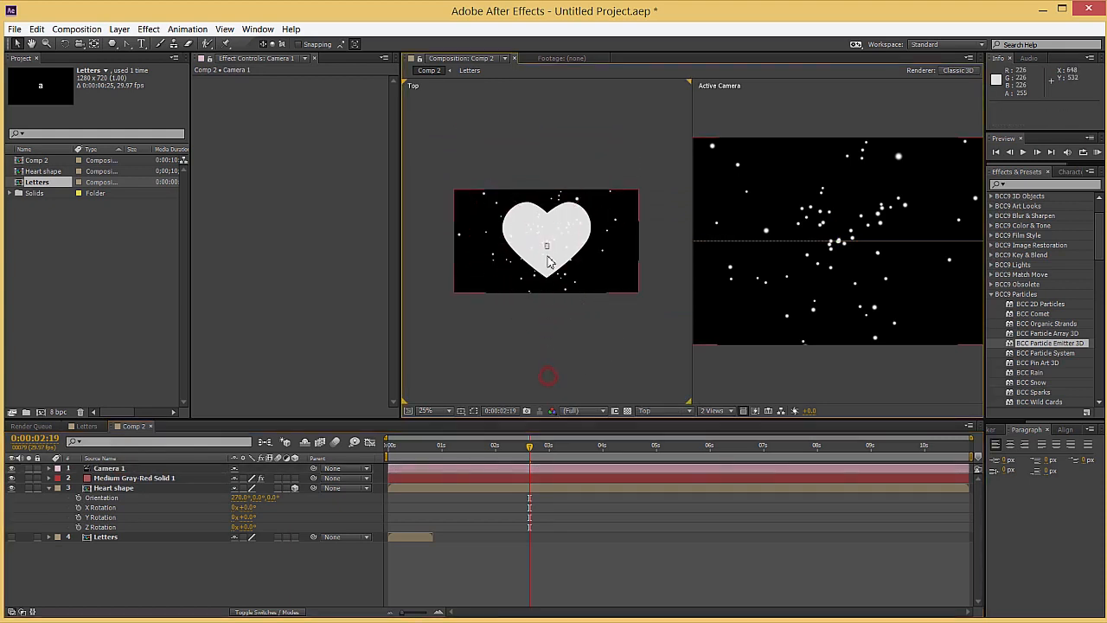
{"action": "left_click", "coordinate": [653, 410]}
{"action": "left_click", "coordinate": [665, 476]}
{"action": "left_click_drag", "start_coordinate": [546, 233], "coordinate": [550, 162]}
Set the camera's X orientation to 270° so it looks down at the heart
{"action": "key", "text": "r"}
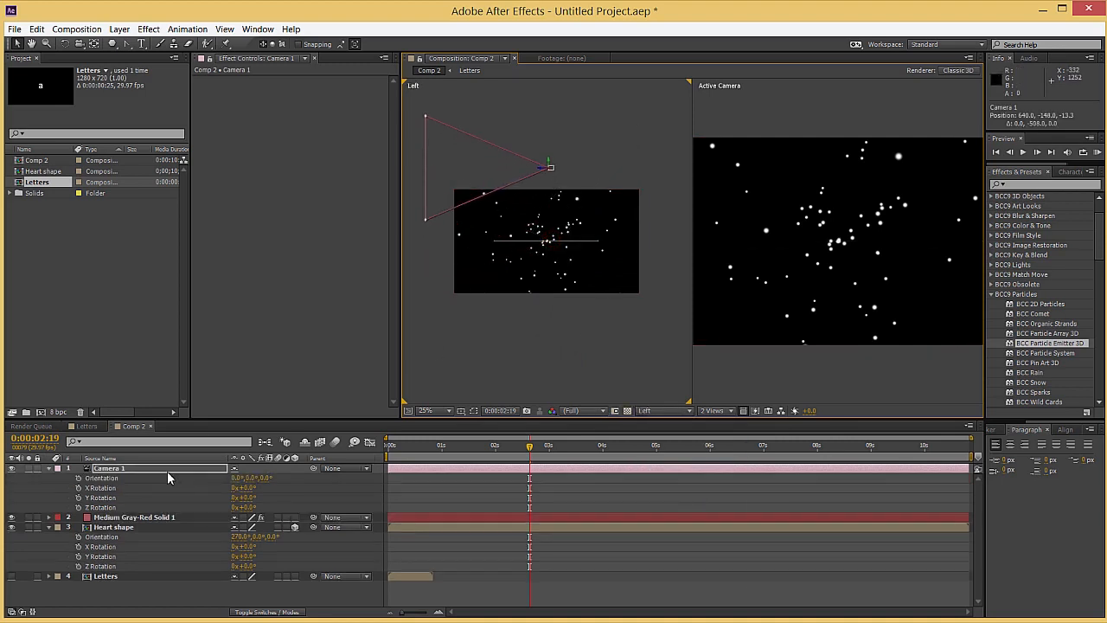
{"action": "left_click", "coordinate": [237, 477]}
{"action": "type", "text": "270"}
{"action": "key", "text": "Return"}
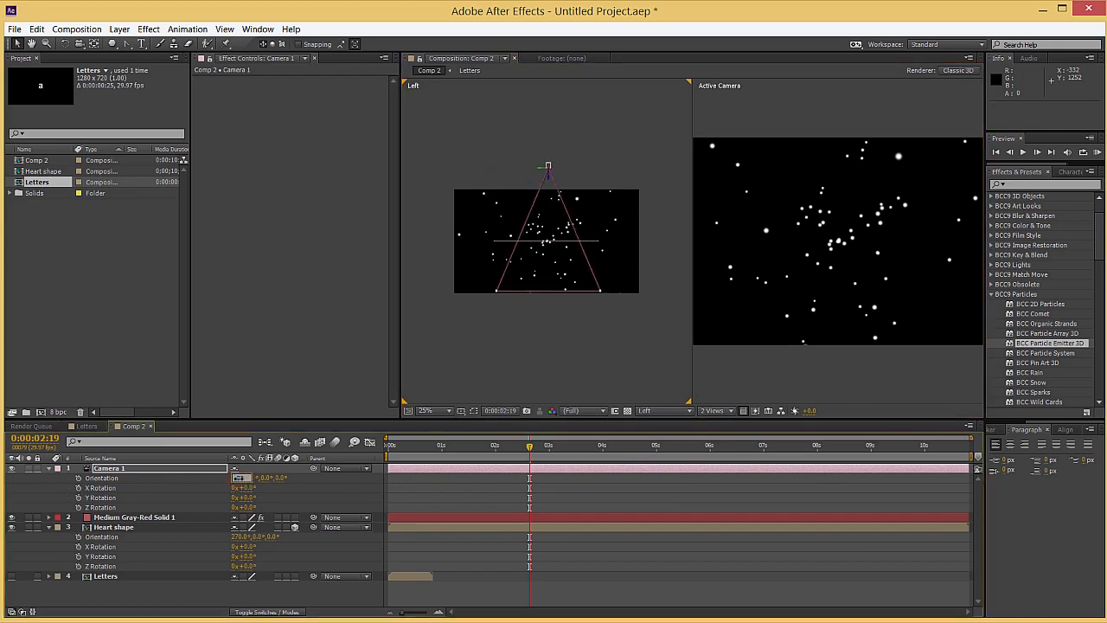
Raise the camera further and shift it slightly sideways in the Left view, to about 640, -436, 26.7, framing the whole heart
{"action": "scroll", "coordinate": [902, 244], "scroll_direction": "down", "scroll_amount": 2}
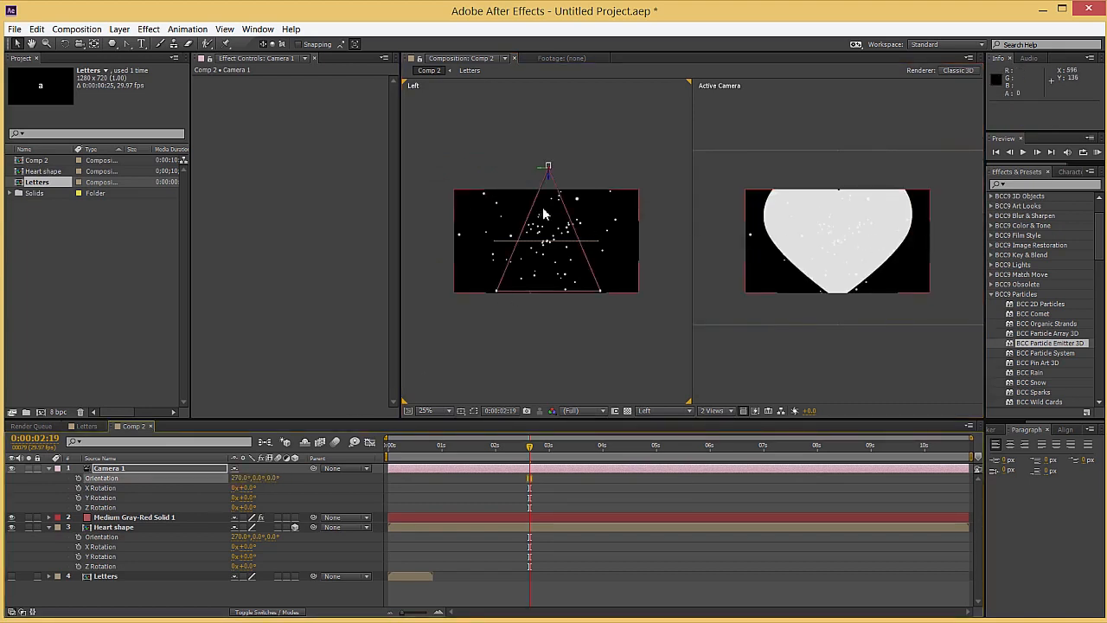
{"action": "left_click_drag", "start_coordinate": [553, 180], "coordinate": [555, 145]}
{"action": "left_click", "coordinate": [508, 204]}
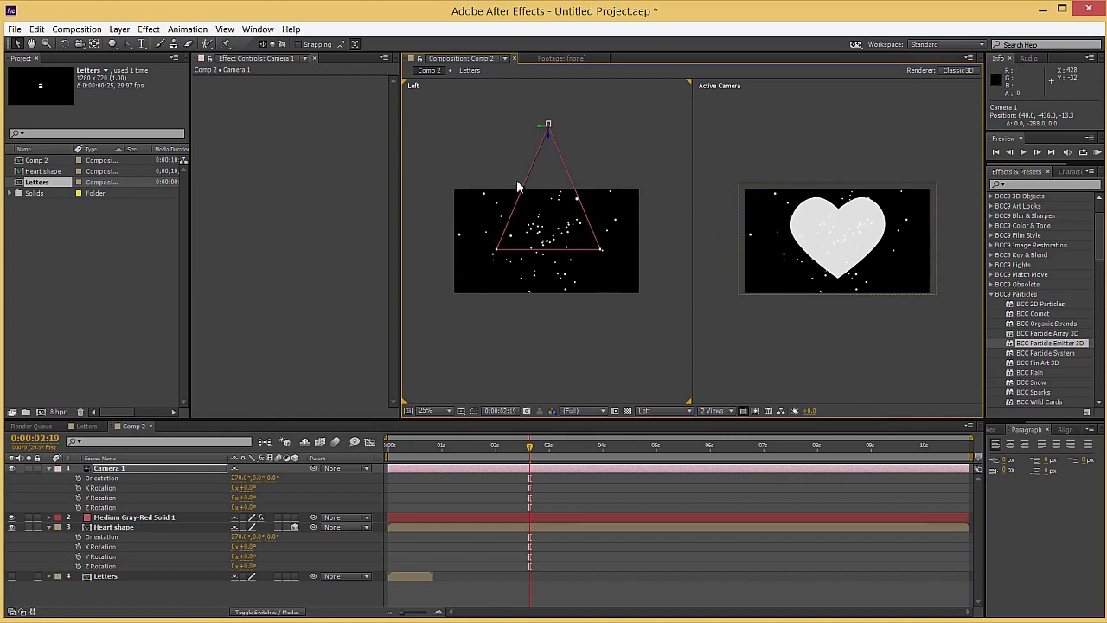
{"action": "left_click_drag", "start_coordinate": [540, 128], "coordinate": [535, 128]}
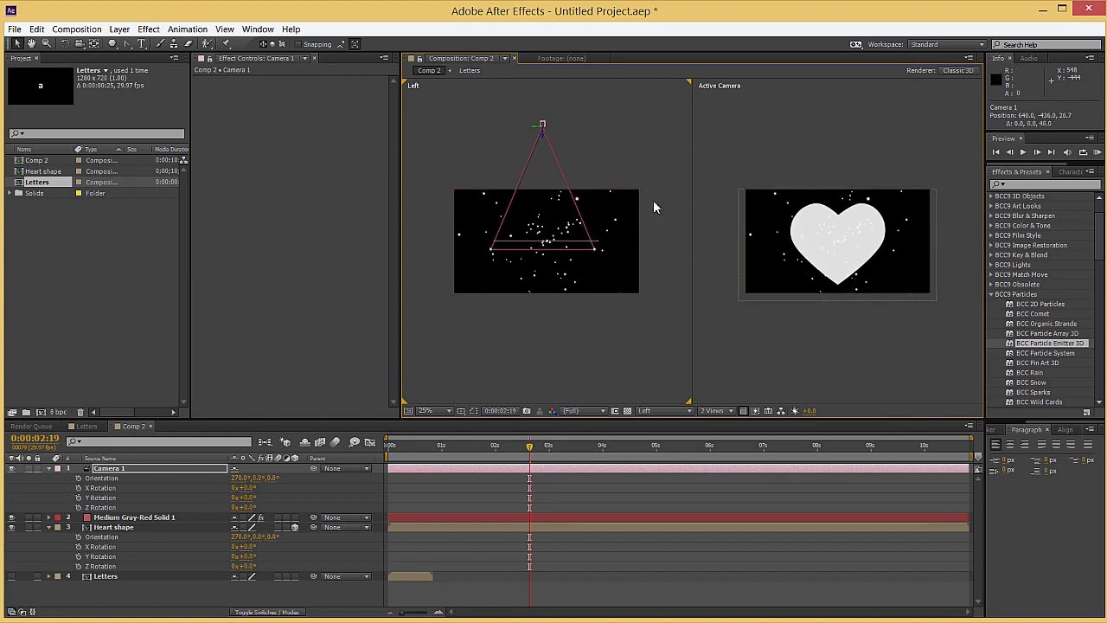
{"action": "left_click", "coordinate": [732, 353]}
{"action": "left_click", "coordinate": [712, 410]}
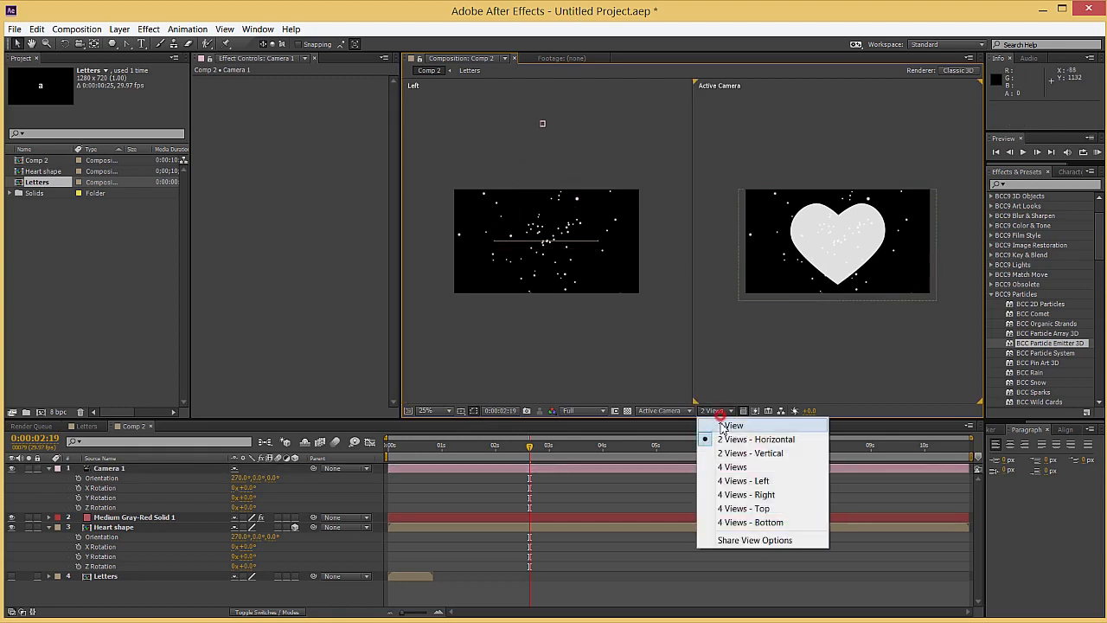
{"action": "left_click", "coordinate": [718, 422]}
{"action": "left_click", "coordinate": [711, 410]}
{"action": "left_click", "coordinate": [718, 440]}
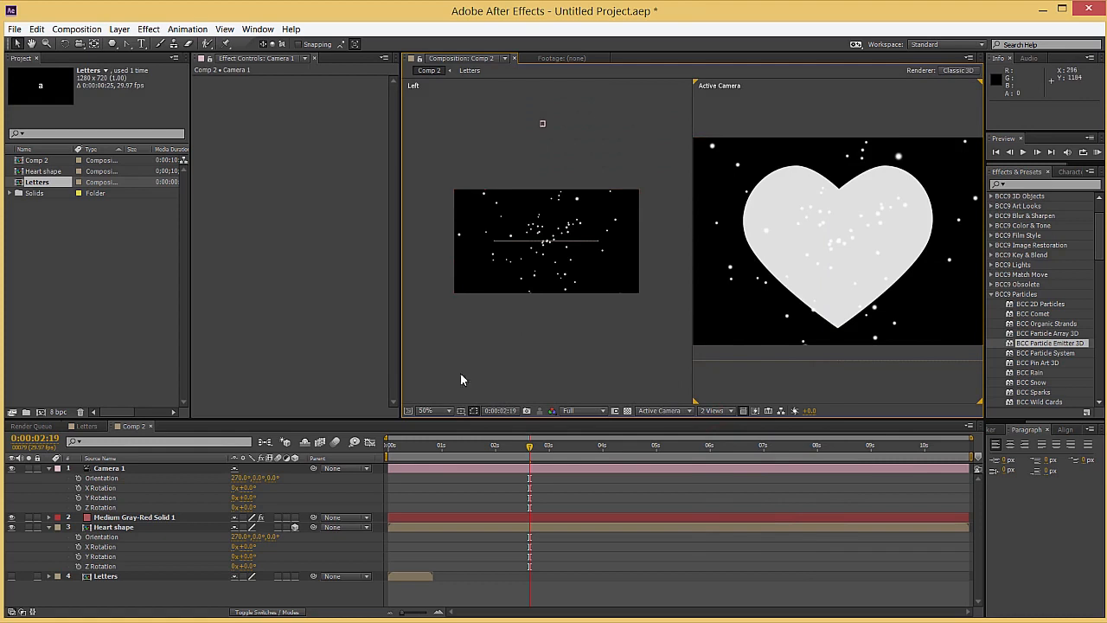
Rename the red solid layer holding the particle effect to "Particles"
{"action": "left_click", "coordinate": [126, 518]}
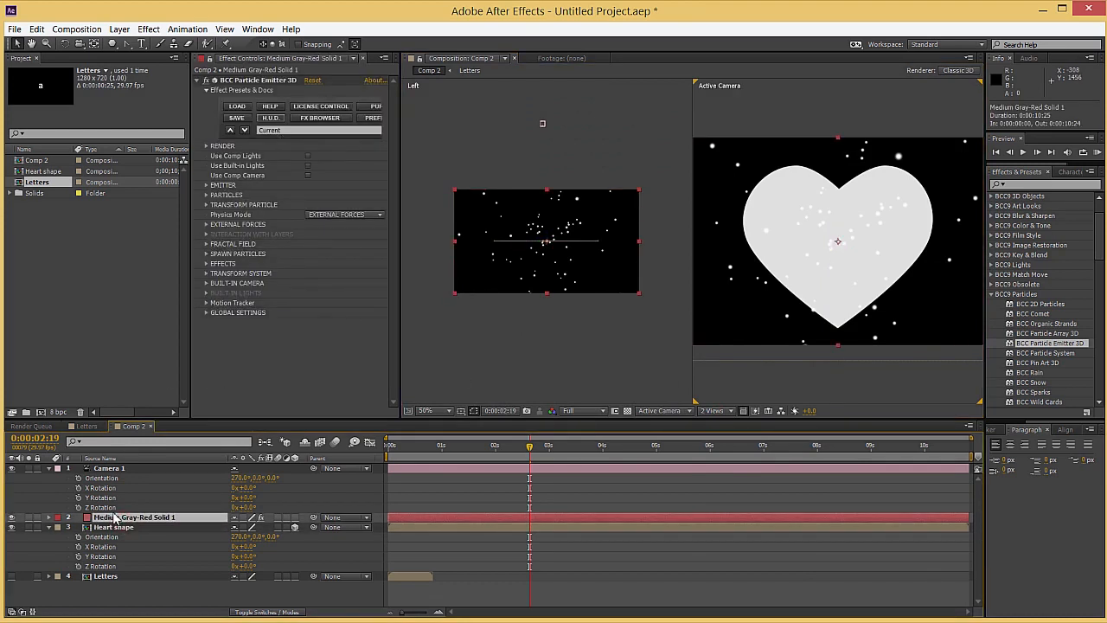
{"action": "key", "text": "Return"}
{"action": "type", "text": "Parti"}
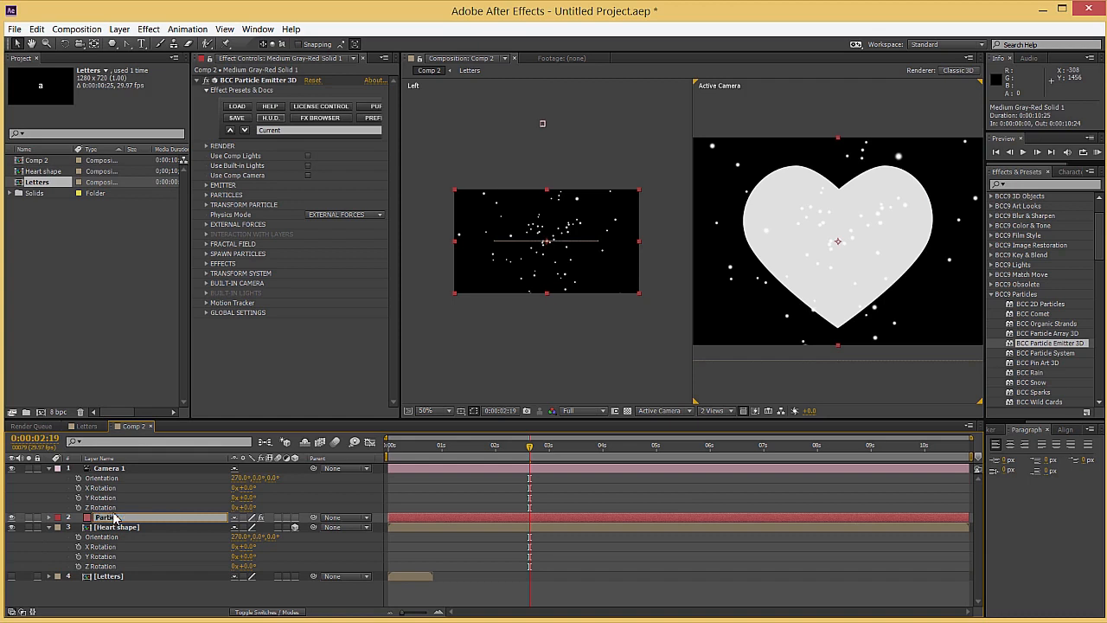
{"action": "key", "text": "Return"}
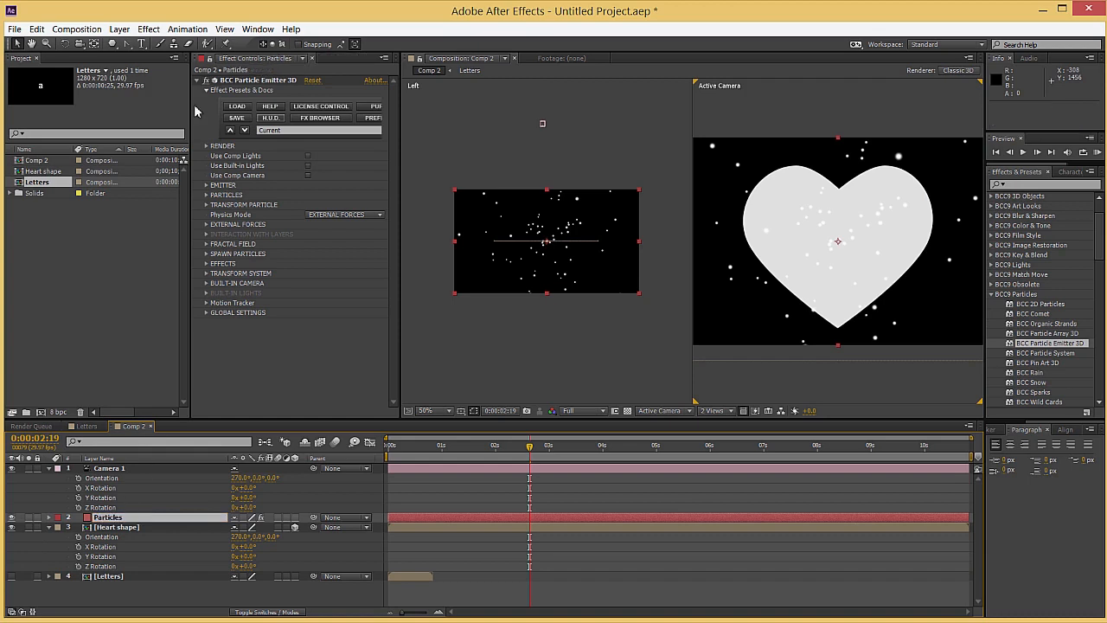
Make the particle effect use the comp camera and emit from a Layer Map shape taken from the Heart shape layer
{"action": "left_click", "coordinate": [308, 176]}
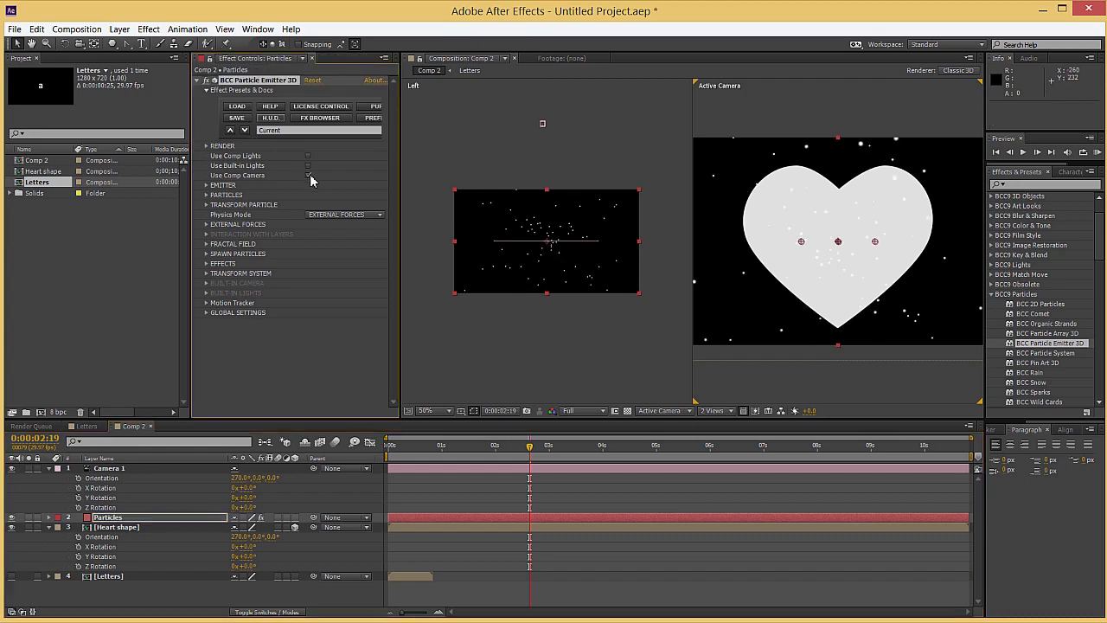
{"action": "left_click", "coordinate": [207, 185]}
{"action": "scroll", "coordinate": [389, 361], "scroll_direction": "down", "scroll_amount": 3}
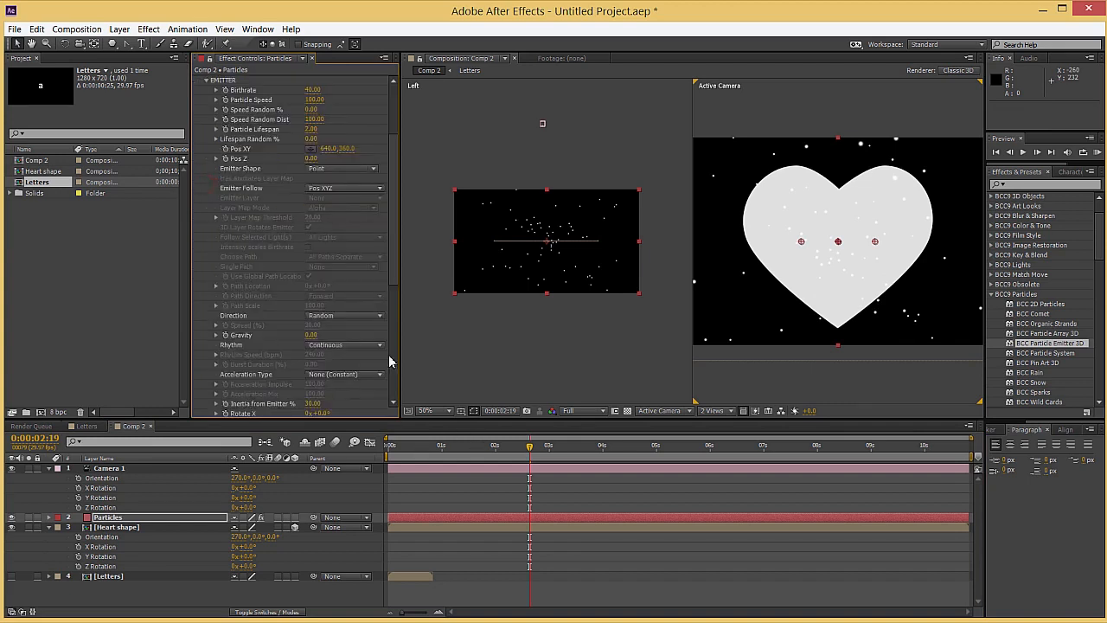
{"action": "left_click", "coordinate": [317, 168]}
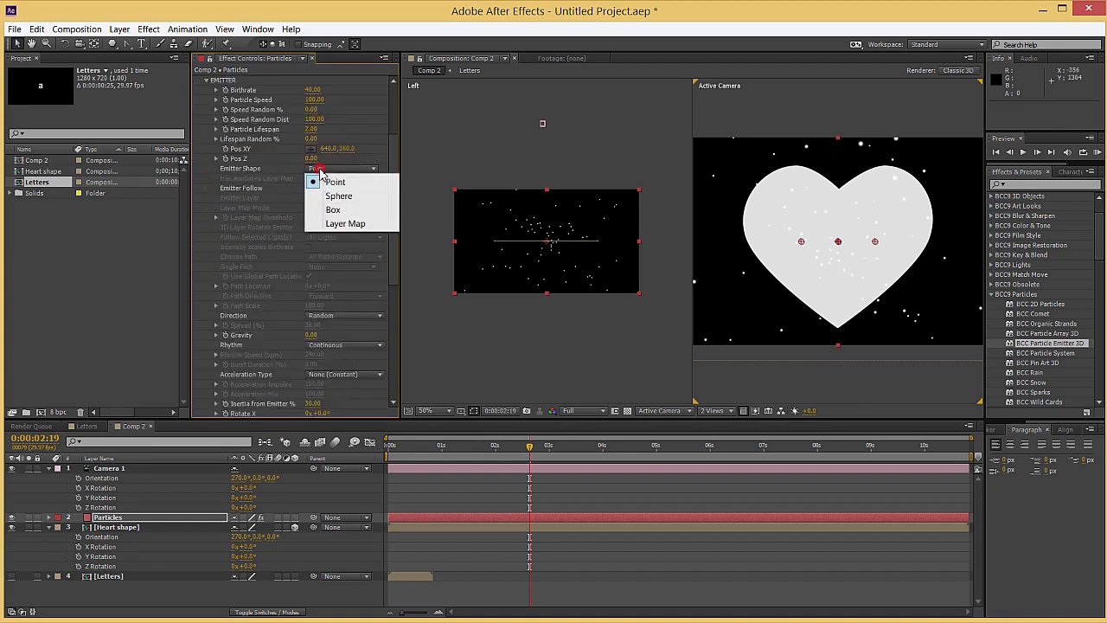
{"action": "left_click", "coordinate": [335, 225]}
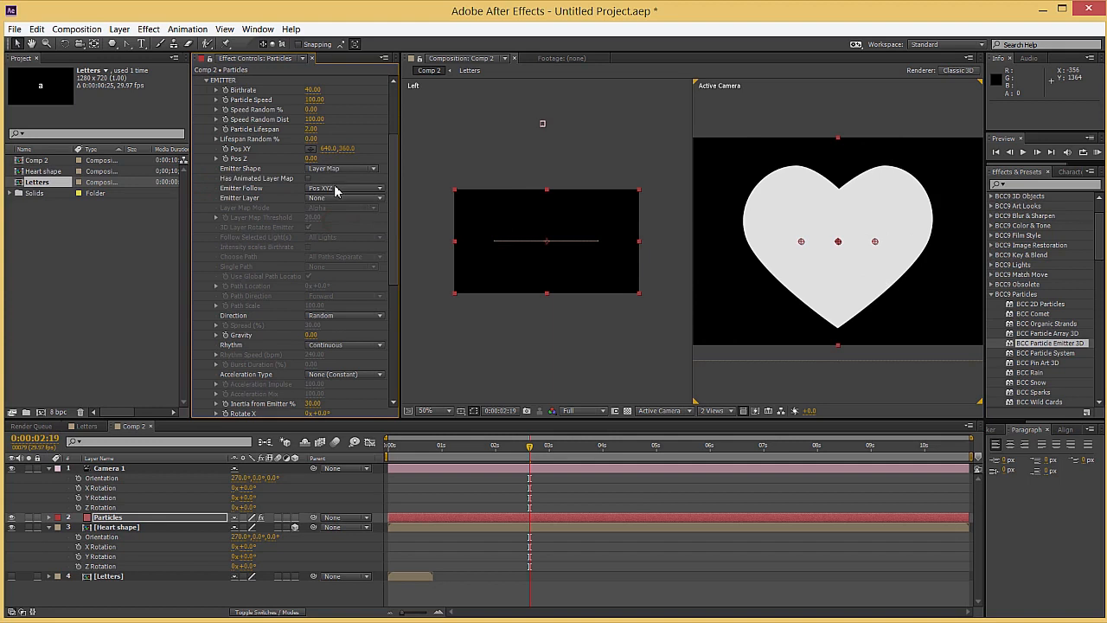
{"action": "left_click", "coordinate": [335, 196]}
{"action": "left_click", "coordinate": [337, 240]}
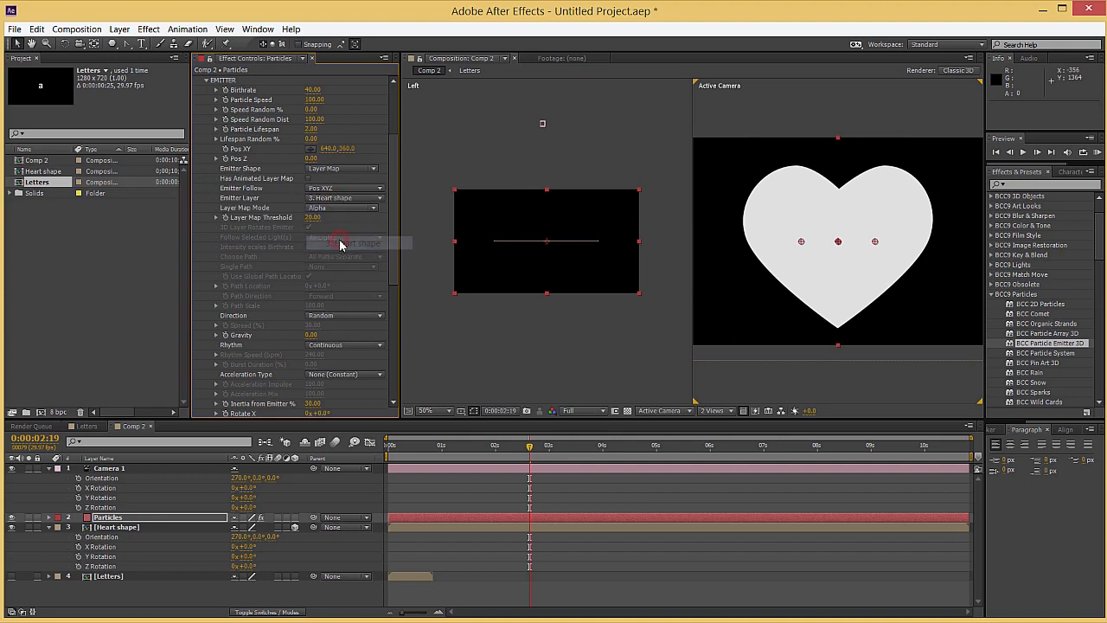
Set the emitter's Particle Speed to 0 and raise its Birthrate to 261
{"action": "scroll", "coordinate": [303, 134], "scroll_direction": "up", "scroll_amount": 1}
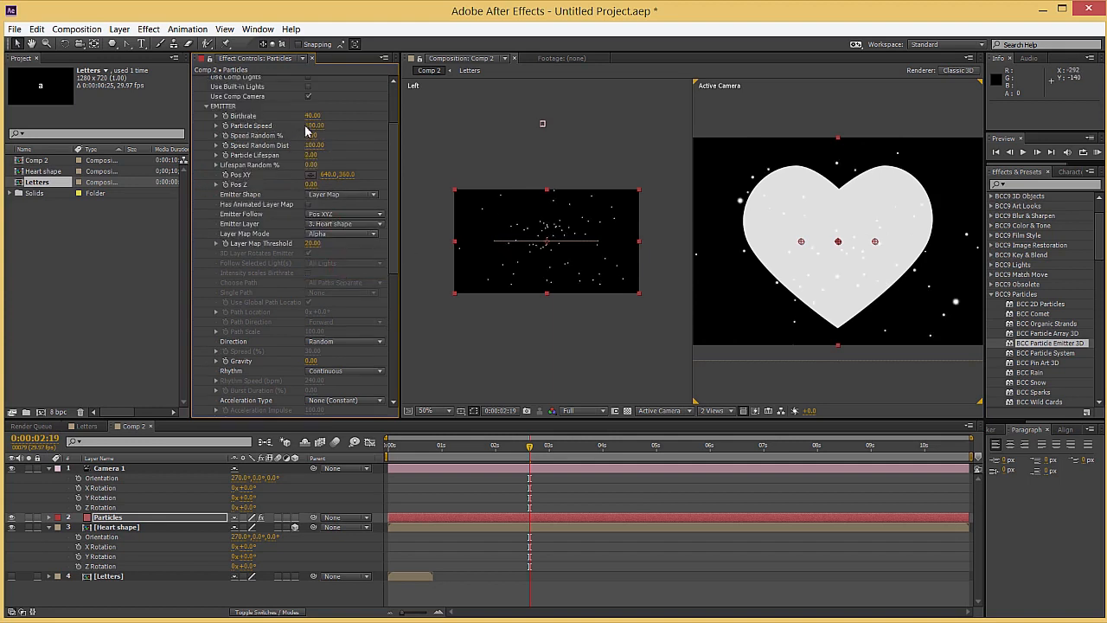
{"action": "type", "text": "0"}
{"action": "key", "text": "Return"}
{"action": "left_click_drag", "start_coordinate": [312, 123], "coordinate": [436, 115]}
{"action": "left_click", "coordinate": [579, 272]}
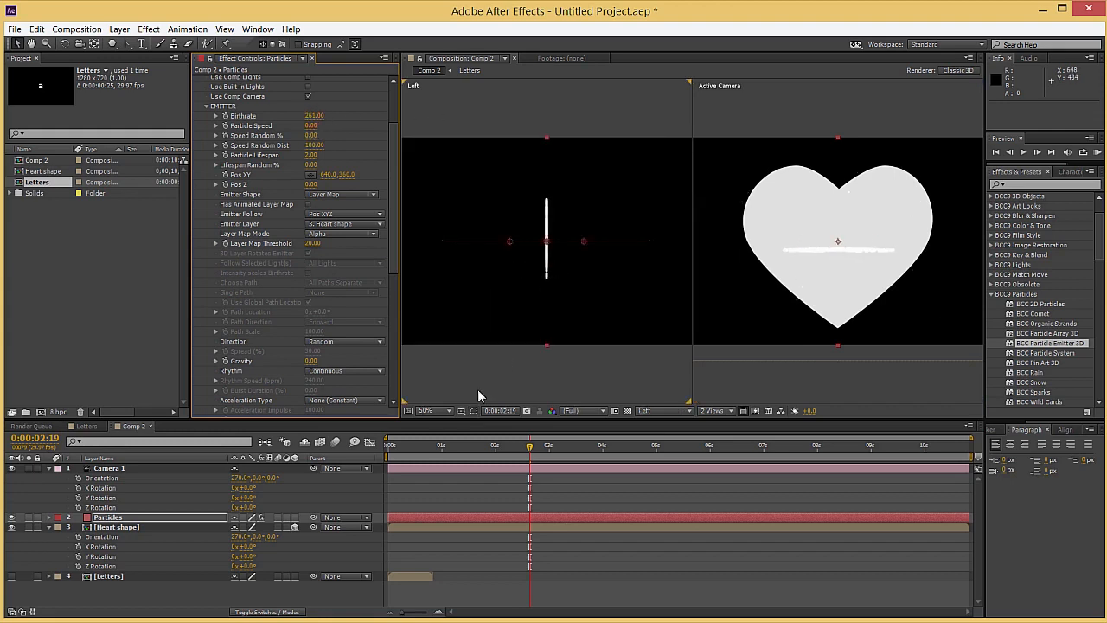
Try rotating the emitter to about -100° around Y, preview it over time, and return Rotate Y to 0°
{"action": "scroll", "coordinate": [266, 246], "scroll_direction": "down", "scroll_amount": 2}
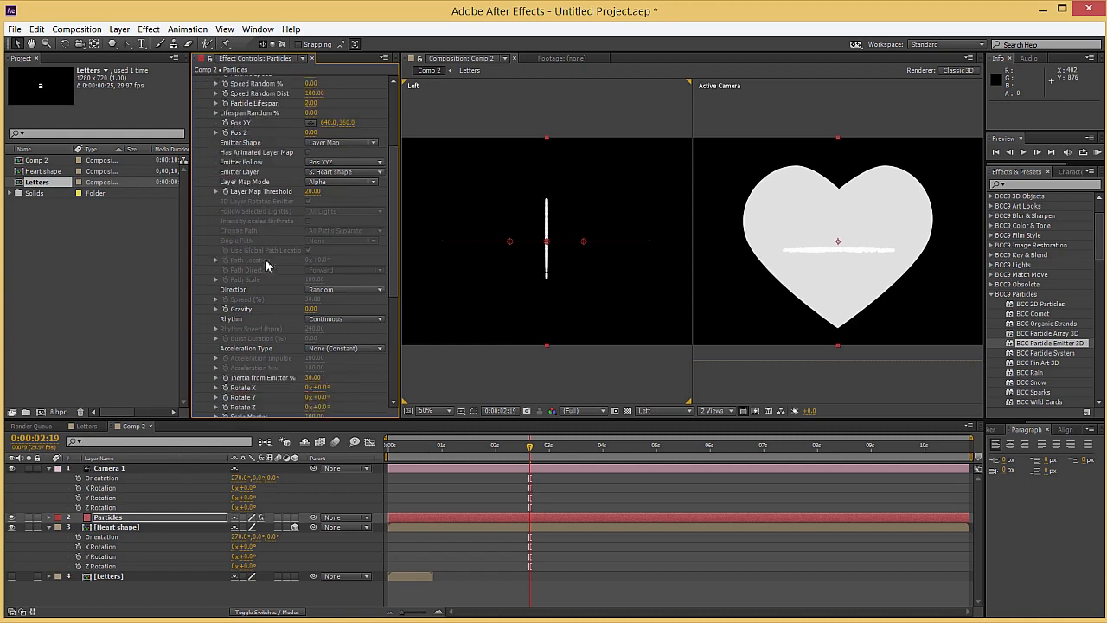
{"action": "left_click_drag", "start_coordinate": [312, 397], "coordinate": [259, 397]}
{"action": "left_click_drag", "start_coordinate": [474, 445], "coordinate": [580, 443]}
{"action": "scroll", "coordinate": [543, 266], "scroll_direction": "up", "scroll_amount": 1}
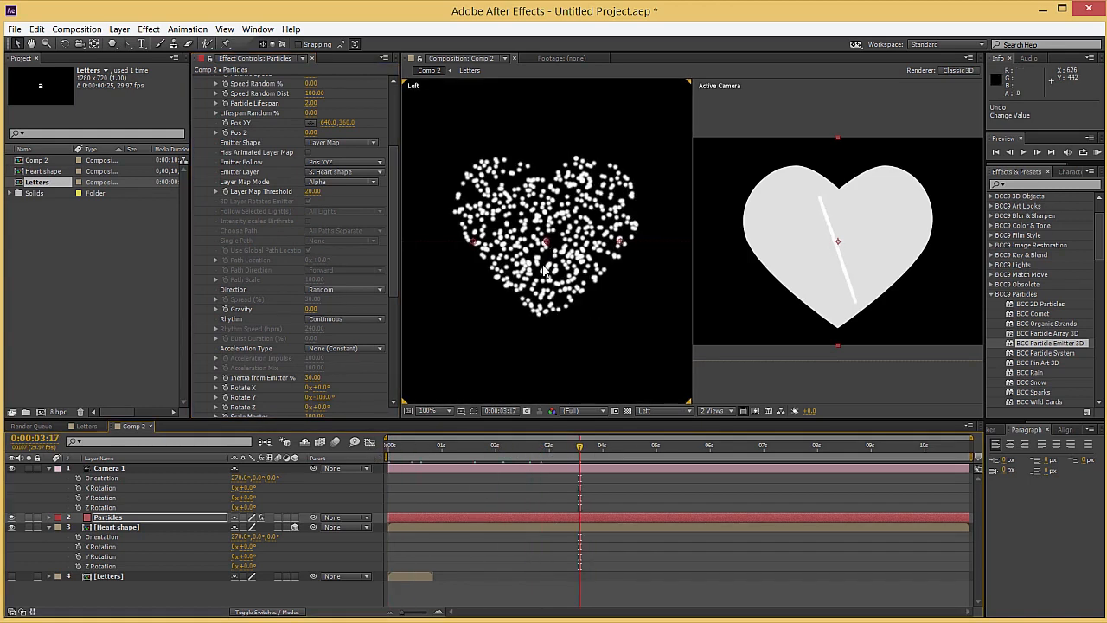
{"action": "left_click", "coordinate": [321, 398]}
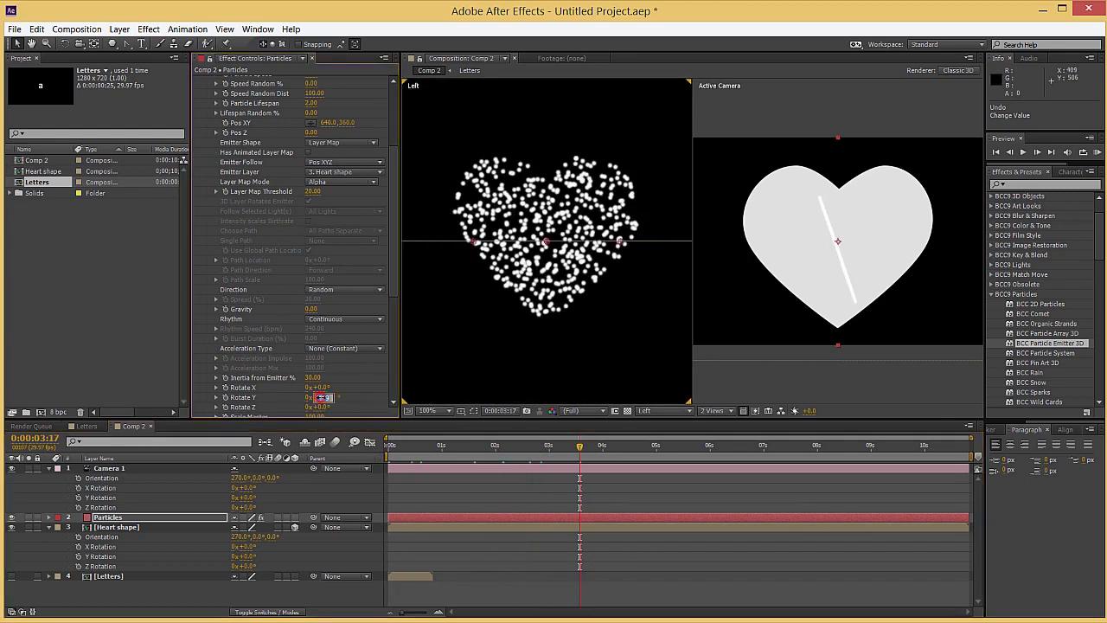
{"action": "scroll", "coordinate": [272, 377], "scroll_direction": "up", "scroll_amount": 2}
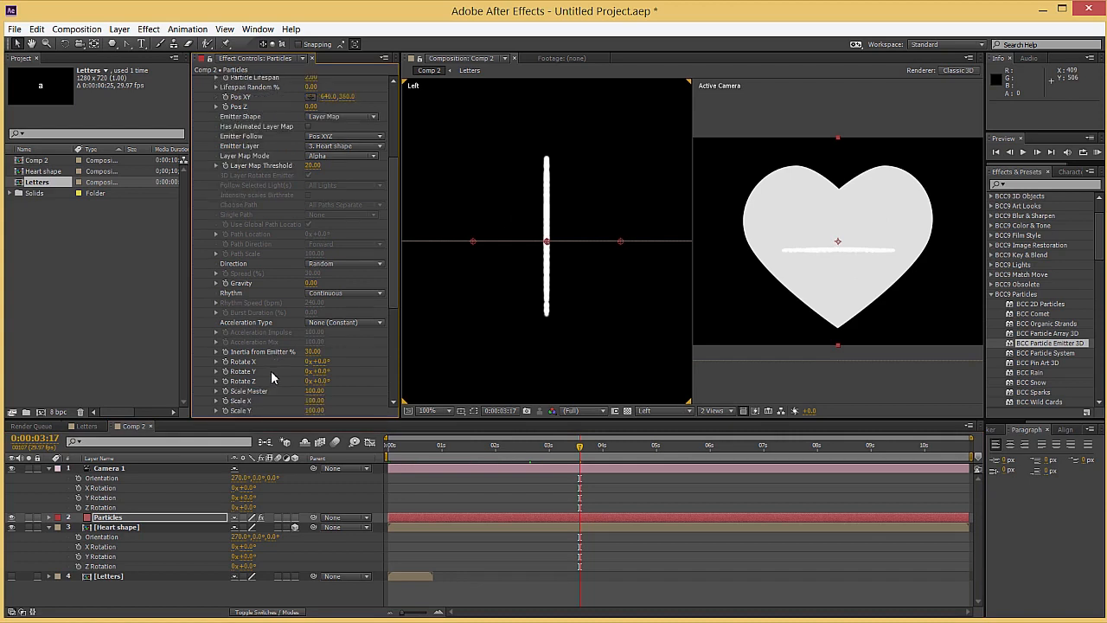
Raise the emitter above the heart plane to Pos XY 640, -36 and preview the particles over time
{"action": "scroll", "coordinate": [552, 308], "scroll_direction": "down", "scroll_amount": 2}
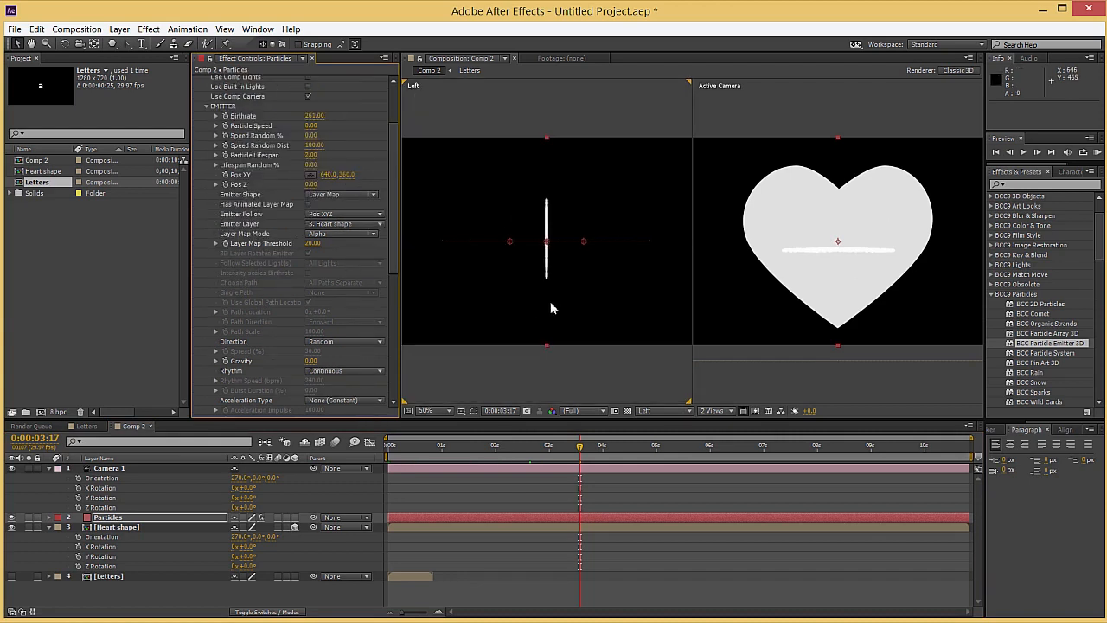
{"action": "left_click_drag", "start_coordinate": [543, 292], "coordinate": [543, 340]}
{"action": "left_click_drag", "start_coordinate": [344, 174], "coordinate": [208, 182]}
{"action": "left_click_drag", "start_coordinate": [340, 174], "coordinate": [291, 176]}
{"action": "left_click_drag", "start_coordinate": [557, 448], "coordinate": [356, 450]}
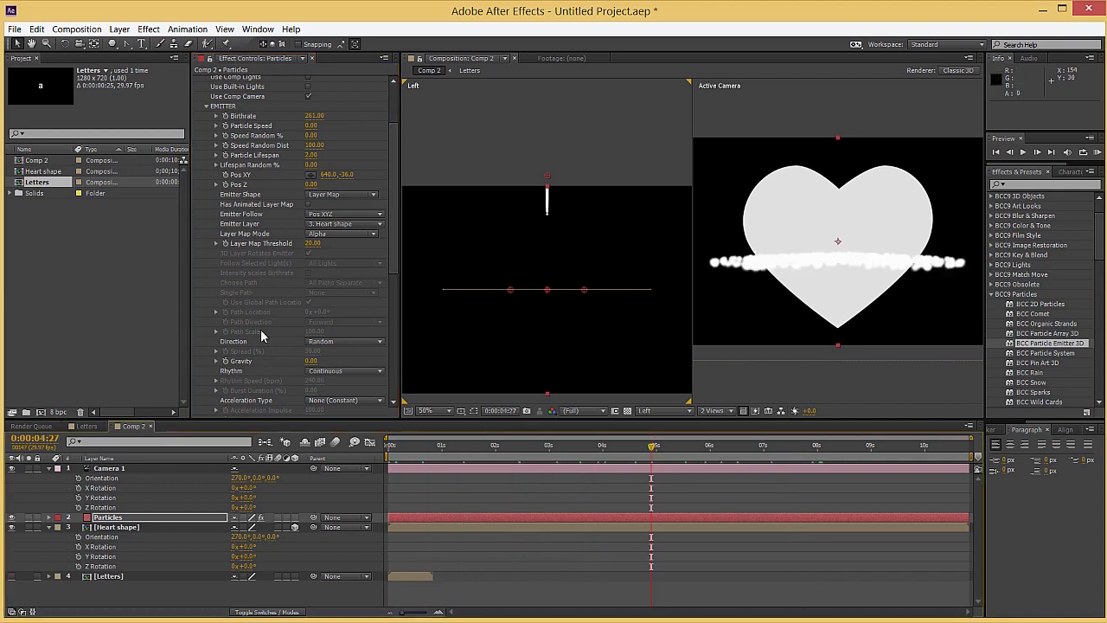
Set the emitter's Rotate X to -90° so it lies parallel to the heart, and preview it over time
{"action": "scroll", "coordinate": [261, 329], "scroll_direction": "down", "scroll_amount": 3}
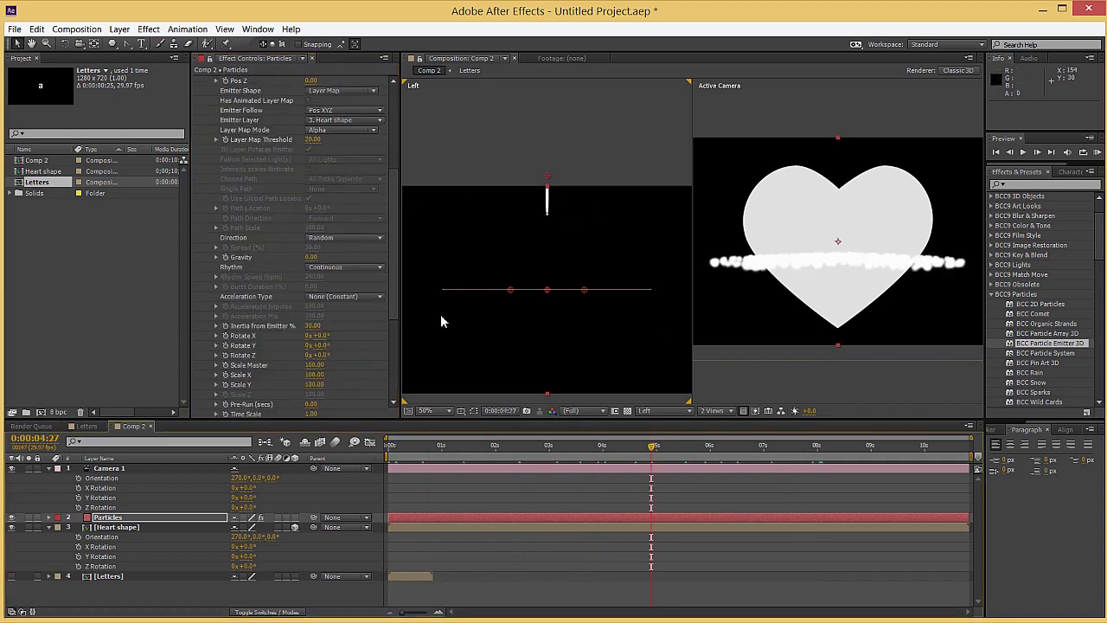
{"action": "scroll", "coordinate": [297, 329], "scroll_direction": "down", "scroll_amount": 2}
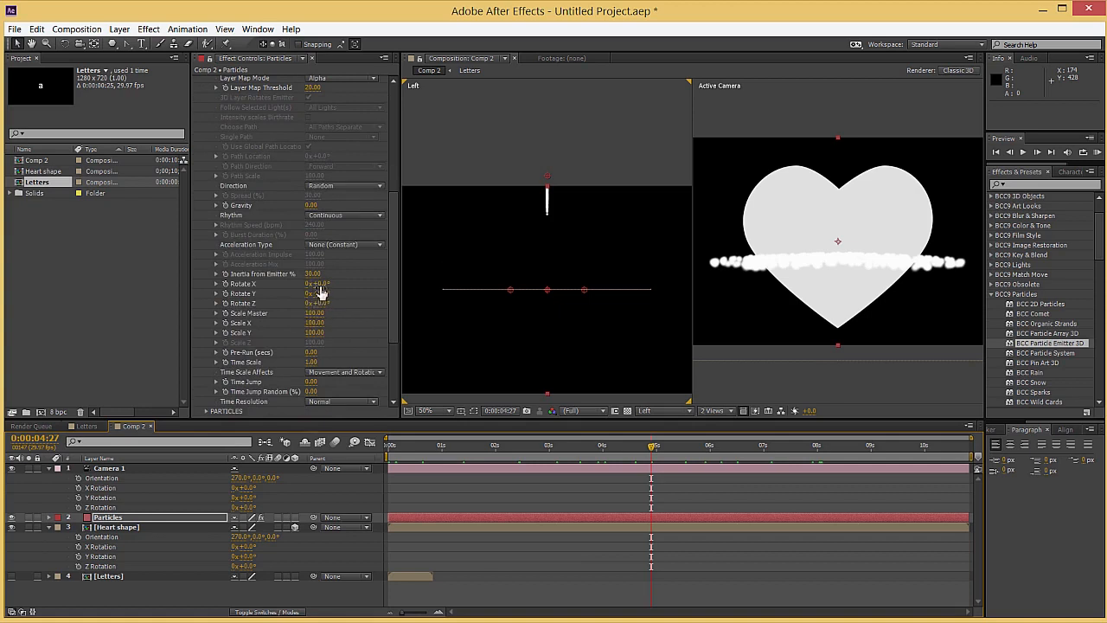
{"action": "left_click", "coordinate": [320, 284]}
{"action": "type", "text": "-90"}
{"action": "key", "text": "Return"}
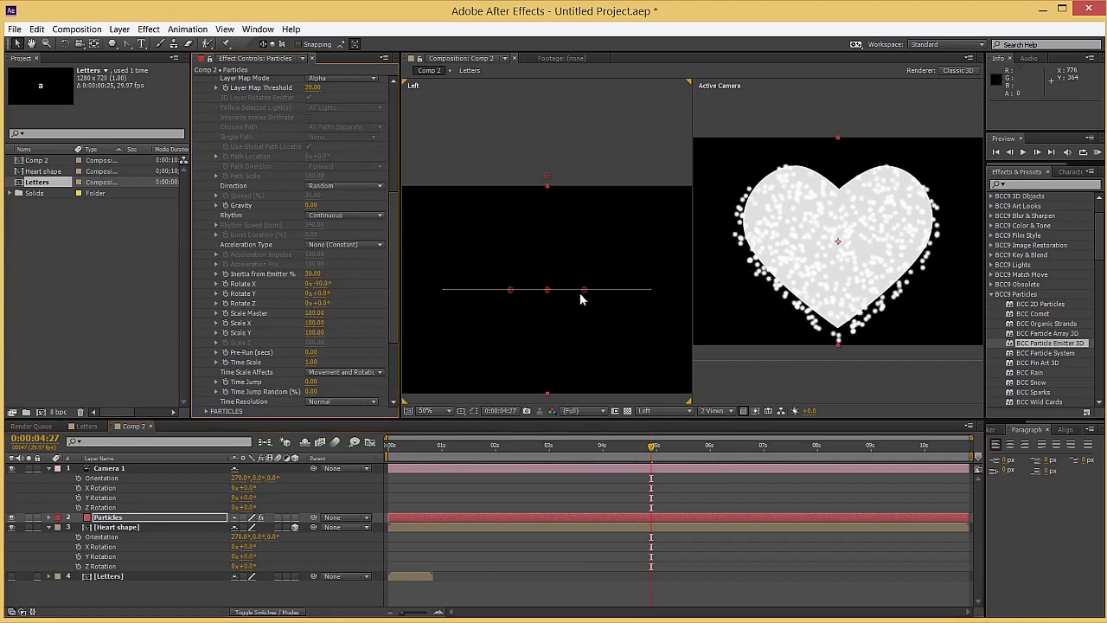
{"action": "left_click_drag", "start_coordinate": [396, 447], "coordinate": [604, 448]}
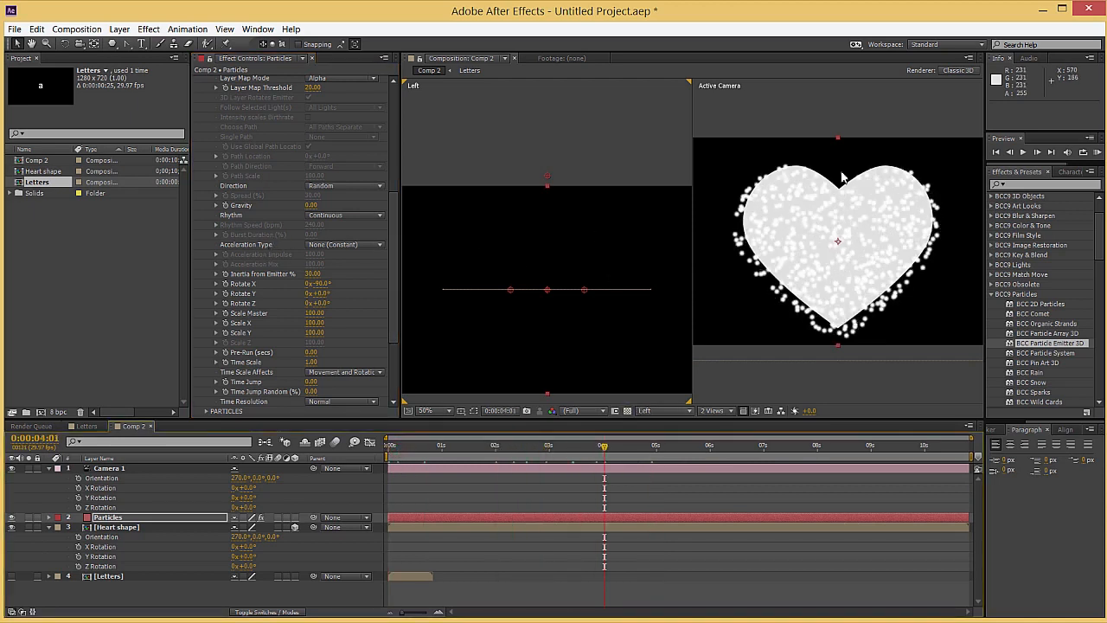
Nudge the emitter to 641, -36 with Pos Z at -0.01, and set Gravity to 100 so the particles fall
{"action": "scroll", "coordinate": [309, 208], "scroll_direction": "up", "scroll_amount": 5}
{"action": "mouse_move", "coordinate": [331, 201]}
{"action": "left_mouse_down"}
{"action": "mouse_move", "coordinate": [346, 201]}
{"action": "mouse_move", "coordinate": [314, 215]}
{"action": "left_mouse_up"}
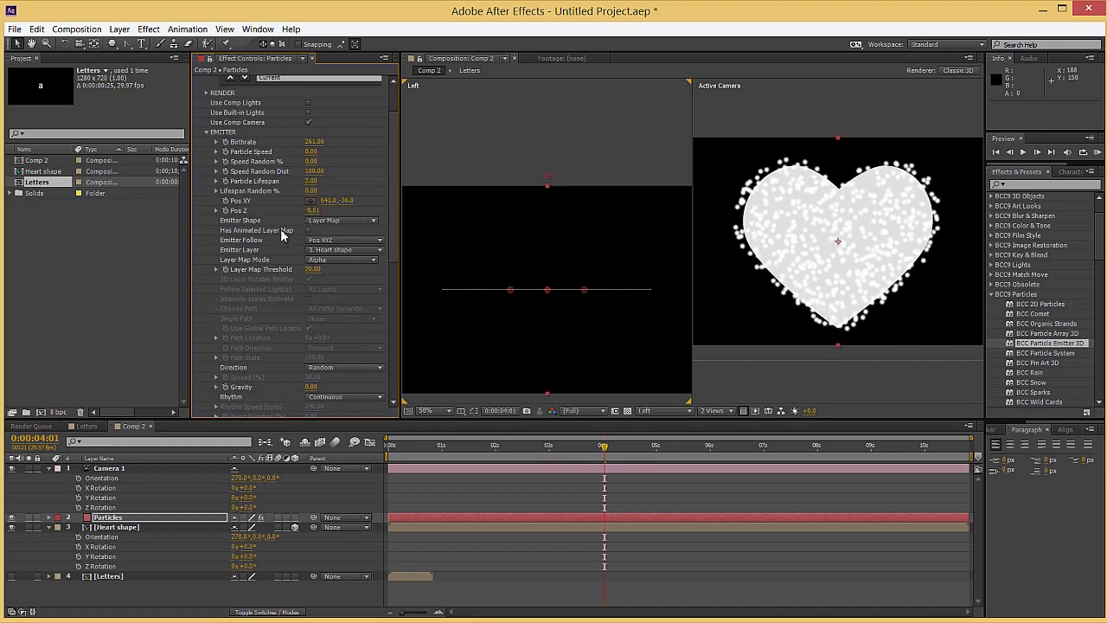
{"action": "scroll", "coordinate": [285, 209], "scroll_direction": "down", "scroll_amount": 5}
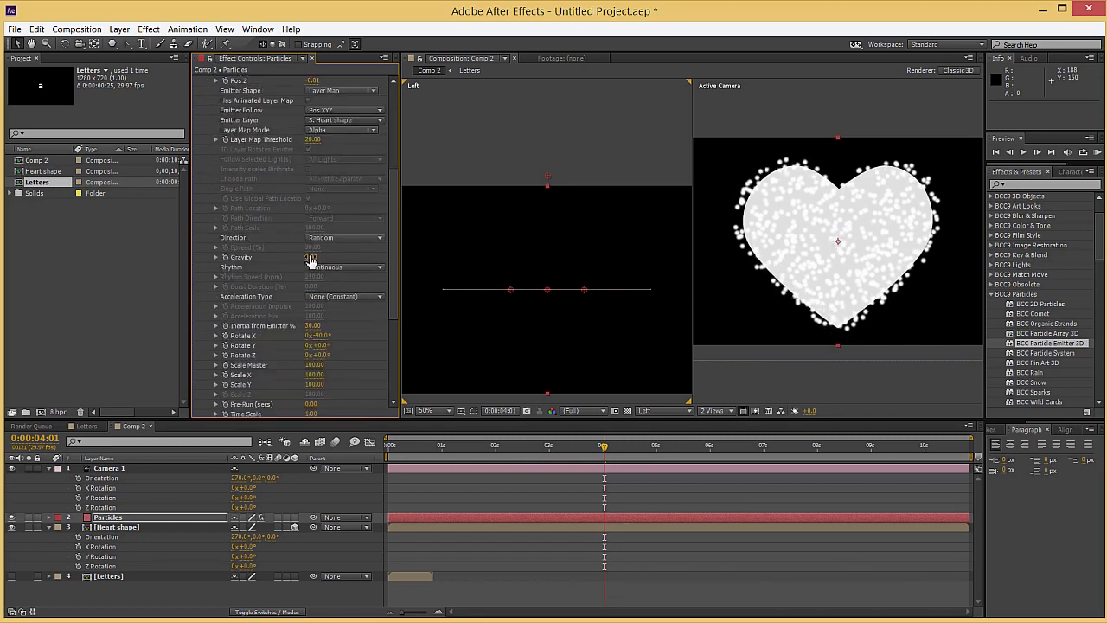
{"action": "key", "text": "Return"}
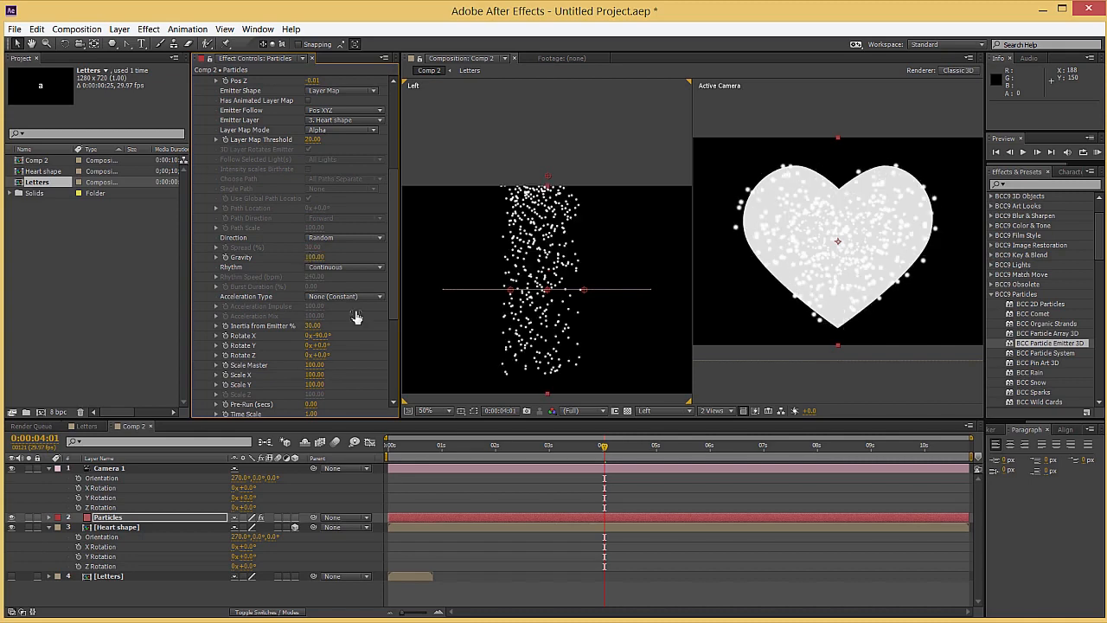
{"action": "left_click_drag", "start_coordinate": [508, 449], "coordinate": [557, 448]}
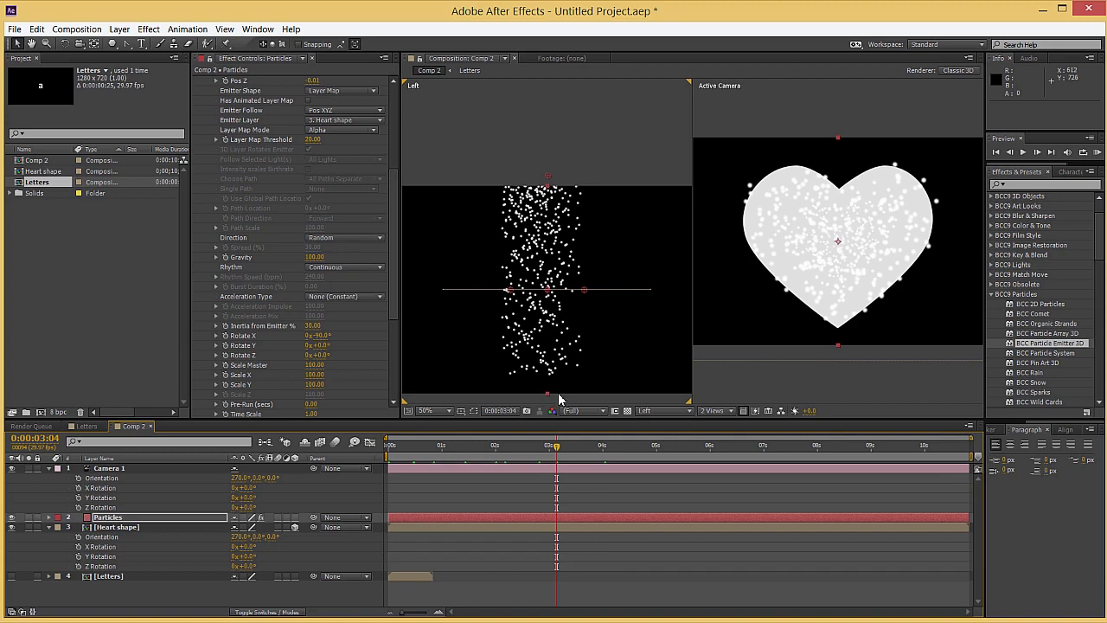
{"action": "key", "text": "Page_Down"}
{"action": "key", "text": "Page_Down"}
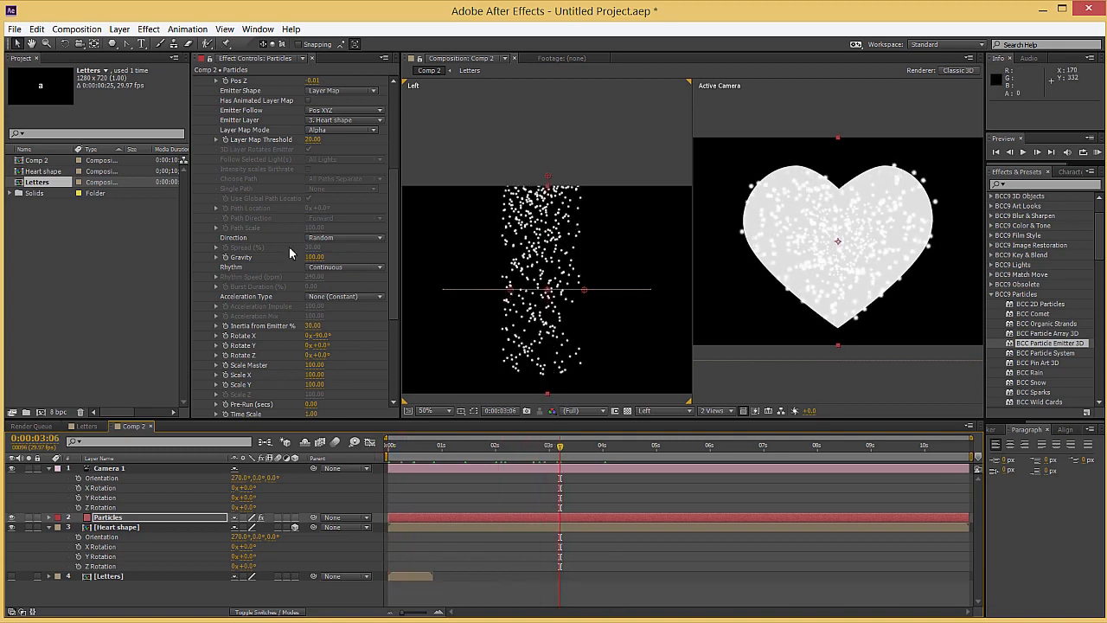
Switch the particle effect's Physics Mode to INTERACTION WITH LAYERS and expand its interaction settings
{"action": "scroll", "coordinate": [253, 309], "scroll_direction": "down", "scroll_amount": 5}
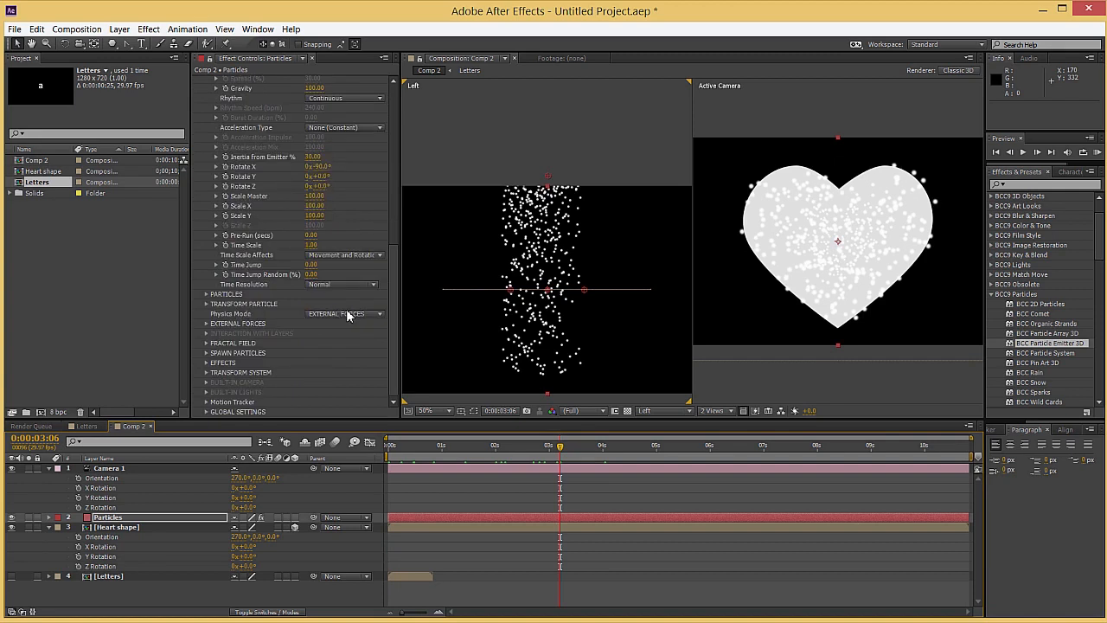
{"action": "left_click", "coordinate": [337, 314]}
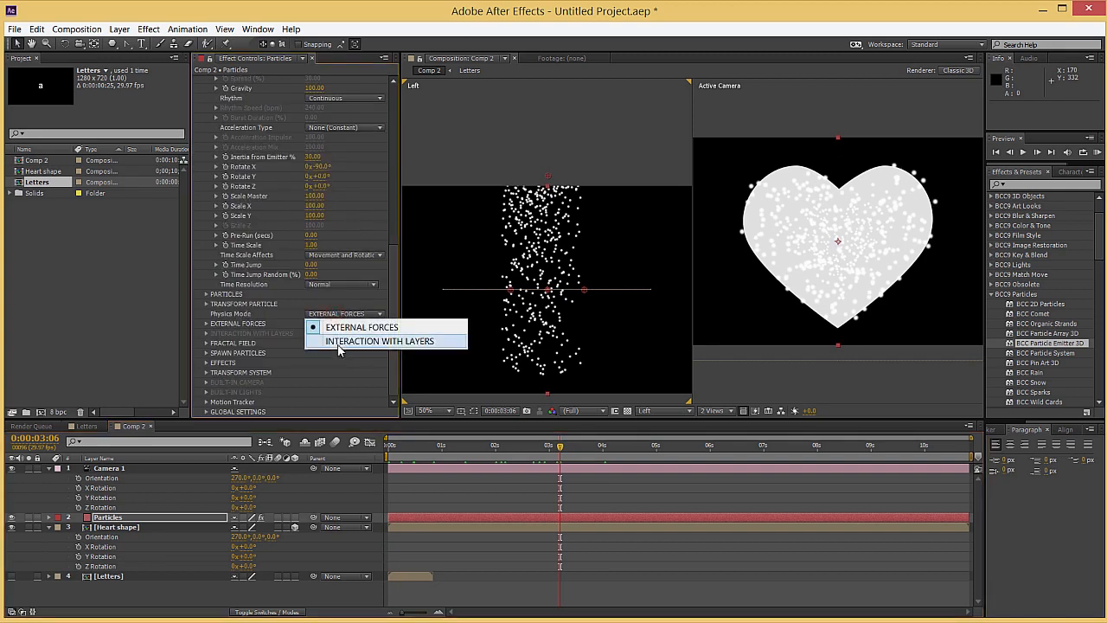
{"action": "left_click", "coordinate": [339, 342]}
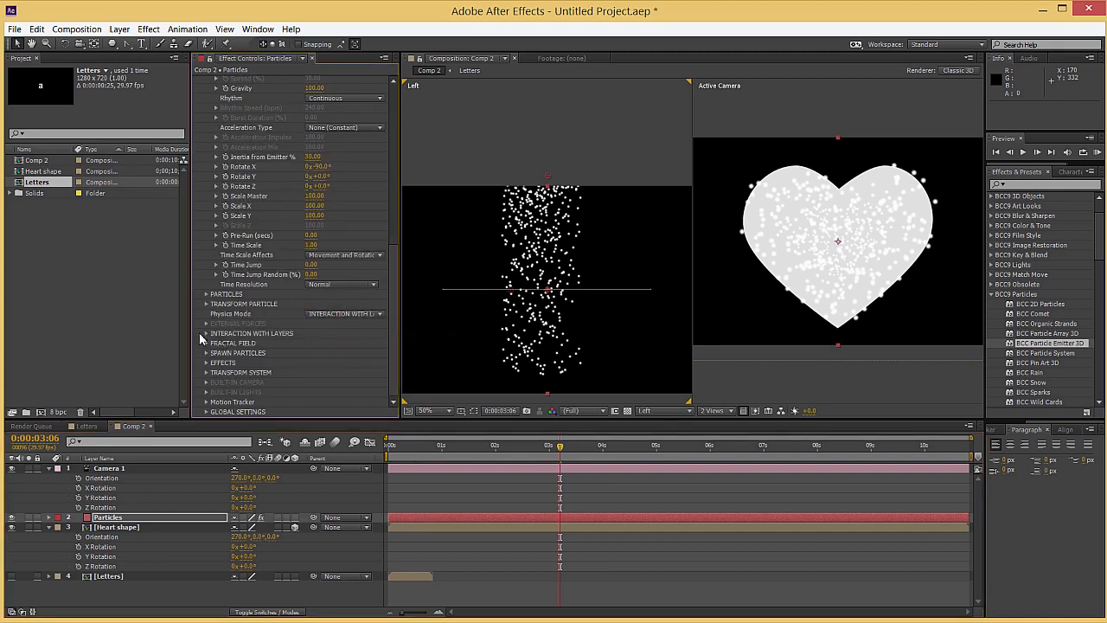
{"action": "left_click", "coordinate": [206, 334]}
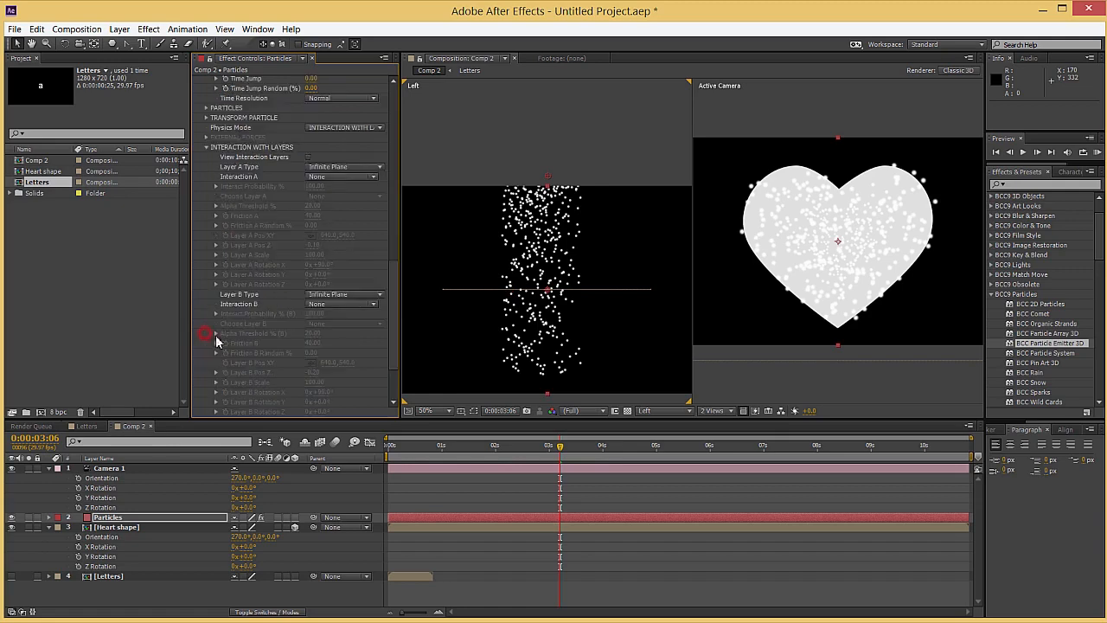
Make the particles bounce off the Heart shape layer, using AE 3D Layer with Alpha as the Layer A type
{"action": "left_click", "coordinate": [320, 167]}
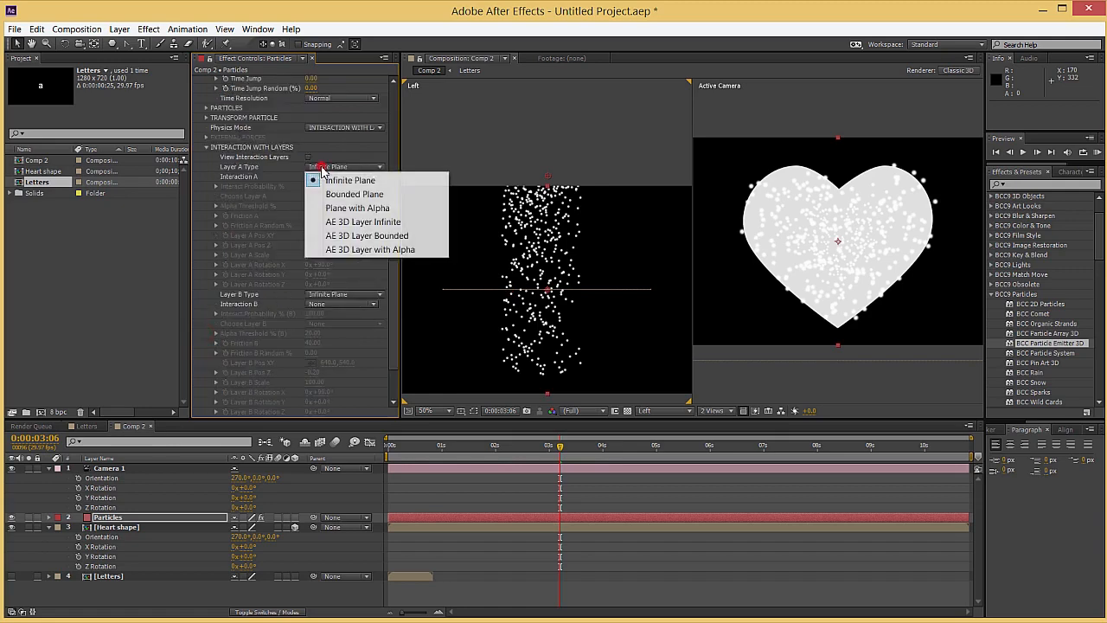
{"action": "left_click", "coordinate": [343, 250]}
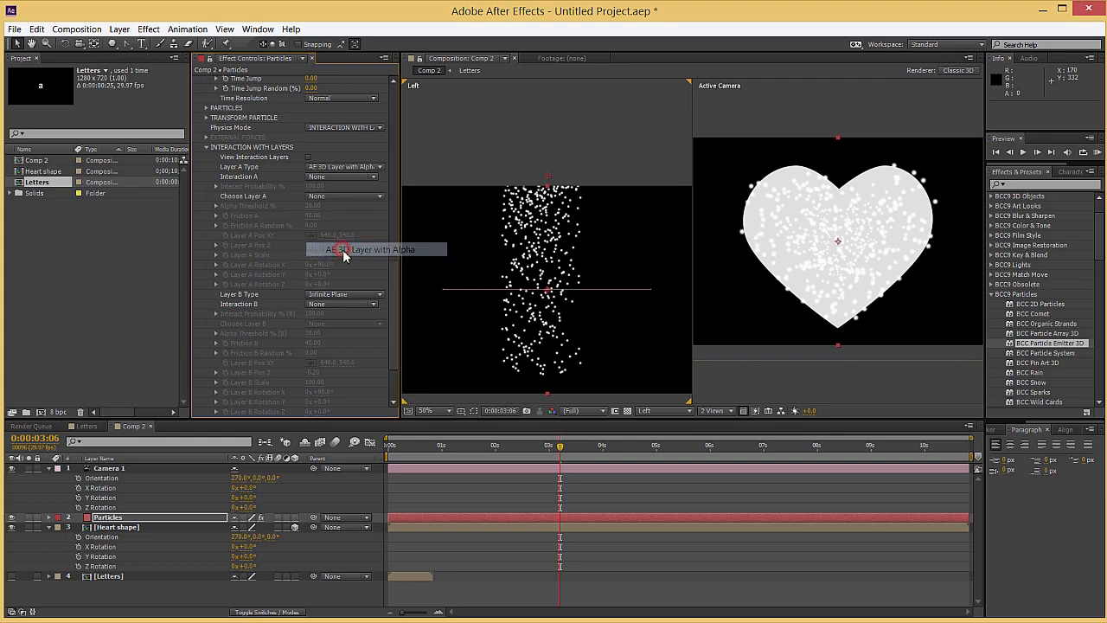
{"action": "left_click", "coordinate": [333, 196]}
{"action": "left_click", "coordinate": [337, 242]}
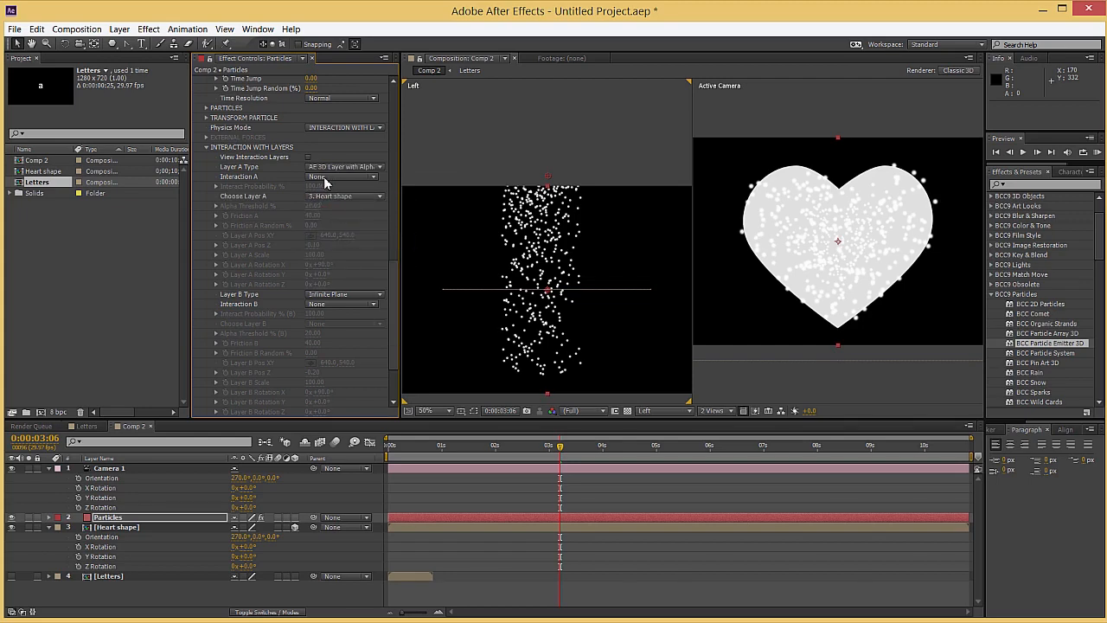
{"action": "left_click", "coordinate": [325, 178]}
{"action": "left_click", "coordinate": [340, 205]}
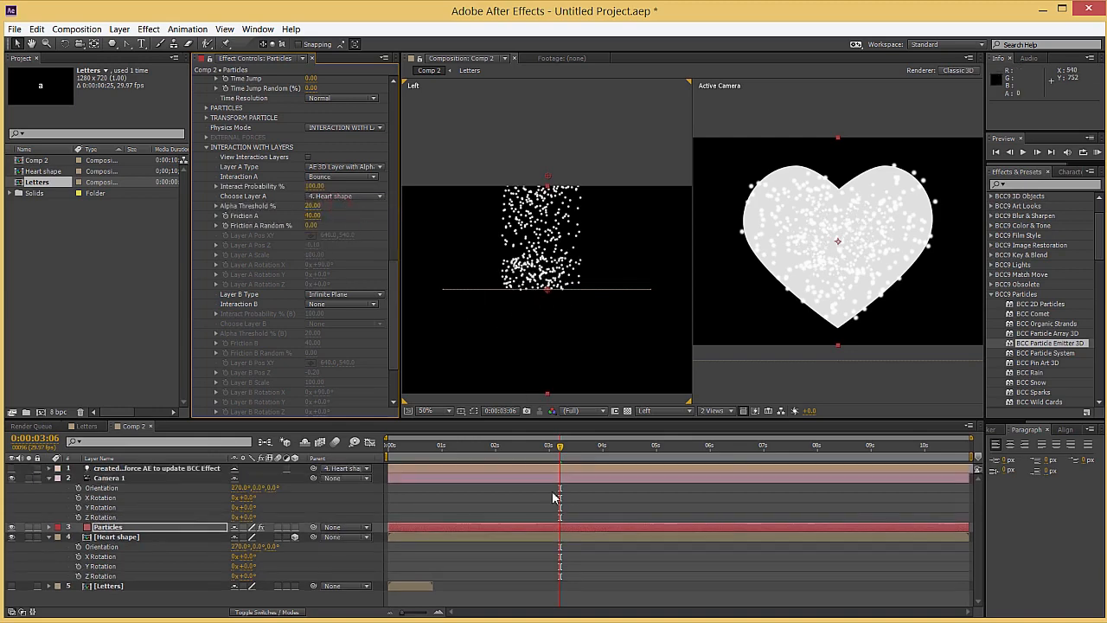
Check the particles' bounce on the heart over time and set Friction A to 61 and Friction A Random to 25%
{"action": "mouse_move", "coordinate": [542, 449]}
{"action": "left_mouse_down"}
{"action": "mouse_move", "coordinate": [405, 448]}
{"action": "mouse_move", "coordinate": [558, 450]}
{"action": "left_mouse_up"}
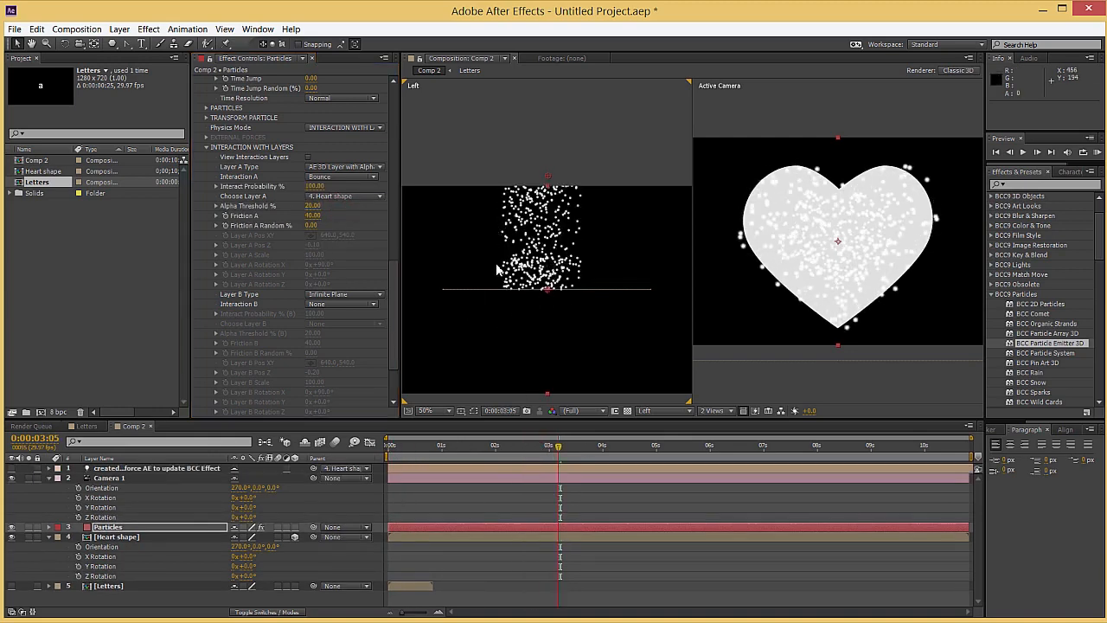
{"action": "scroll", "coordinate": [529, 243], "scroll_direction": "up", "scroll_amount": 1}
{"action": "left_click_drag", "start_coordinate": [504, 285], "coordinate": [505, 184]}
{"action": "left_click", "coordinate": [486, 446]}
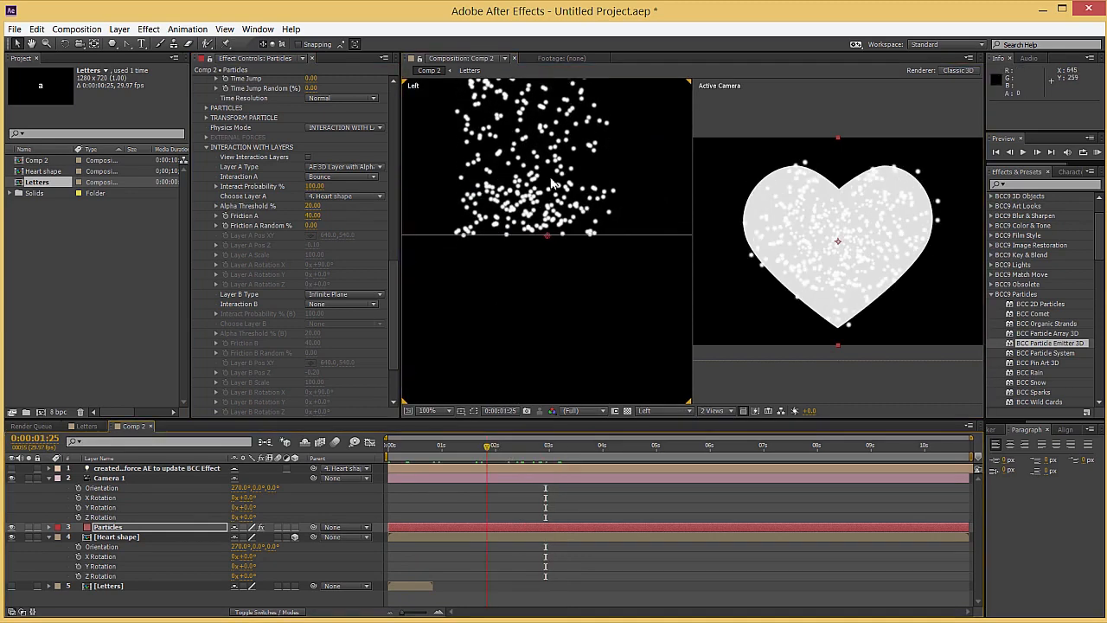
{"action": "left_click_drag", "start_coordinate": [495, 455], "coordinate": [544, 448]}
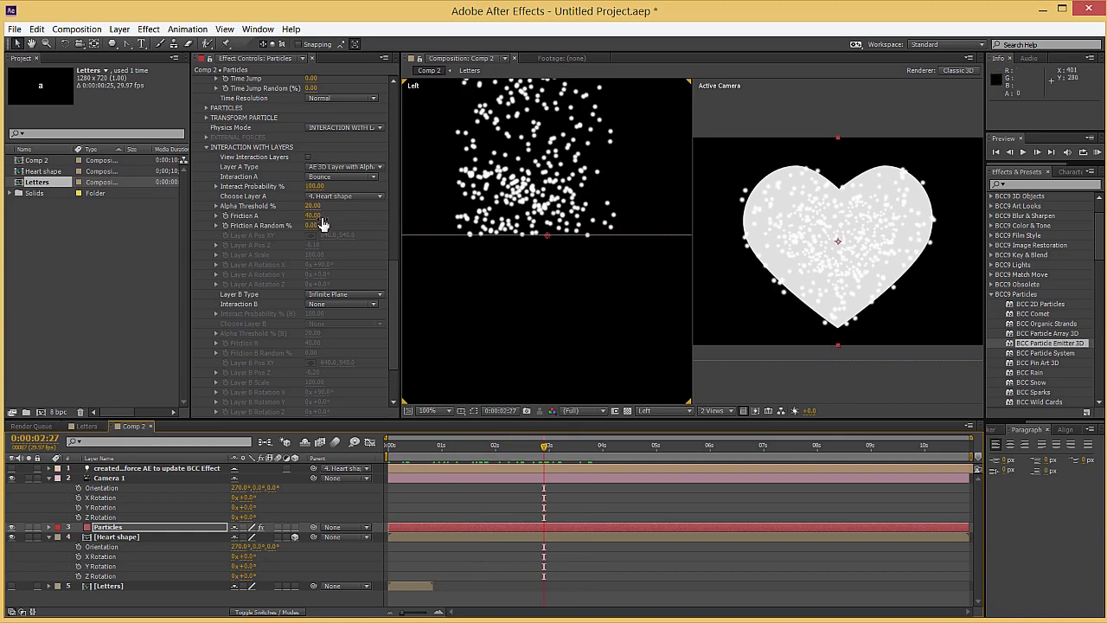
{"action": "mouse_move", "coordinate": [313, 217]}
{"action": "left_mouse_down"}
{"action": "mouse_move", "coordinate": [346, 216]}
{"action": "mouse_move", "coordinate": [327, 224]}
{"action": "left_mouse_up"}
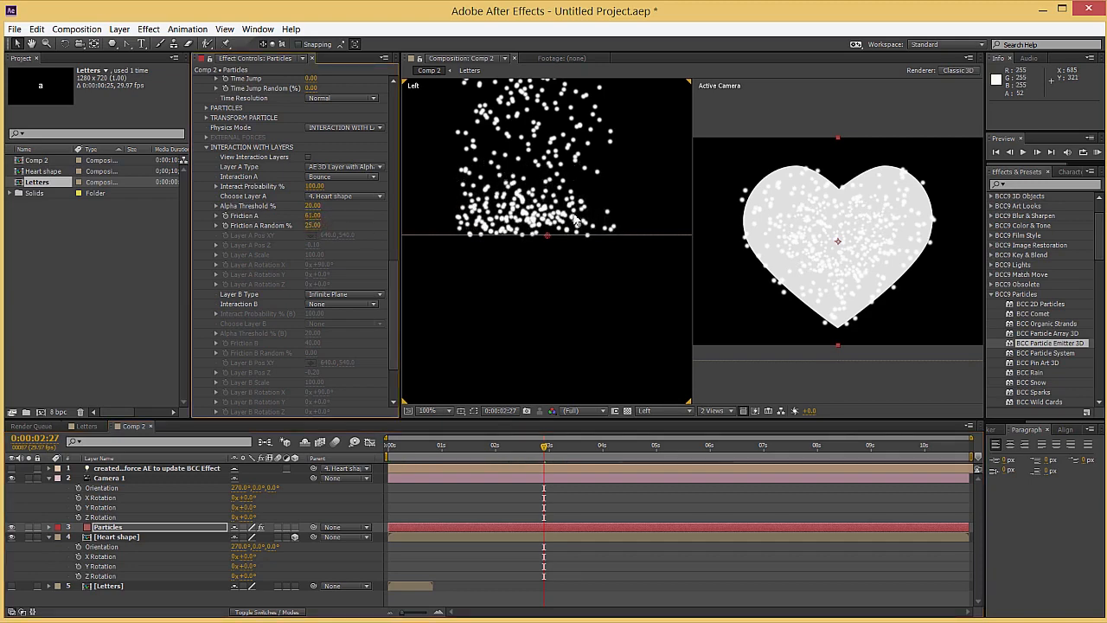
{"action": "left_click_drag", "start_coordinate": [523, 453], "coordinate": [558, 449]}
Set the emitter's Particle Lifespan to 11 and check the particle build-up at 0:00:07:00
{"action": "scroll", "coordinate": [232, 266], "scroll_direction": "up", "scroll_amount": 5}
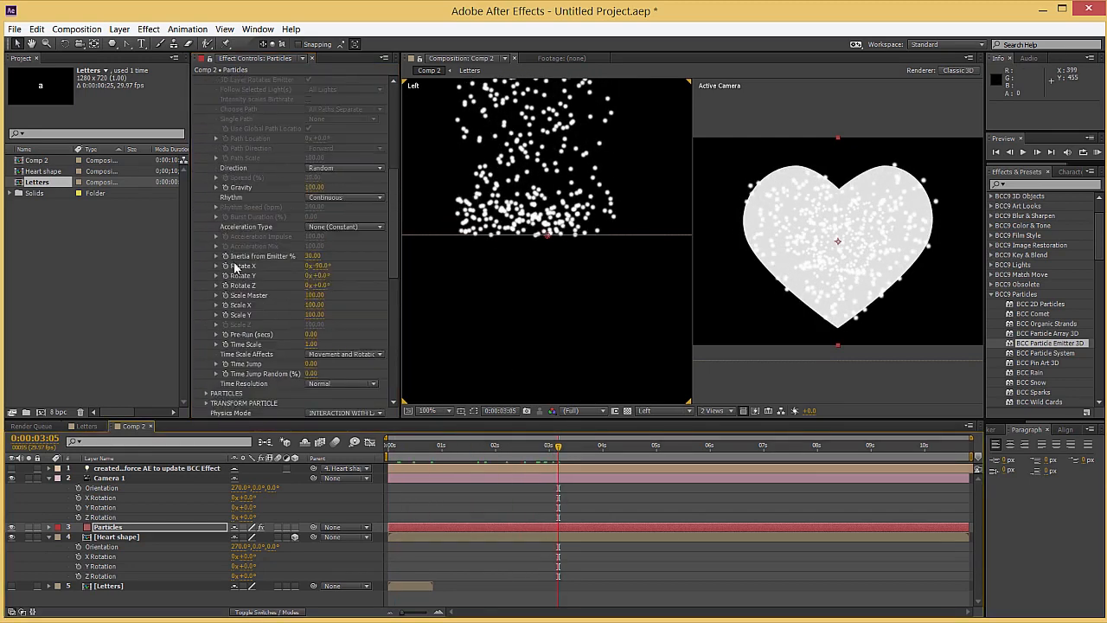
{"action": "scroll", "coordinate": [234, 264], "scroll_direction": "up", "scroll_amount": 10}
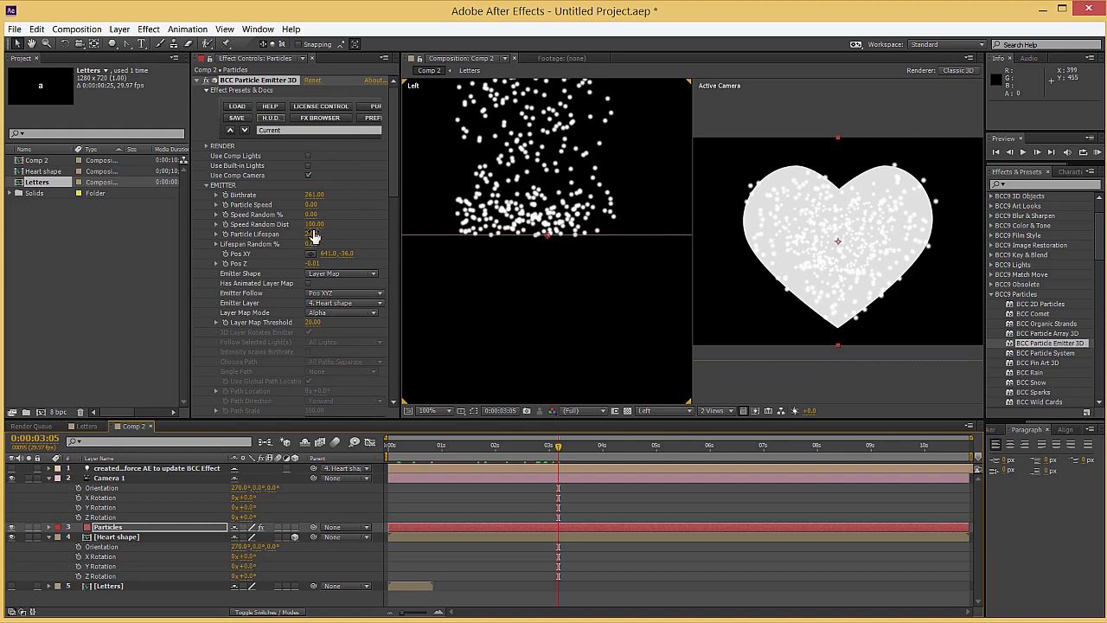
{"action": "left_click", "coordinate": [311, 234]}
{"action": "type", "text": "11"}
{"action": "key", "text": "Return"}
{"action": "key", "text": "space"}
{"action": "left_click_drag", "start_coordinate": [620, 450], "coordinate": [762, 458]}
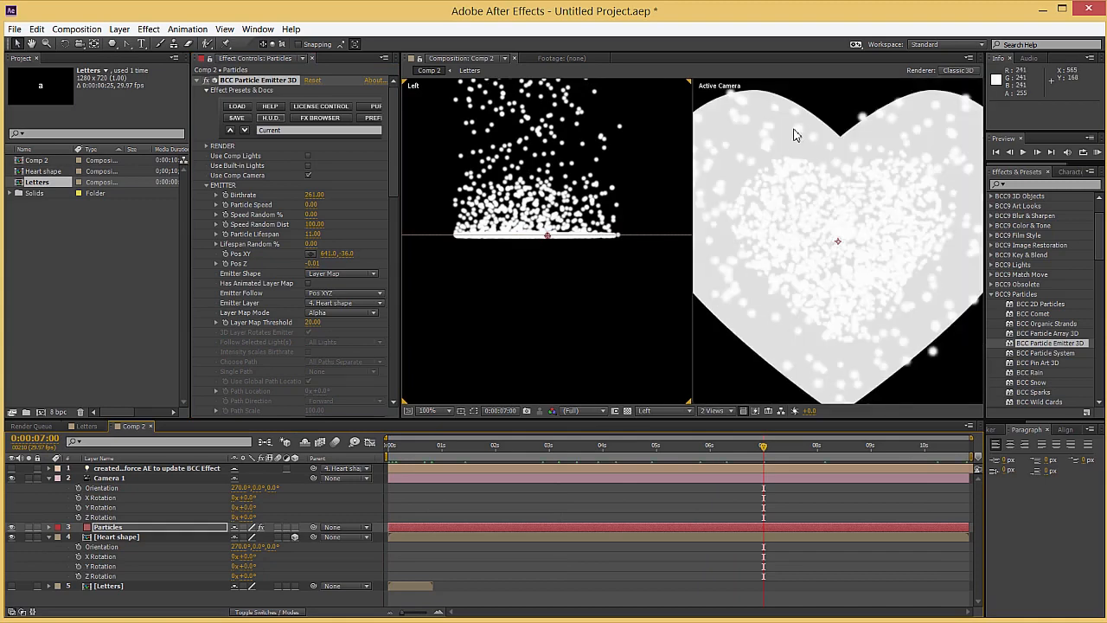
Set the particle colour to red C72525 and check the fall at several points in the timeline
{"action": "left_click", "coordinate": [97, 528]}
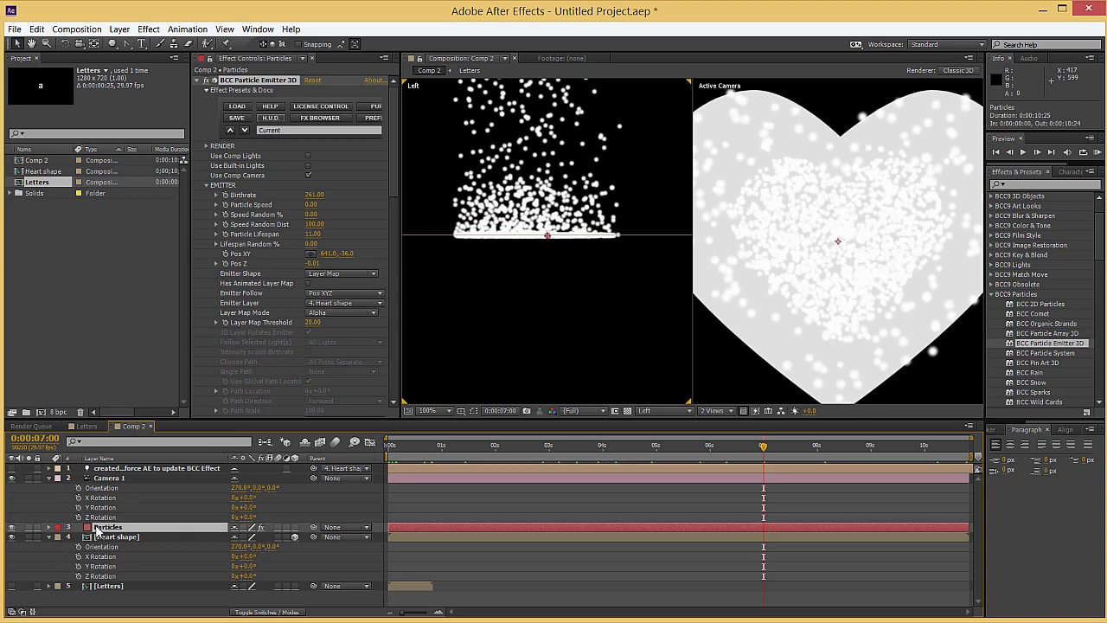
{"action": "left_click", "coordinate": [208, 191]}
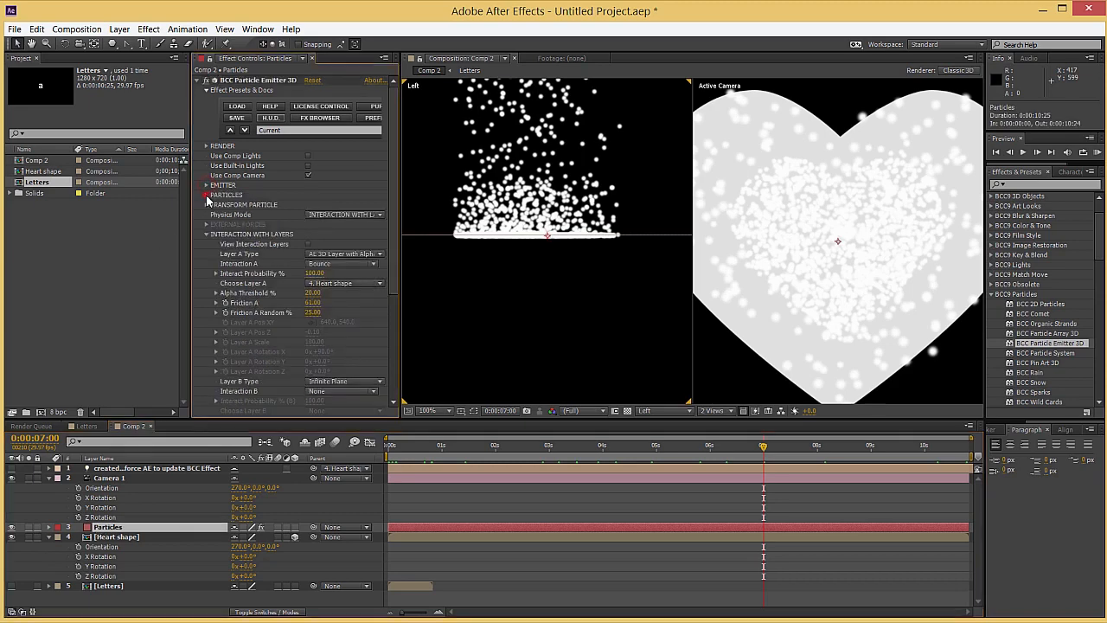
{"action": "scroll", "coordinate": [321, 201], "scroll_direction": "down", "scroll_amount": 5}
{"action": "left_click", "coordinate": [310, 181]}
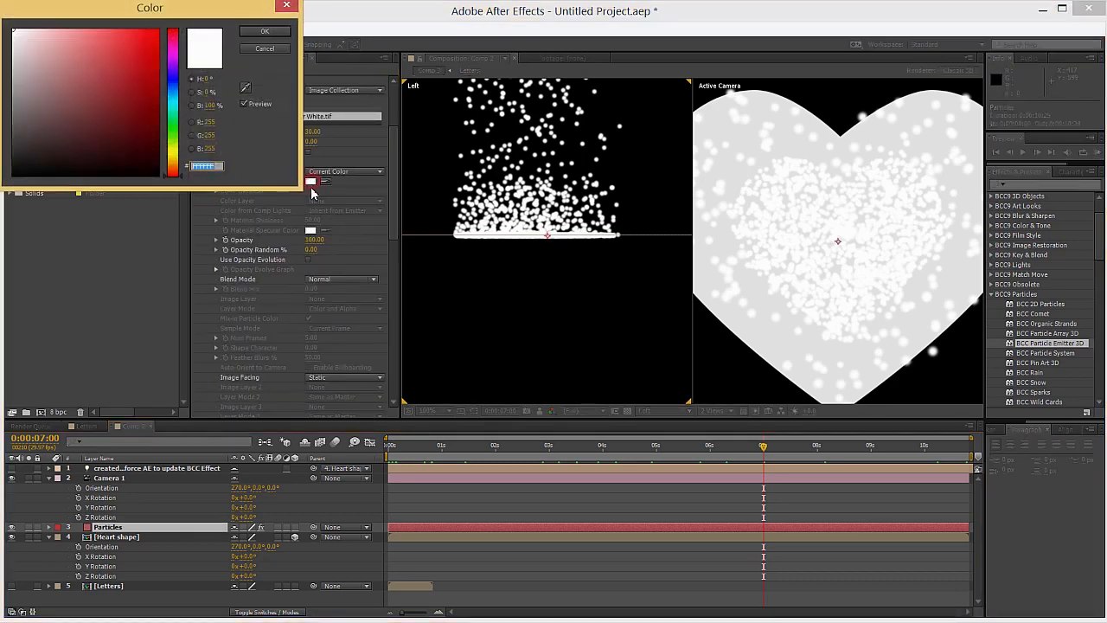
{"action": "left_click", "coordinate": [133, 62]}
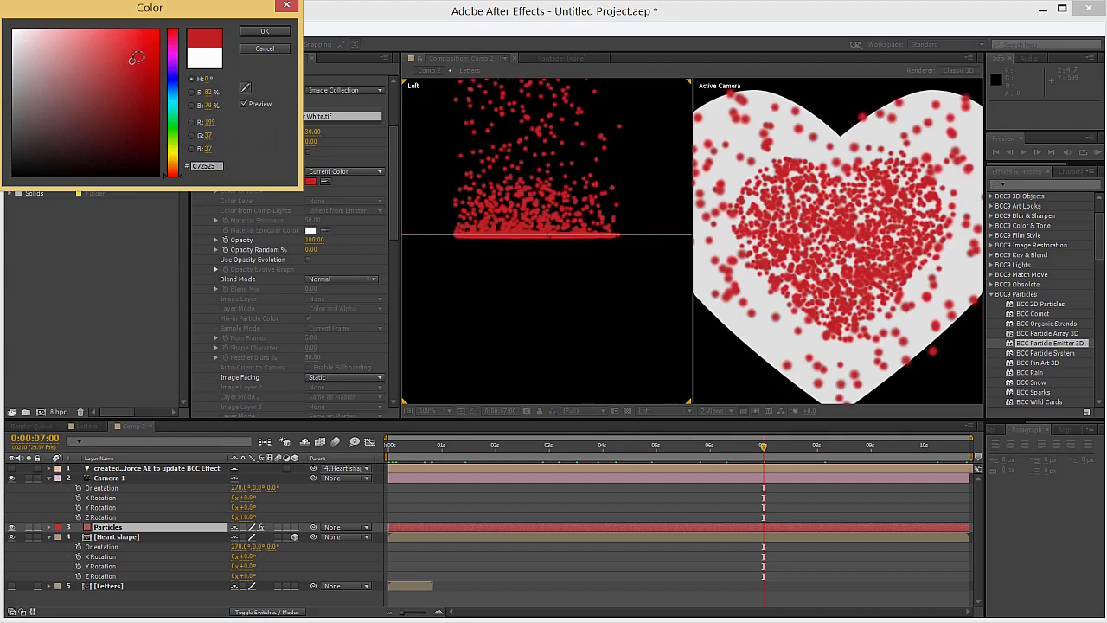
{"action": "left_click", "coordinate": [267, 35]}
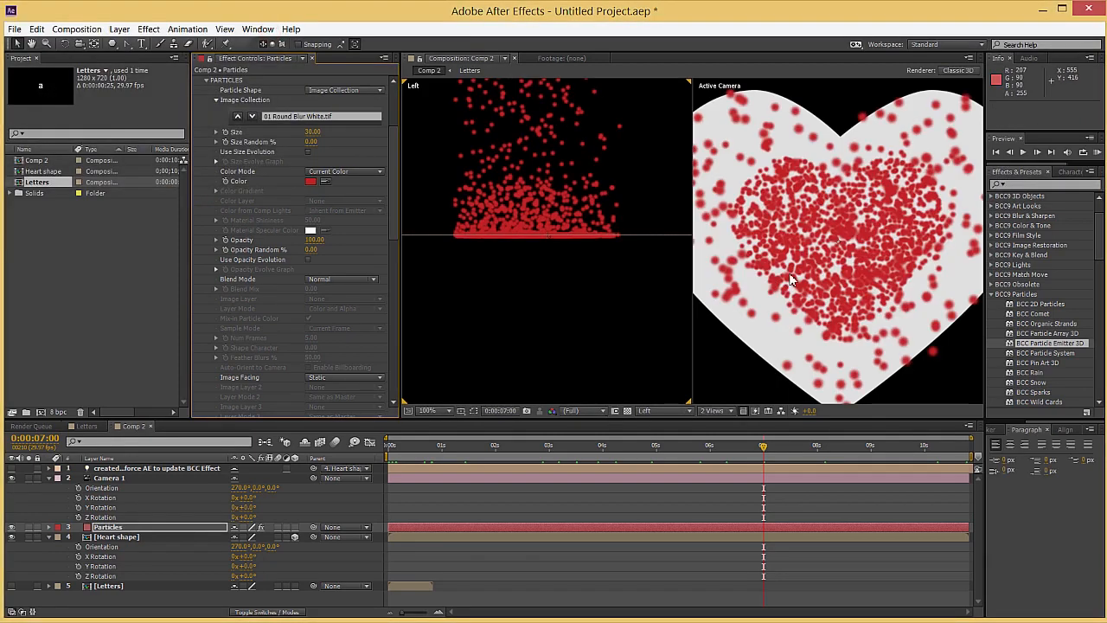
{"action": "scroll", "coordinate": [755, 392], "scroll_direction": "down", "scroll_amount": 2}
{"action": "left_click_drag", "start_coordinate": [668, 452], "coordinate": [929, 451]}
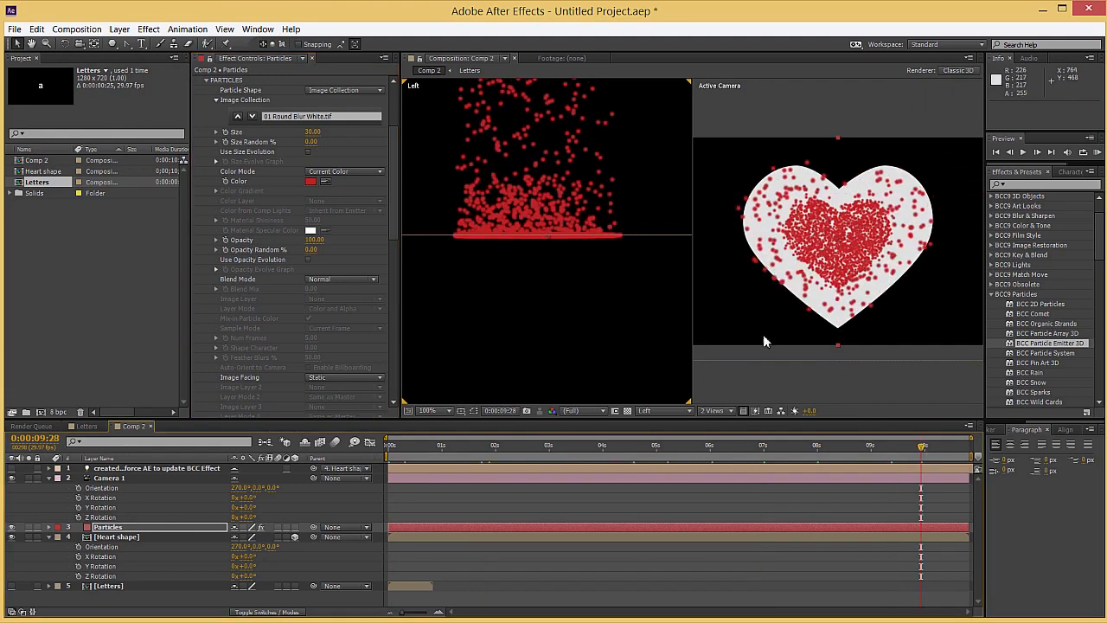
{"action": "mouse_move", "coordinate": [394, 451]}
{"action": "left_mouse_down"}
{"action": "mouse_move", "coordinate": [466, 451]}
{"action": "mouse_move", "coordinate": [385, 454]}
{"action": "left_mouse_up"}
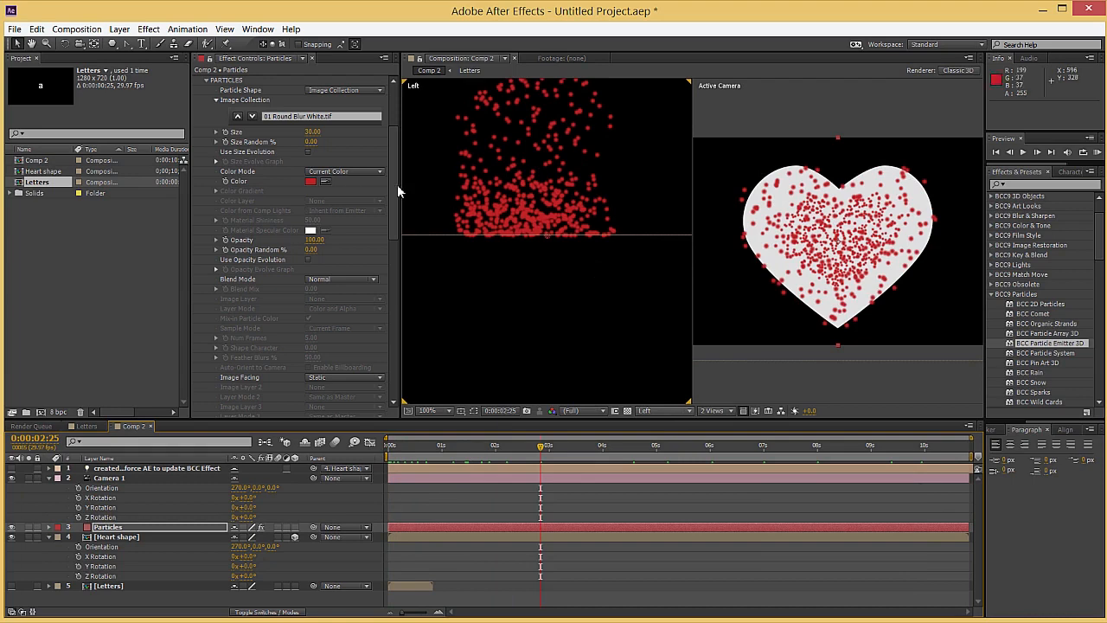
Set the Particle Shape to Host Image Layers and use the Letters layer as the Image Layer
{"action": "scroll", "coordinate": [280, 249], "scroll_direction": "up", "scroll_amount": 3}
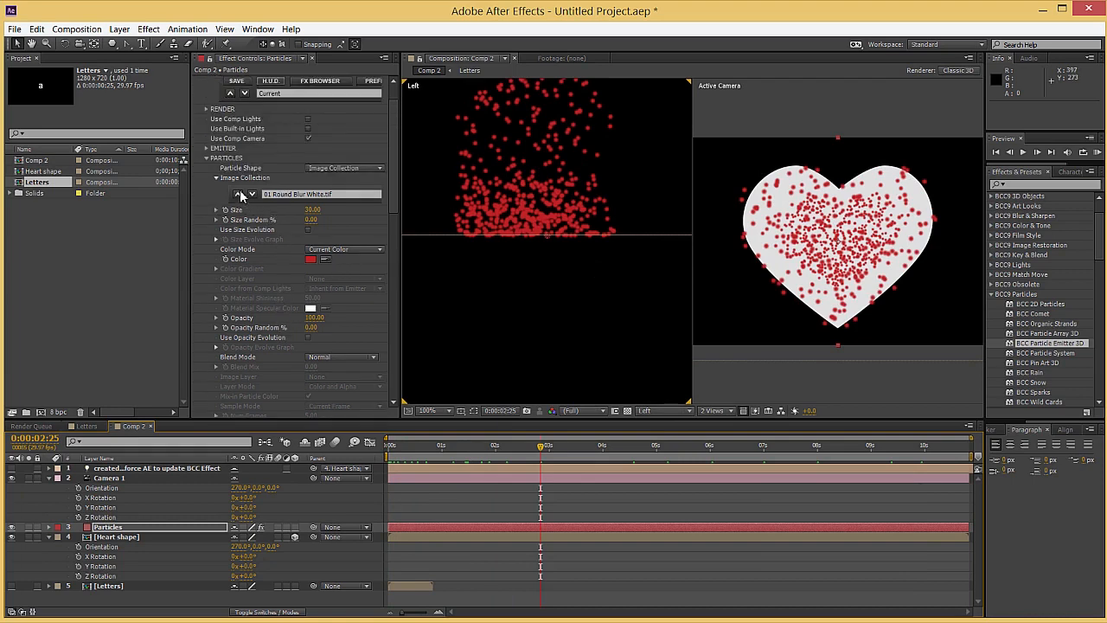
{"action": "left_click", "coordinate": [330, 170]}
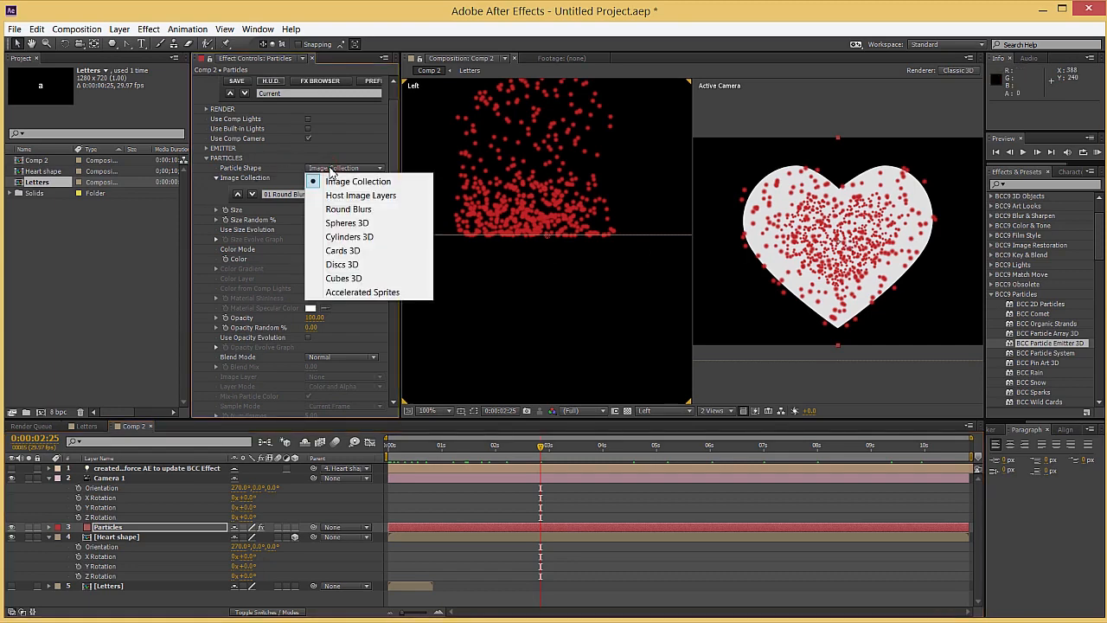
{"action": "left_click", "coordinate": [334, 194]}
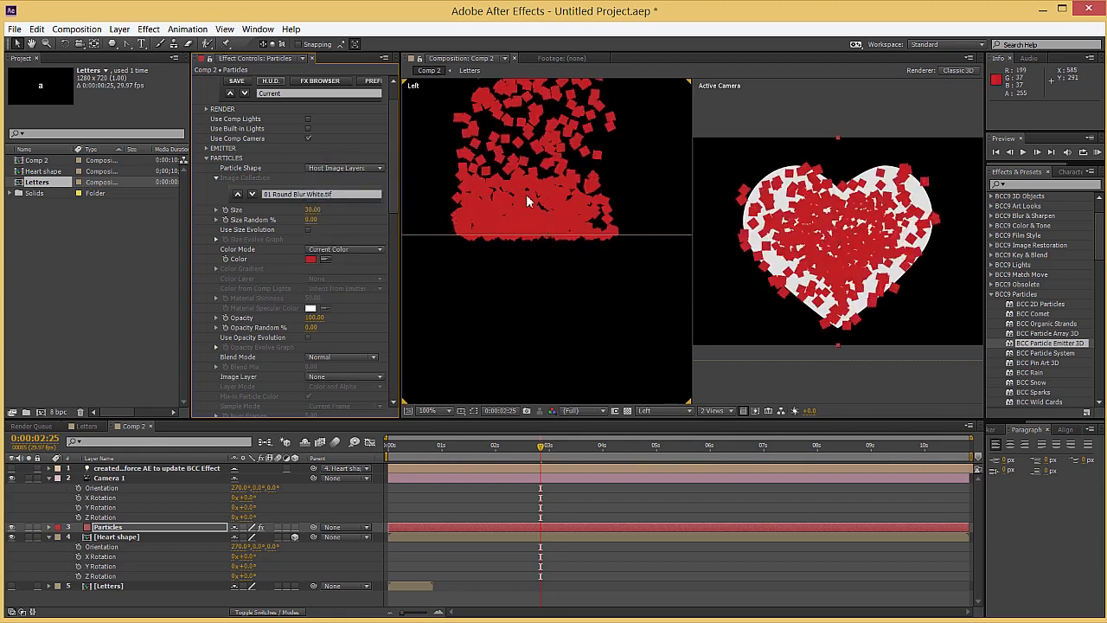
{"action": "scroll", "coordinate": [278, 321], "scroll_direction": "down", "scroll_amount": 1}
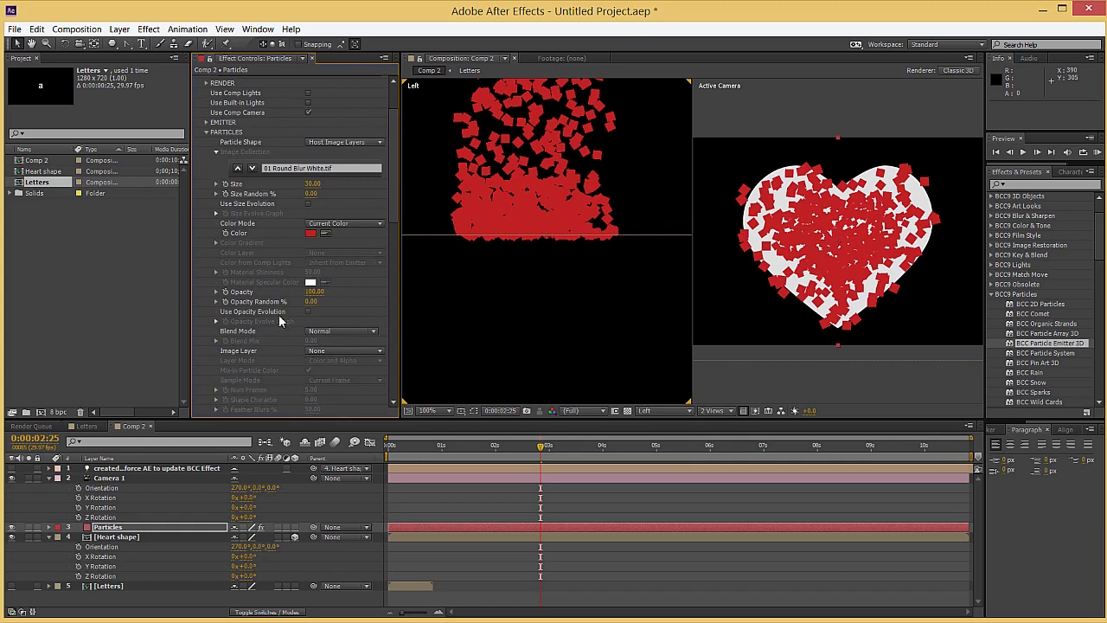
{"action": "left_click", "coordinate": [308, 352]}
{"action": "left_click", "coordinate": [336, 410]}
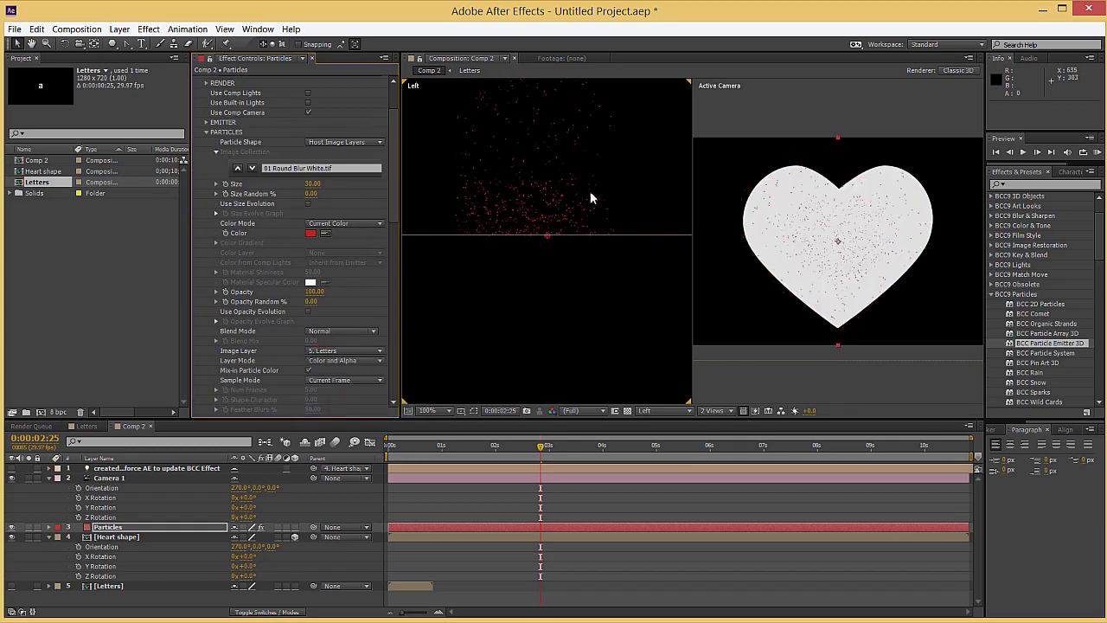
Enlarge the letter particles to Size 179, checking their legibility at 0:00:00:29 and 0:00:02:05
{"action": "scroll", "coordinate": [492, 177], "scroll_direction": "up", "scroll_amount": 4}
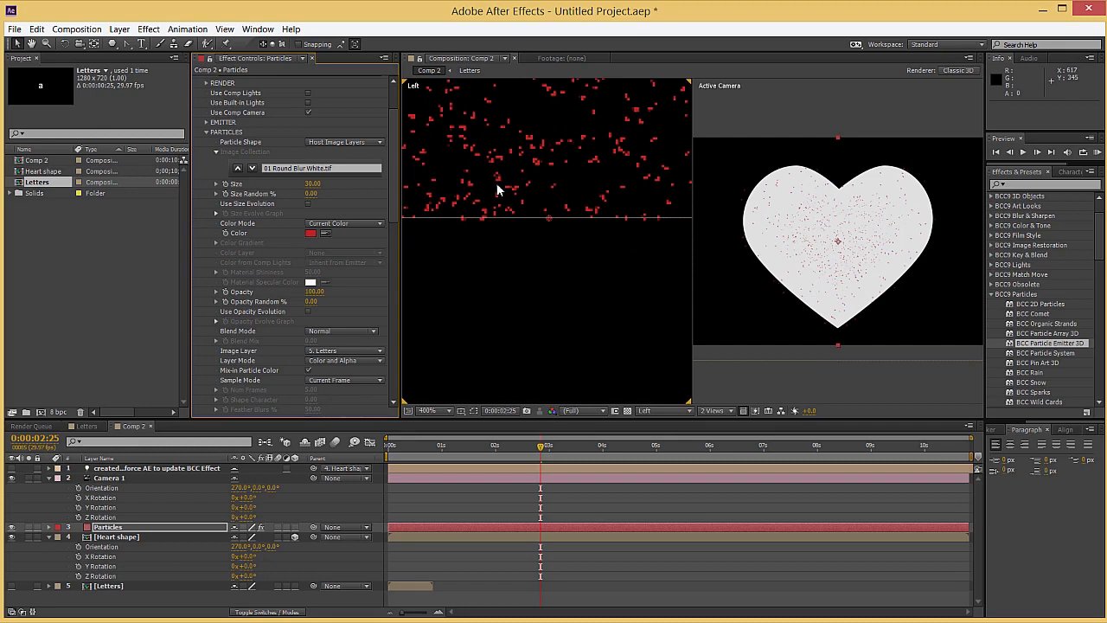
{"action": "left_click_drag", "start_coordinate": [496, 176], "coordinate": [502, 311]}
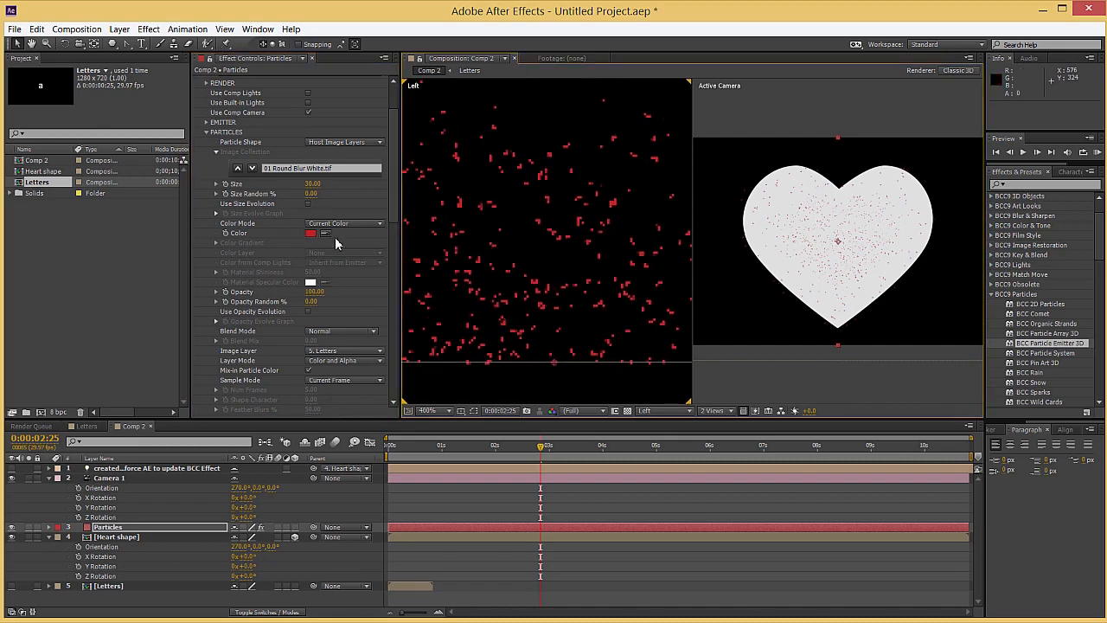
{"action": "left_click_drag", "start_coordinate": [313, 184], "coordinate": [592, 212]}
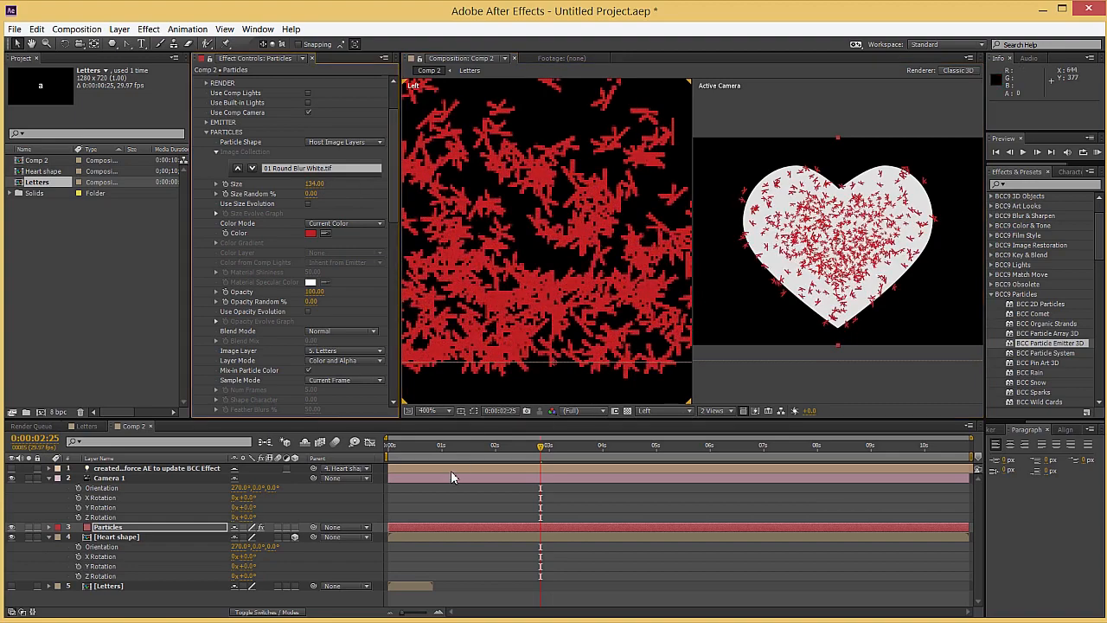
{"action": "left_click_drag", "start_coordinate": [512, 457], "coordinate": [440, 453]}
{"action": "scroll", "coordinate": [874, 282], "scroll_direction": "up", "scroll_amount": 2}
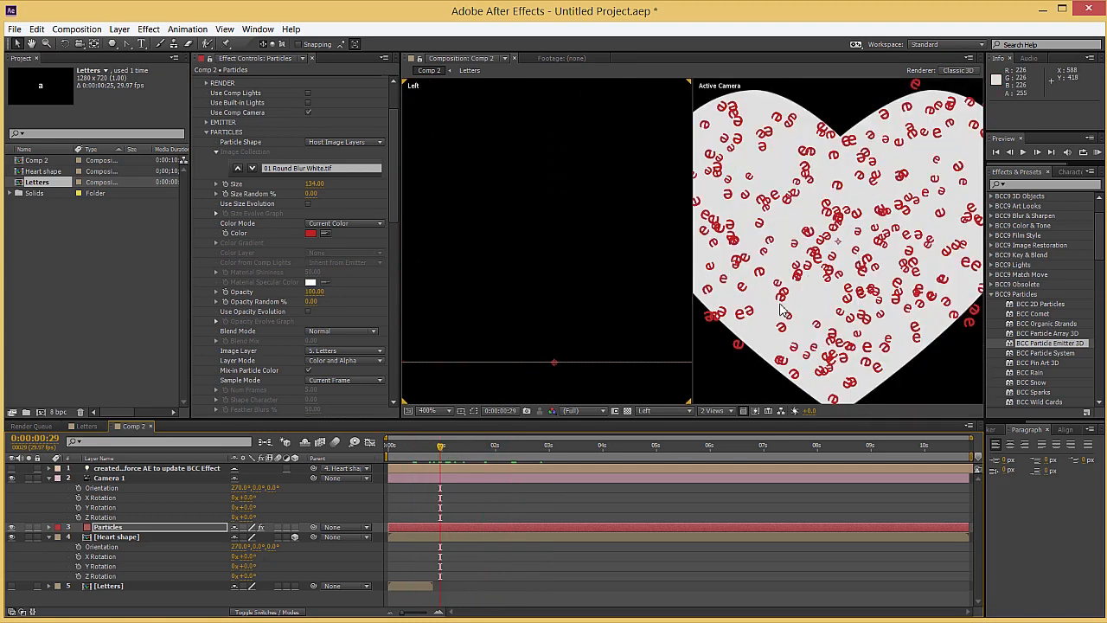
{"action": "left_click", "coordinate": [504, 447]}
{"action": "scroll", "coordinate": [252, 269], "scroll_direction": "down", "scroll_amount": 1}
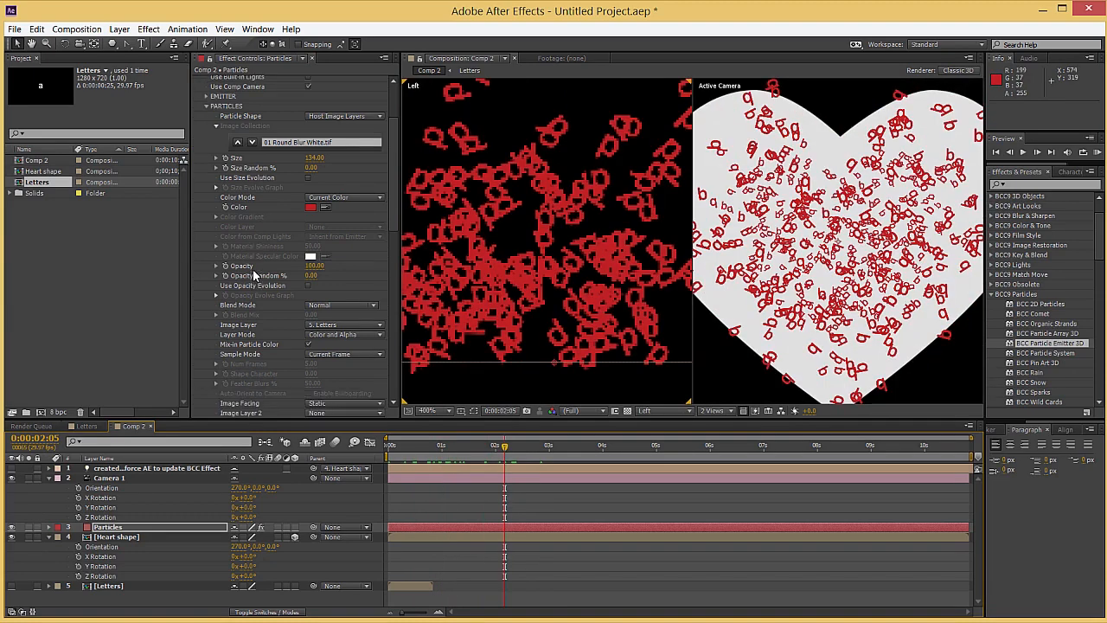
{"action": "left_click_drag", "start_coordinate": [313, 160], "coordinate": [338, 160]}
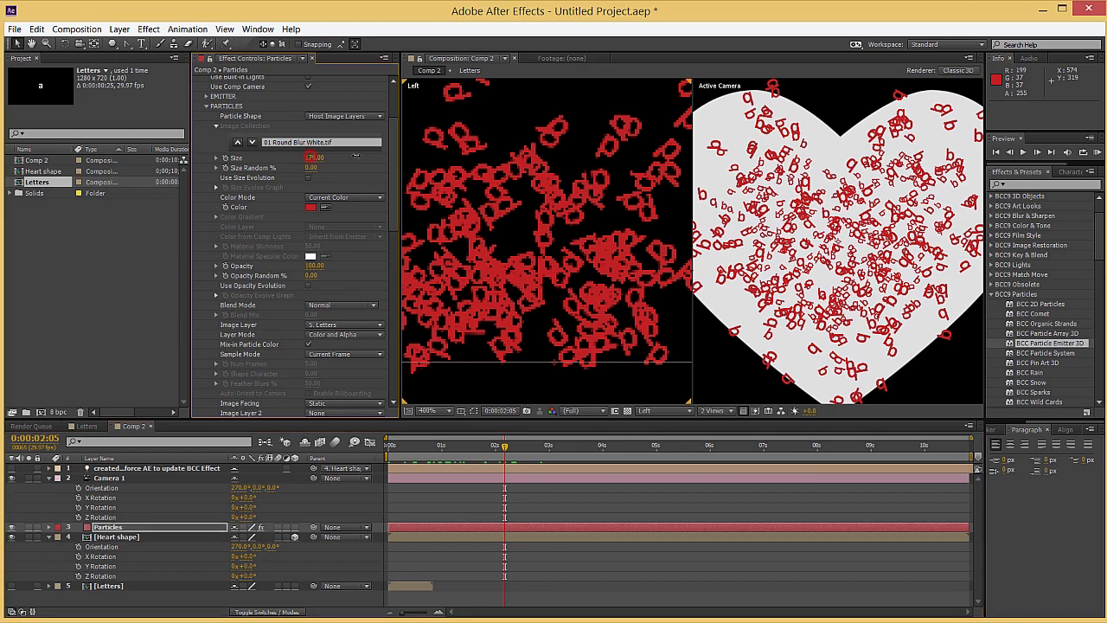
Set the particles' Sample Mode to Birth Frame and check the mixed letters over the timeline
{"action": "scroll", "coordinate": [299, 337], "scroll_direction": "down", "scroll_amount": 1}
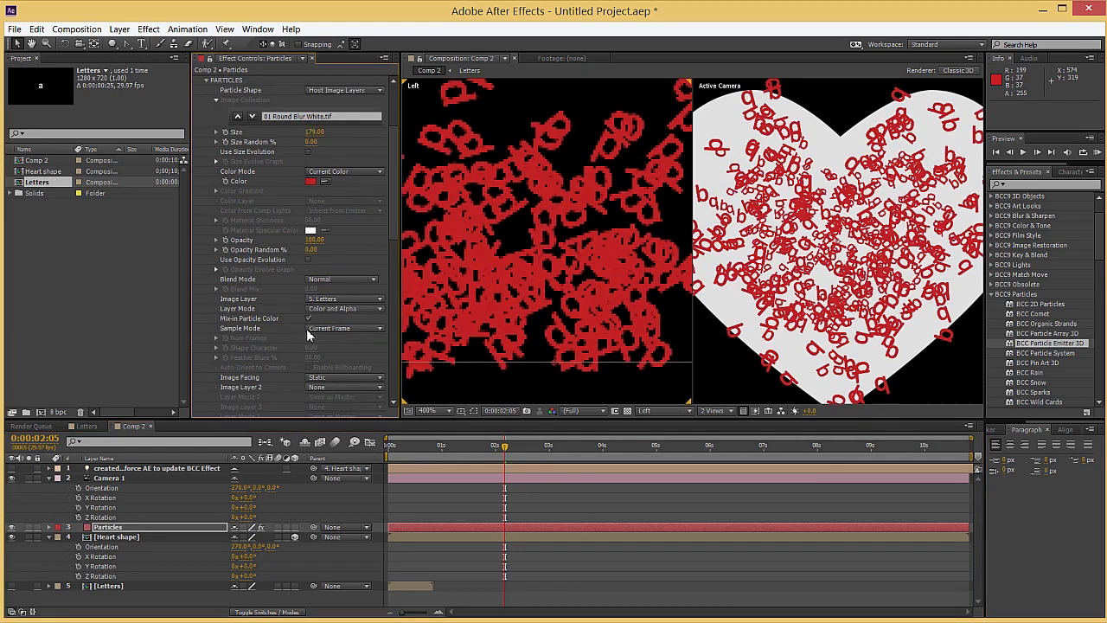
{"action": "left_click", "coordinate": [322, 331]}
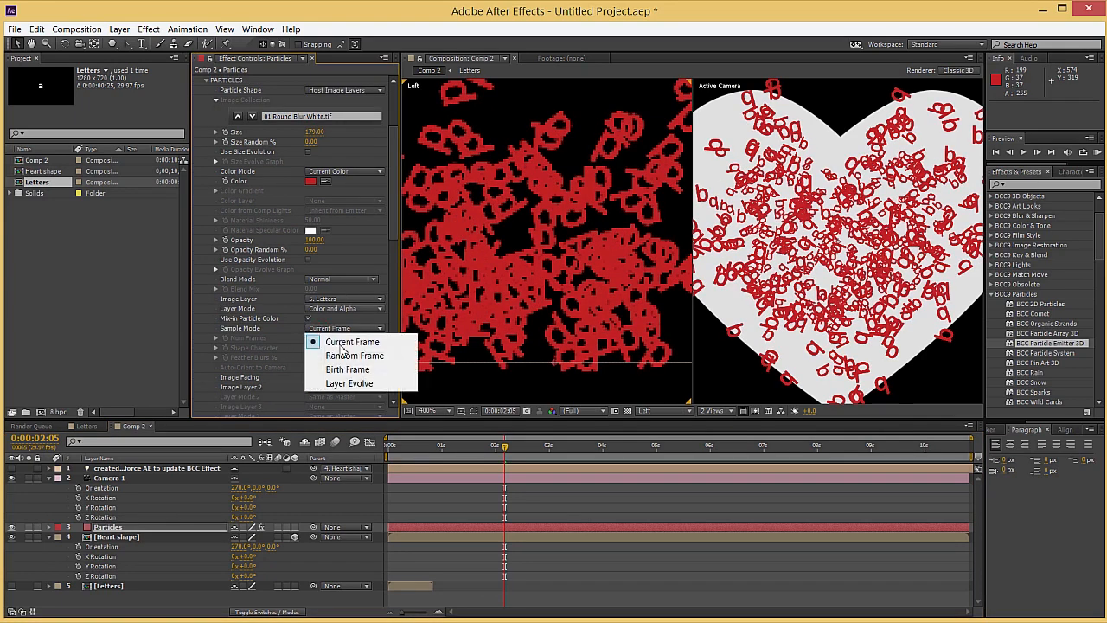
{"action": "left_click", "coordinate": [347, 370]}
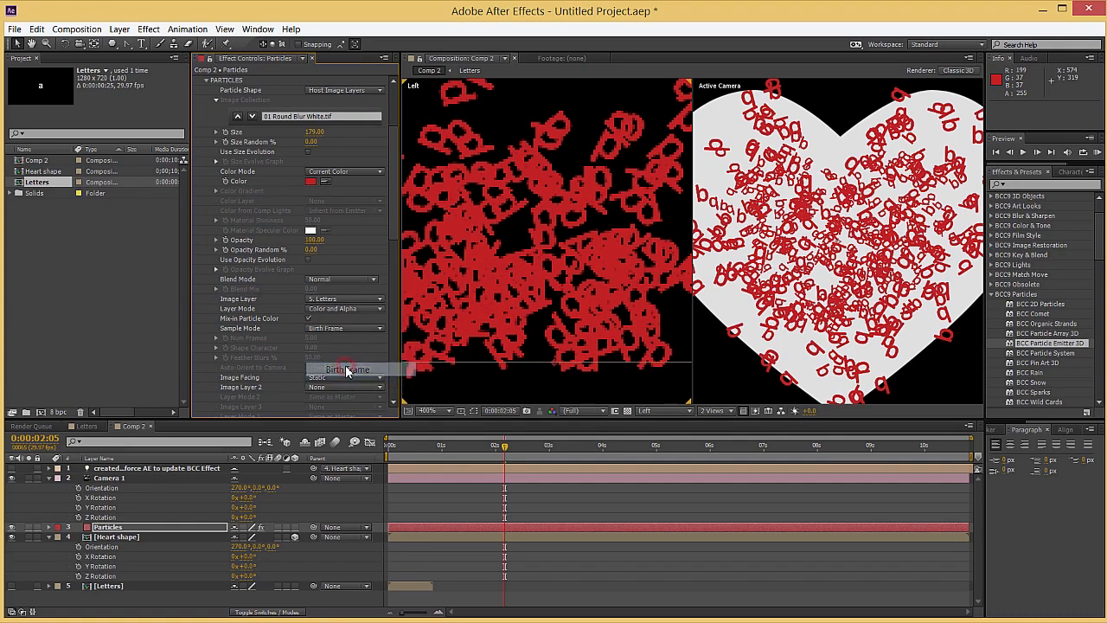
{"action": "left_click_drag", "start_coordinate": [454, 451], "coordinate": [548, 446]}
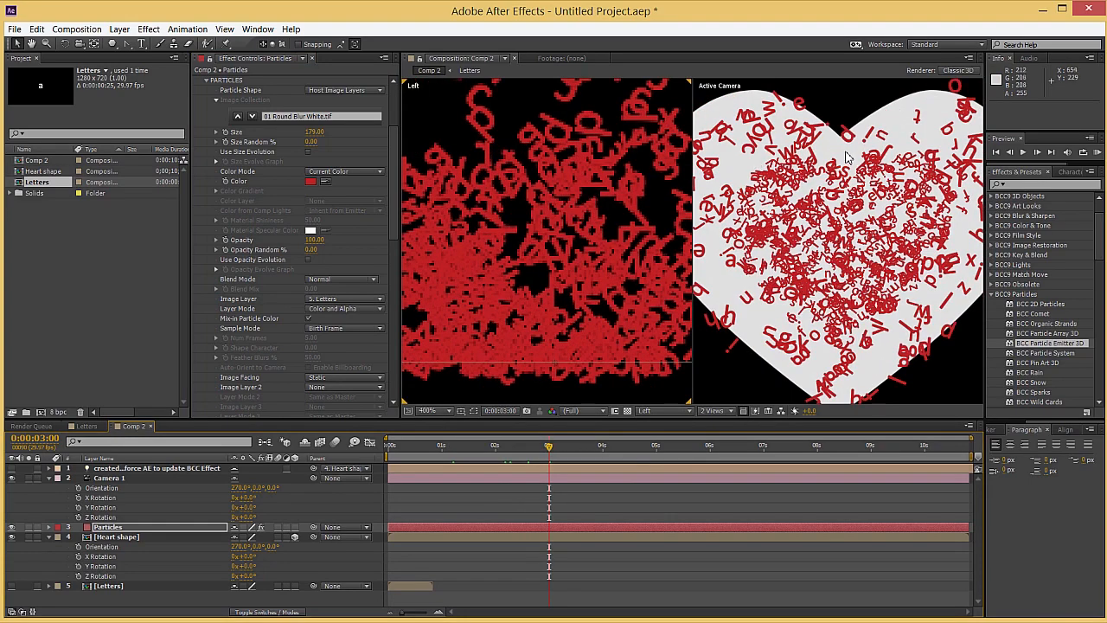
{"action": "left_click_drag", "start_coordinate": [600, 449], "coordinate": [651, 446]}
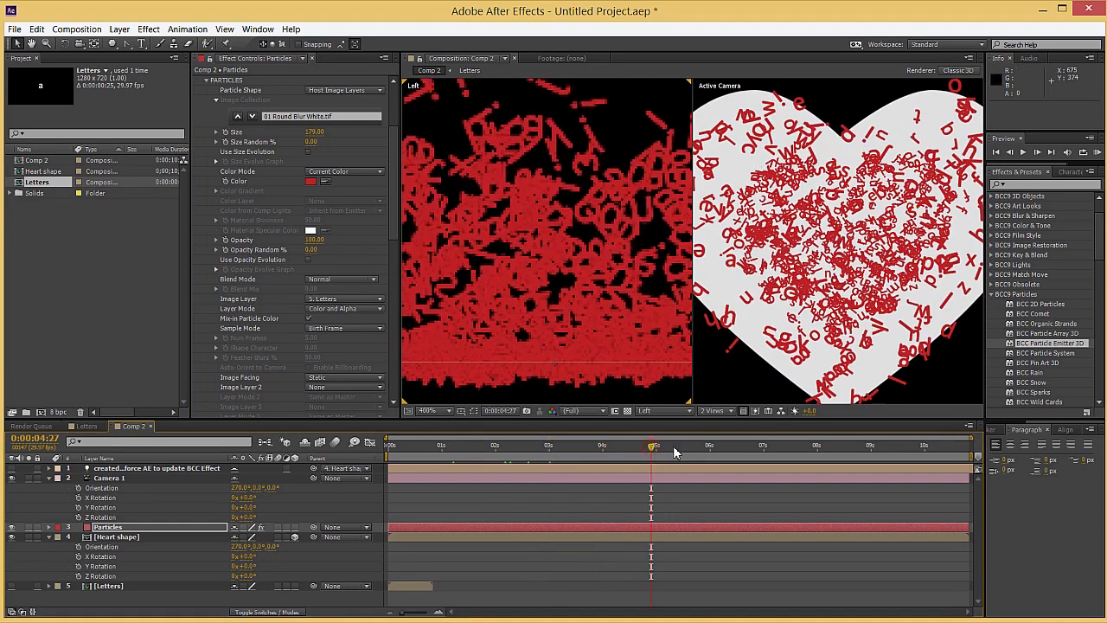
{"action": "left_click", "coordinate": [401, 591]}
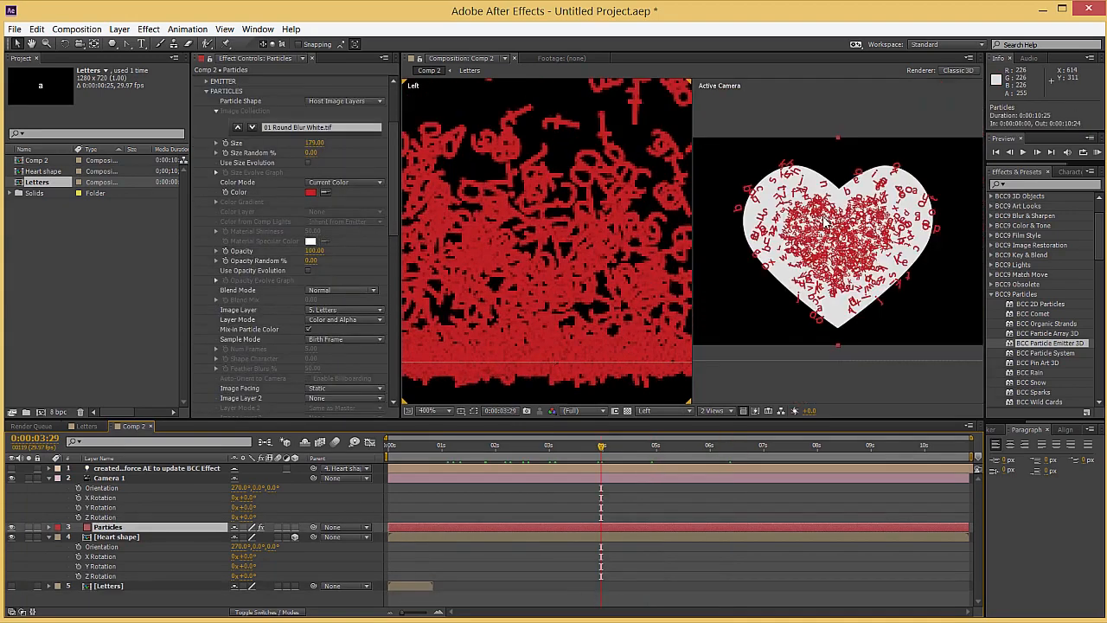
{"action": "scroll", "coordinate": [805, 224], "scroll_direction": "up", "scroll_amount": 2}
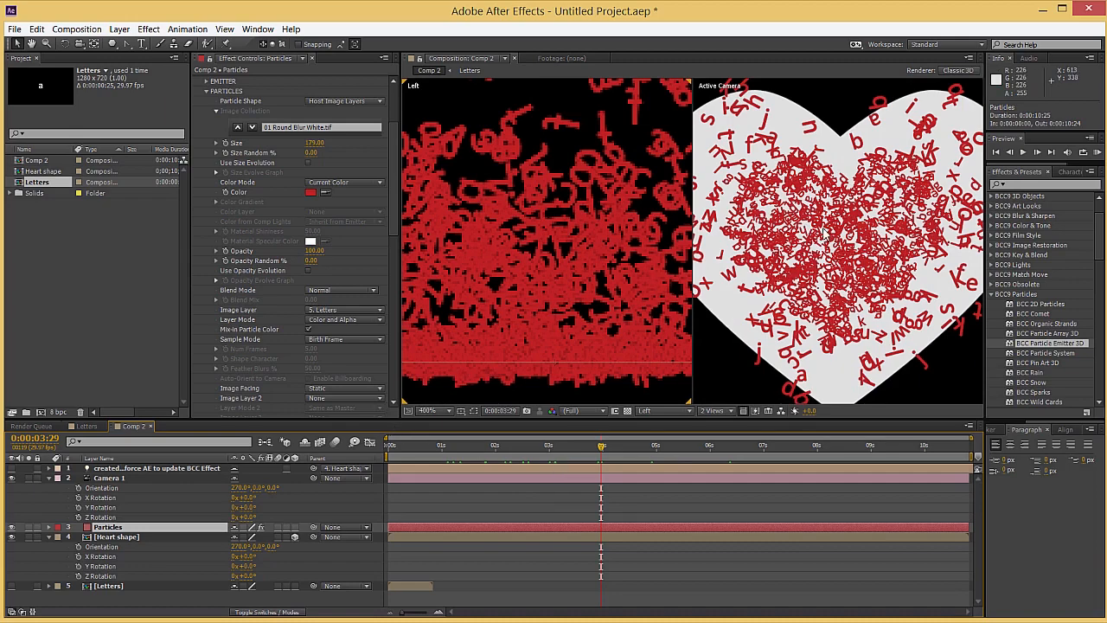
{"action": "left_click", "coordinate": [624, 446]}
Add a starting keyframe for the emitter's Birthrate at 0:00:00:00
{"action": "left_click", "coordinate": [389, 446]}
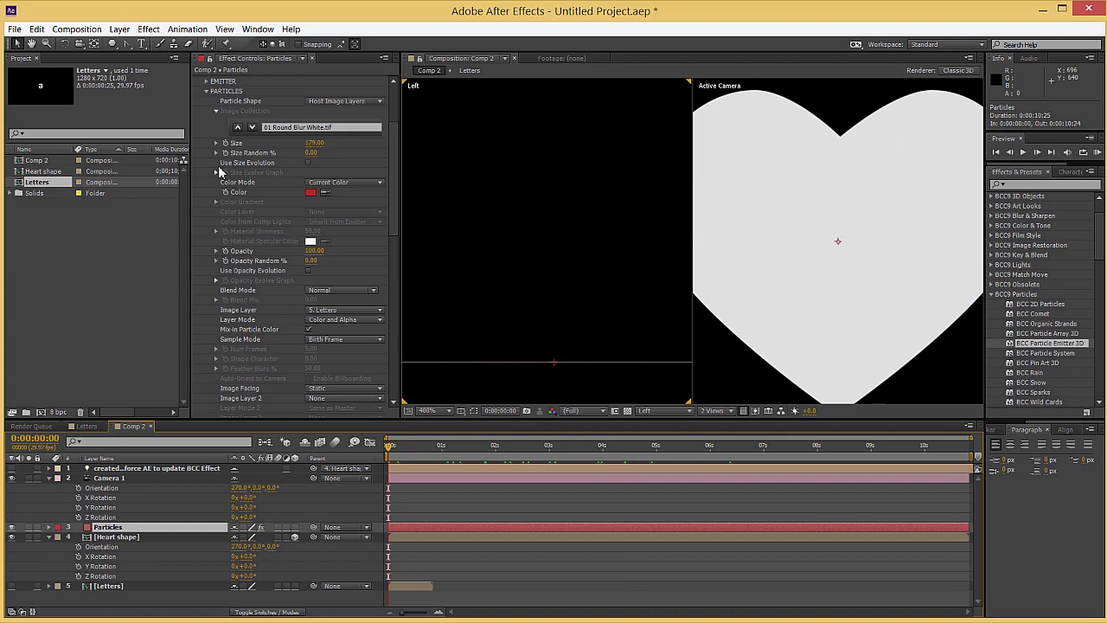
{"action": "scroll", "coordinate": [207, 162], "scroll_direction": "up", "scroll_amount": 3}
{"action": "left_click", "coordinate": [207, 160]}
{"action": "scroll", "coordinate": [208, 162], "scroll_direction": "down", "scroll_amount": 2}
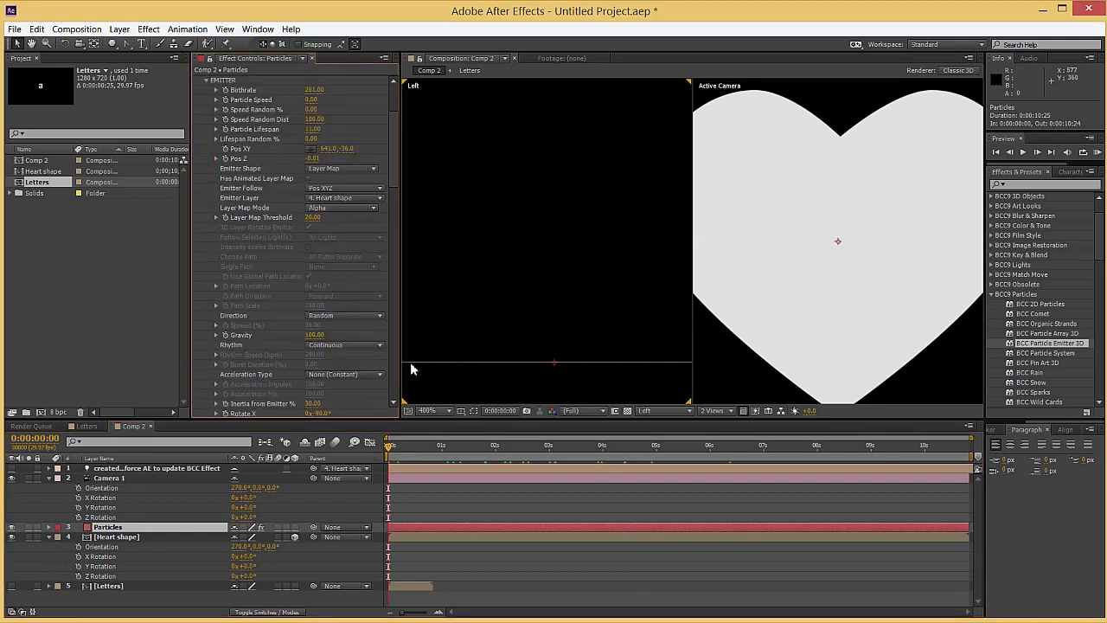
{"action": "left_click", "coordinate": [225, 90]}
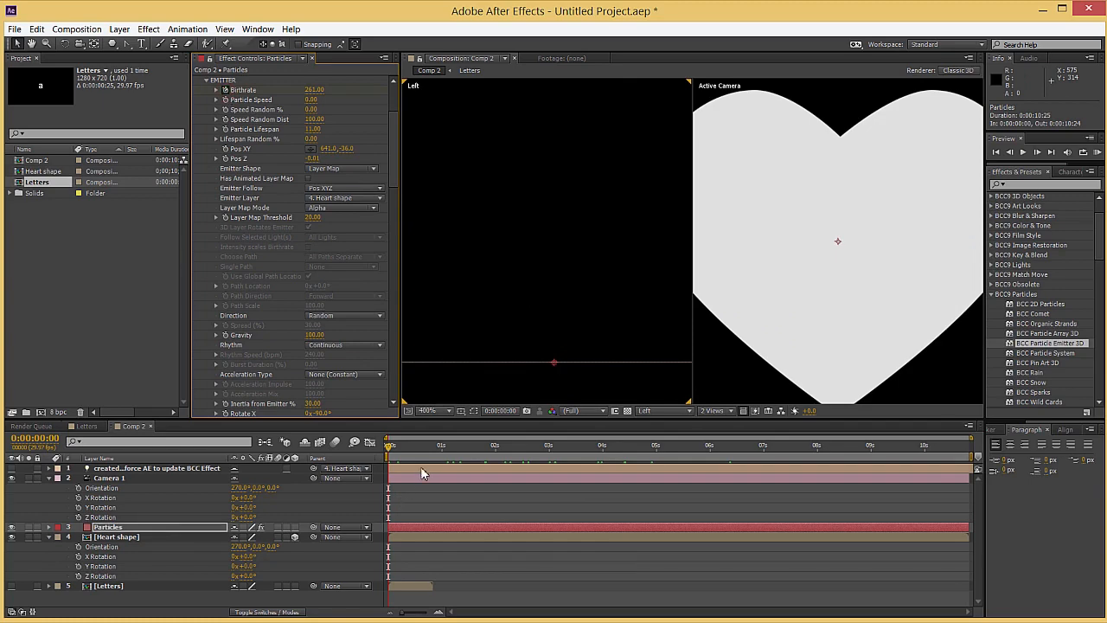
Reveal the Particles layer's keyframes and set Birthrate to 2000 at 0:00:01:16
{"action": "left_click", "coordinate": [471, 448]}
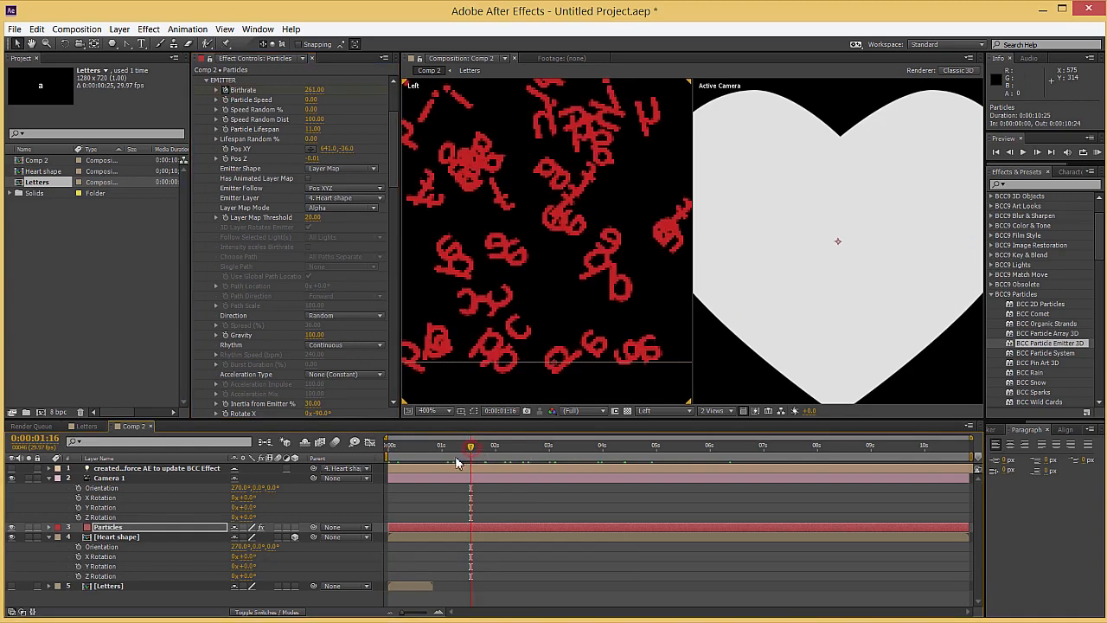
{"action": "key", "text": "u"}
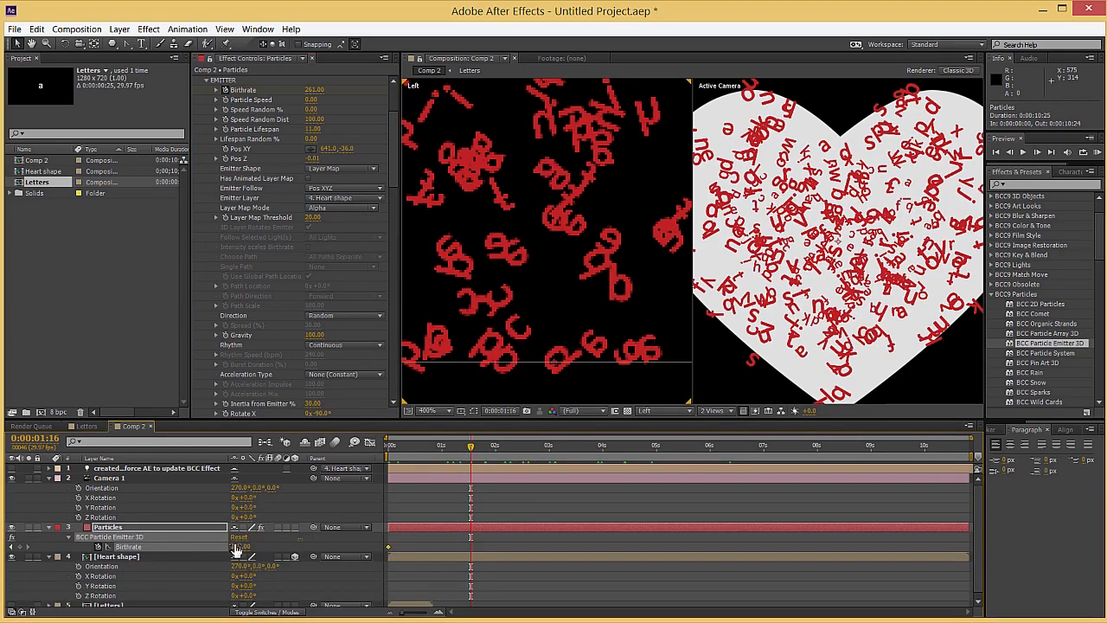
{"action": "left_click", "coordinate": [238, 547]}
{"action": "type", "text": "2000"}
{"action": "key", "text": "Return"}
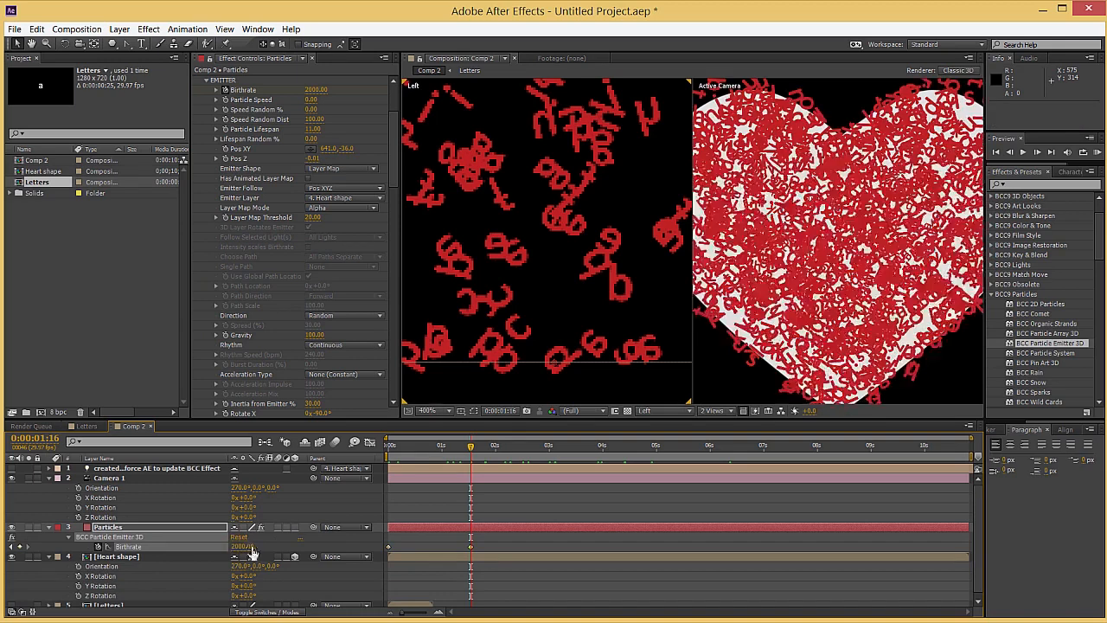
Set Birthrate to 0 a few frames after the 2000 keyframe and check the settled letters at 0:00:05:02
{"action": "left_click", "coordinate": [481, 448]}
{"action": "type", "text": "0"}
{"action": "key", "text": "Return"}
{"action": "left_click_drag", "start_coordinate": [521, 454], "coordinate": [659, 446]}
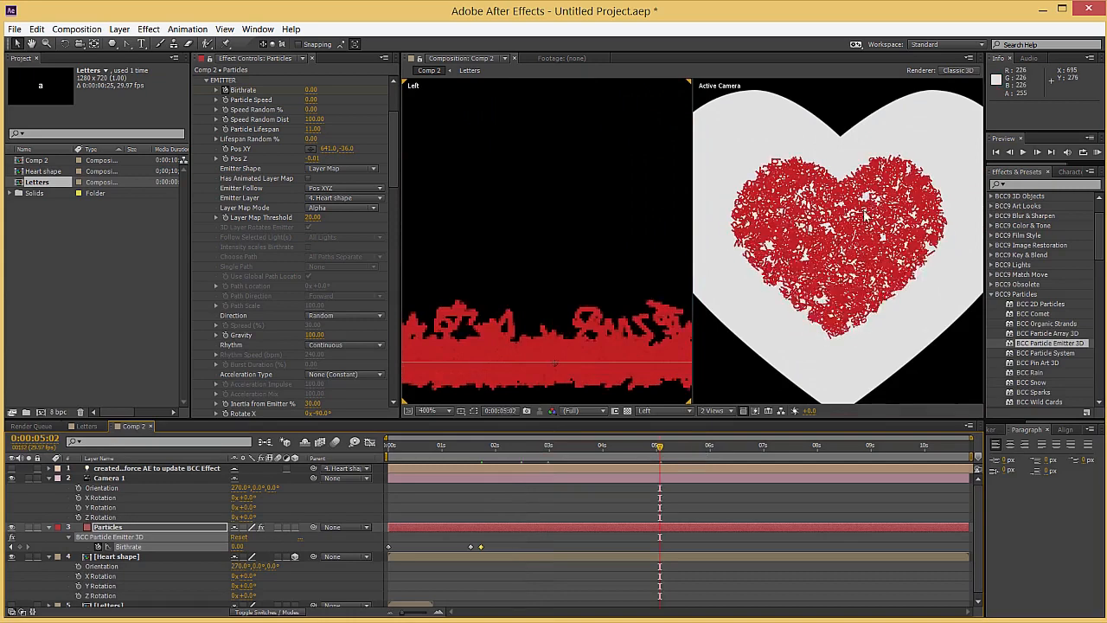
Check the settled letters at 0:00:06:13 and set the Heart shape layer's opacity to 0%
{"action": "left_click", "coordinate": [733, 446]}
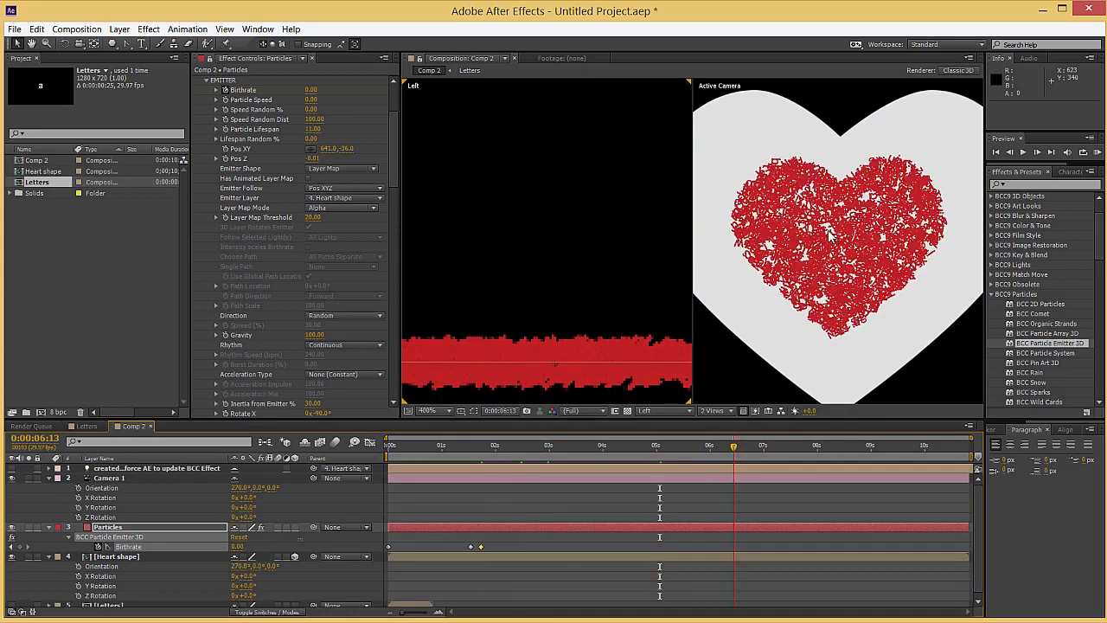
{"action": "scroll", "coordinate": [829, 234], "scroll_direction": "down", "scroll_amount": 1}
{"action": "scroll", "coordinate": [831, 259], "scroll_direction": "up", "scroll_amount": 1}
{"action": "scroll", "coordinate": [834, 359], "scroll_direction": "down", "scroll_amount": 1}
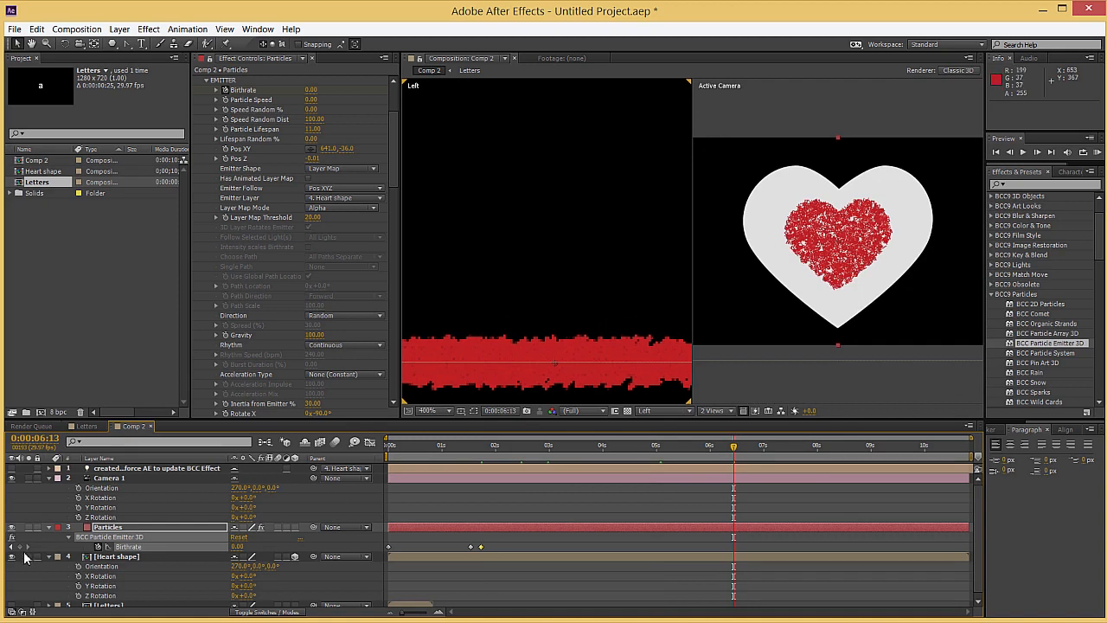
{"action": "left_click", "coordinate": [119, 566]}
{"action": "key", "text": "t"}
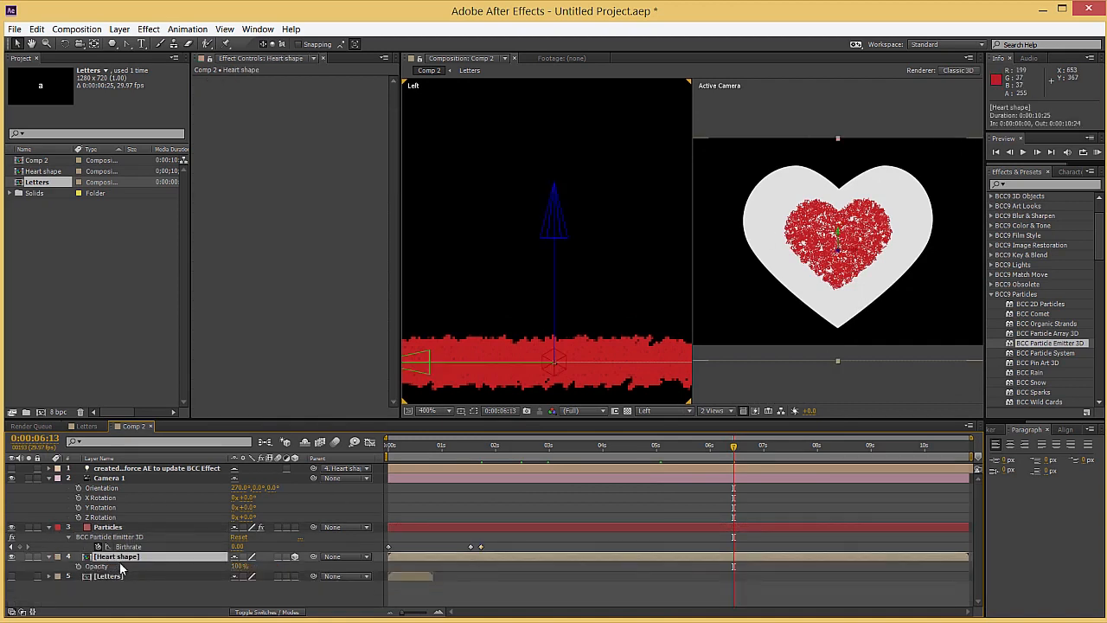
{"action": "left_click_drag", "start_coordinate": [240, 567], "coordinate": [122, 551]}
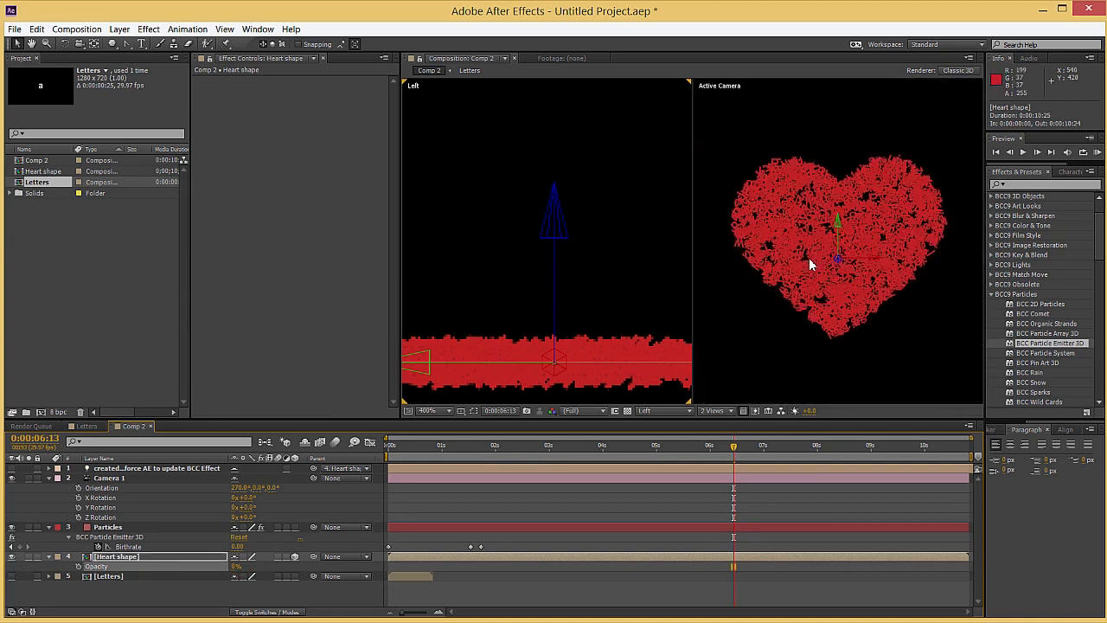
{"action": "scroll", "coordinate": [811, 265], "scroll_direction": "down", "scroll_amount": 1}
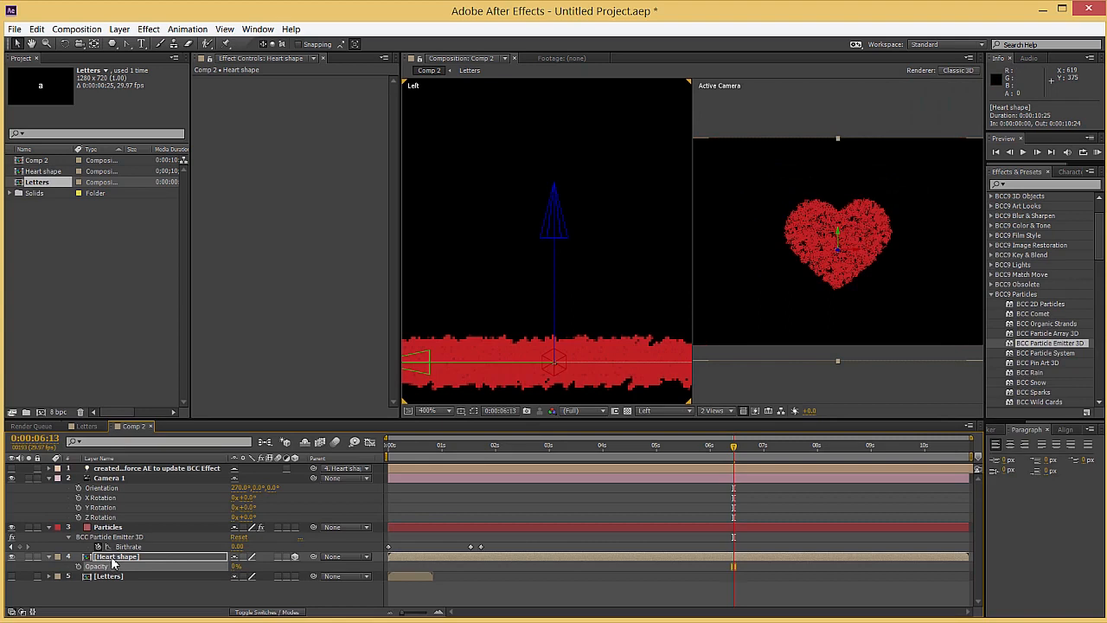
Examine the Heart layer's scale inside the Heart shape composition and the Particles layer's emitter settings in Comp 2
{"action": "left_click", "coordinate": [112, 559]}
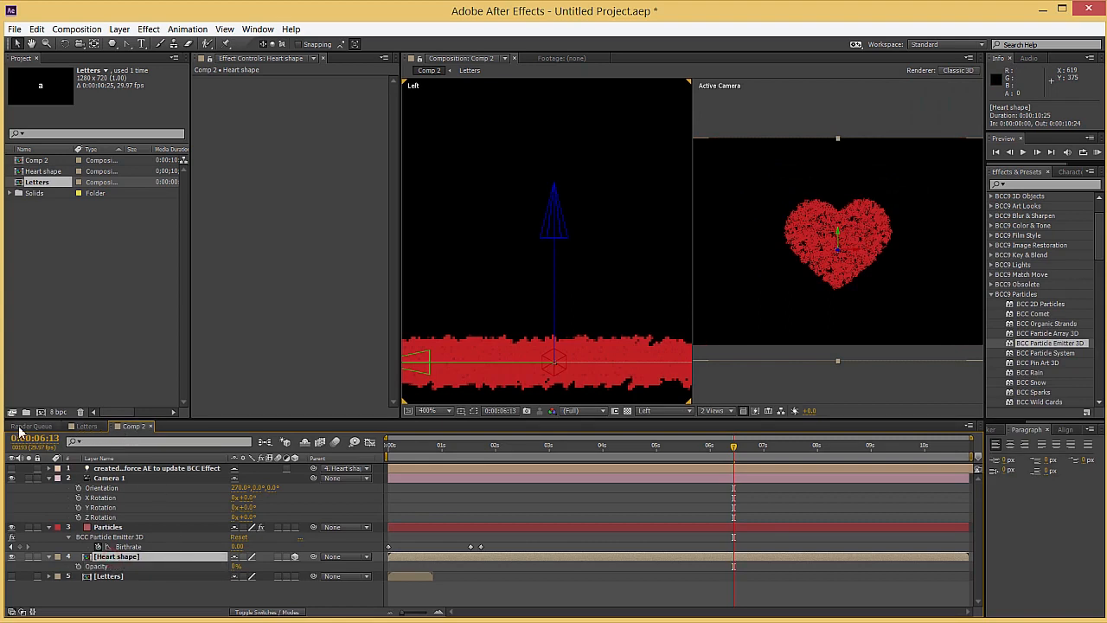
{"action": "double_click", "coordinate": [103, 558]}
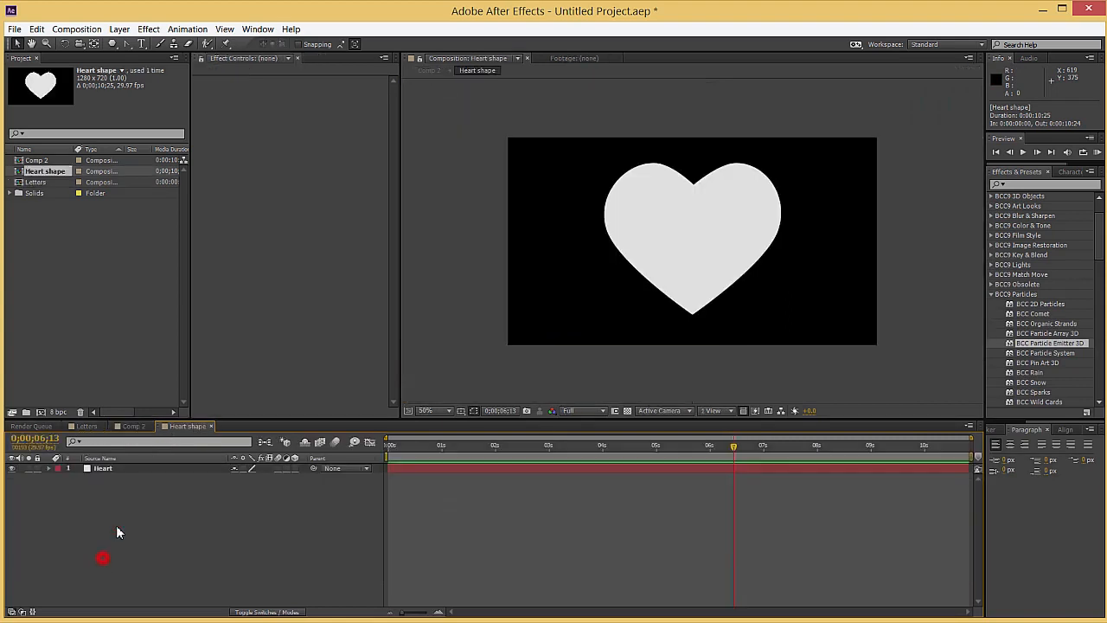
{"action": "left_click", "coordinate": [110, 474]}
{"action": "key", "text": "s"}
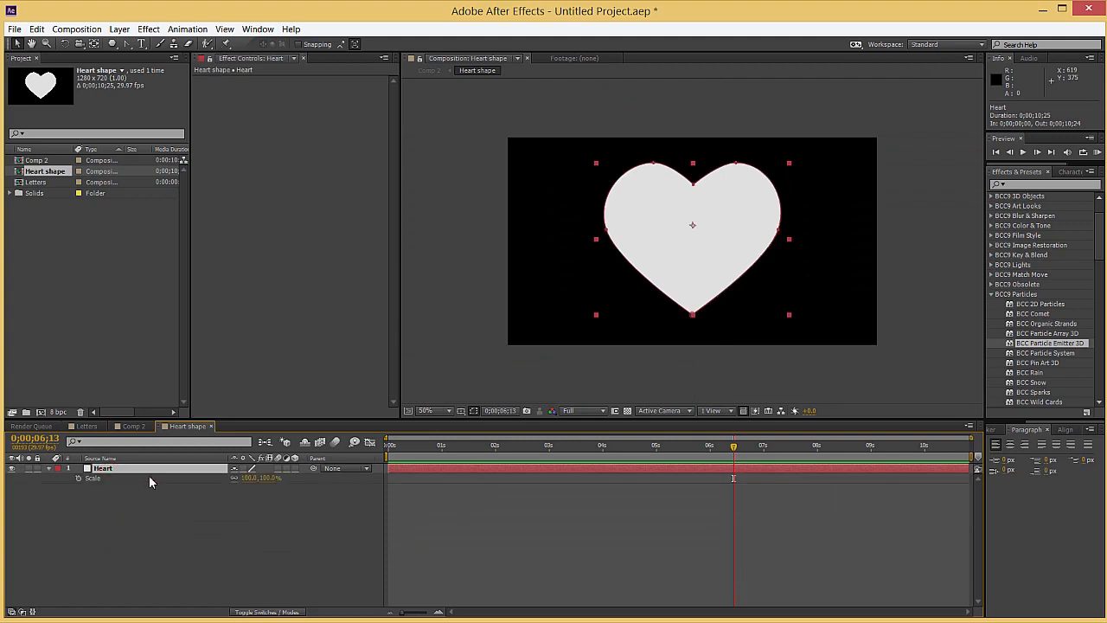
{"action": "left_click", "coordinate": [134, 427]}
{"action": "left_click", "coordinate": [112, 536]}
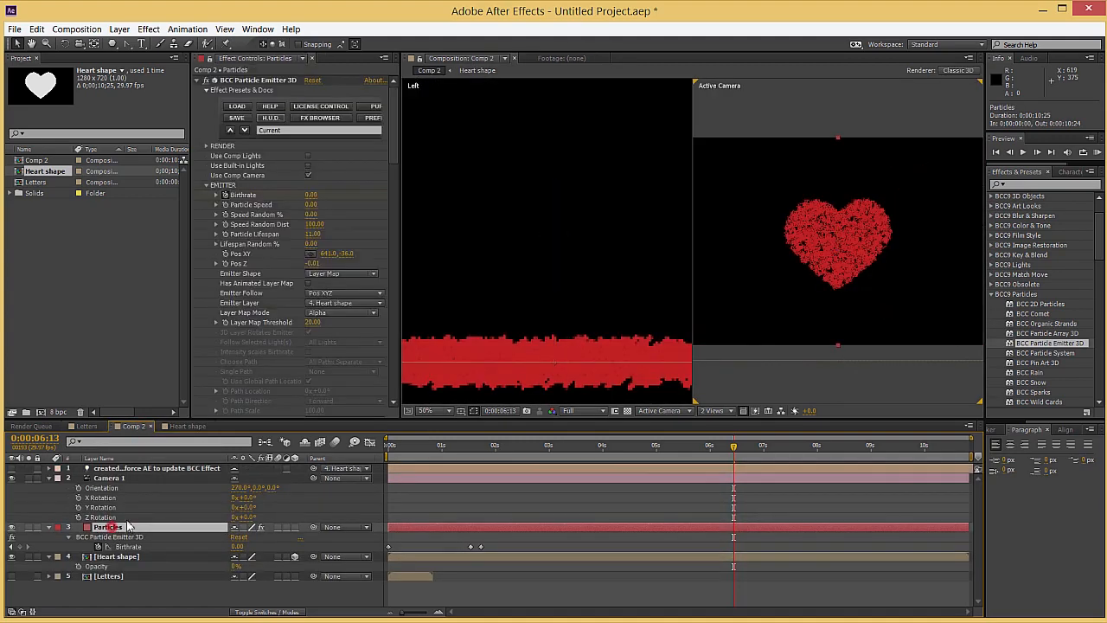
{"action": "scroll", "coordinate": [259, 272], "scroll_direction": "down", "scroll_amount": 8}
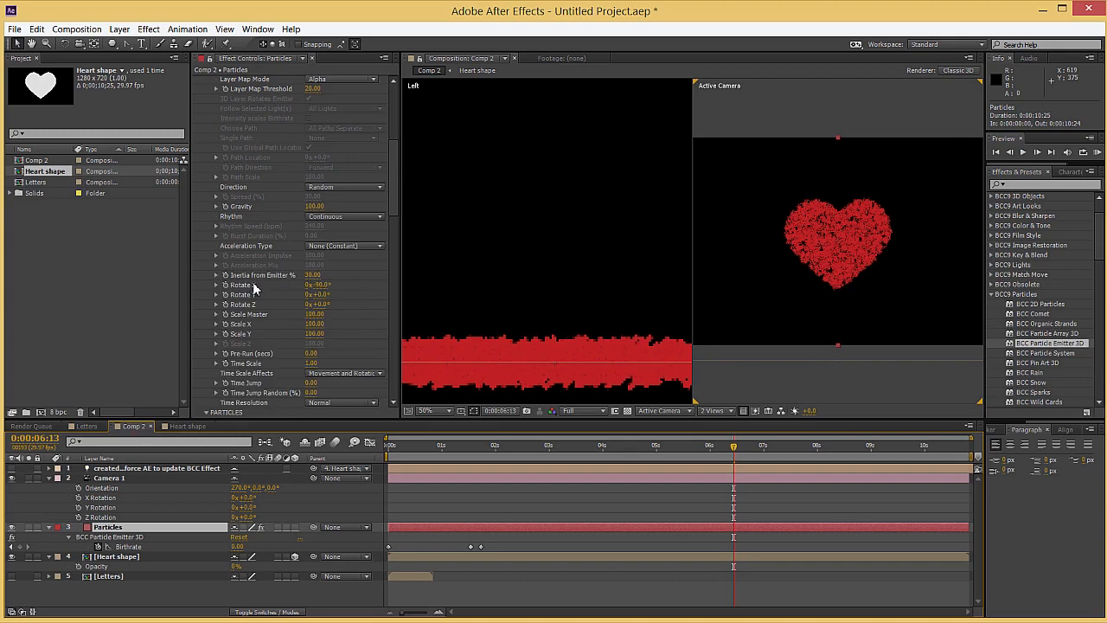
{"action": "scroll", "coordinate": [253, 288], "scroll_direction": "up", "scroll_amount": 8}
{"action": "left_click_drag", "start_coordinate": [733, 447], "coordinate": [719, 446]}
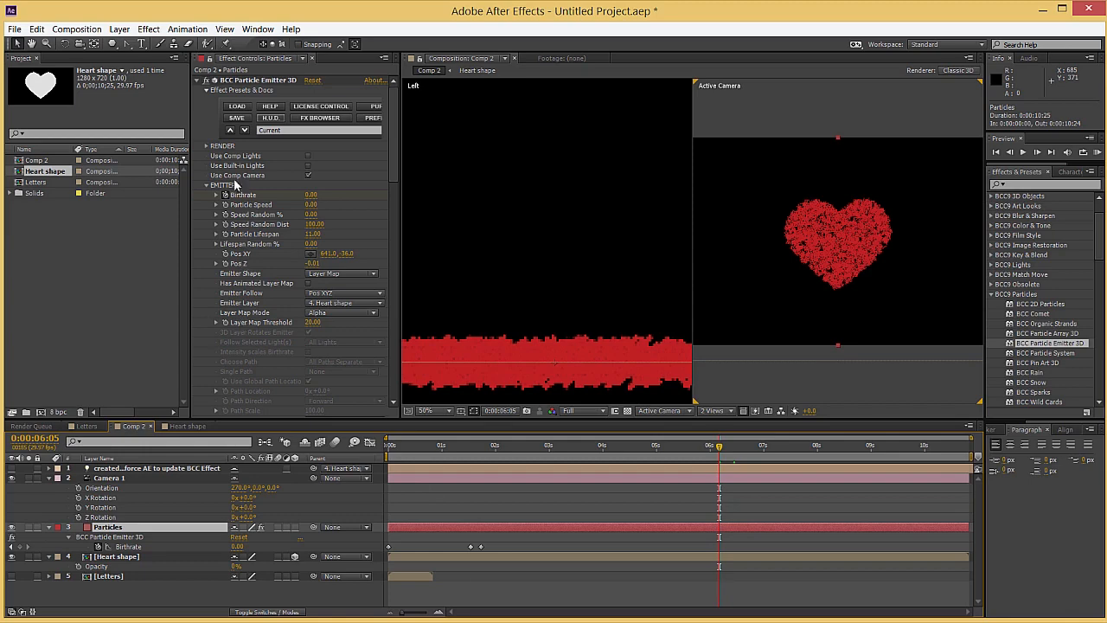
{"action": "scroll", "coordinate": [804, 244], "scroll_direction": "up", "scroll_amount": 4}
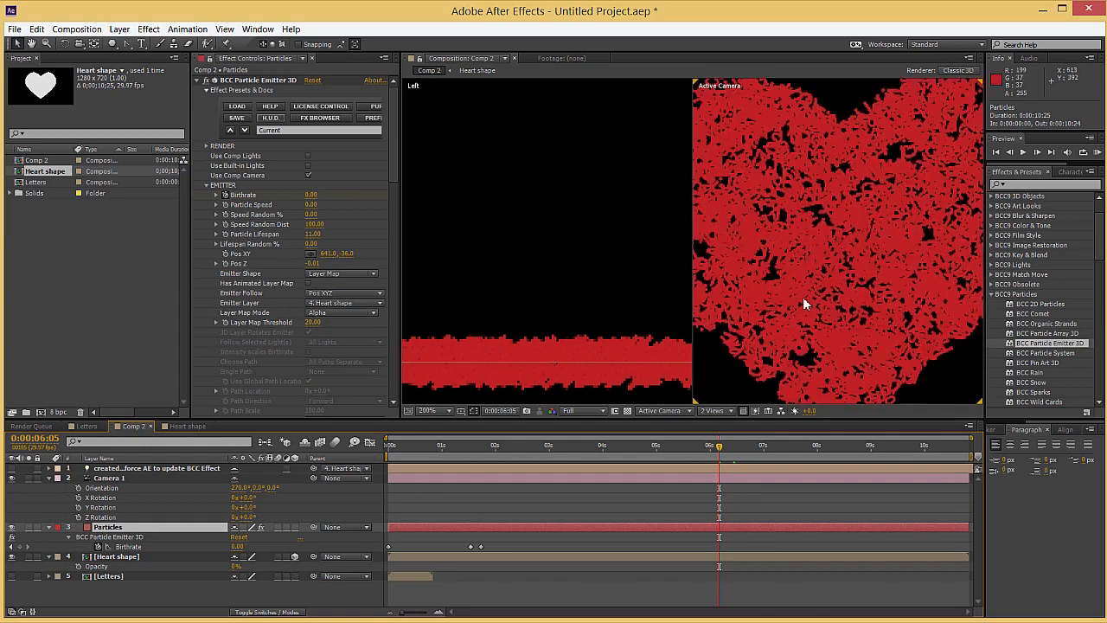
Set the particles' Blend Mode to Screen and Blend Mix to 50
{"action": "left_click", "coordinate": [208, 186]}
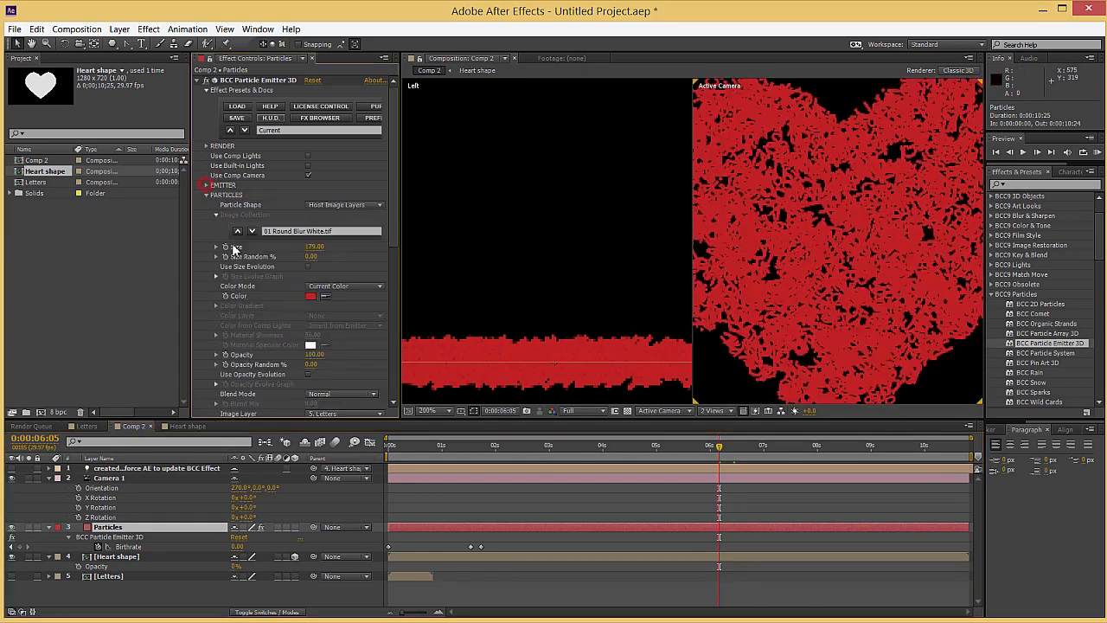
{"action": "scroll", "coordinate": [240, 286], "scroll_direction": "down", "scroll_amount": 3}
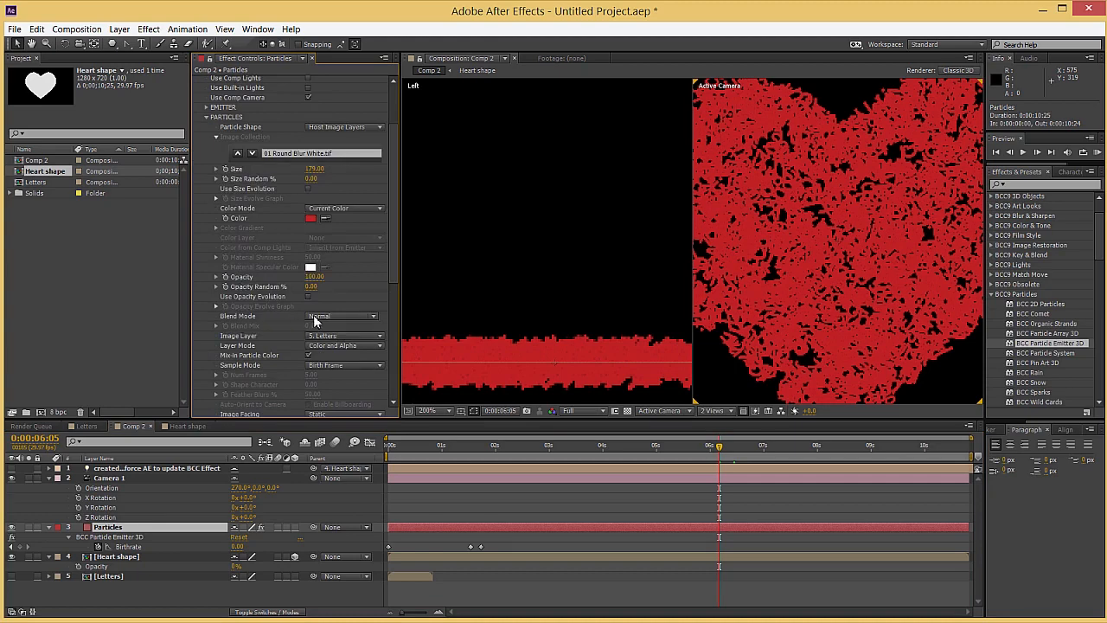
{"action": "left_click", "coordinate": [313, 314]}
{"action": "left_click", "coordinate": [329, 373]}
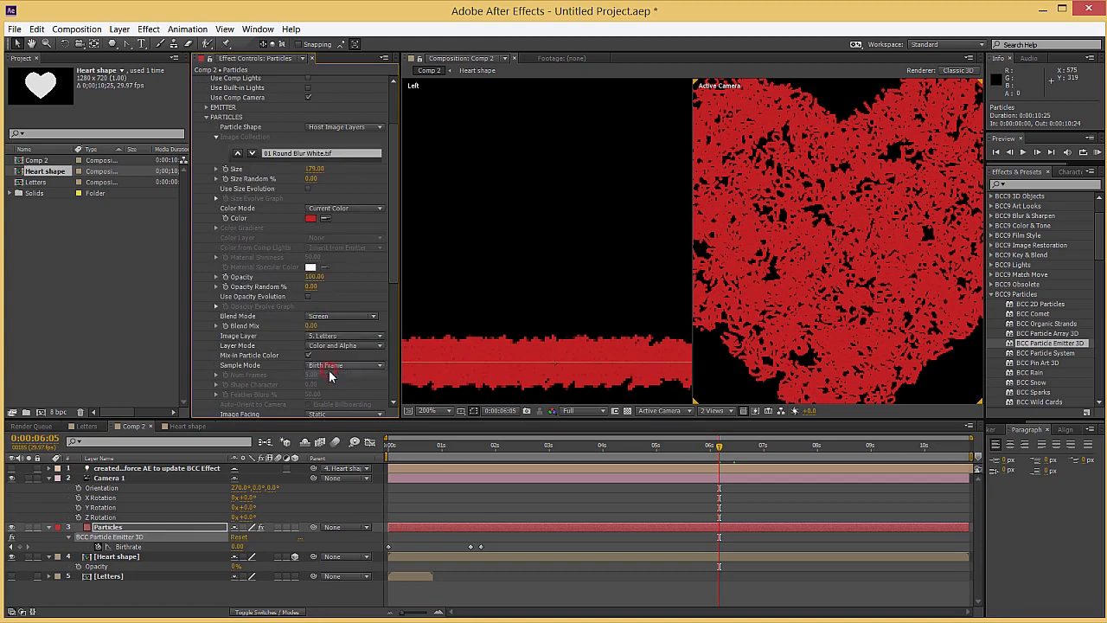
{"action": "scroll", "coordinate": [834, 251], "scroll_direction": "down", "scroll_amount": 2}
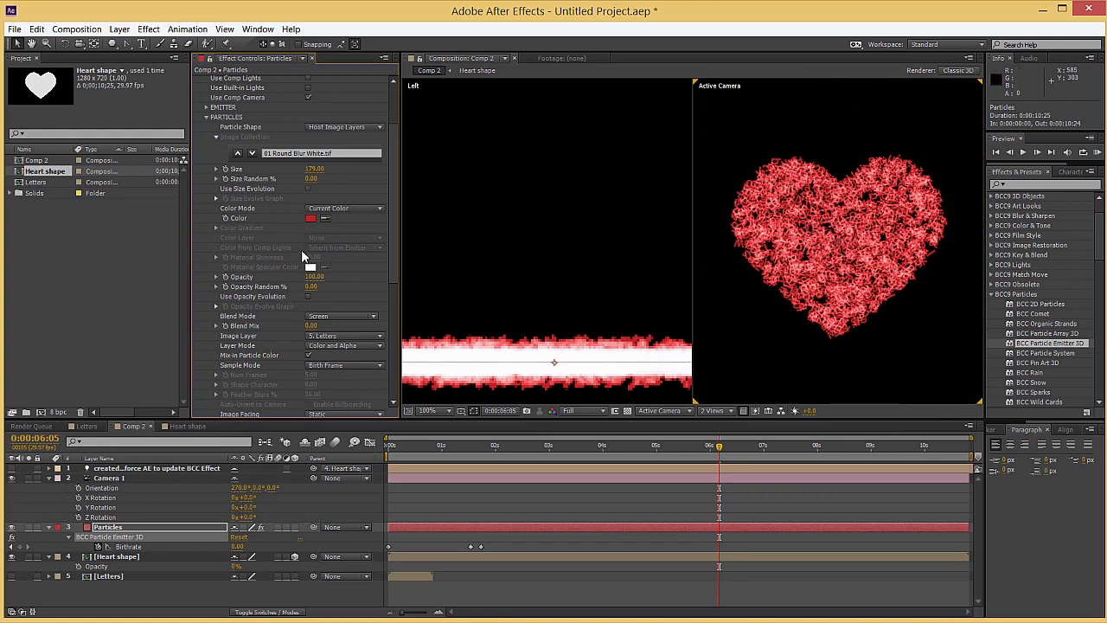
{"action": "left_click_drag", "start_coordinate": [309, 329], "coordinate": [321, 330]}
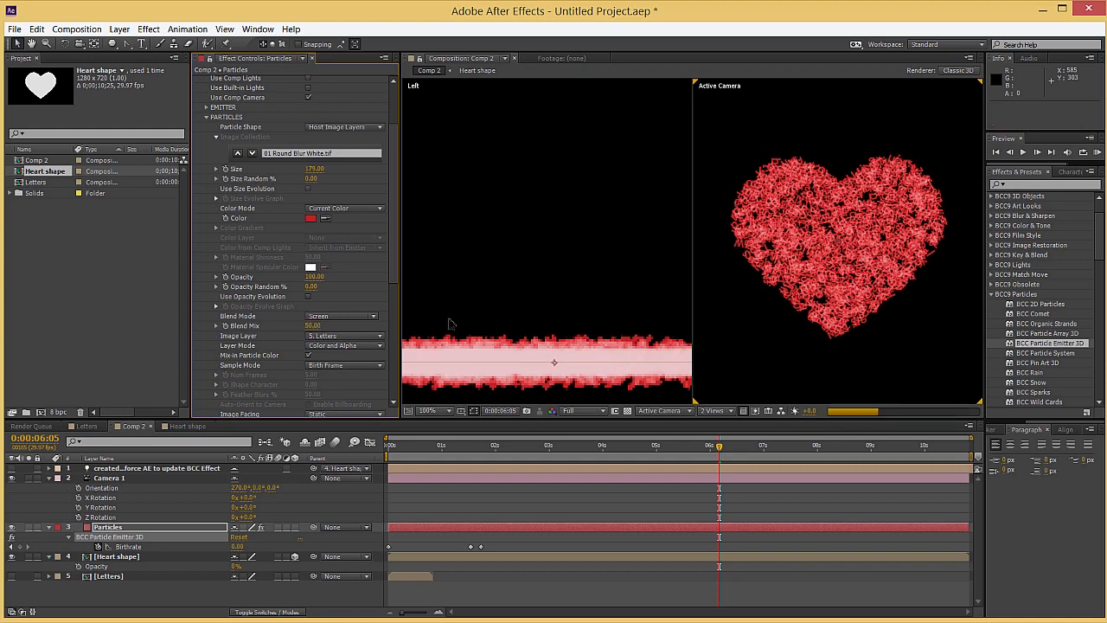
Collapse the Camera 1 and Particles layer properties and create a new solid named Background
{"action": "left_click", "coordinate": [49, 479]}
{"action": "left_click", "coordinate": [49, 488]}
{"action": "left_click", "coordinate": [140, 554]}
{"action": "right_click", "coordinate": [159, 554]}
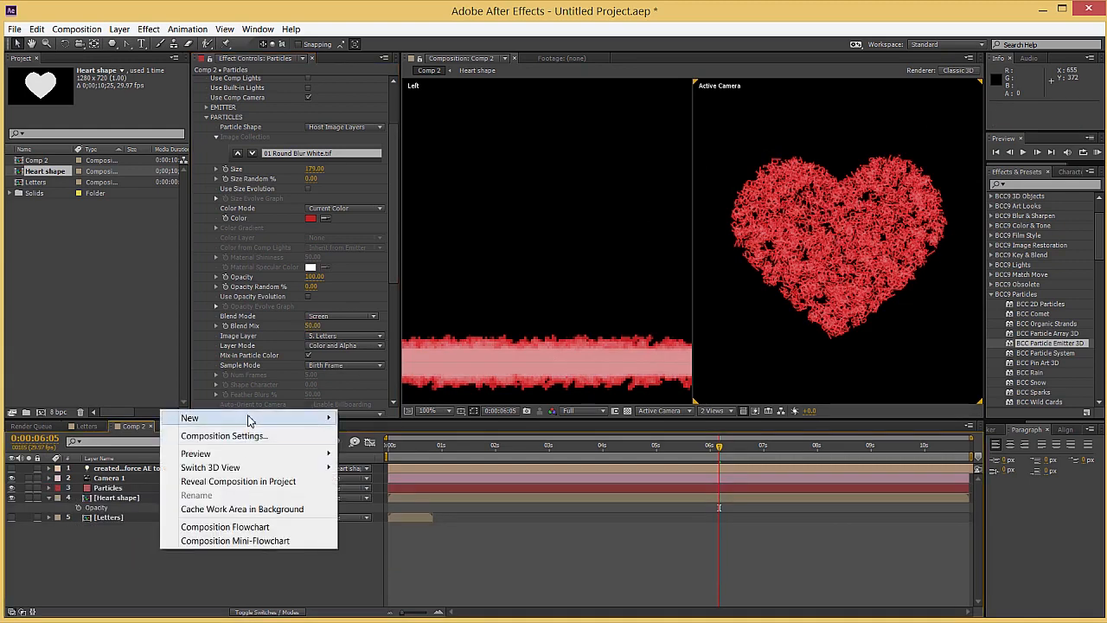
{"action": "mouse_move", "coordinate": [247, 418]}
{"action": "left_click", "coordinate": [438, 449]}
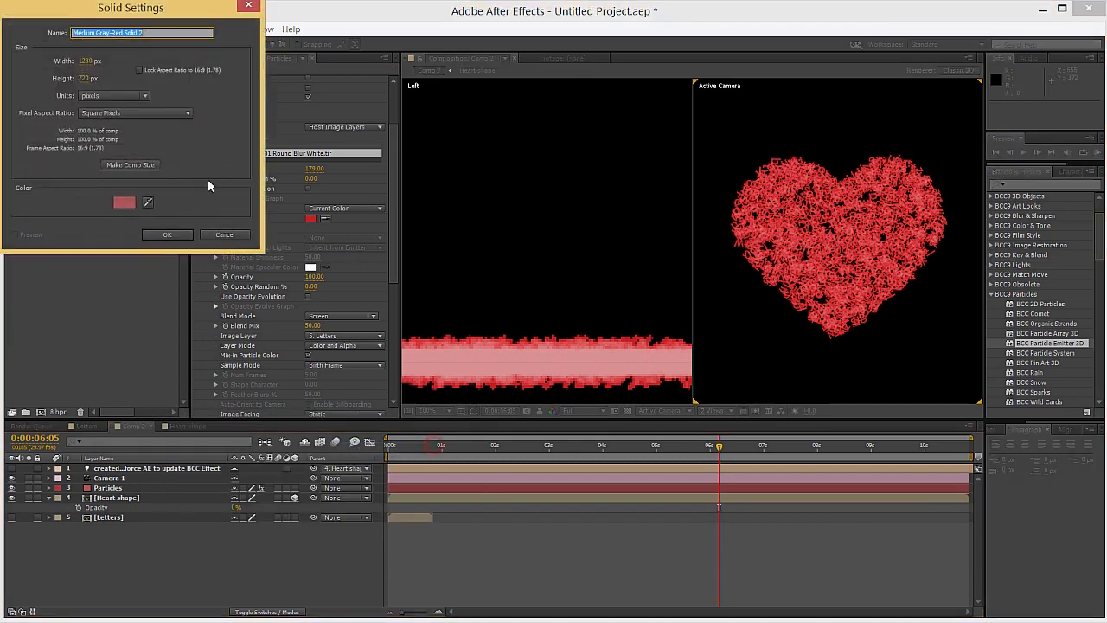
{"action": "type", "text": "Background"}
{"action": "key", "text": "Return"}
Apply the Gradient Ramp effect to the Background solid and show the composition in 1 View
{"action": "right_click", "coordinate": [784, 235]}
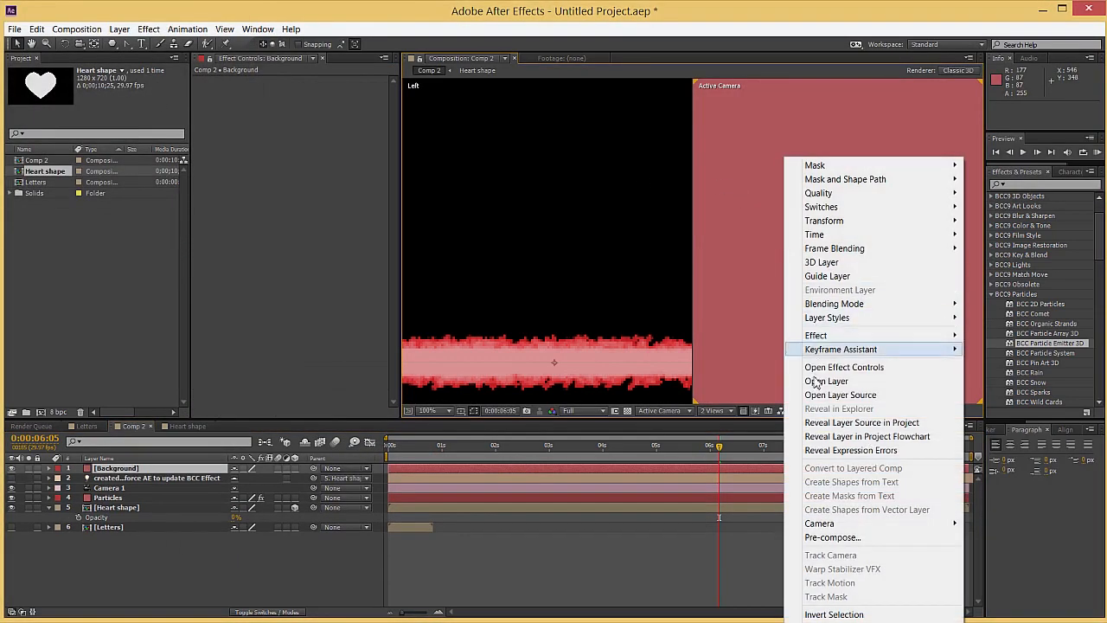
{"action": "mouse_move", "coordinate": [815, 335]}
{"action": "mouse_move", "coordinate": [571, 456]}
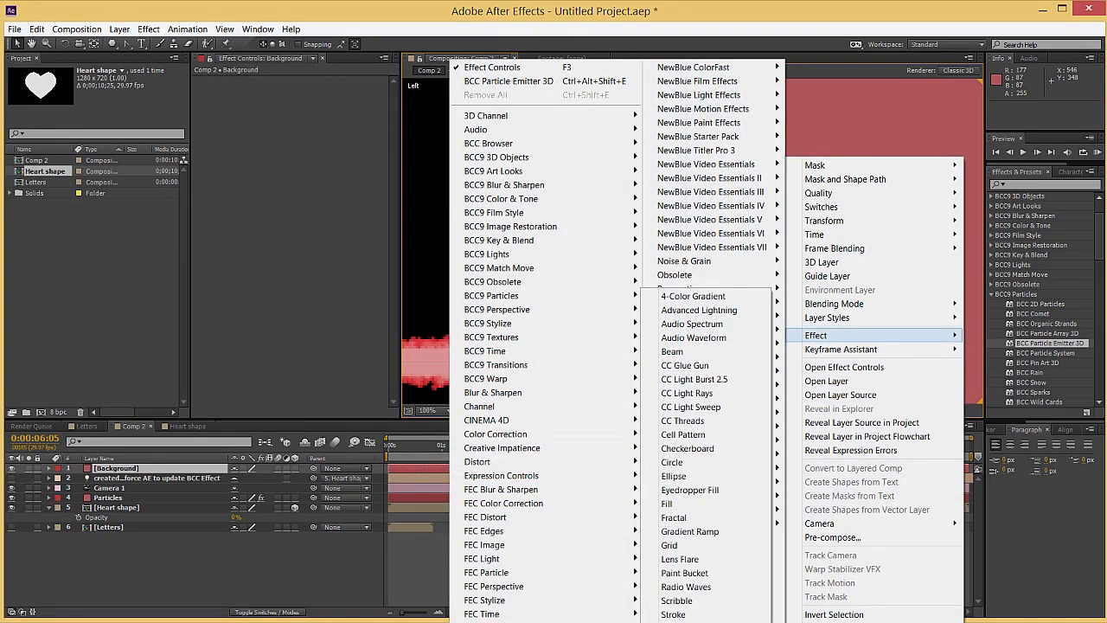
{"action": "left_click", "coordinate": [712, 532]}
{"action": "left_click", "coordinate": [702, 412]}
{"action": "left_click", "coordinate": [707, 426]}
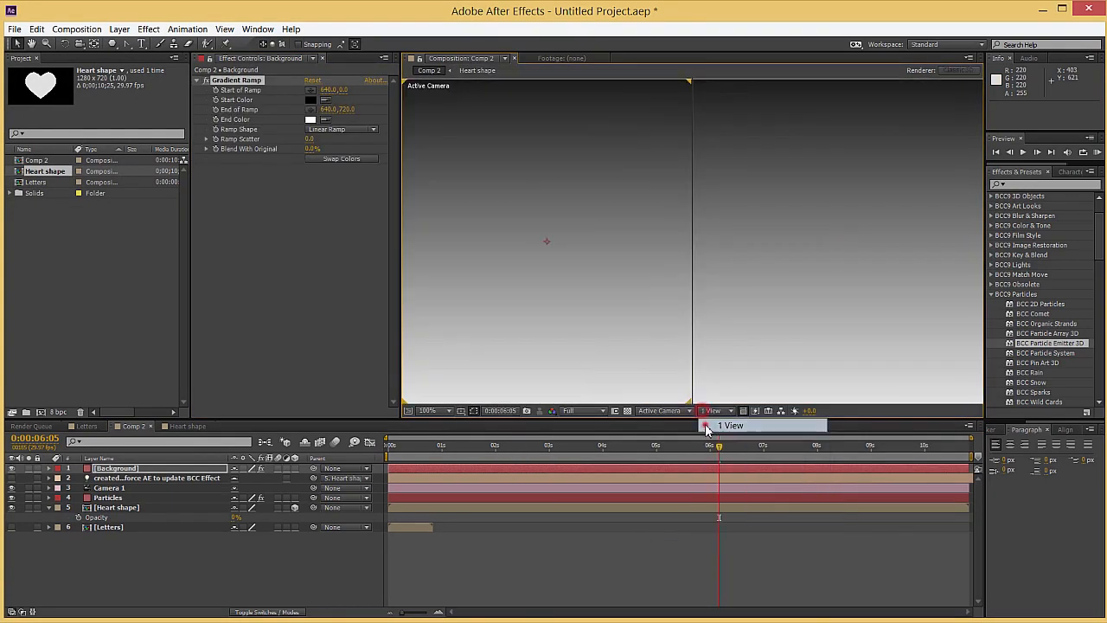
Change the gradient to a Radial Ramp starting at the frame's centre and ending near its upper-left corner, about 52, 56
{"action": "scroll", "coordinate": [504, 235], "scroll_direction": "down", "scroll_amount": 1}
{"action": "left_click", "coordinate": [342, 129]}
{"action": "left_click", "coordinate": [333, 149]}
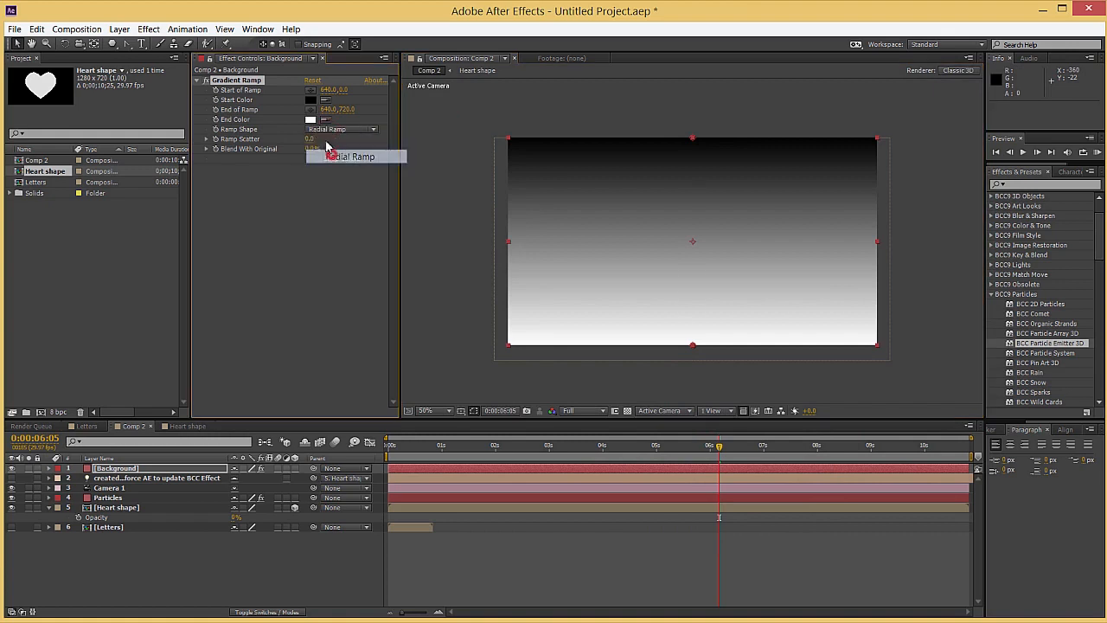
{"action": "left_click_drag", "start_coordinate": [692, 137], "coordinate": [692, 240]}
{"action": "left_click_drag", "start_coordinate": [692, 345], "coordinate": [522, 153]}
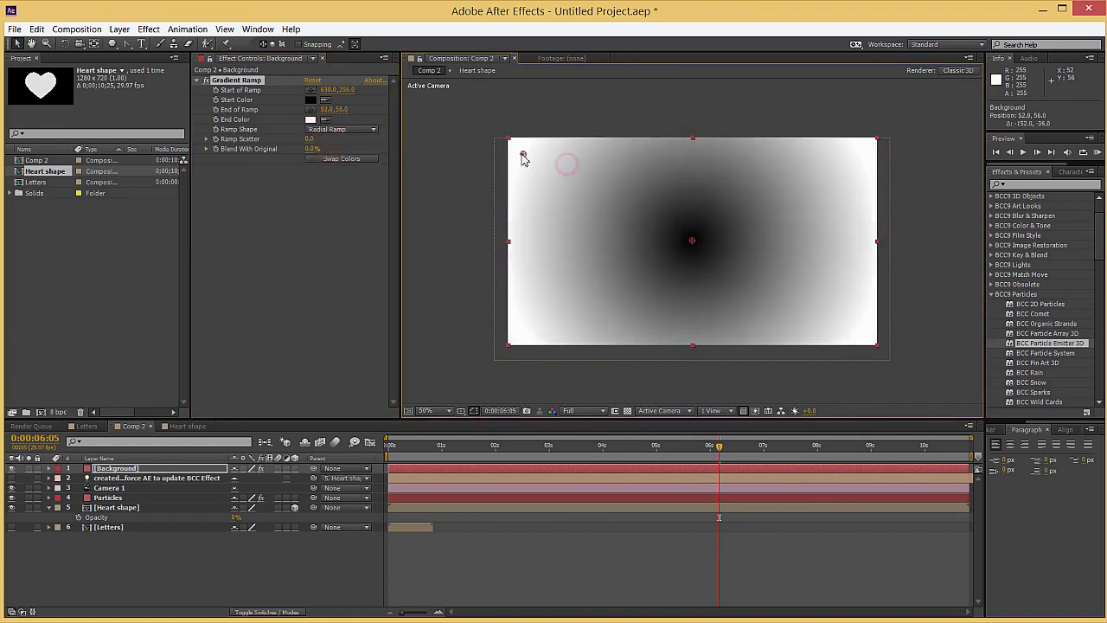
Set the gradient's Start Color to pale yellow EAF888 and its End Color to pink F27C7C
{"action": "left_click", "coordinate": [310, 101]}
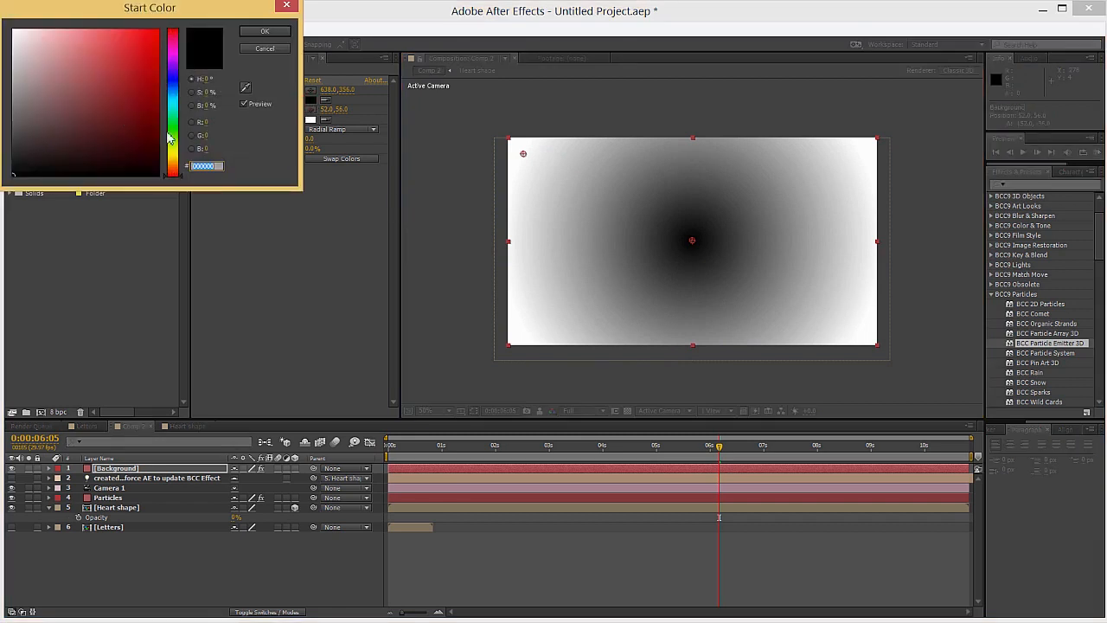
{"action": "left_click", "coordinate": [178, 150]}
{"action": "left_click_drag", "start_coordinate": [52, 34], "coordinate": [81, 34]}
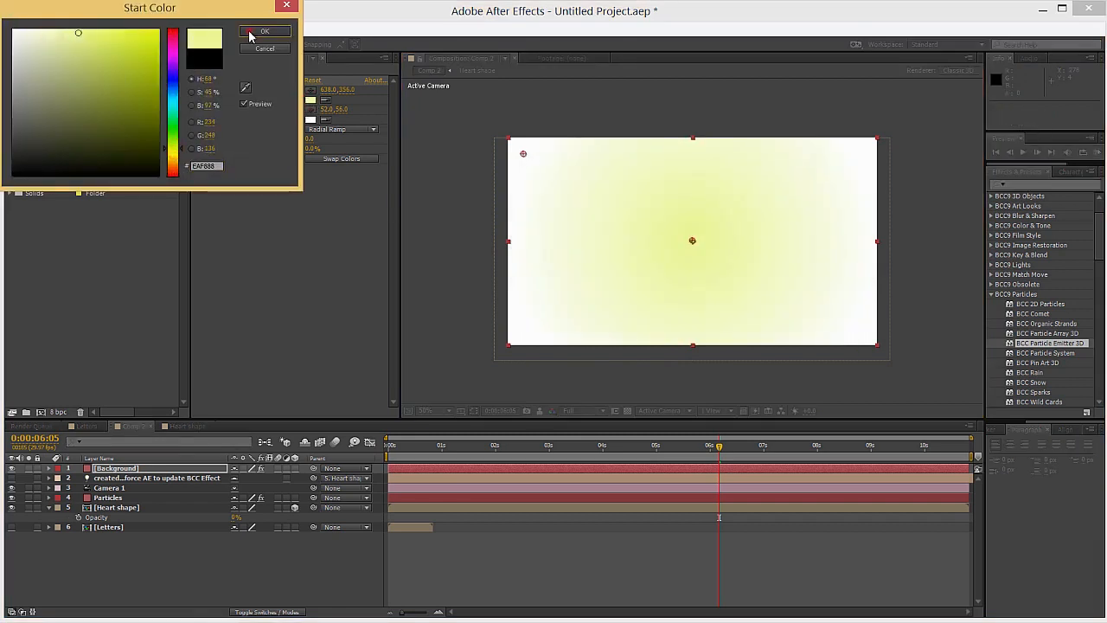
{"action": "left_click", "coordinate": [265, 31]}
{"action": "left_click", "coordinate": [311, 119]}
{"action": "left_click_drag", "start_coordinate": [102, 67], "coordinate": [83, 38]}
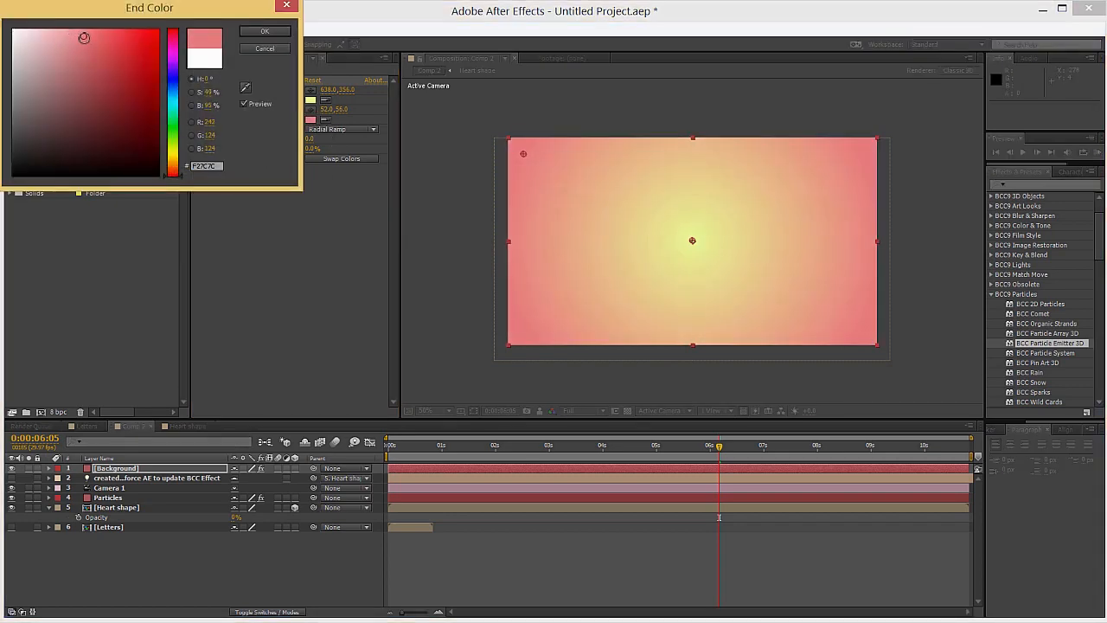
{"action": "left_click", "coordinate": [264, 33]}
Move the Background layer beneath all other layers and check the heart over it at 0:00:03:23
{"action": "left_click_drag", "start_coordinate": [98, 469], "coordinate": [113, 575]}
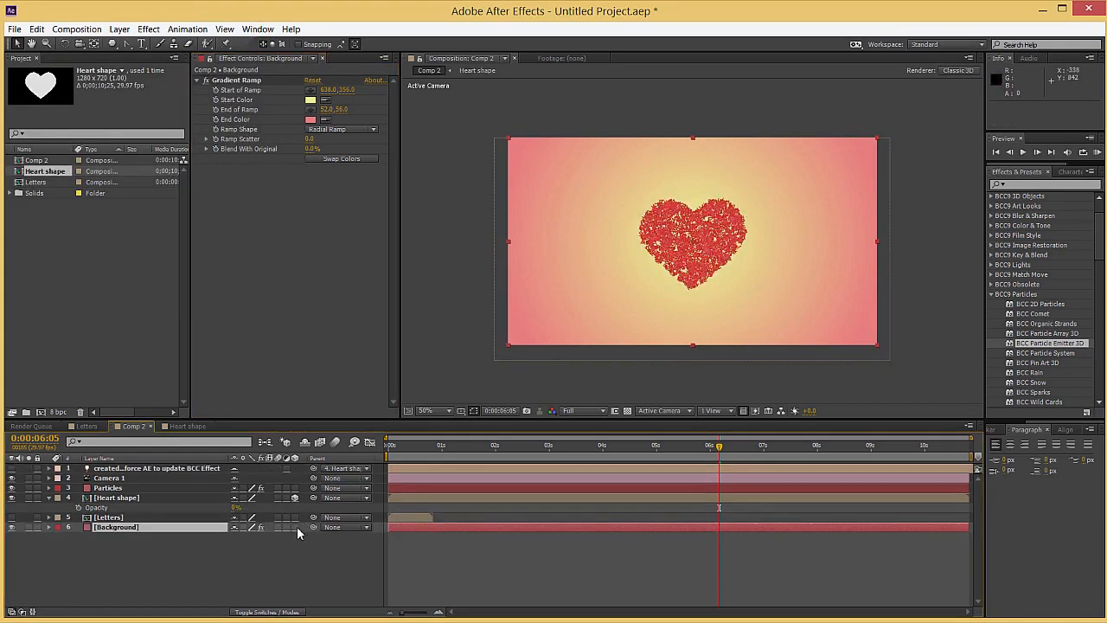
{"action": "left_click_drag", "start_coordinate": [517, 448], "coordinate": [590, 449]}
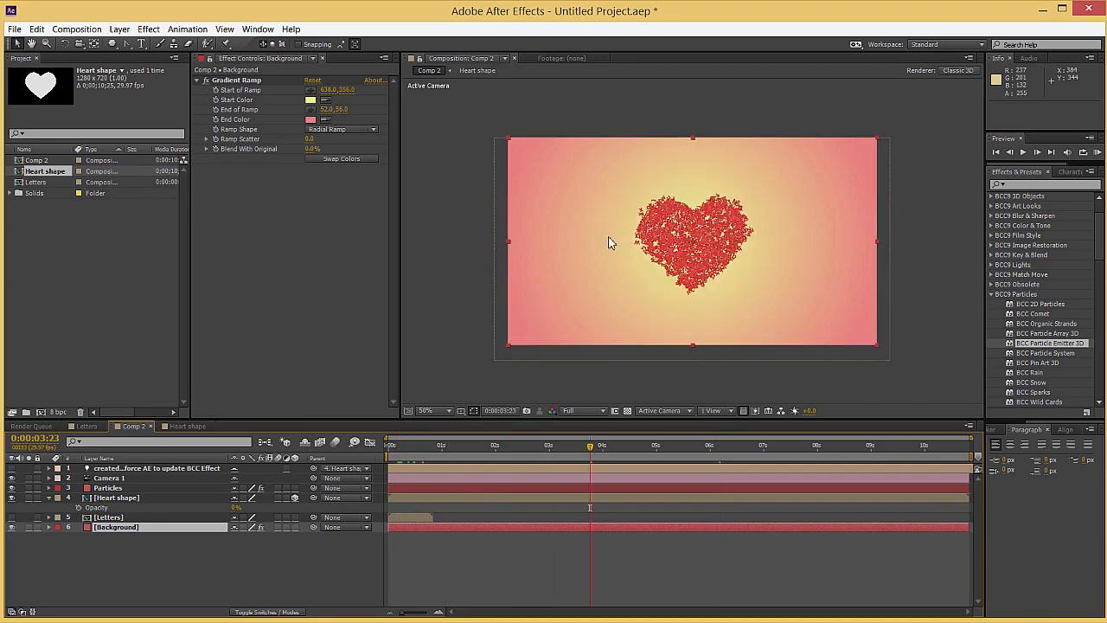
Select the Particles layer, show the composition in 2 Views - Horizontal and go to 0:00:00:03
{"action": "left_click", "coordinate": [113, 488]}
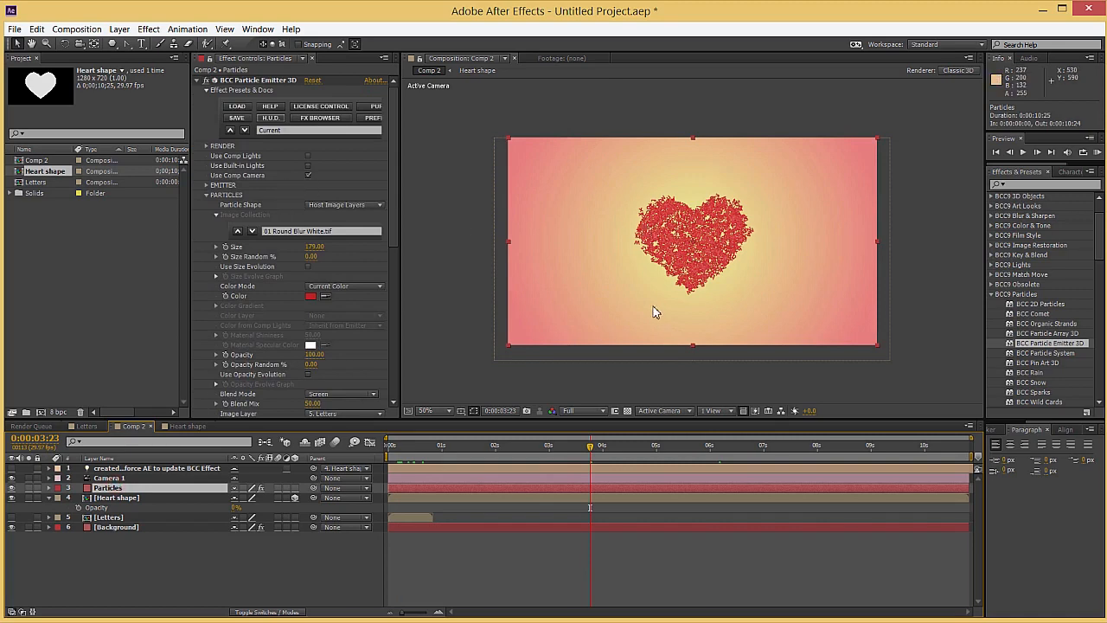
{"action": "left_click", "coordinate": [718, 410]}
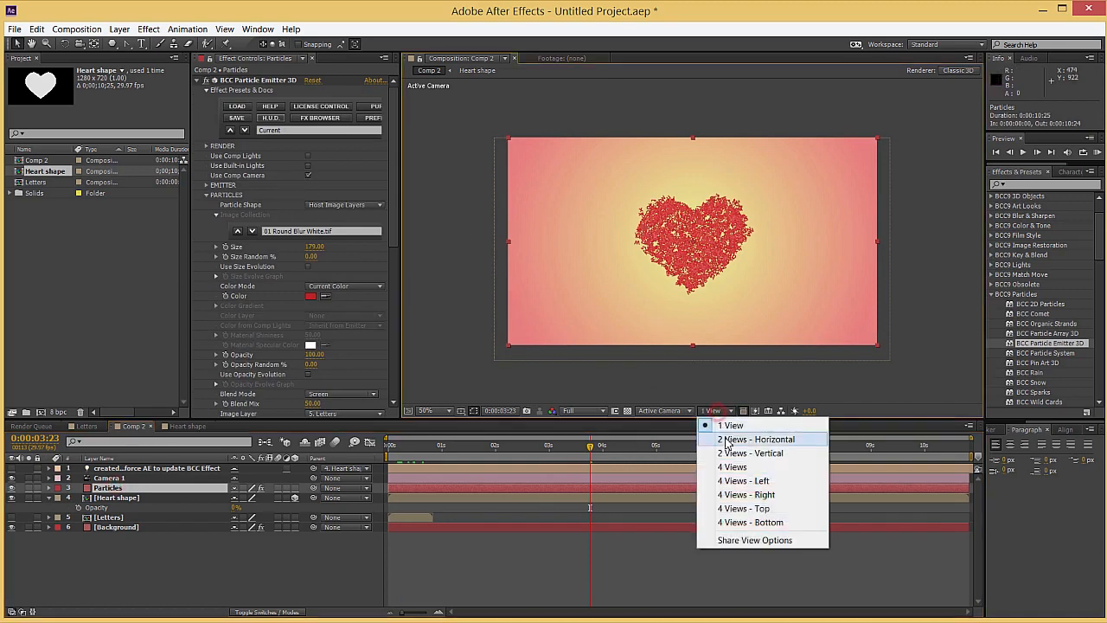
{"action": "left_click", "coordinate": [741, 438]}
{"action": "left_click_drag", "start_coordinate": [461, 446], "coordinate": [394, 450]}
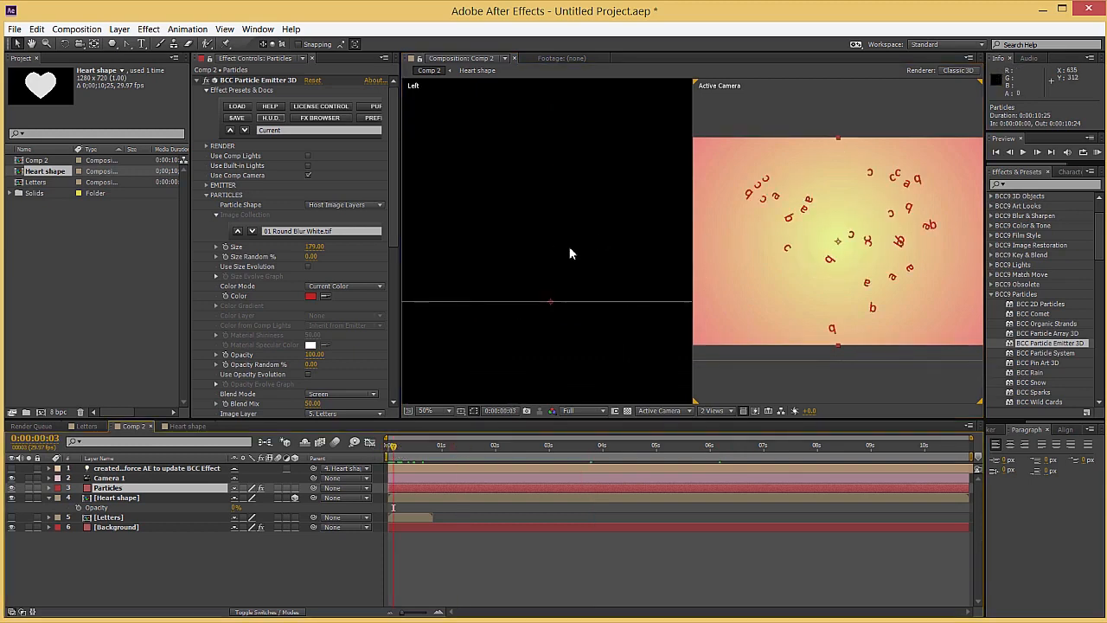
Move the particle emitter up to just above the camera in the Left view, to Pos XY of about 621, -491
{"action": "scroll", "coordinate": [554, 244], "scroll_direction": "down", "scroll_amount": 2}
{"action": "left_click_drag", "start_coordinate": [546, 185], "coordinate": [548, 241]}
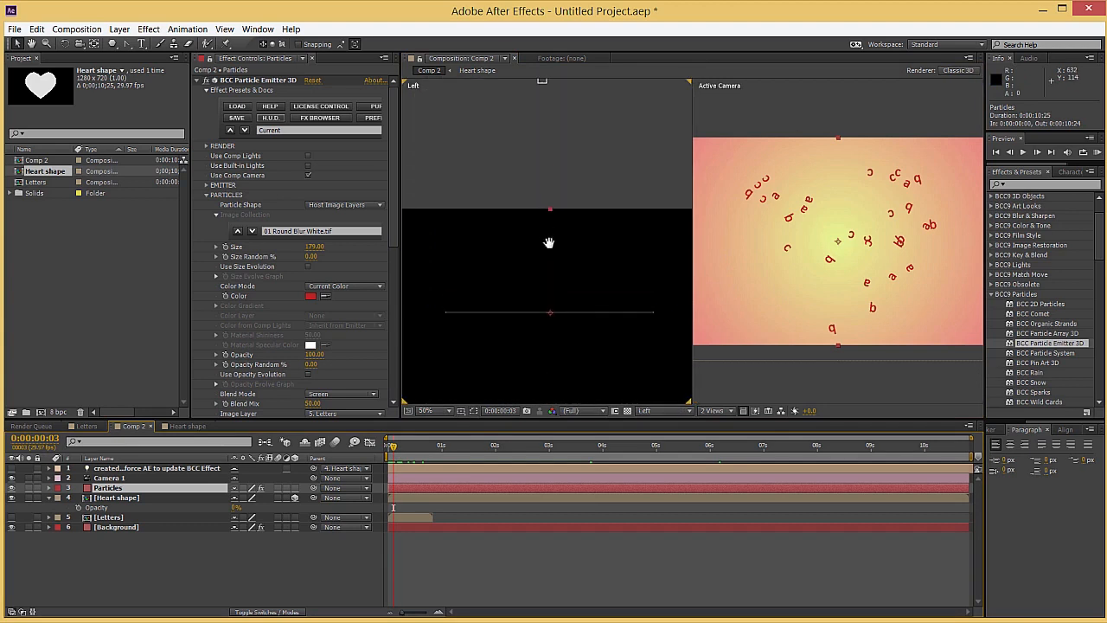
{"action": "scroll", "coordinate": [545, 185], "scroll_direction": "up", "scroll_amount": 2}
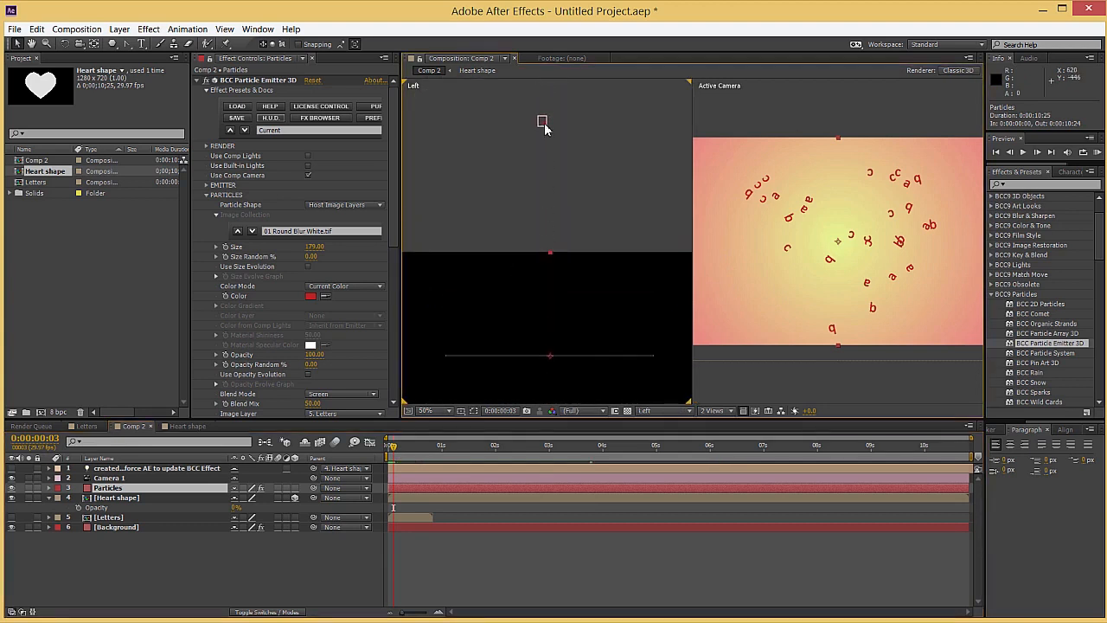
{"action": "left_click", "coordinate": [543, 124]}
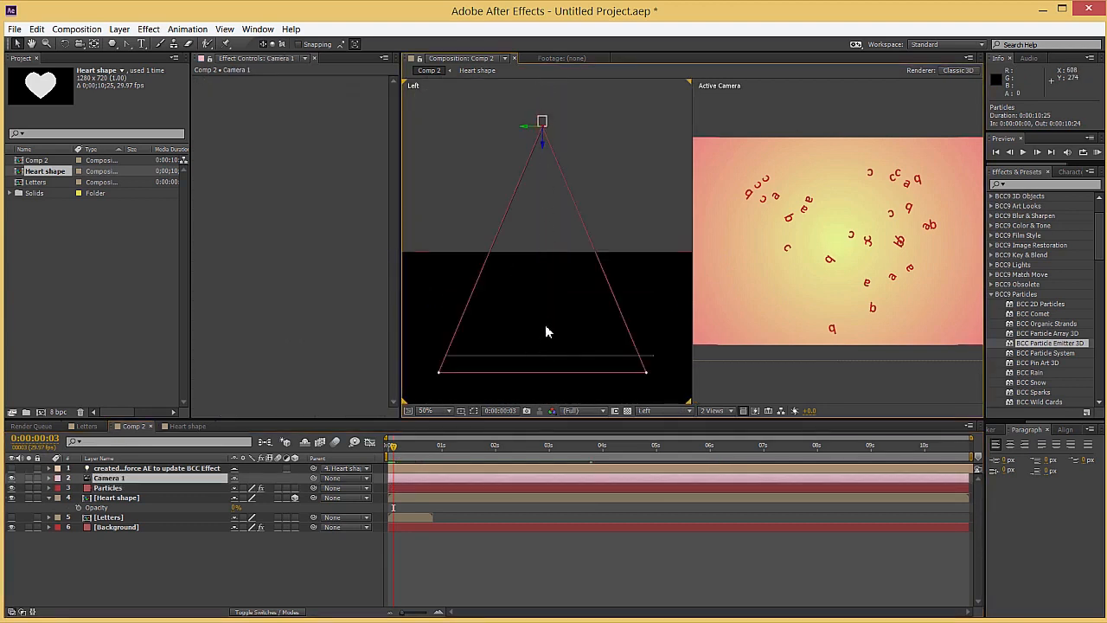
{"action": "left_click", "coordinate": [124, 490]}
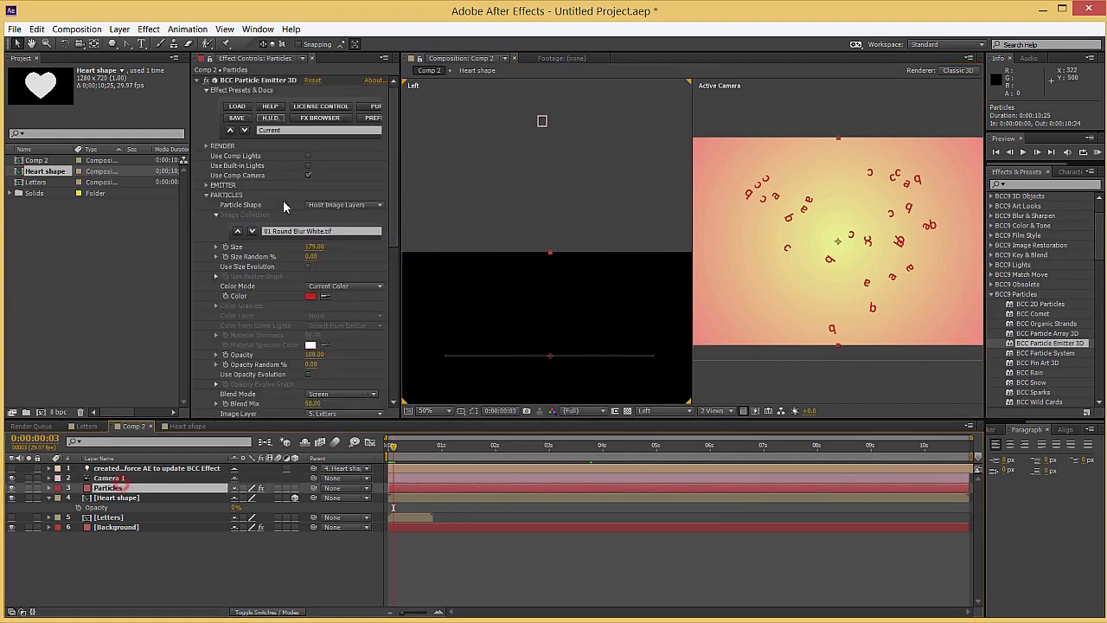
{"action": "left_click", "coordinate": [206, 185]}
{"action": "scroll", "coordinate": [294, 177], "scroll_direction": "down", "scroll_amount": 3}
{"action": "left_click_drag", "start_coordinate": [348, 150], "coordinate": [313, 150]}
{"action": "left_click_drag", "start_coordinate": [548, 232], "coordinate": [542, 119]}
Check how the letters fall past the camera and form the heart between 0:00:01:05 and 0:00:03:26
{"action": "left_click_drag", "start_coordinate": [401, 450], "coordinate": [450, 451]}
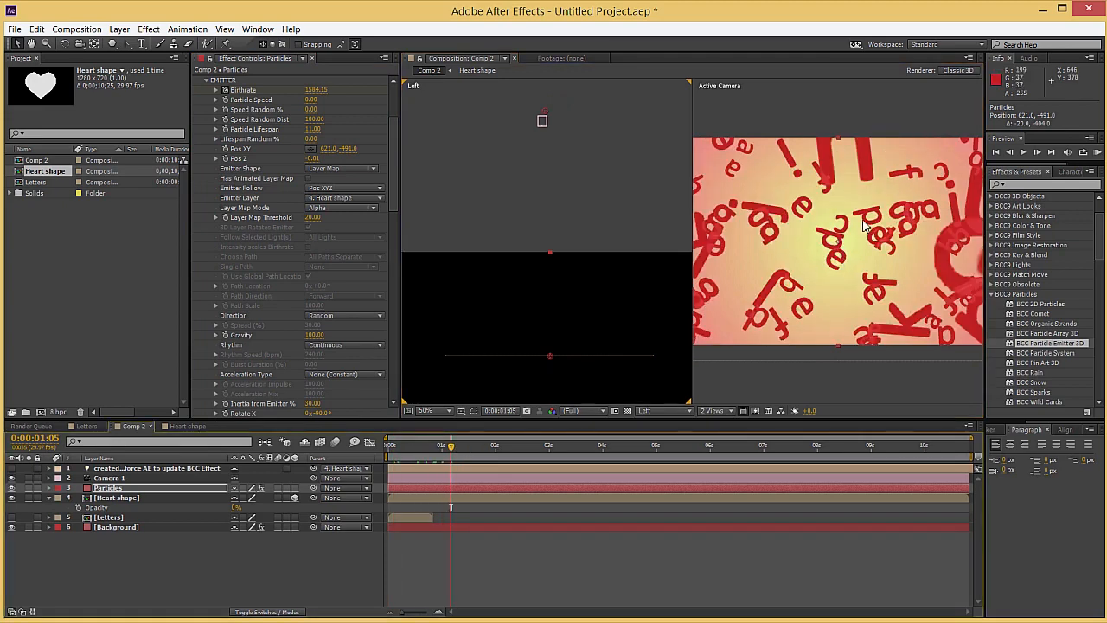
{"action": "left_click", "coordinate": [485, 456]}
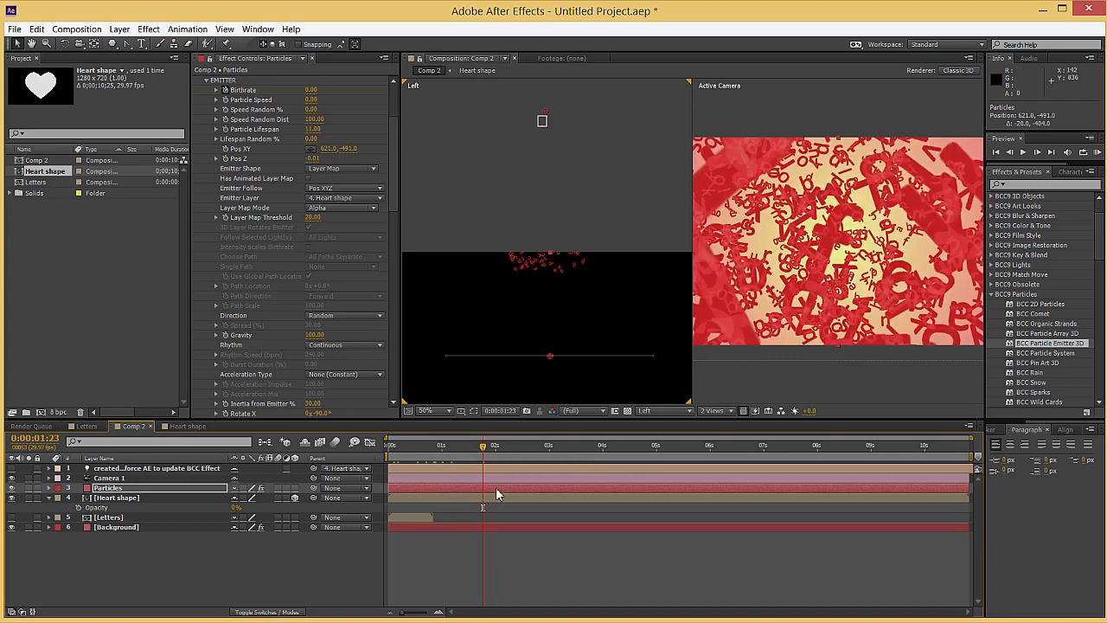
{"action": "left_click", "coordinate": [531, 455]}
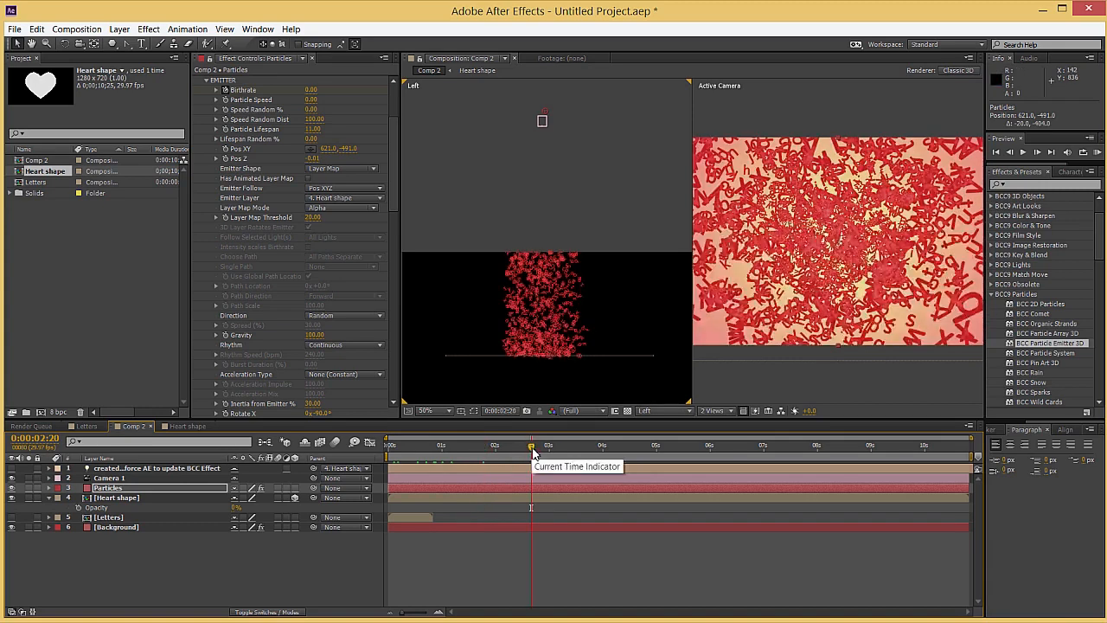
{"action": "scroll", "coordinate": [835, 277], "scroll_direction": "down", "scroll_amount": 2}
{"action": "scroll", "coordinate": [833, 275], "scroll_direction": "up", "scroll_amount": 2}
{"action": "left_click", "coordinate": [558, 450]}
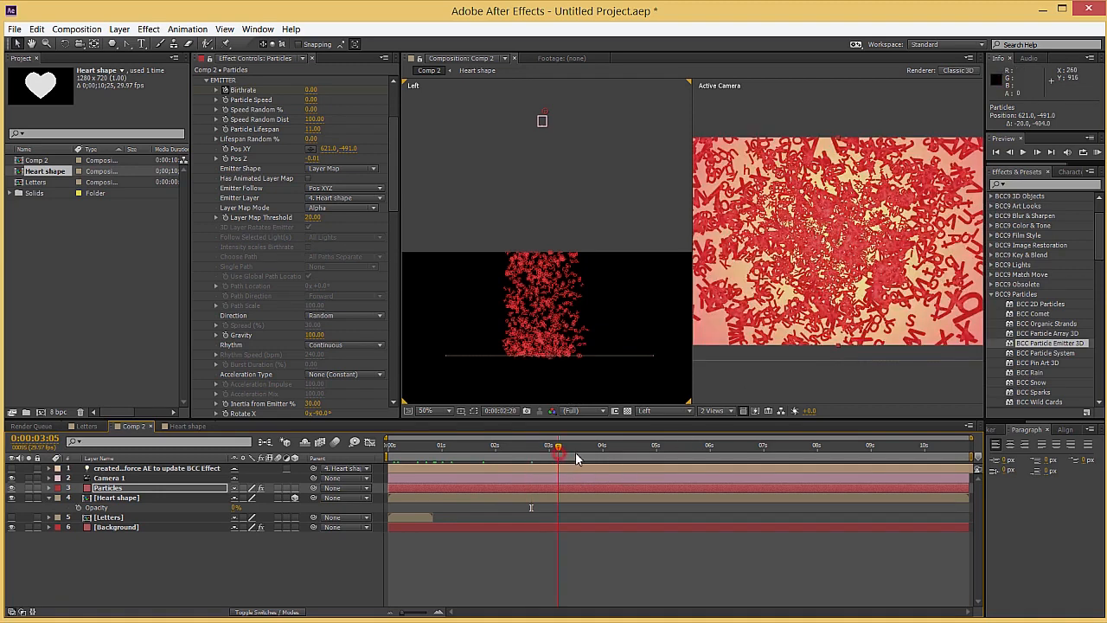
{"action": "left_click", "coordinate": [595, 448]}
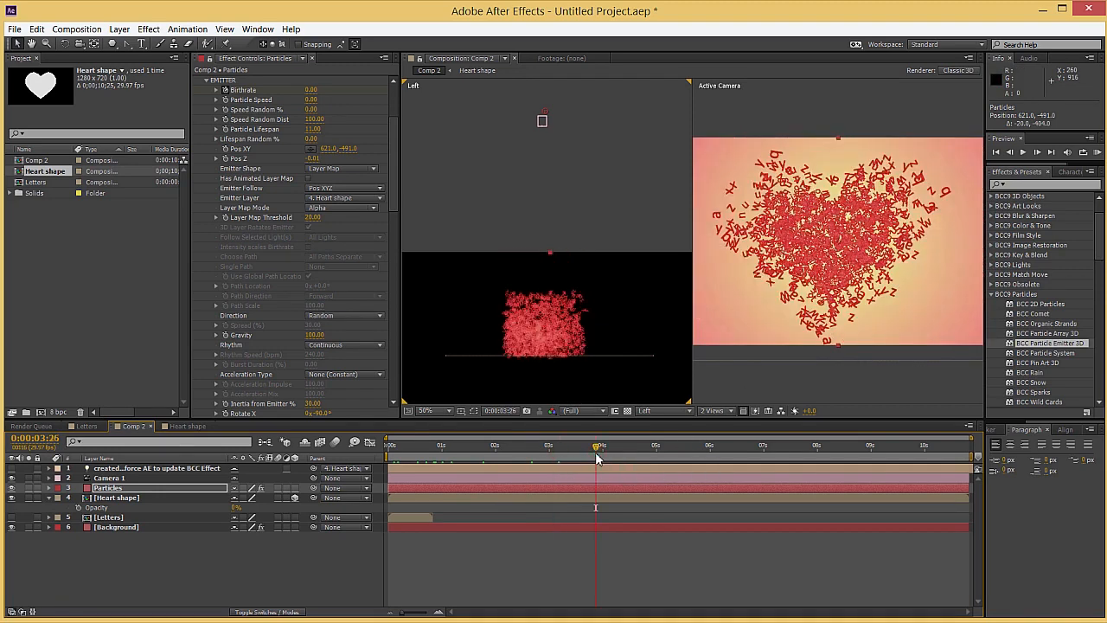
Set Camera 1's Zoom to 1200 pixels and check the heart's framing up to 0:00:04:19
{"action": "left_click", "coordinate": [113, 480]}
{"action": "key", "text": "a"}
{"action": "key", "text": "a"}
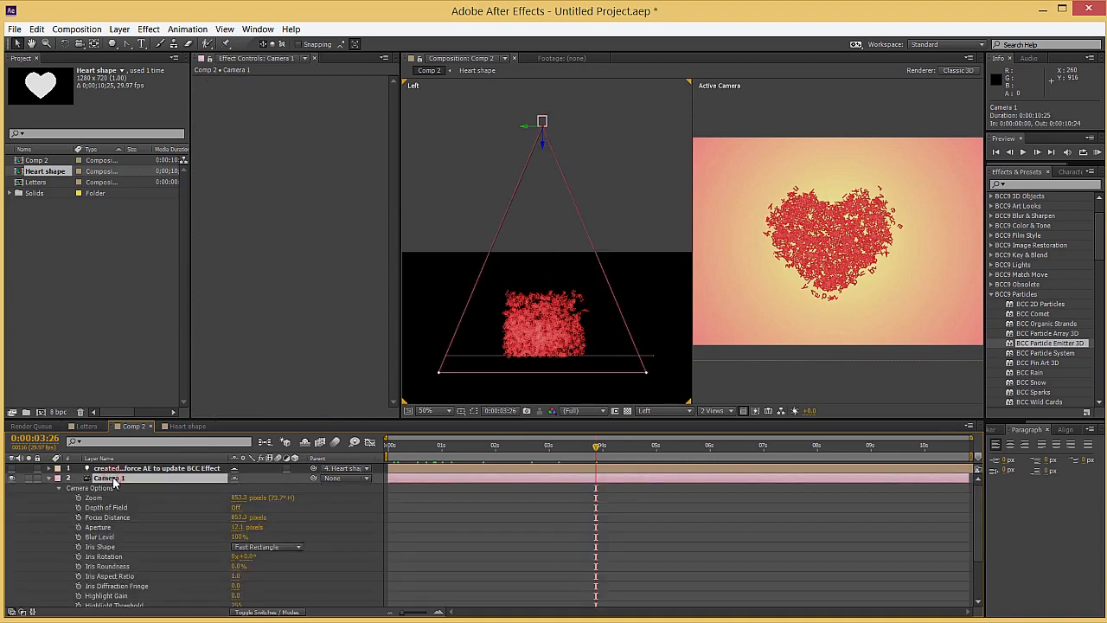
{"action": "left_click", "coordinate": [239, 499]}
{"action": "type", "text": "1200"}
{"action": "key", "text": "Return"}
{"action": "left_click_drag", "start_coordinate": [595, 446], "coordinate": [556, 452]}
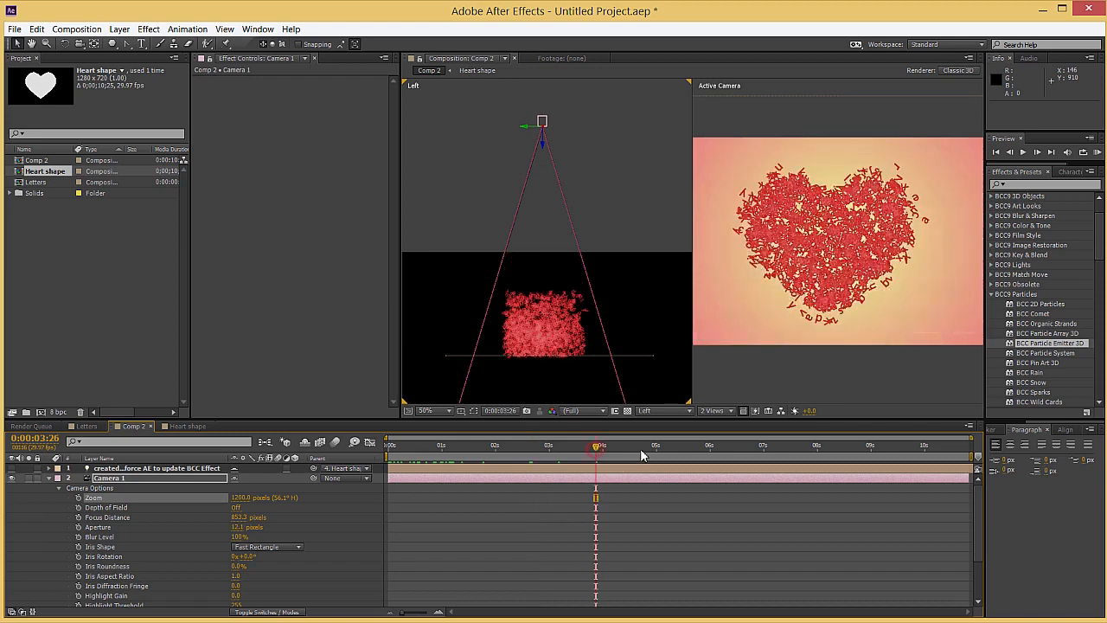
{"action": "left_click_drag", "start_coordinate": [616, 457], "coordinate": [643, 460]}
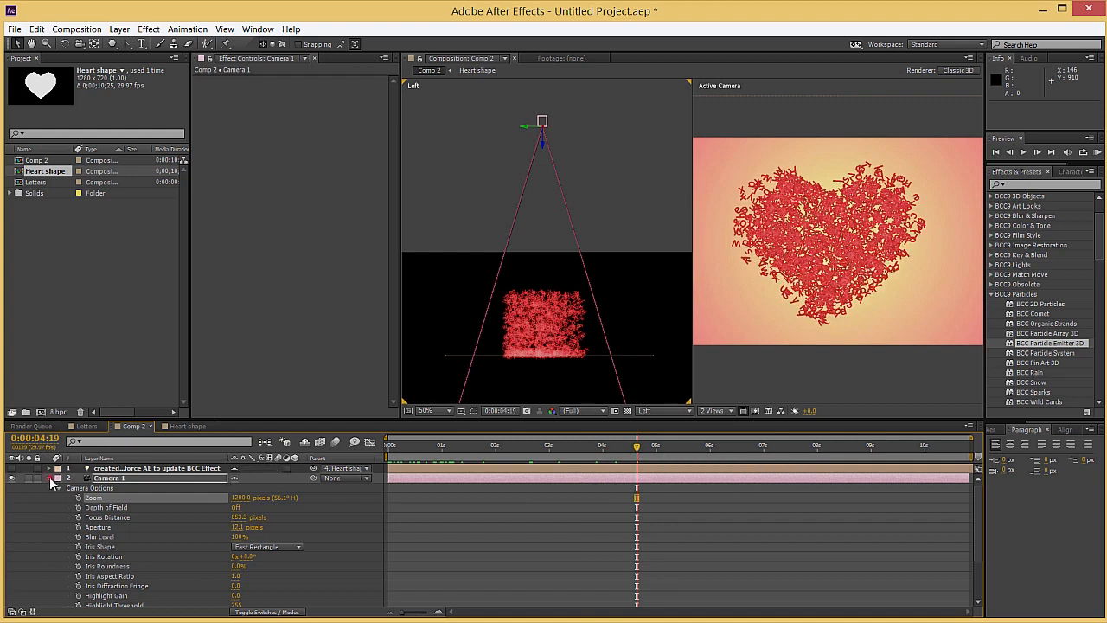
{"action": "left_click", "coordinate": [49, 479]}
Set the Particles layer's render Motion Blur to Smooth (fast) and check the falling letters at 0:00:00:28
{"action": "left_click", "coordinate": [109, 488]}
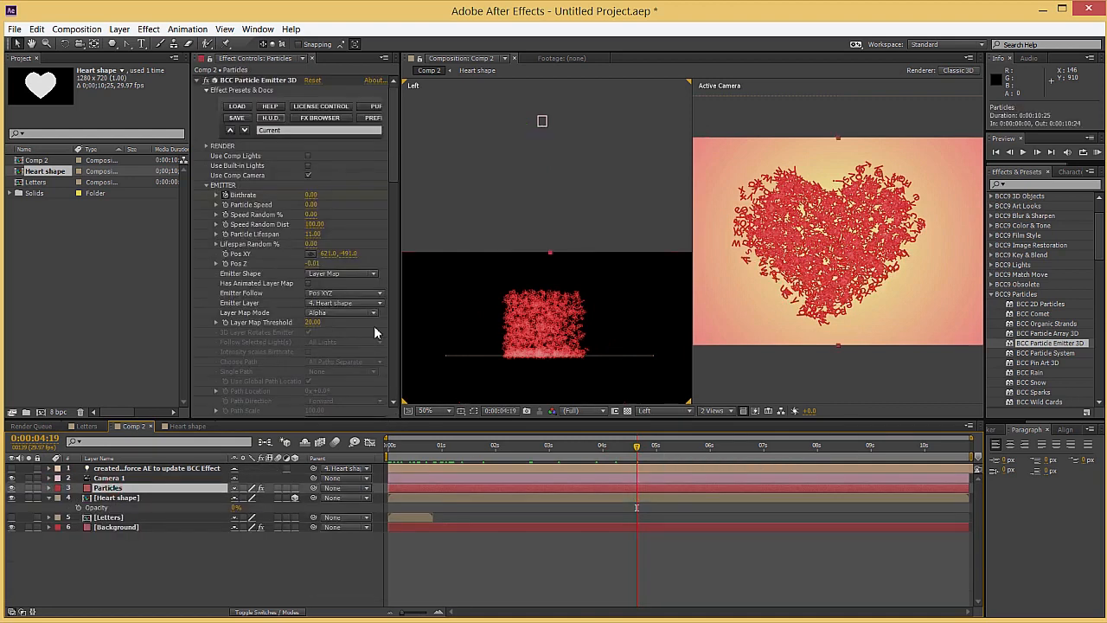
{"action": "left_click", "coordinate": [207, 185]}
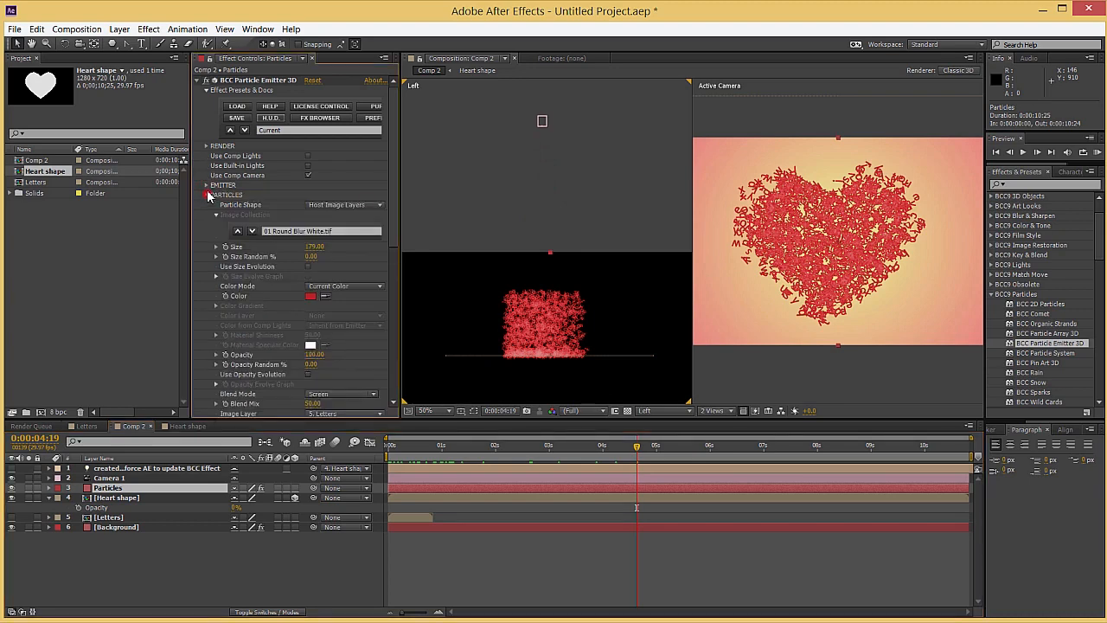
{"action": "left_click", "coordinate": [207, 194]}
{"action": "left_click", "coordinate": [207, 146]}
{"action": "left_click", "coordinate": [314, 195]}
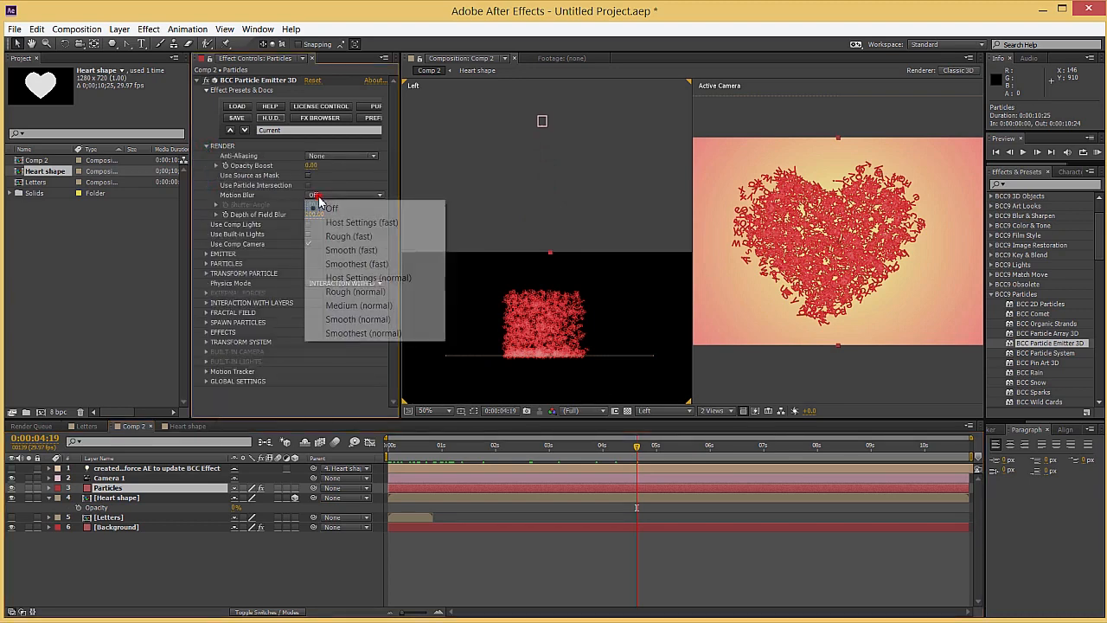
{"action": "left_click", "coordinate": [349, 251]}
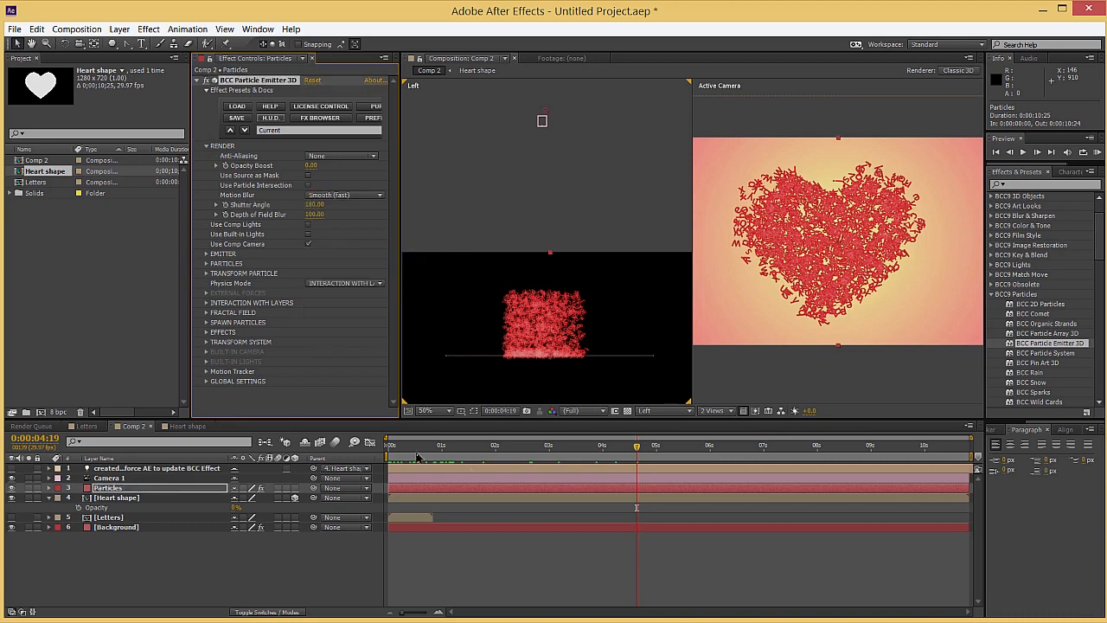
{"action": "left_click_drag", "start_coordinate": [403, 450], "coordinate": [440, 445]}
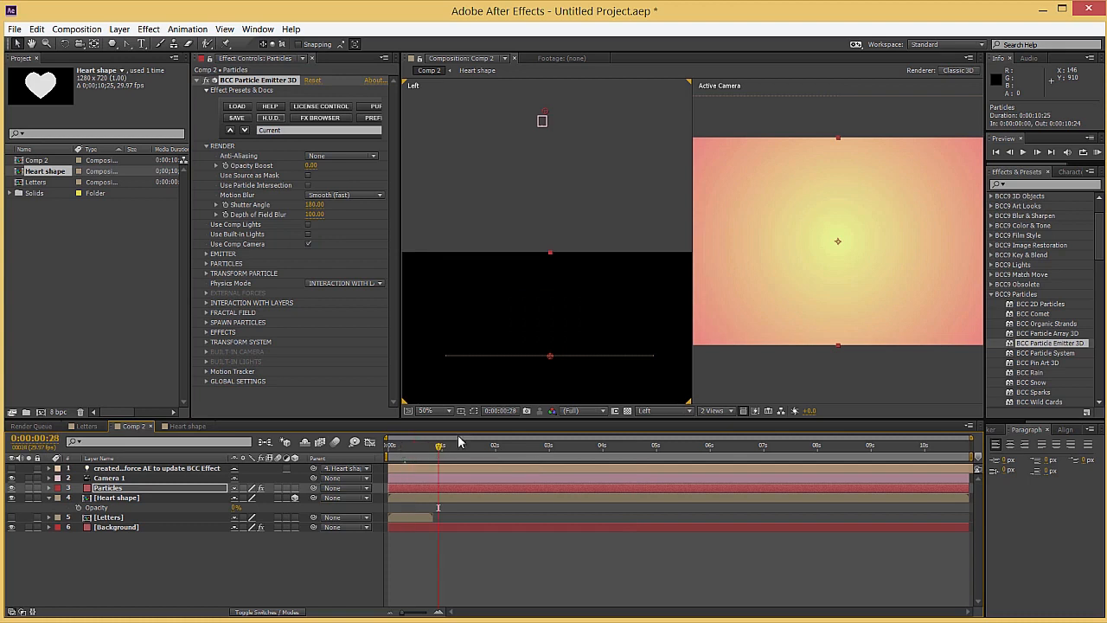
Show the composition in 1 View at Half resolution and run a RAM preview from the first frame
{"action": "left_click", "coordinate": [571, 411]}
{"action": "left_click", "coordinate": [588, 455]}
{"action": "left_click", "coordinate": [712, 411]}
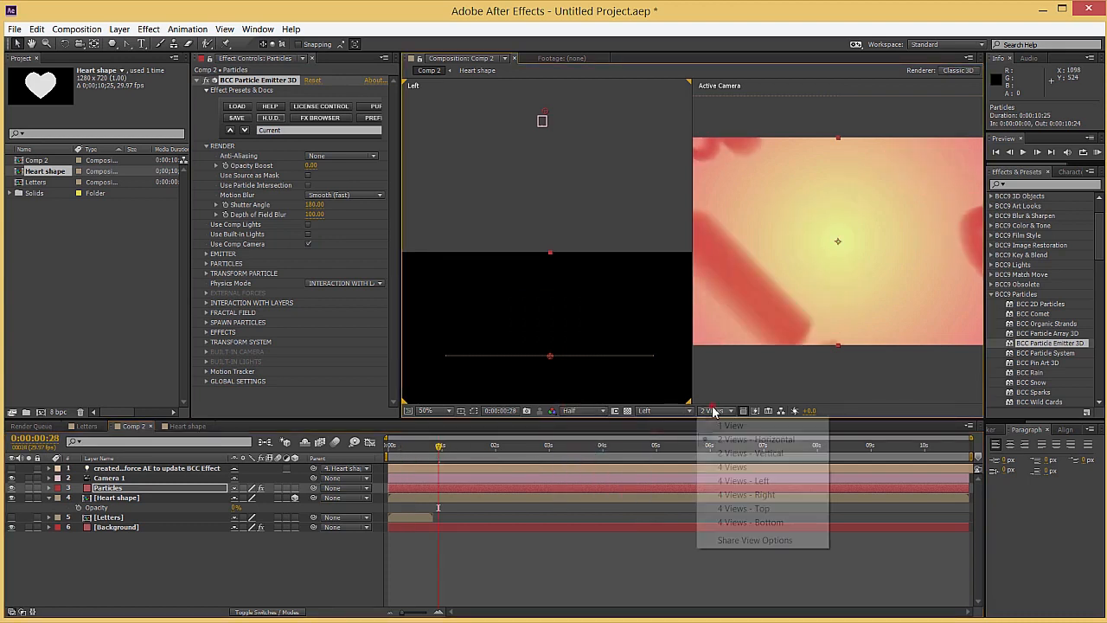
{"action": "left_click", "coordinate": [714, 423]}
{"action": "left_click_drag", "start_coordinate": [395, 447], "coordinate": [346, 446]}
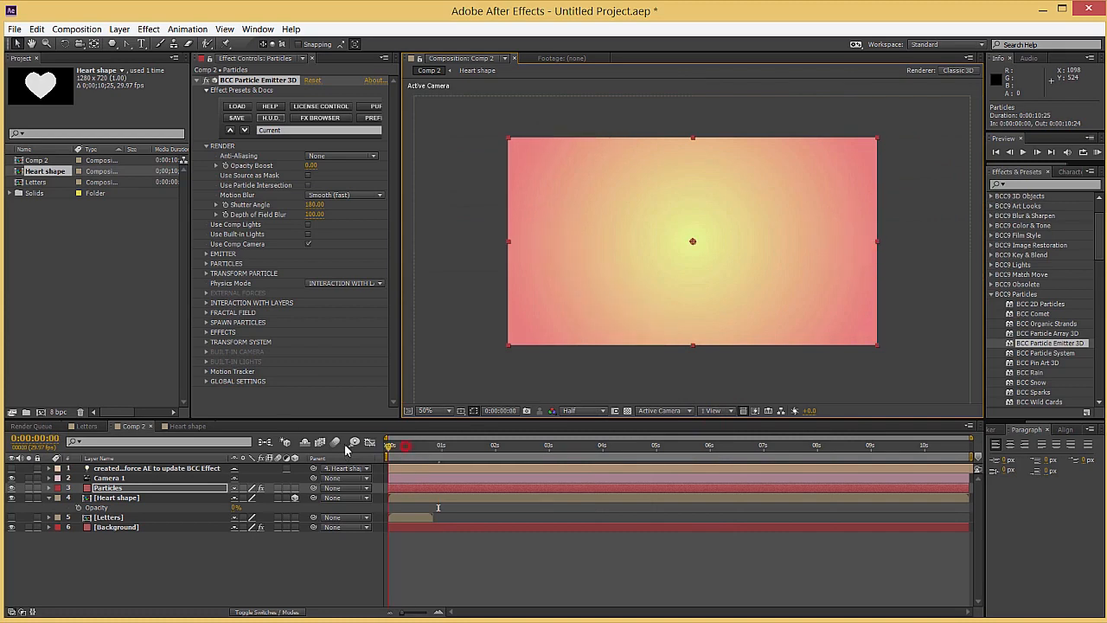
{"action": "key", "text": "KP_0"}
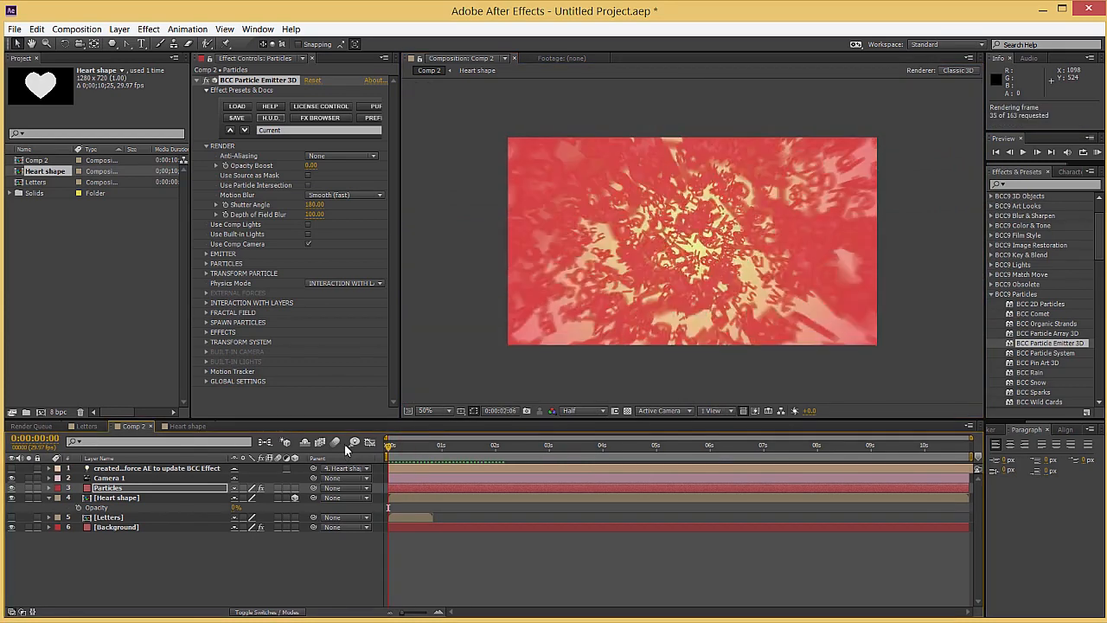
Turn the particles' Motion Blur off, keep the preview at Half resolution and go to 0:00:06:12
{"action": "left_click", "coordinate": [344, 194]}
{"action": "left_click", "coordinate": [336, 209]}
{"action": "left_click_drag", "start_coordinate": [598, 447], "coordinate": [627, 446]}
{"action": "left_click", "coordinate": [584, 411]}
{"action": "left_click", "coordinate": [588, 455]}
{"action": "left_click_drag", "start_coordinate": [610, 447], "coordinate": [658, 448]}
{"action": "left_click", "coordinate": [731, 447]}
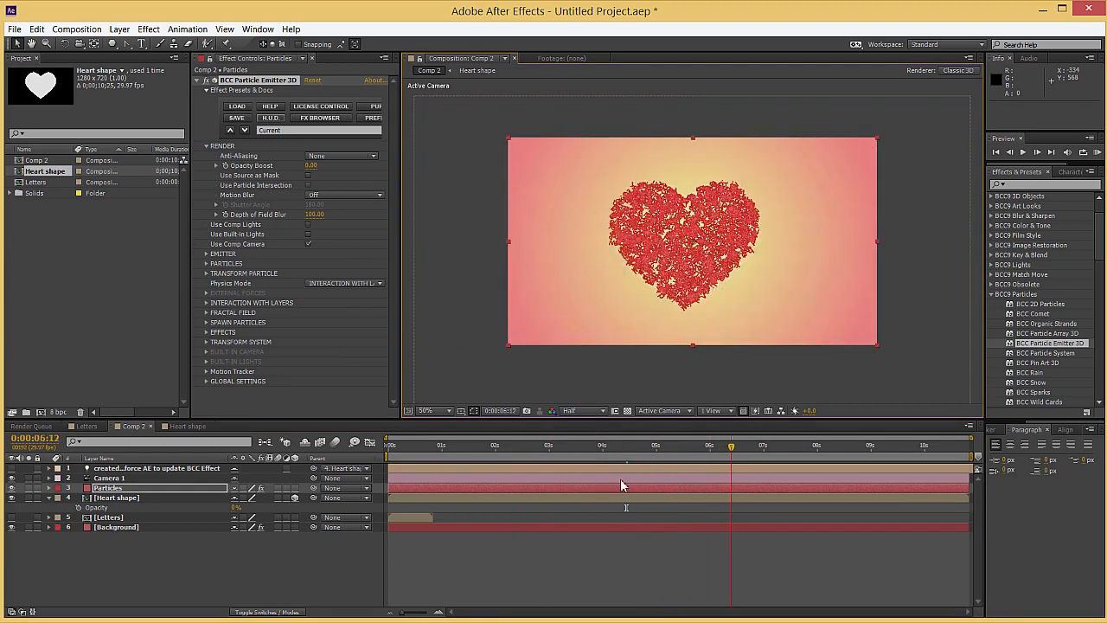
Create a new solid named Background hearts and apply the BCC Particle Array 3D effect to it
{"action": "left_click", "coordinate": [151, 551]}
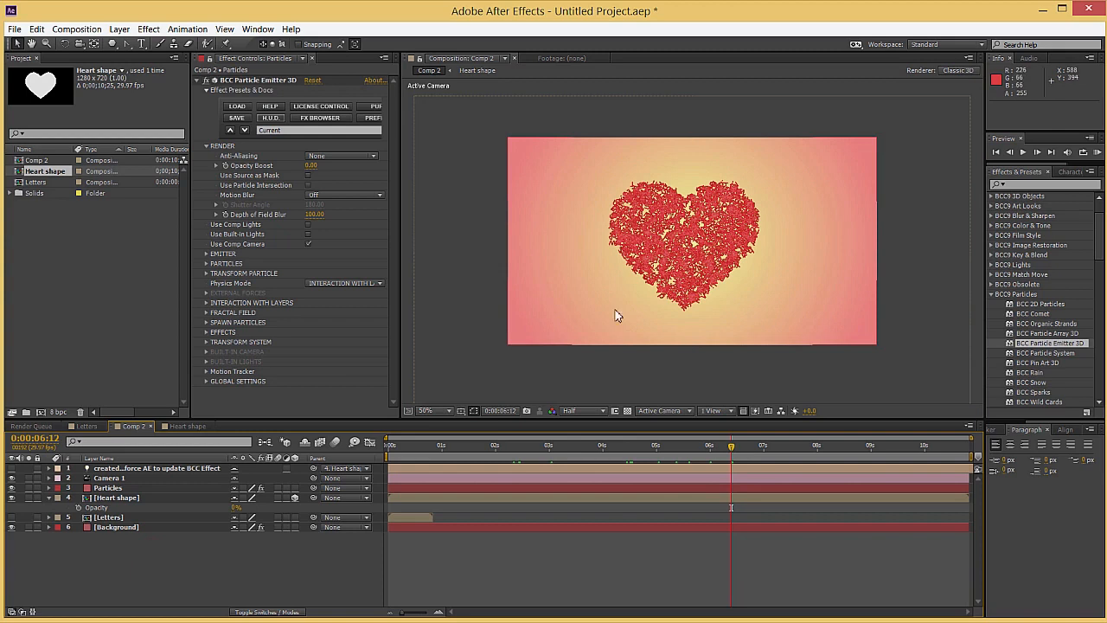
{"action": "left_click", "coordinate": [48, 497]}
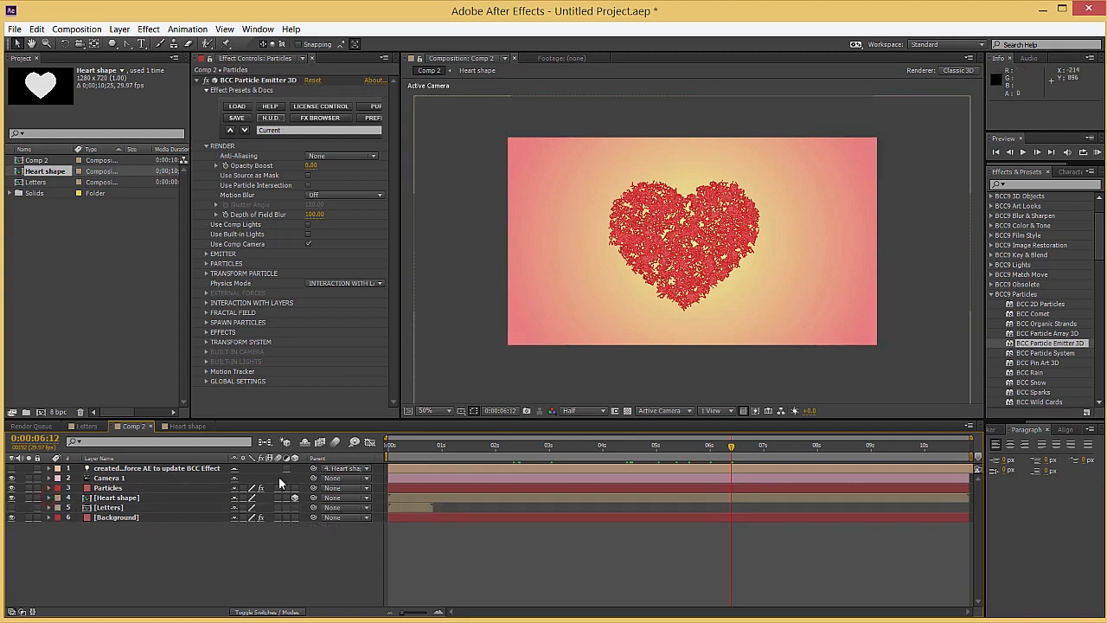
{"action": "right_click", "coordinate": [187, 548]}
{"action": "mouse_move", "coordinate": [279, 418]}
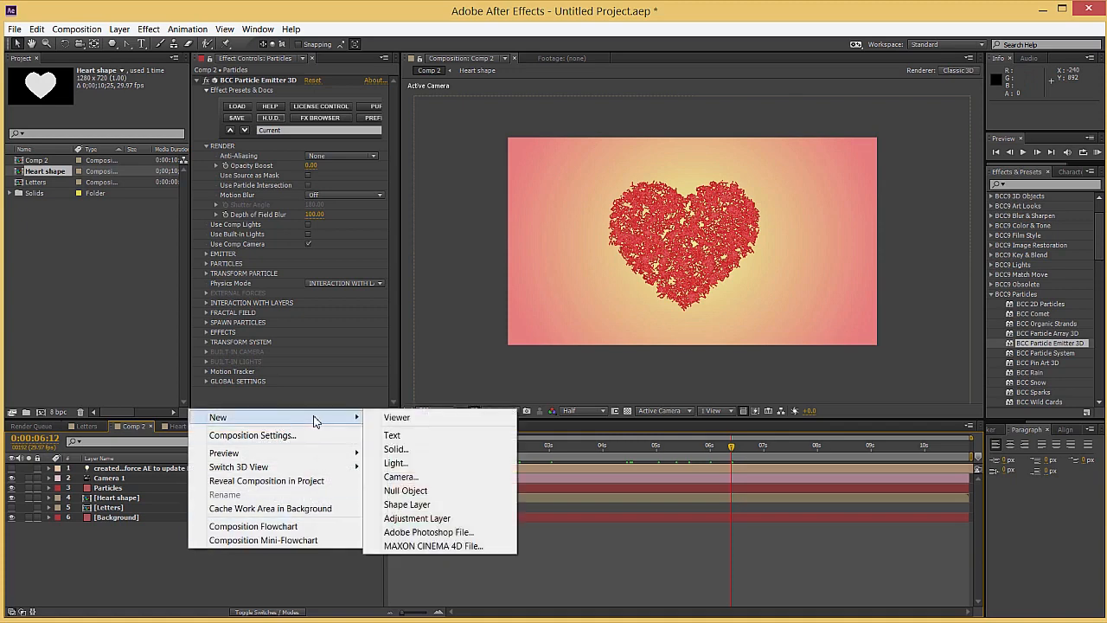
{"action": "left_click", "coordinate": [396, 449]}
{"action": "type", "text": "Background hearts"}
{"action": "left_click", "coordinate": [160, 235]}
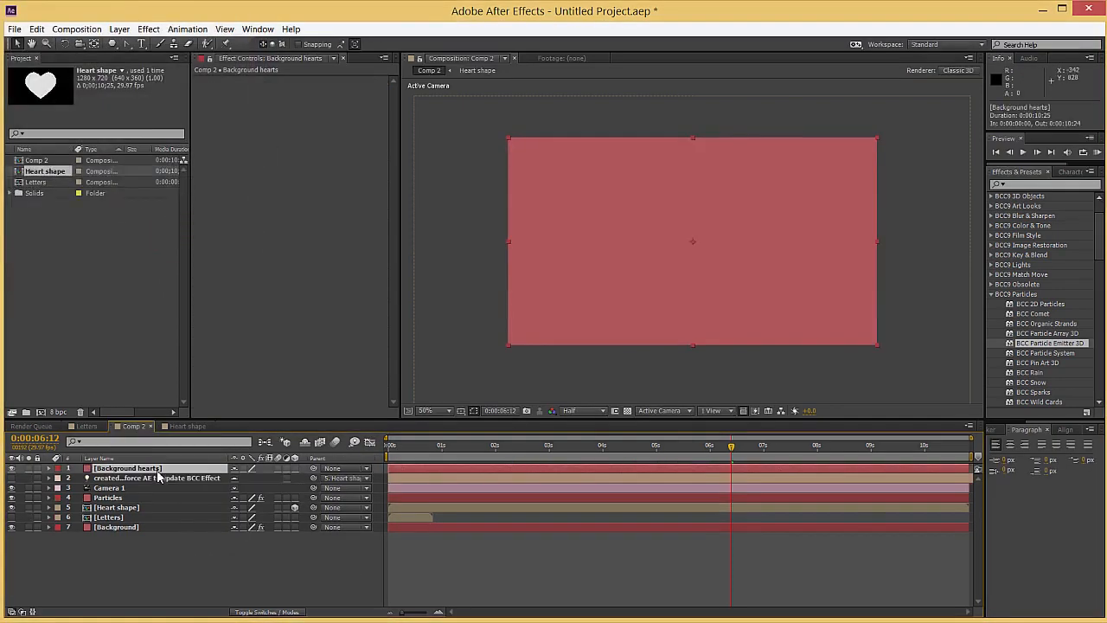
{"action": "left_click_drag", "start_coordinate": [1046, 333], "coordinate": [683, 320]}
{"action": "scroll", "coordinate": [598, 378], "scroll_direction": "up", "scroll_amount": 1}
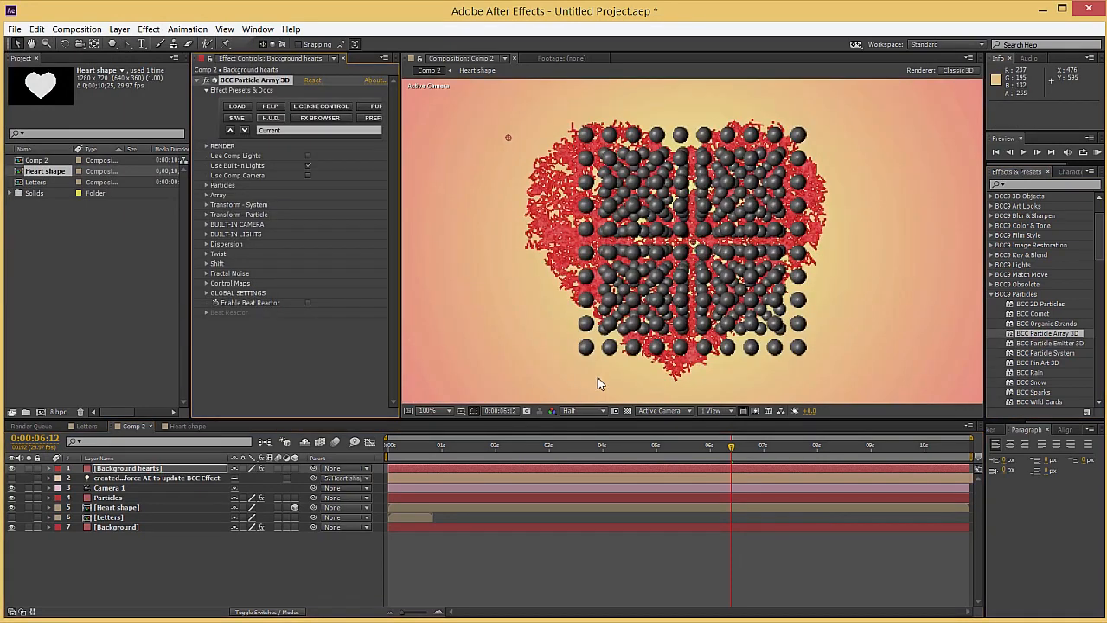
Enable Use Comp Camera and set the array to 5 particles in Y and 6 in Z, Master Scale 189 and Scale Y 64
{"action": "left_click", "coordinate": [206, 195]}
{"action": "left_click_drag", "start_coordinate": [316, 252], "coordinate": [358, 251]}
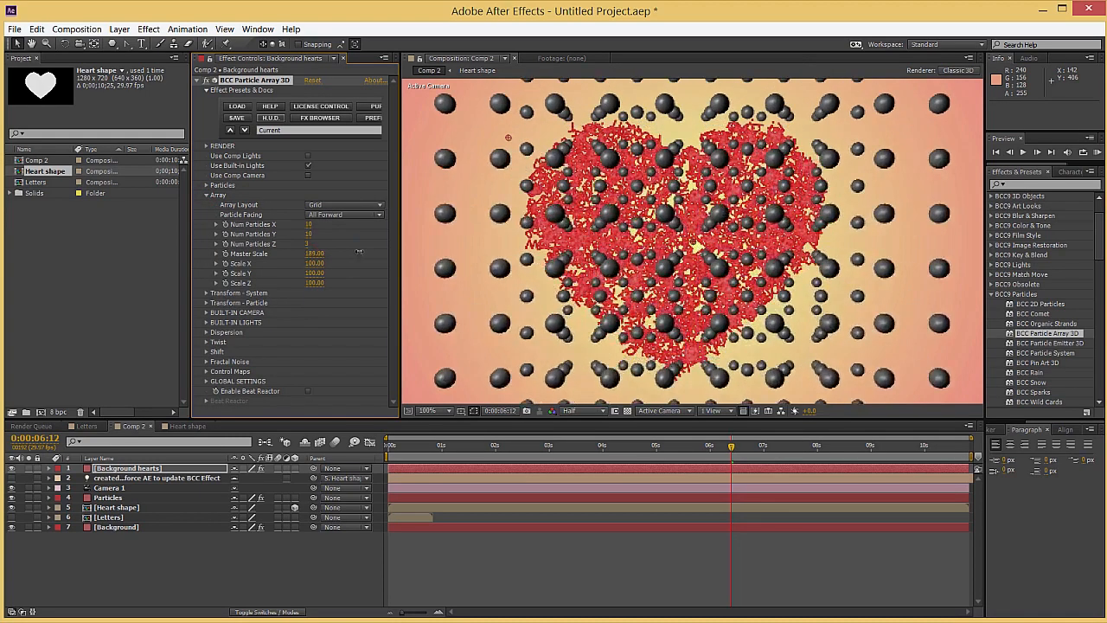
{"action": "left_click", "coordinate": [308, 175]}
{"action": "key", "text": "comma"}
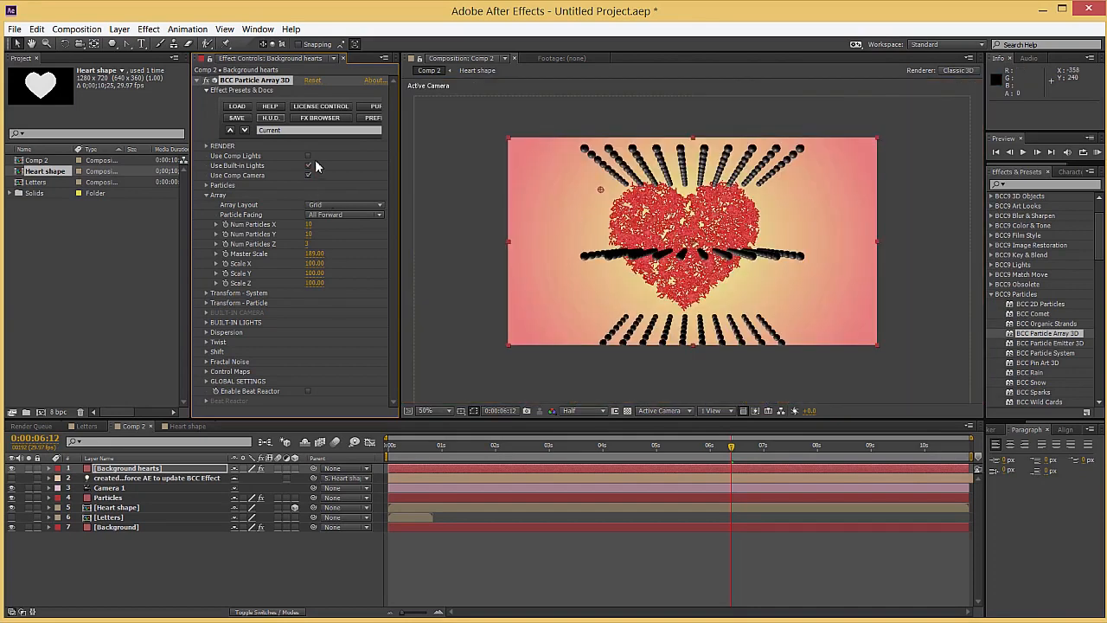
{"action": "left_click_drag", "start_coordinate": [307, 246], "coordinate": [277, 235]}
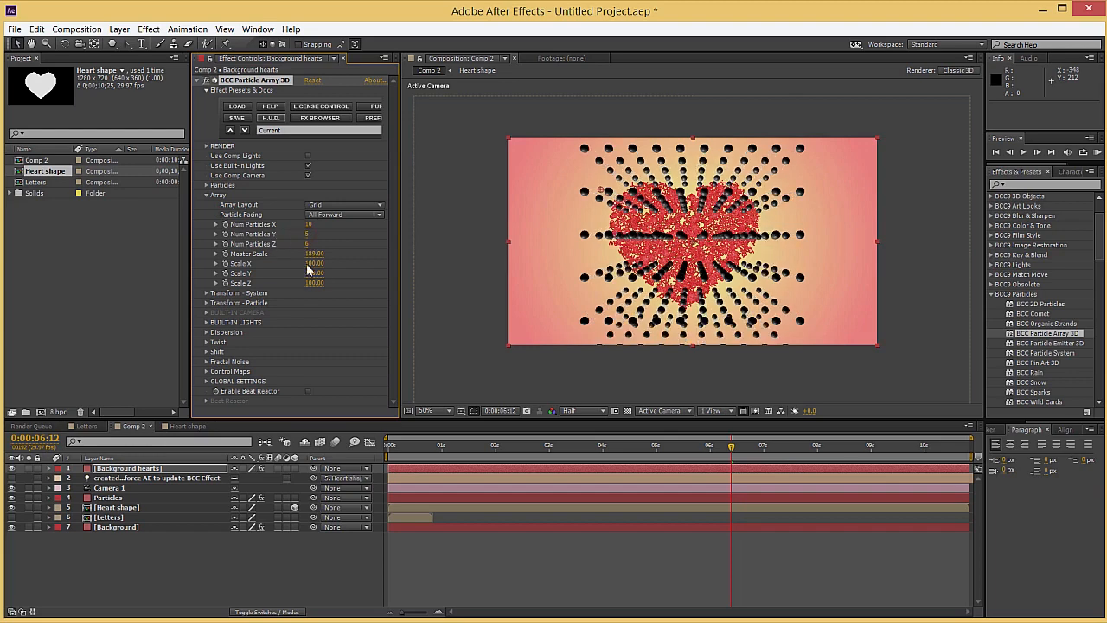
{"action": "left_click_drag", "start_coordinate": [314, 272], "coordinate": [296, 273]}
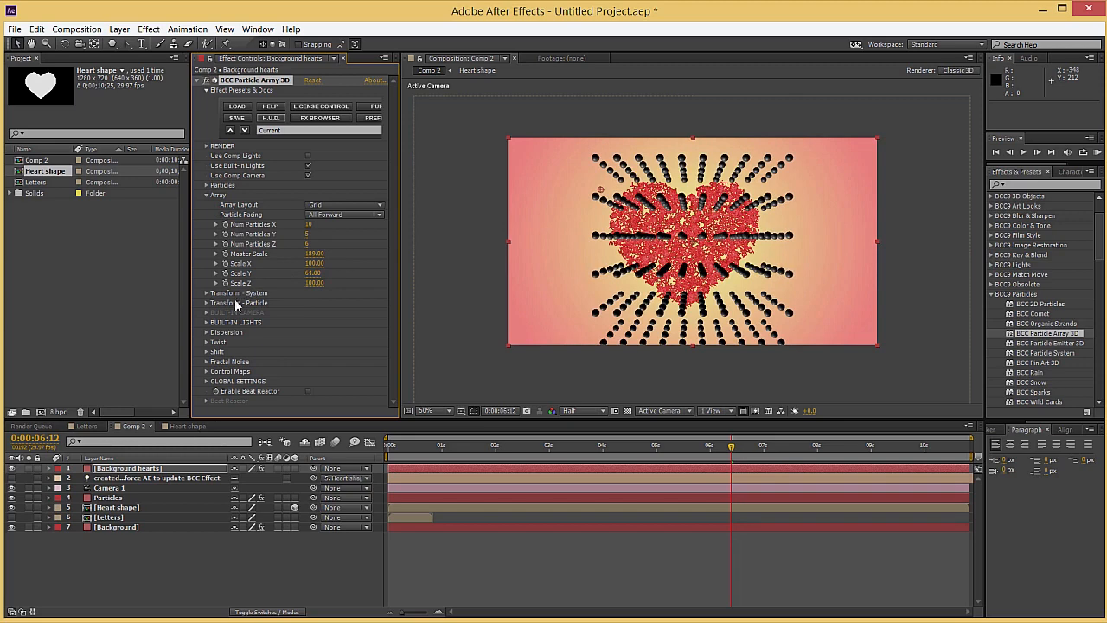
Scatter the array with Disperse Master 324, widen it to Scale X 198 and check it up to 0:00:07:12
{"action": "left_click", "coordinate": [205, 332]}
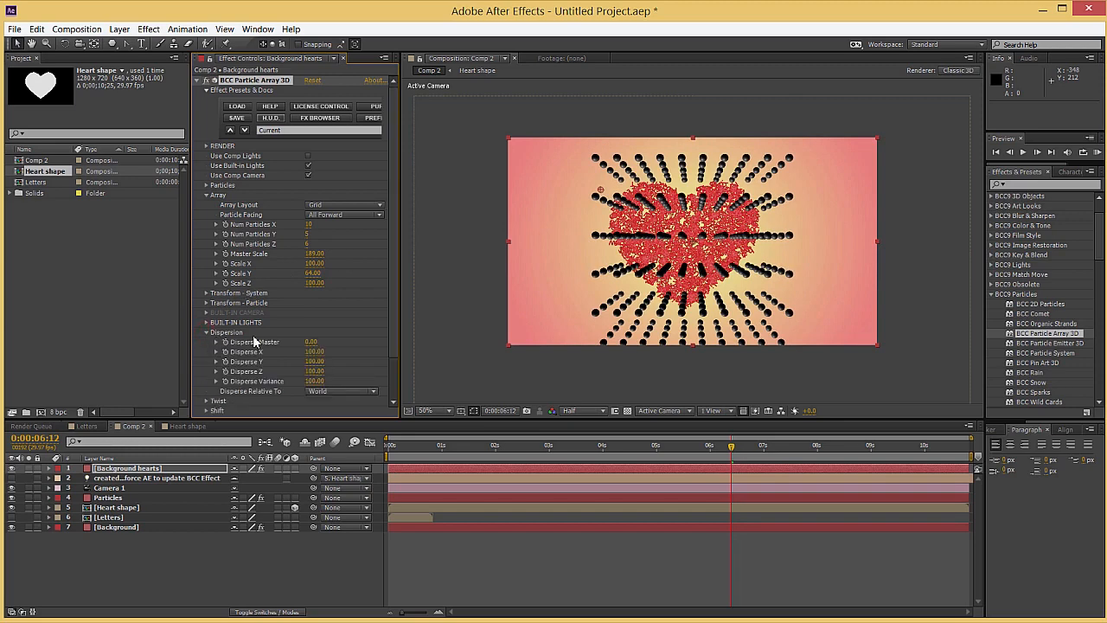
{"action": "left_click_drag", "start_coordinate": [314, 344], "coordinate": [433, 334]}
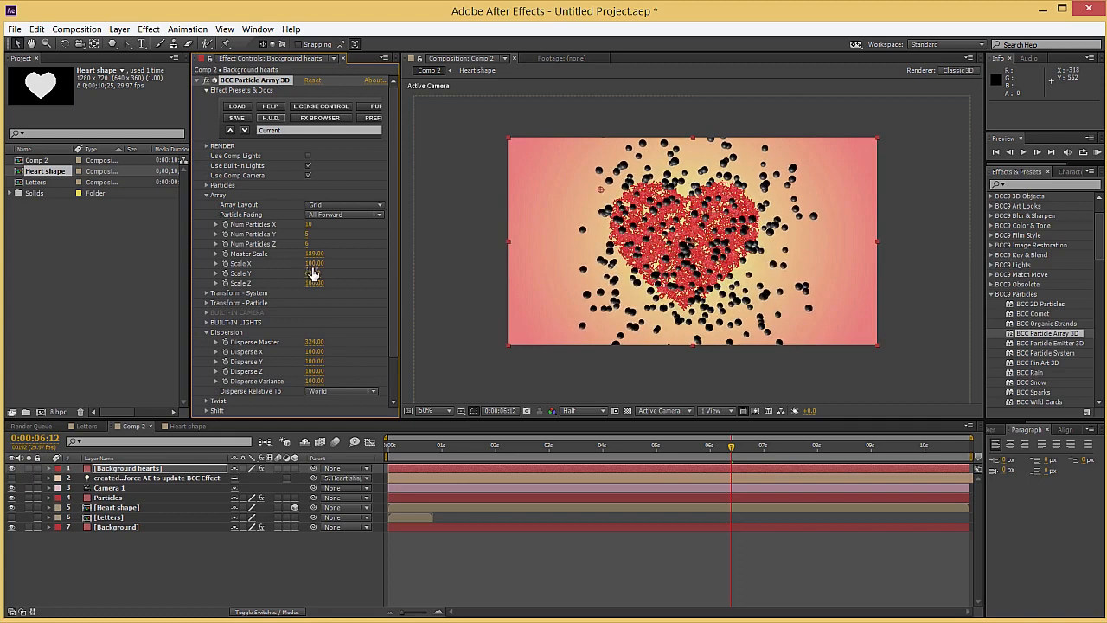
{"action": "left_click_drag", "start_coordinate": [314, 264], "coordinate": [368, 263]}
{"action": "left_click_drag", "start_coordinate": [451, 446], "coordinate": [786, 449]}
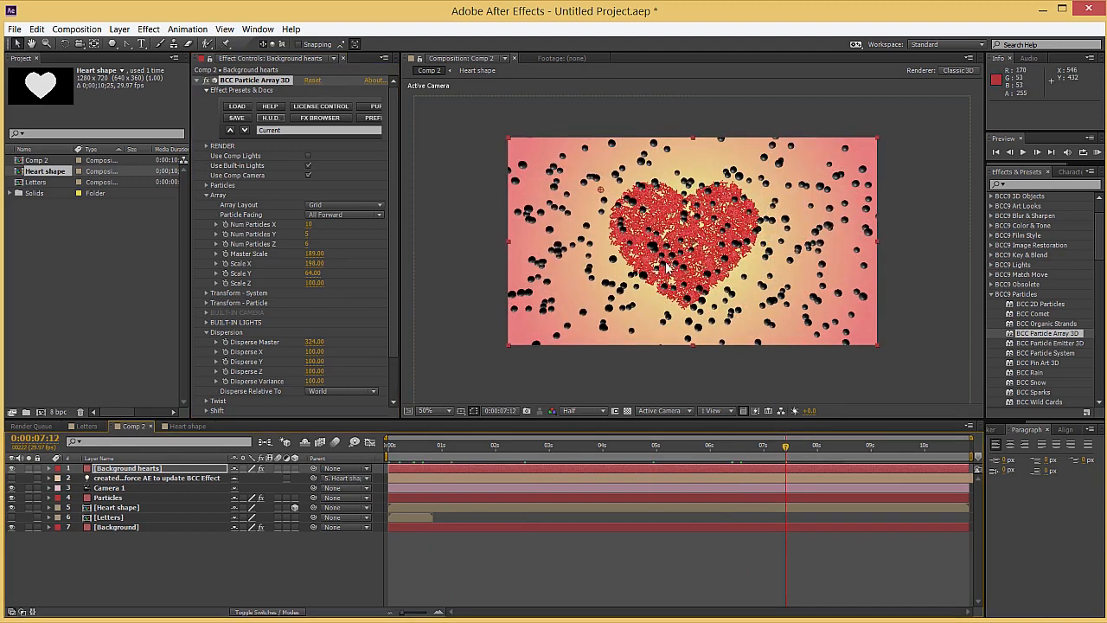
Solo the Background hearts and Background layers and check the scattered spheres at 0:00:07:05
{"action": "left_click", "coordinate": [29, 468]}
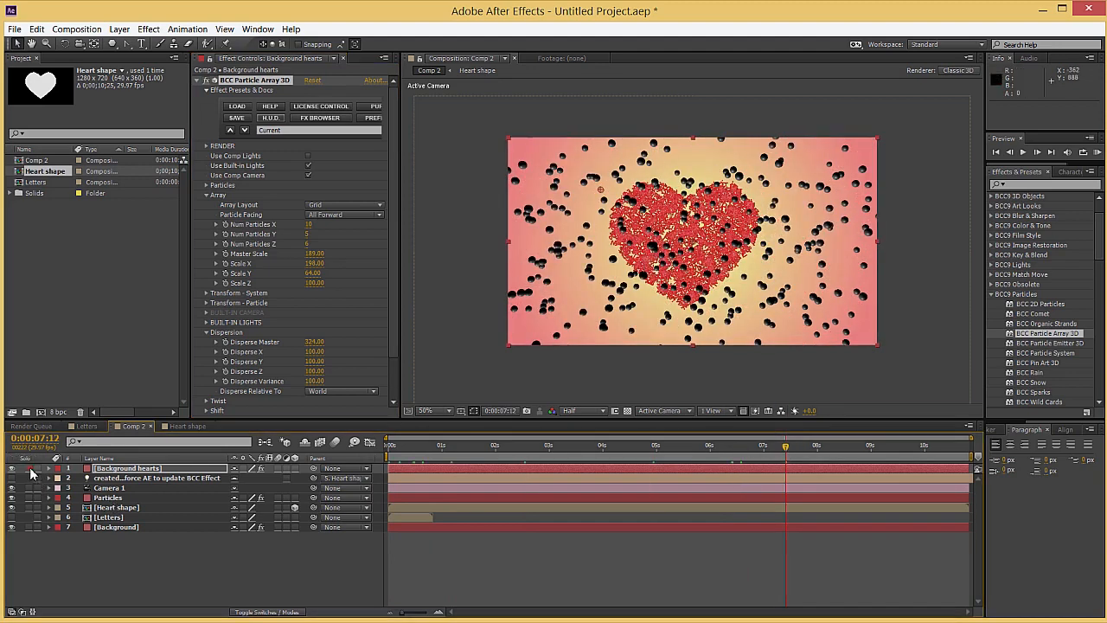
{"action": "left_click", "coordinate": [29, 526]}
{"action": "left_click_drag", "start_coordinate": [588, 445], "coordinate": [772, 446]}
{"action": "scroll", "coordinate": [267, 319], "scroll_direction": "down", "scroll_amount": 2}
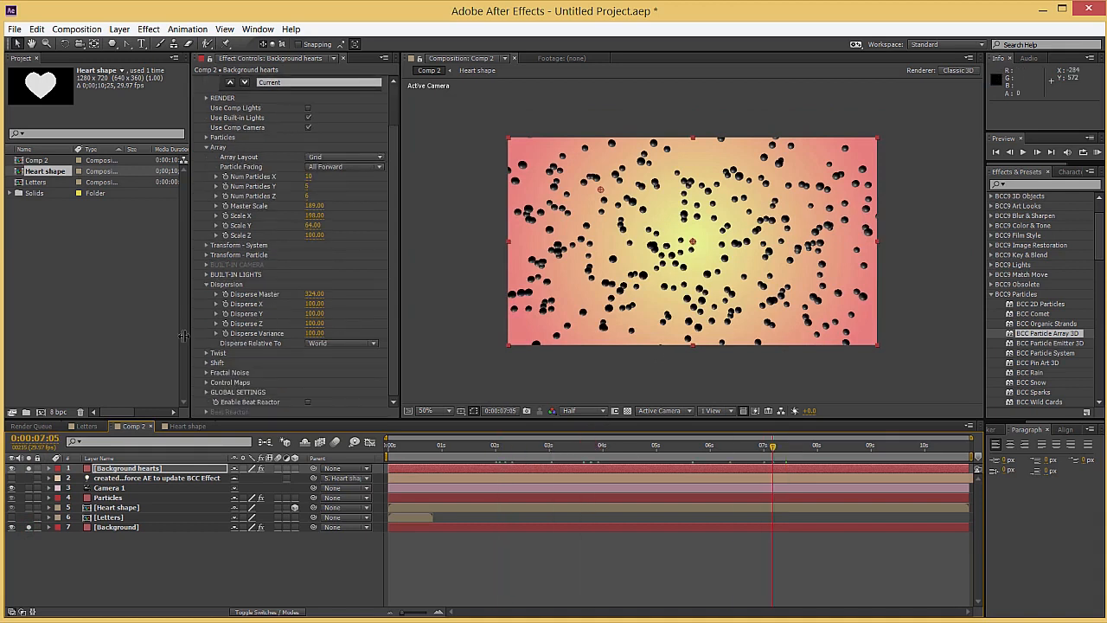
Set the Fractal Noise Amplitude to 21, turn on Individual Particle Noise and check the particles at 0:00:04:26
{"action": "left_click", "coordinate": [208, 373]}
{"action": "scroll", "coordinate": [304, 256], "scroll_direction": "down", "scroll_amount": 5}
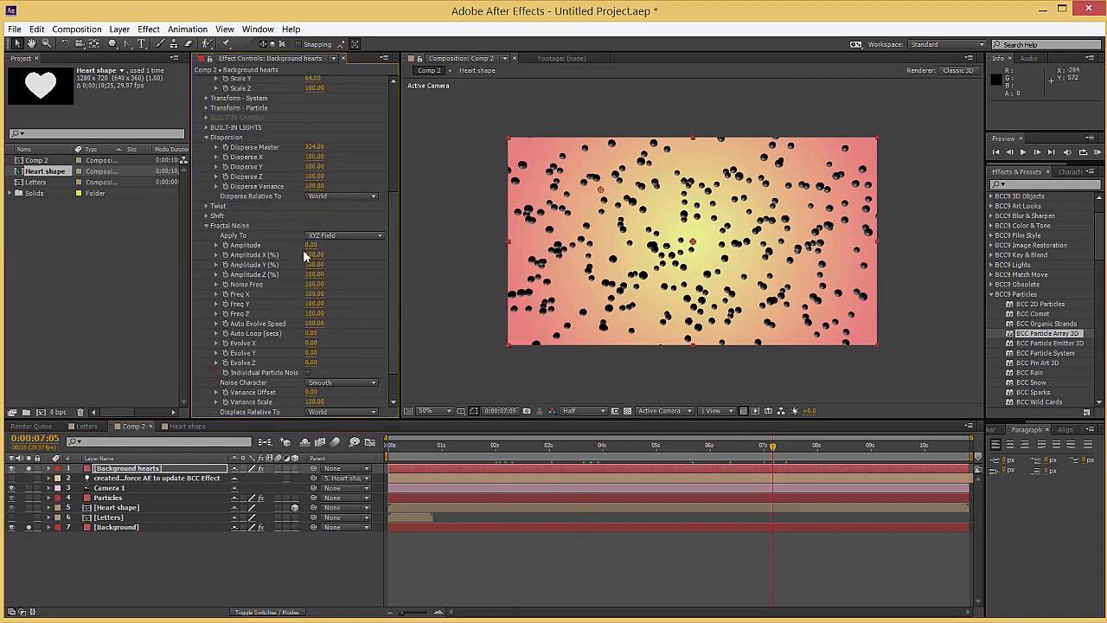
{"action": "left_click_drag", "start_coordinate": [313, 247], "coordinate": [326, 245]}
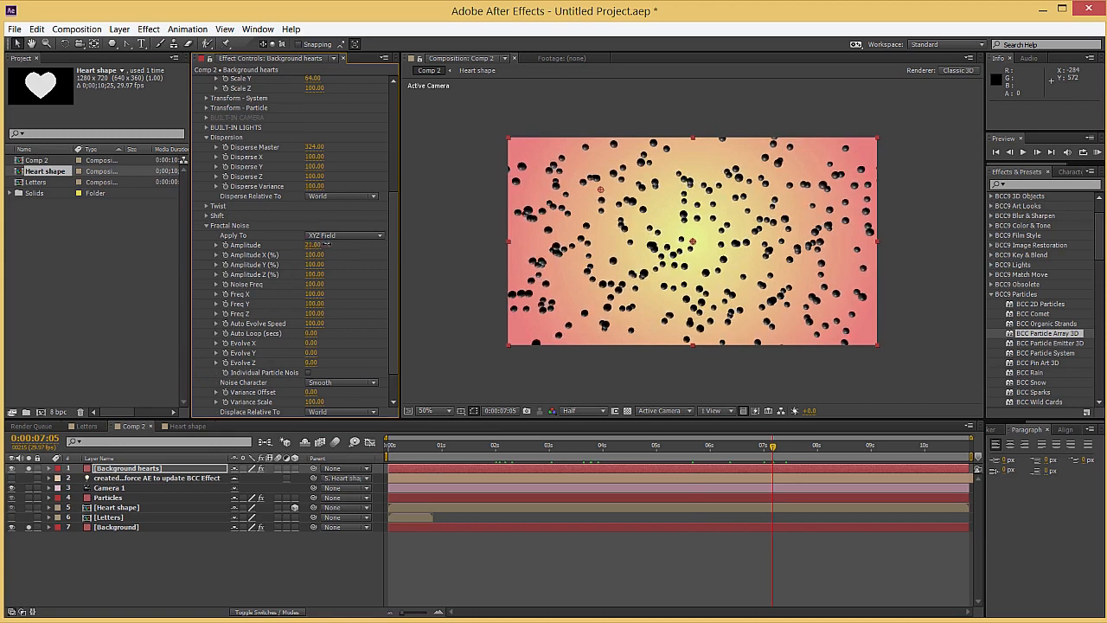
{"action": "left_click", "coordinate": [308, 373]}
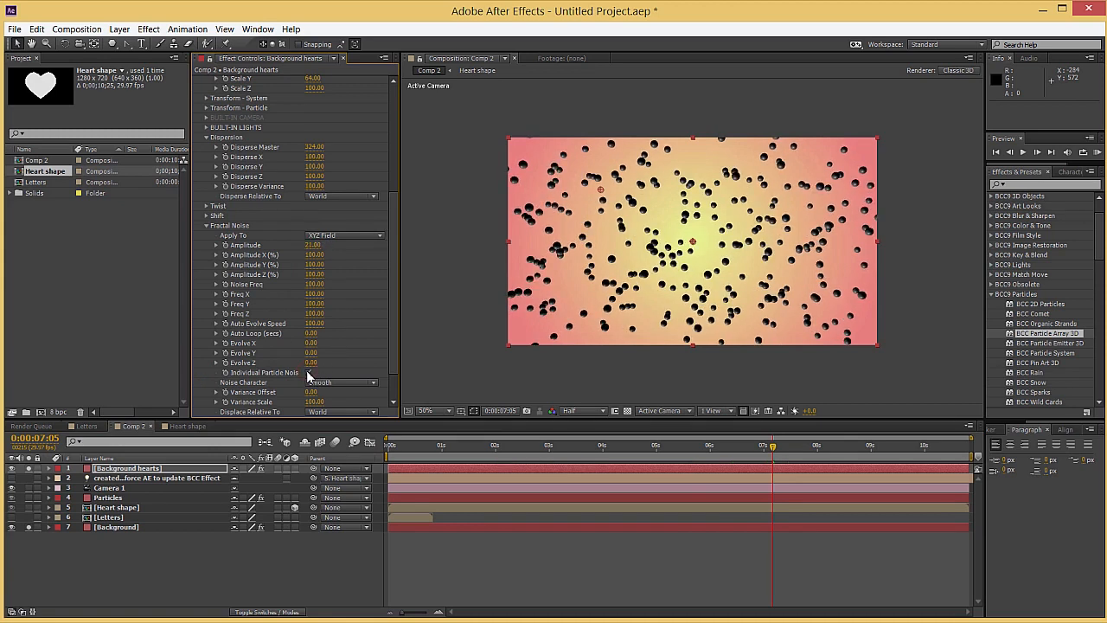
{"action": "left_click_drag", "start_coordinate": [714, 448], "coordinate": [649, 448]}
Set the Fractal Noise Auto Evolve Speed to 25 and preview the particle motion from the start
{"action": "scroll", "coordinate": [256, 327], "scroll_direction": "down", "scroll_amount": 2}
{"action": "left_click", "coordinate": [312, 285]}
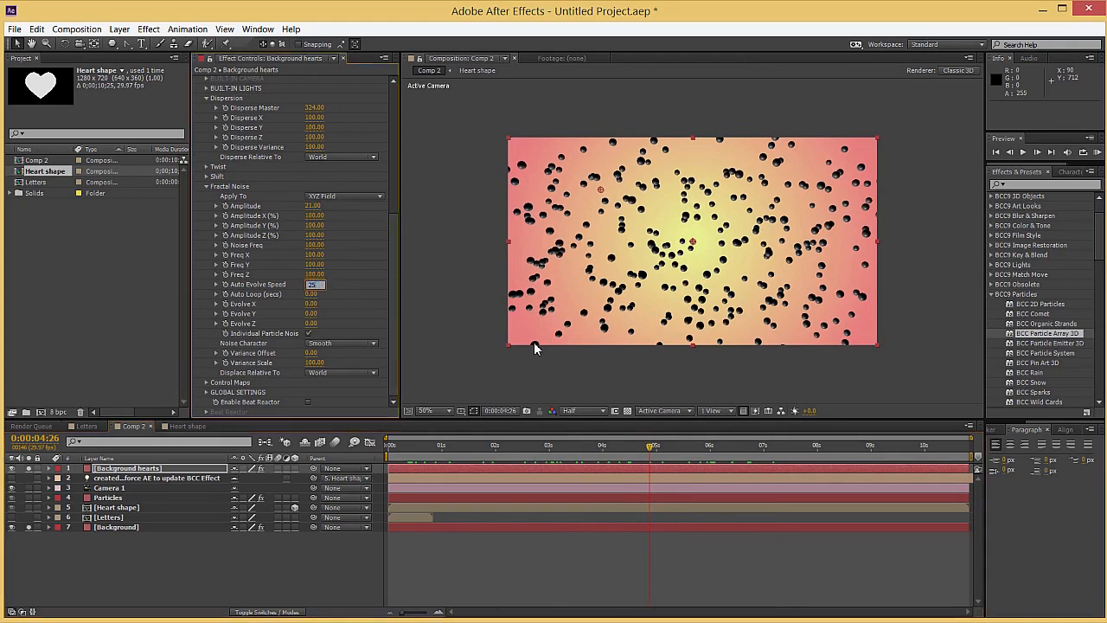
{"action": "key", "text": "Return"}
{"action": "key", "text": "KP_0"}
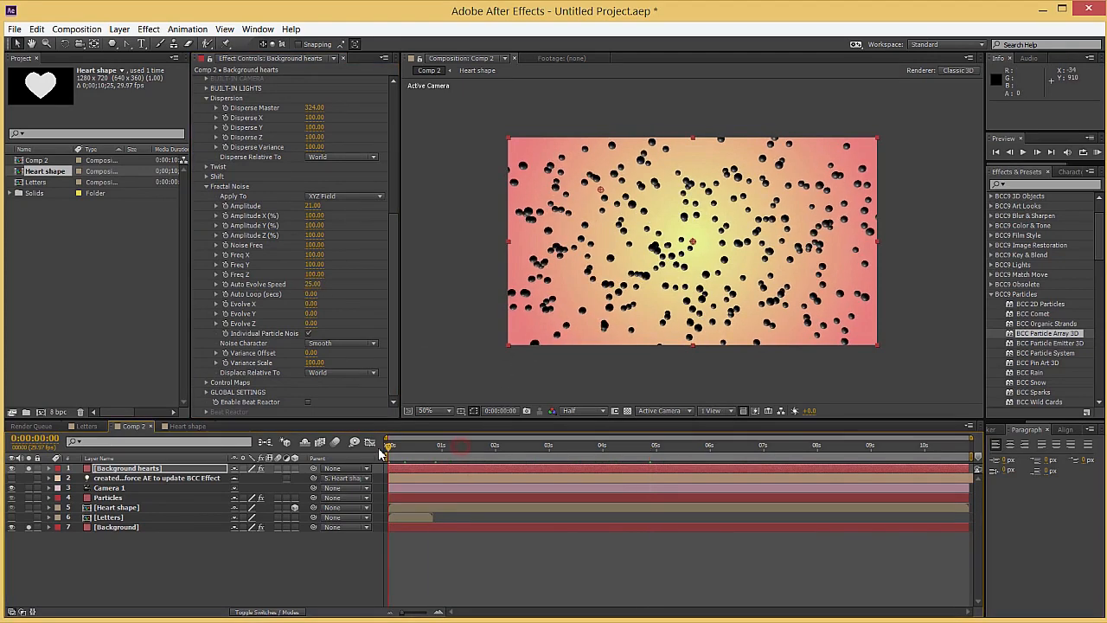
{"action": "key", "text": "space"}
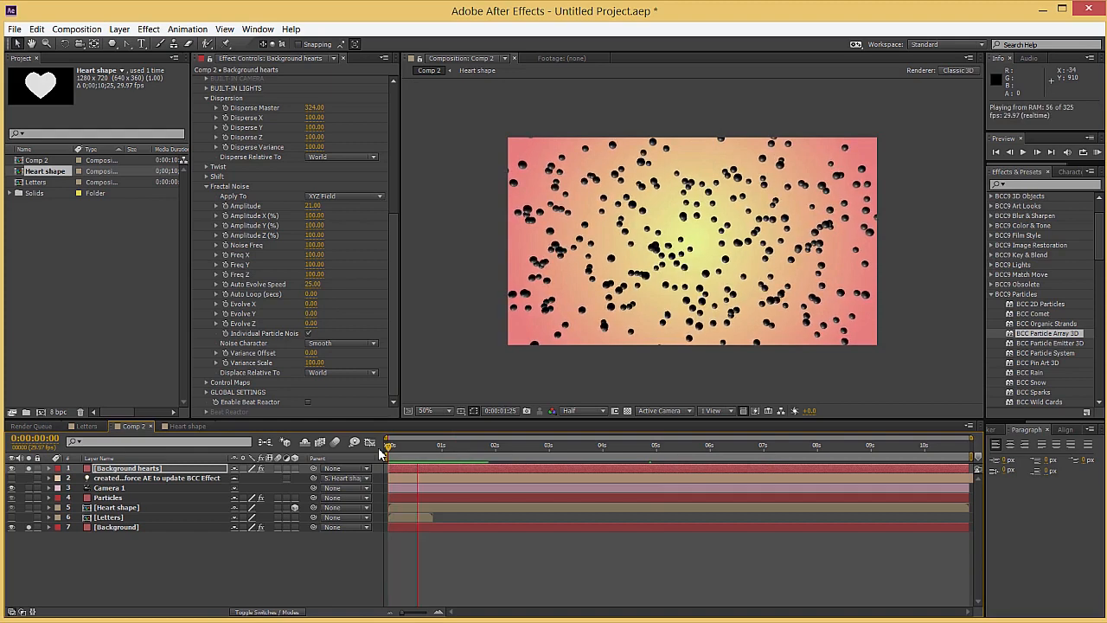
{"action": "key", "text": "space"}
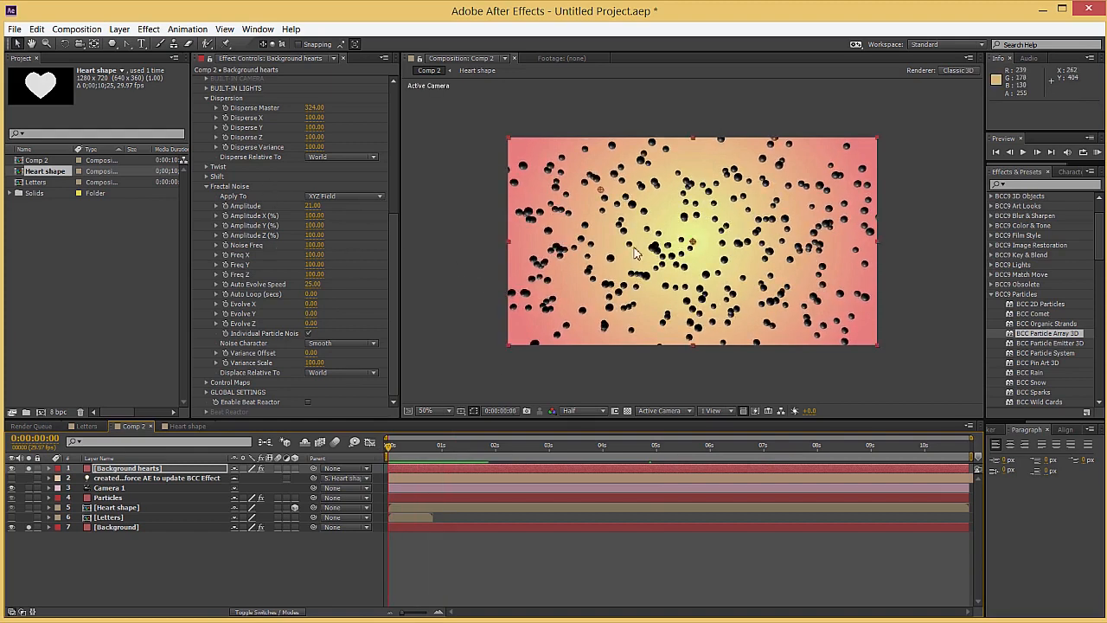
Set the Particle Shape to Image Layers, using the Heart shape layer as the Image Layer
{"action": "scroll", "coordinate": [699, 230], "scroll_direction": "up", "scroll_amount": 1}
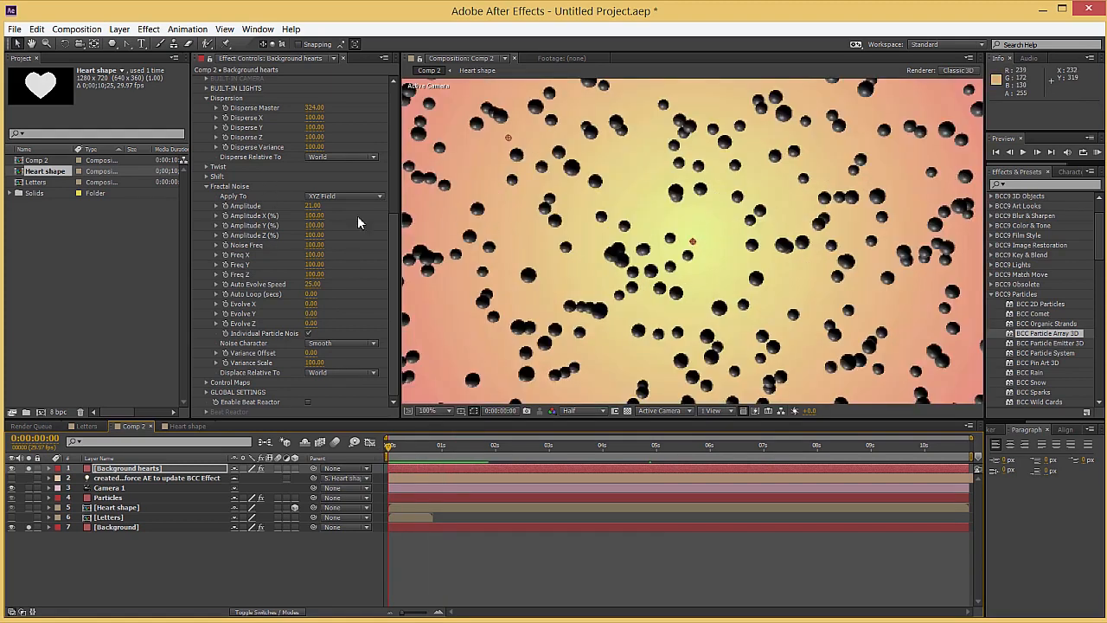
{"action": "left_click", "coordinate": [206, 187]}
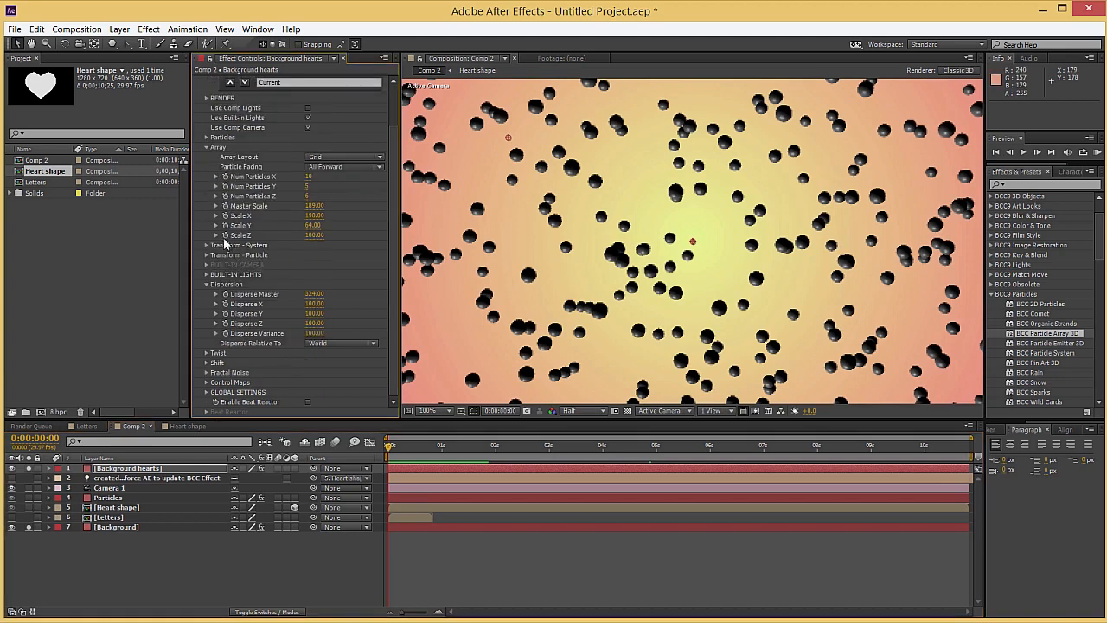
{"action": "left_click", "coordinate": [208, 137]}
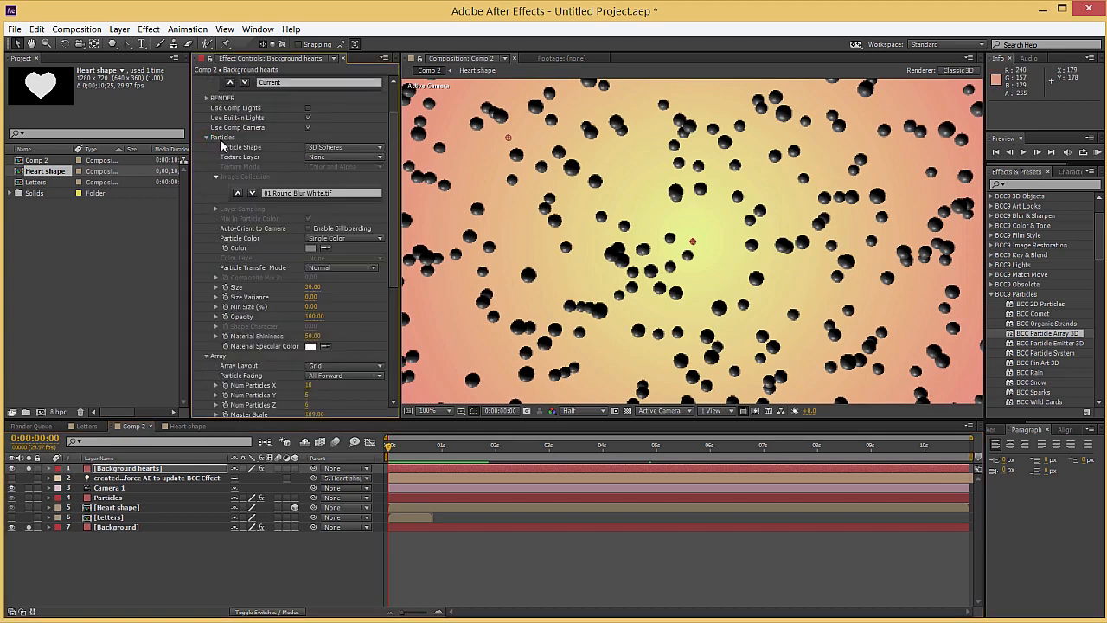
{"action": "left_click", "coordinate": [361, 154]}
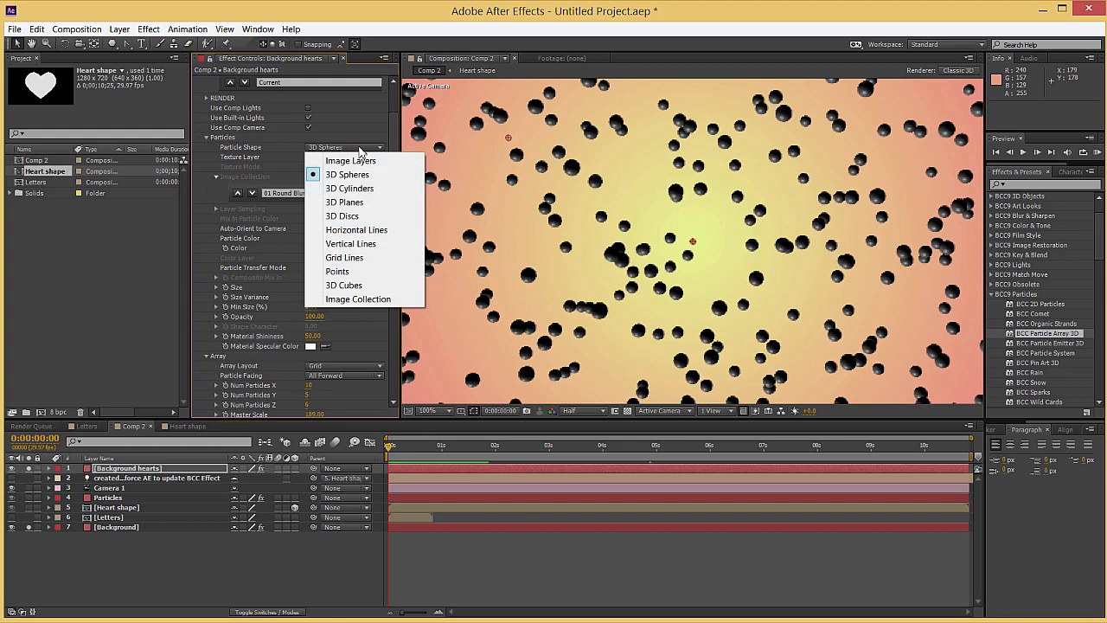
{"action": "left_click", "coordinate": [349, 161]}
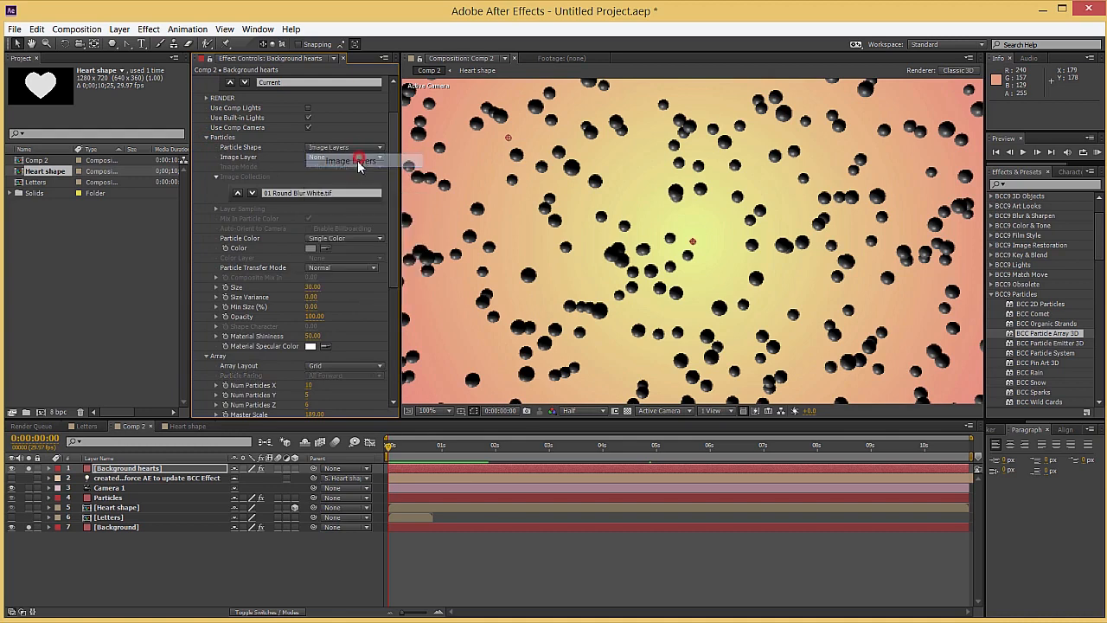
{"action": "left_click", "coordinate": [337, 160]}
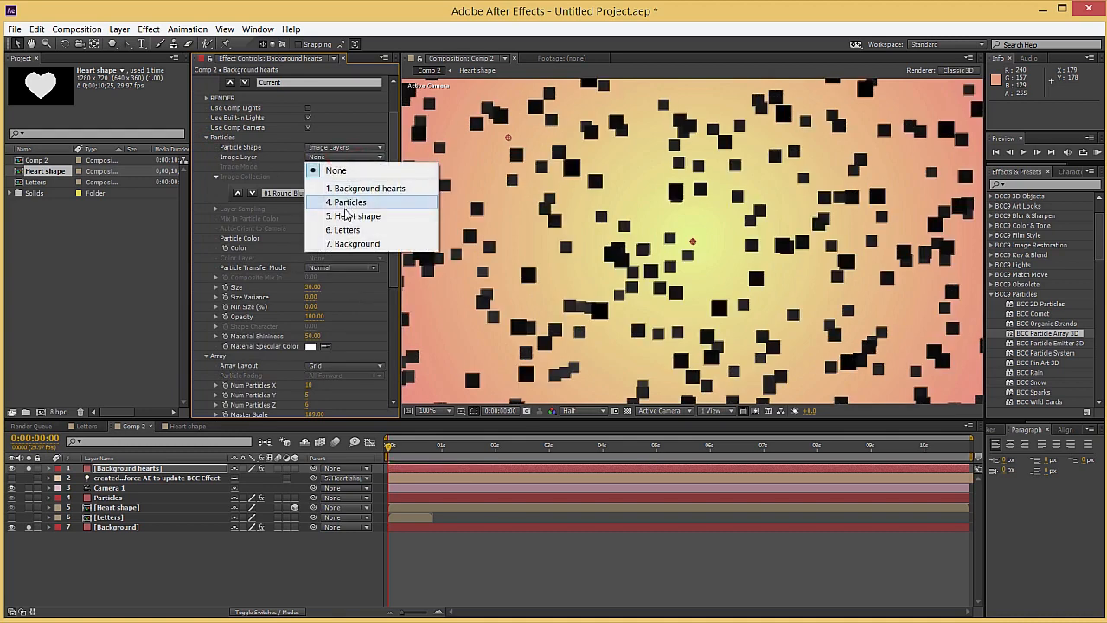
{"action": "left_click", "coordinate": [344, 216]}
{"action": "scroll", "coordinate": [583, 266], "scroll_direction": "down", "scroll_amount": 2}
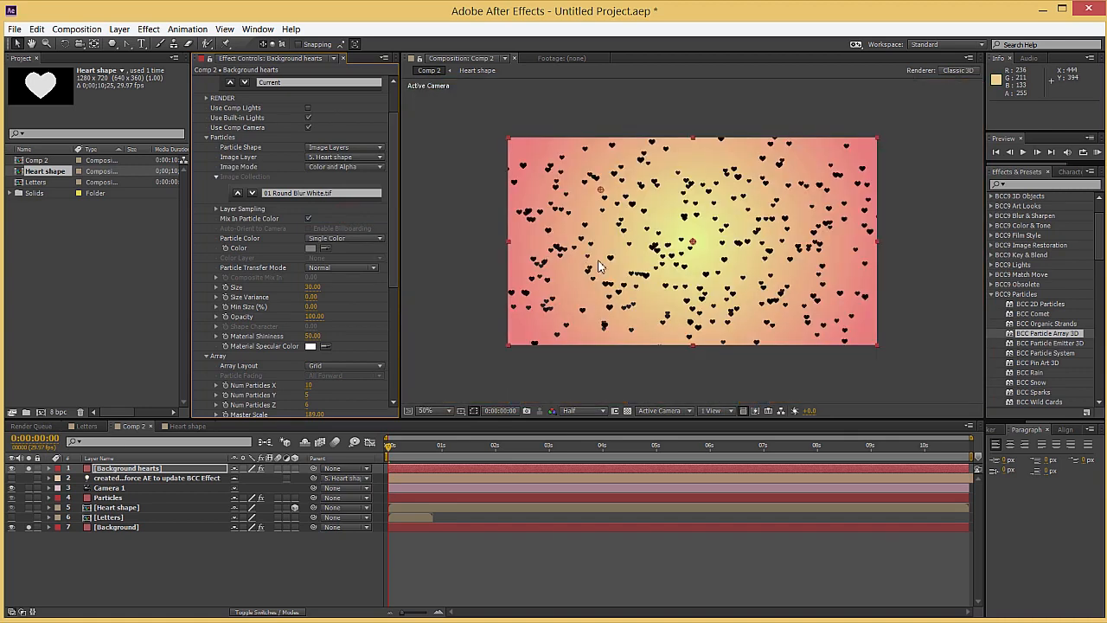
Set the Image Mode to Alpha Only and the particle color to white (FFFFFF)
{"action": "scroll", "coordinate": [643, 262], "scroll_direction": "up", "scroll_amount": 2}
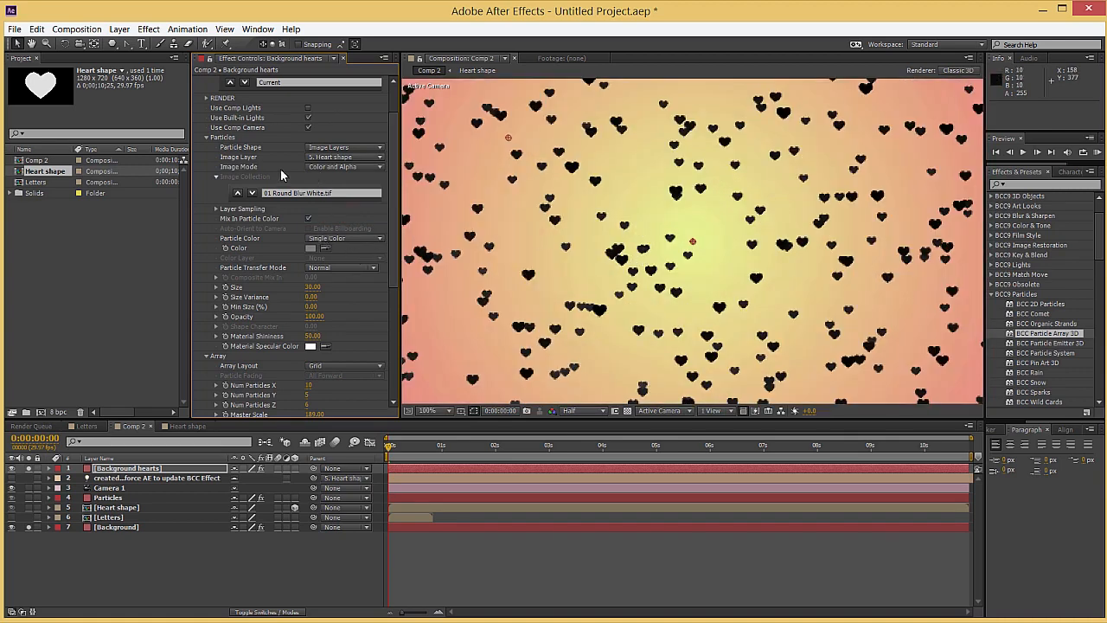
{"action": "left_click", "coordinate": [319, 173]}
{"action": "left_click", "coordinate": [333, 179]}
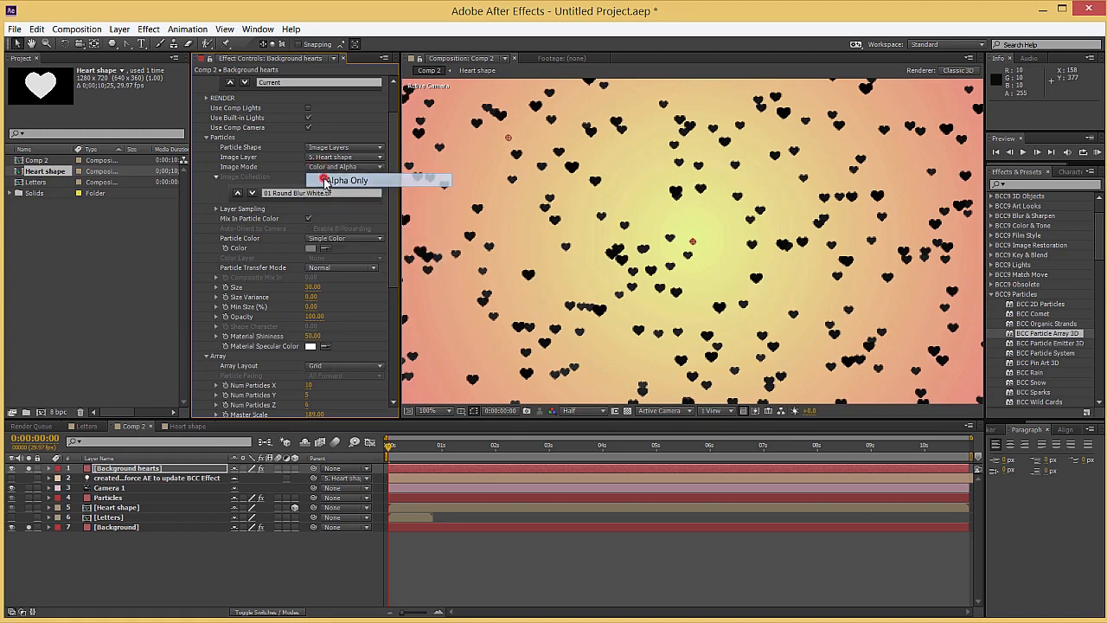
{"action": "left_click", "coordinate": [311, 249]}
{"action": "left_click_drag", "start_coordinate": [89, 72], "coordinate": [11, 28]}
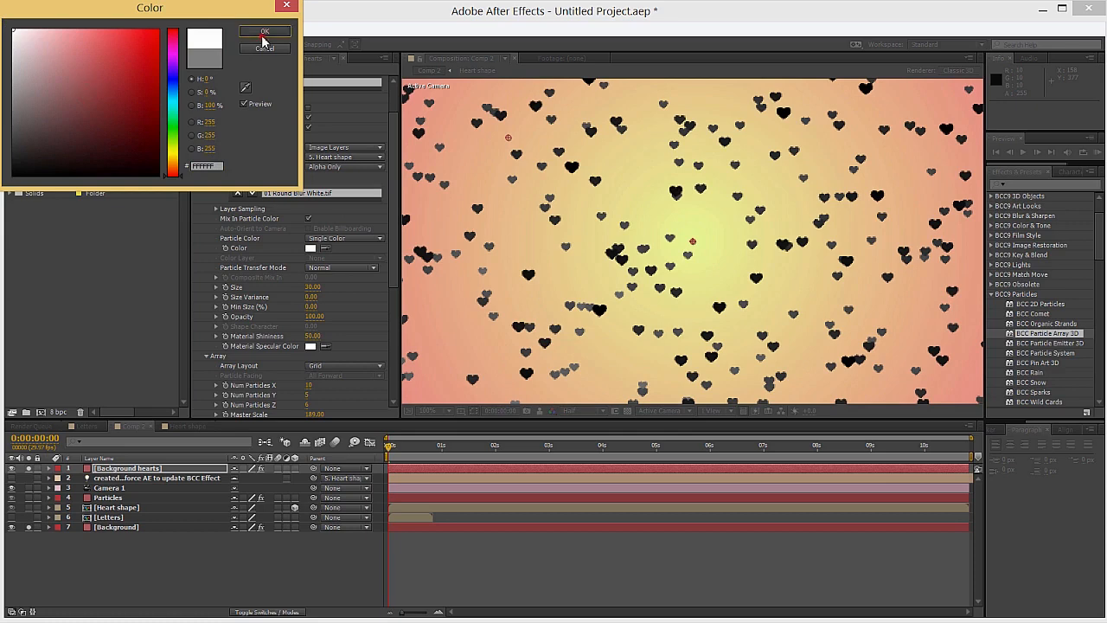
{"action": "left_click", "coordinate": [265, 35]}
Turn off Mix In Particle Color and Use Built-in Lights and check the heart particles up to 0:00:06:22
{"action": "left_click", "coordinate": [308, 219]}
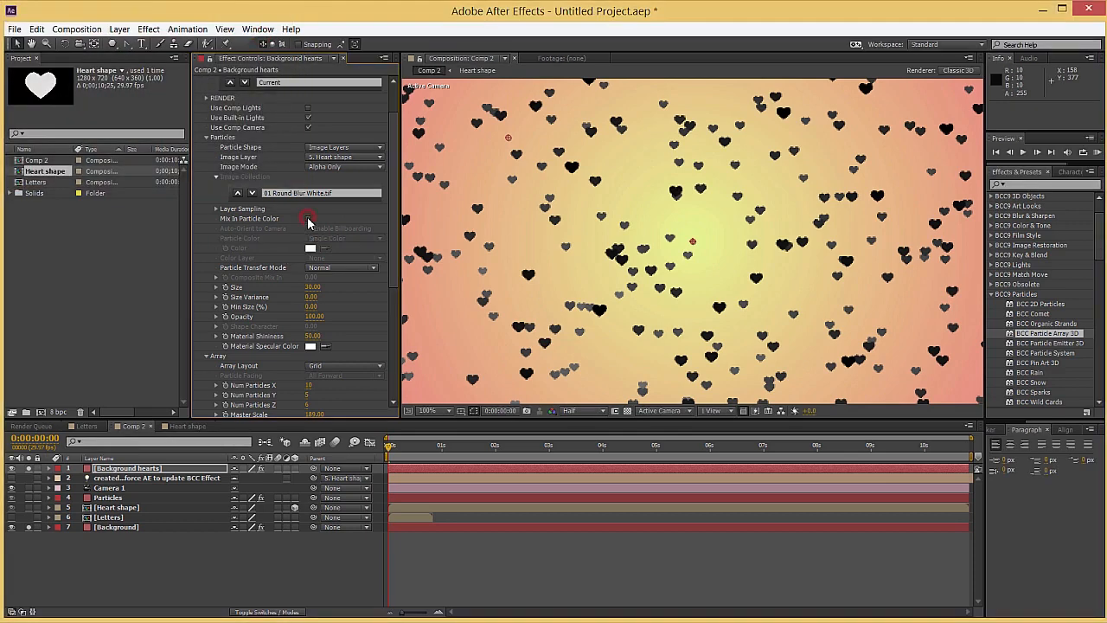
{"action": "left_click", "coordinate": [308, 127]}
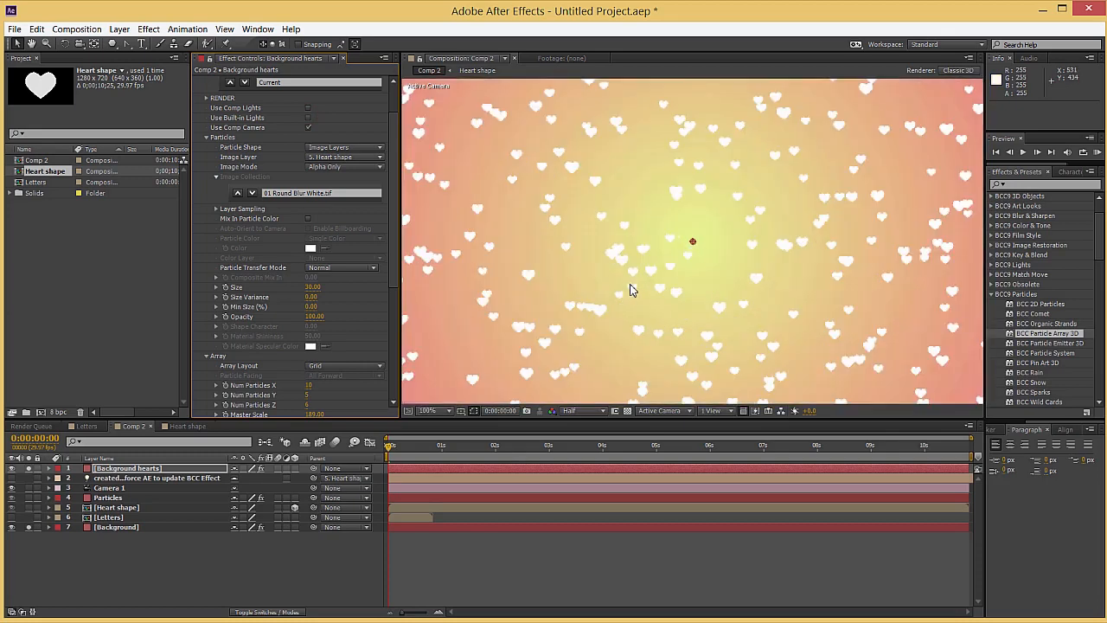
{"action": "left_click_drag", "start_coordinate": [410, 447], "coordinate": [669, 447]}
{"action": "left_click_drag", "start_coordinate": [592, 449], "coordinate": [750, 447]}
{"action": "scroll", "coordinate": [517, 274], "scroll_direction": "down", "scroll_amount": 1}
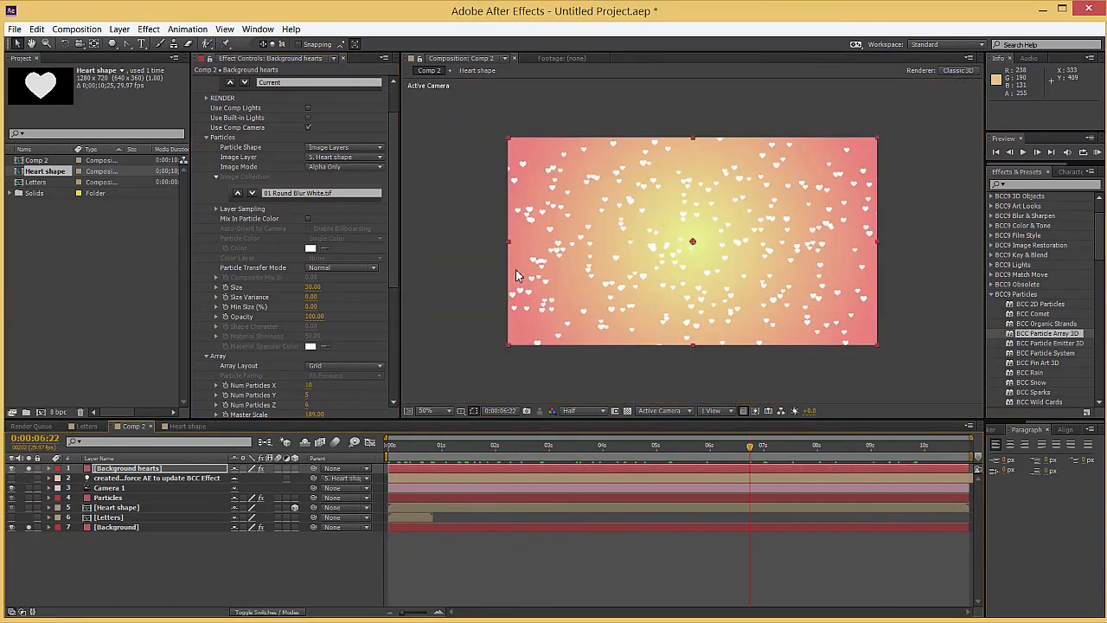
{"action": "left_click_drag", "start_coordinate": [406, 447], "coordinate": [723, 449]}
Thin out the array to 6 particles in X, 3 in Y and 3 in Z
{"action": "scroll", "coordinate": [291, 277], "scroll_direction": "down", "scroll_amount": 2}
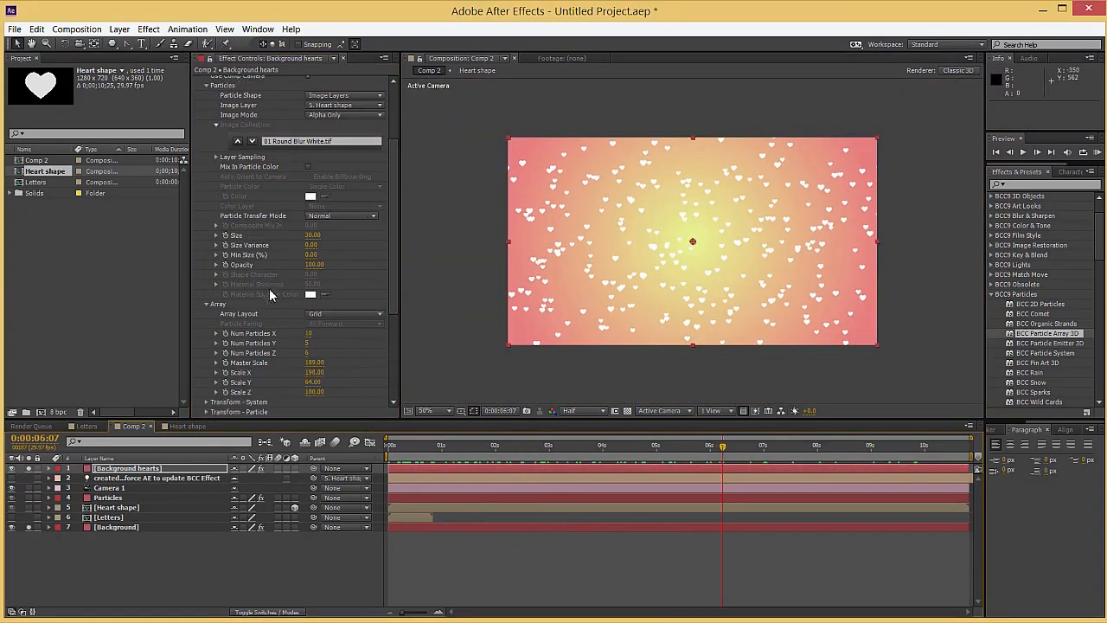
{"action": "left_click", "coordinate": [308, 334]}
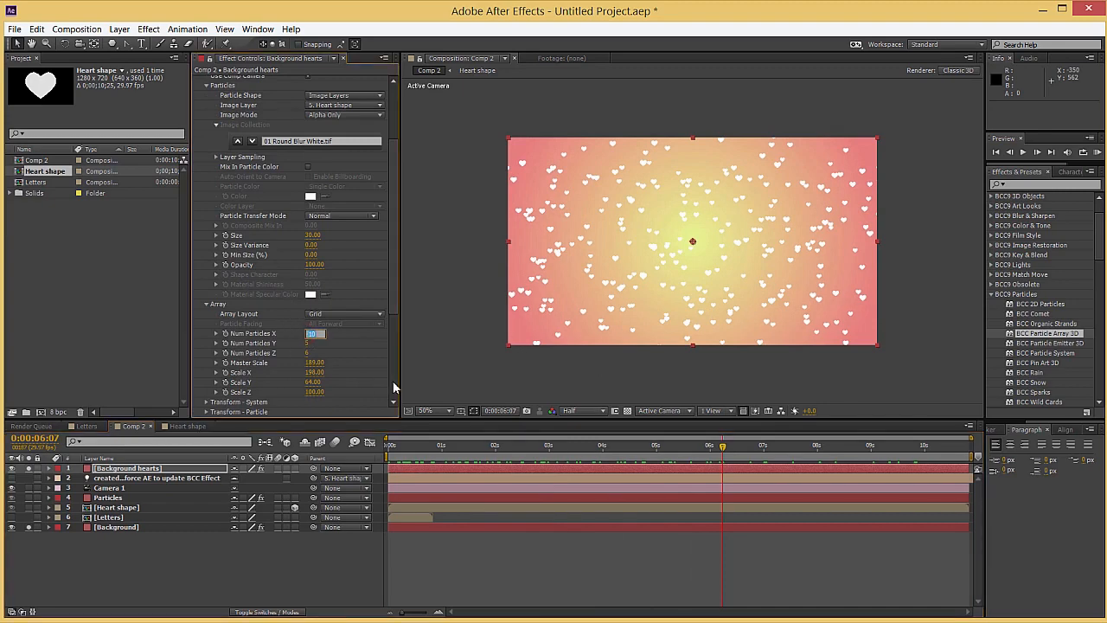
{"action": "type", "text": "5"}
{"action": "key", "text": "Return"}
{"action": "left_click", "coordinate": [309, 344]}
{"action": "type", "text": "5"}
{"action": "key", "text": "Return"}
{"action": "left_click", "coordinate": [307, 353]}
{"action": "type", "text": "3"}
{"action": "key", "text": "Return"}
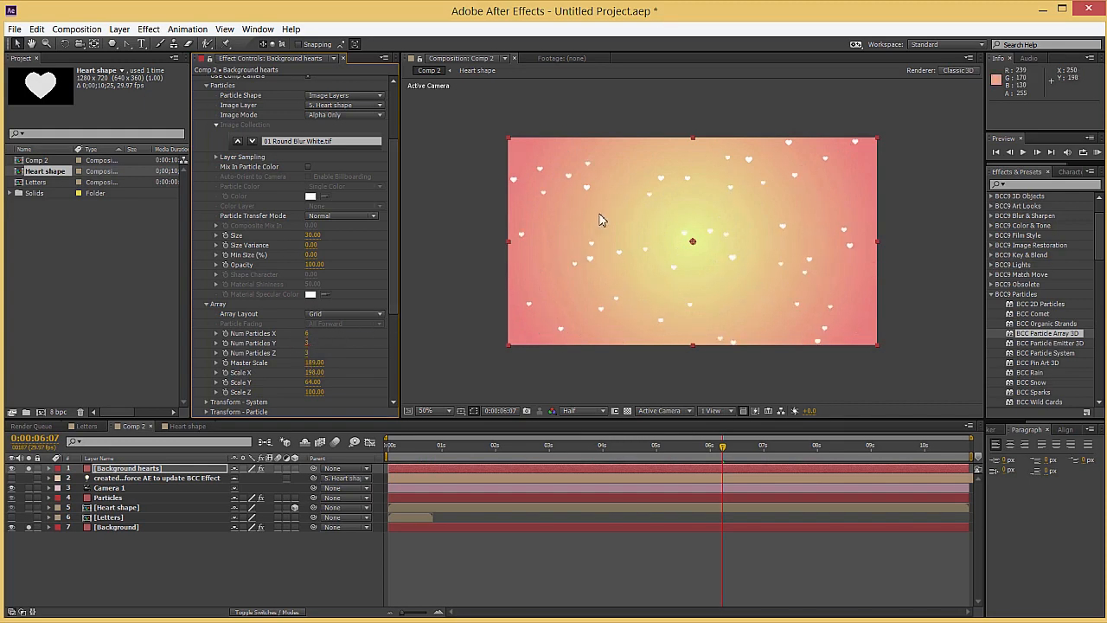
Check the movement of the thinned-out background hearts up to 0:00:05:18
{"action": "left_click", "coordinate": [207, 304]}
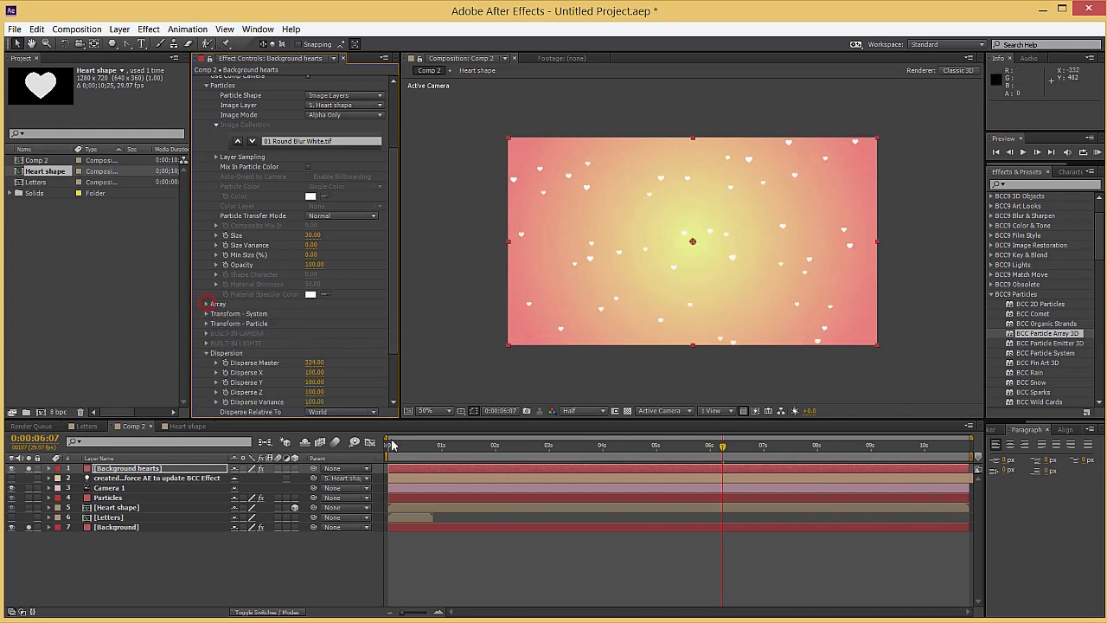
{"action": "left_click_drag", "start_coordinate": [452, 450], "coordinate": [689, 451]}
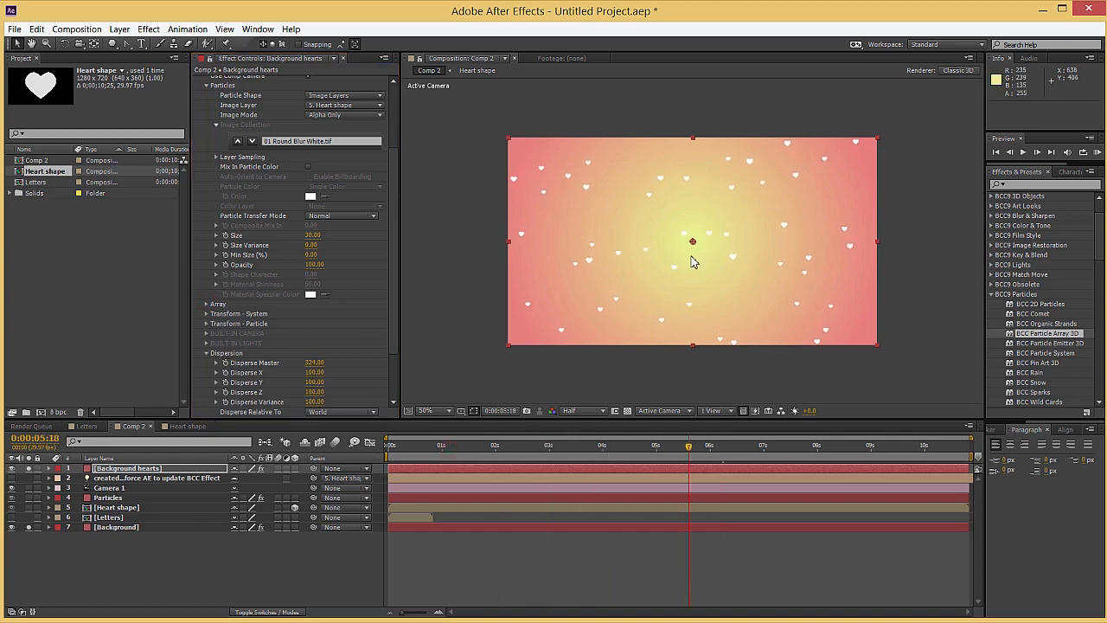
{"action": "scroll", "coordinate": [692, 267], "scroll_direction": "up", "scroll_amount": 1}
{"action": "left_click_drag", "start_coordinate": [540, 447], "coordinate": [579, 454]}
Rotate the individual particles with Rotate Master 95° and Rotate Variance 100, and check them at 0:00:04:01
{"action": "left_click", "coordinate": [205, 354]}
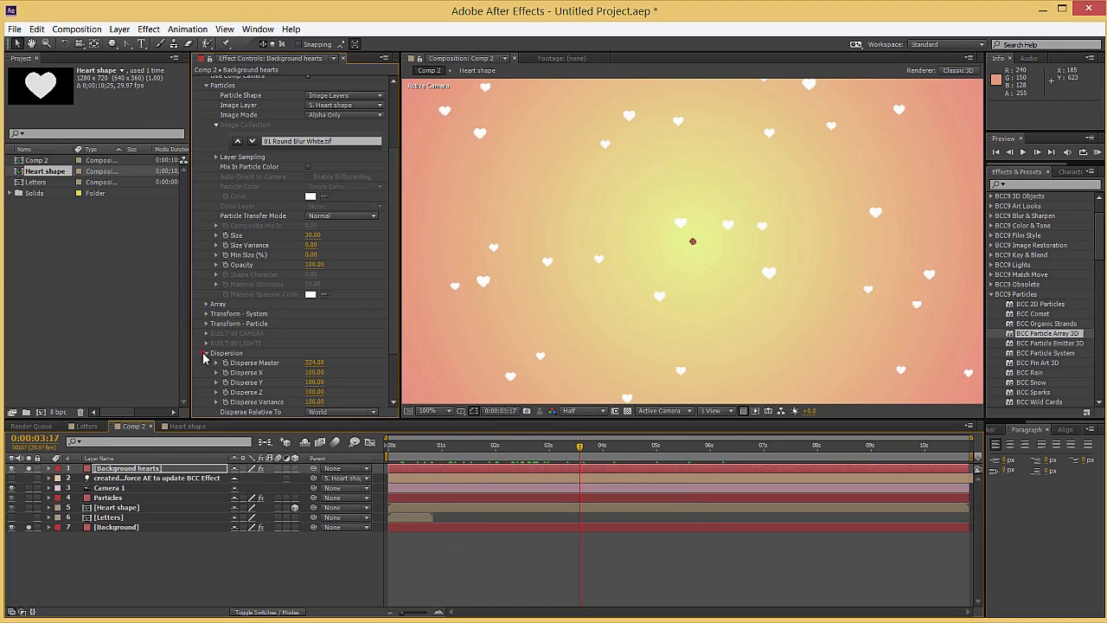
{"action": "left_click", "coordinate": [206, 354]}
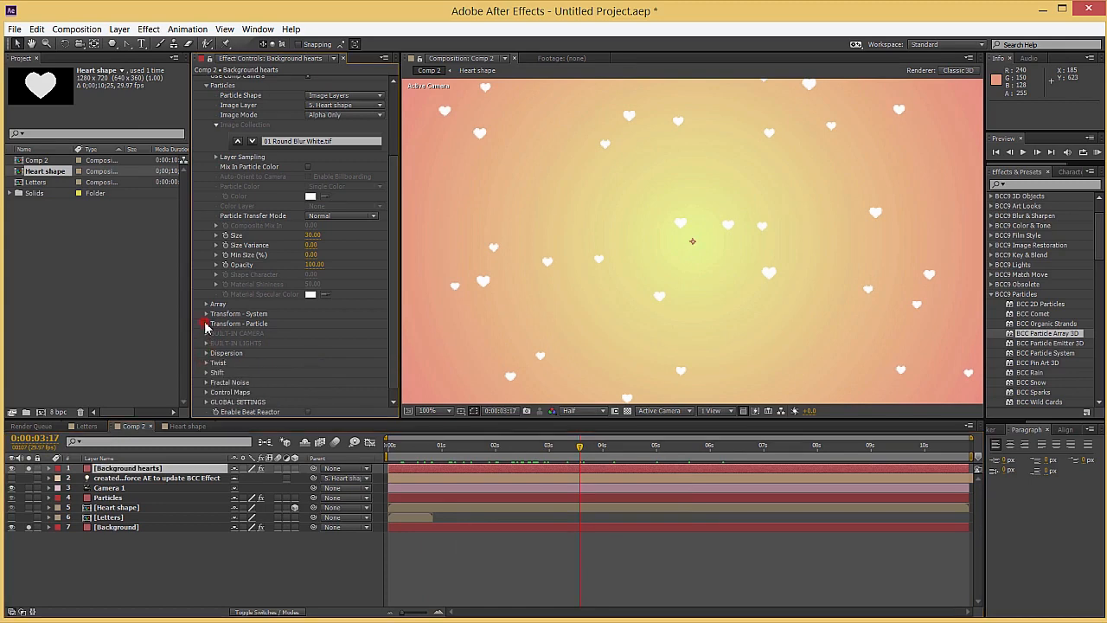
{"action": "left_click", "coordinate": [205, 323]}
{"action": "scroll", "coordinate": [294, 329], "scroll_direction": "down", "scroll_amount": 4}
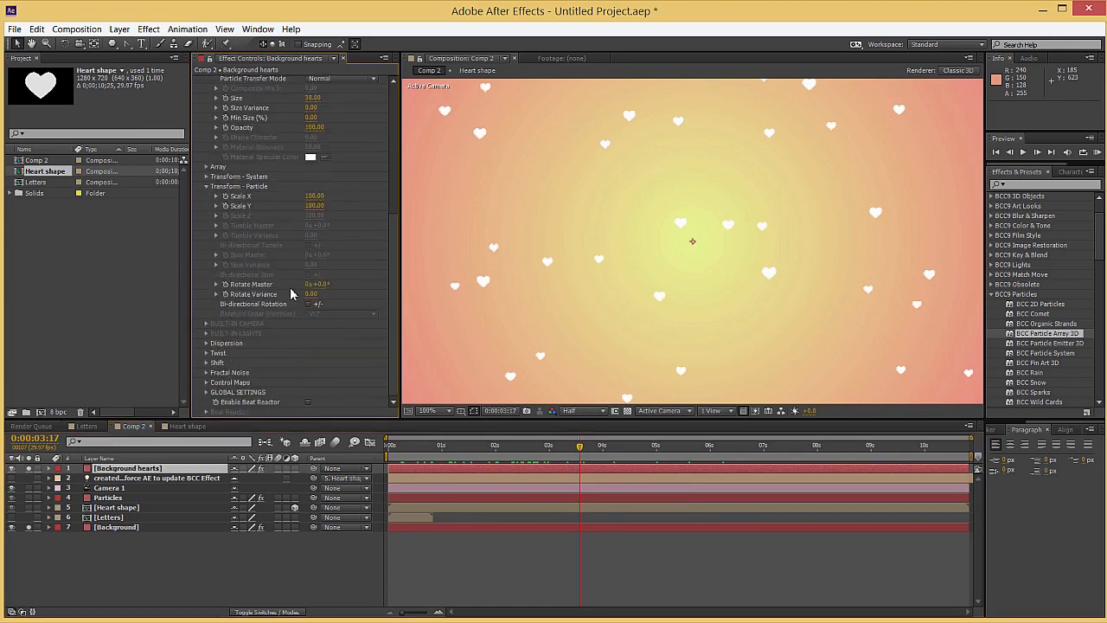
{"action": "mouse_move", "coordinate": [320, 285]}
{"action": "left_mouse_down"}
{"action": "mouse_move", "coordinate": [297, 284]}
{"action": "mouse_move", "coordinate": [342, 284]}
{"action": "left_mouse_up"}
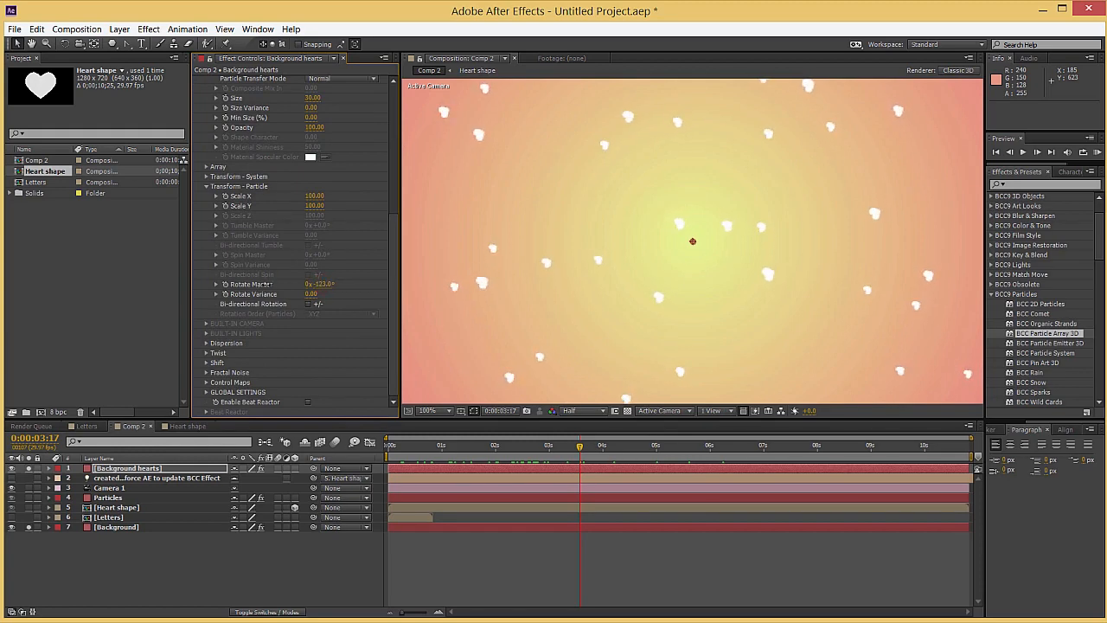
{"action": "left_click_drag", "start_coordinate": [311, 295], "coordinate": [384, 294]}
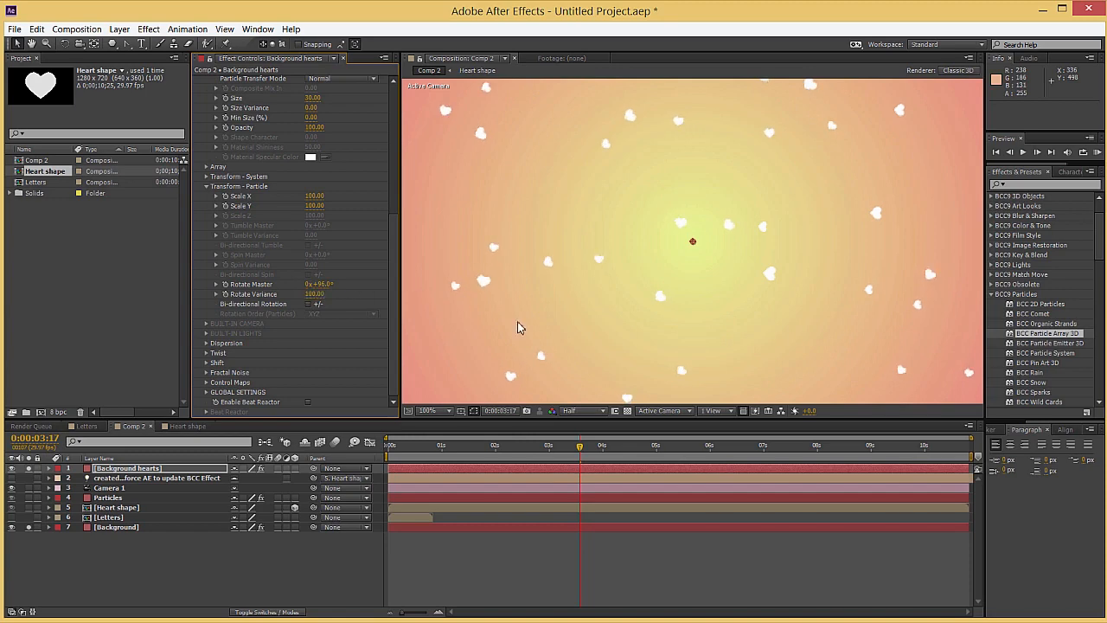
{"action": "left_click_drag", "start_coordinate": [566, 458], "coordinate": [604, 456]}
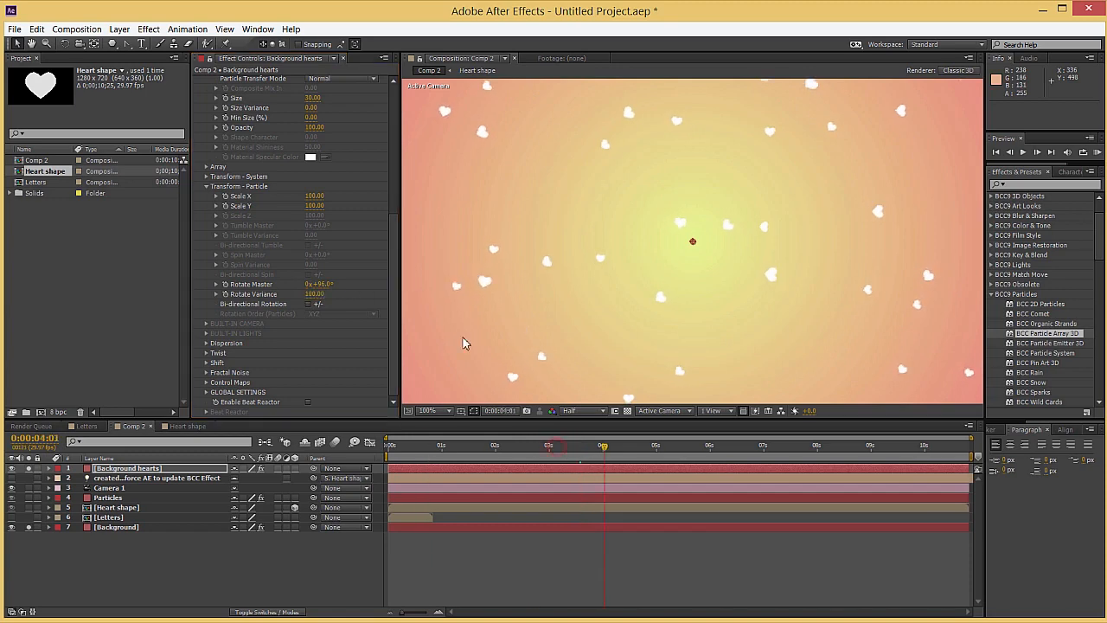
Change the Particle Shape of the Background hearts array to 3D Spheres
{"action": "scroll", "coordinate": [270, 254], "scroll_direction": "up", "scroll_amount": 5}
{"action": "scroll", "coordinate": [271, 254], "scroll_direction": "up", "scroll_amount": 2}
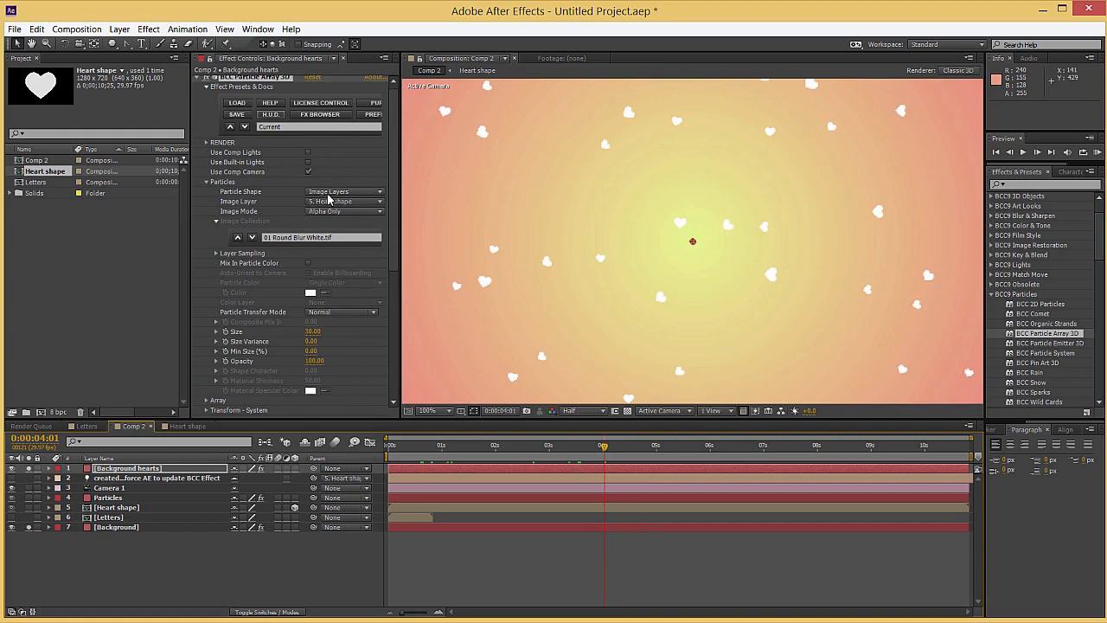
{"action": "left_click", "coordinate": [349, 192]}
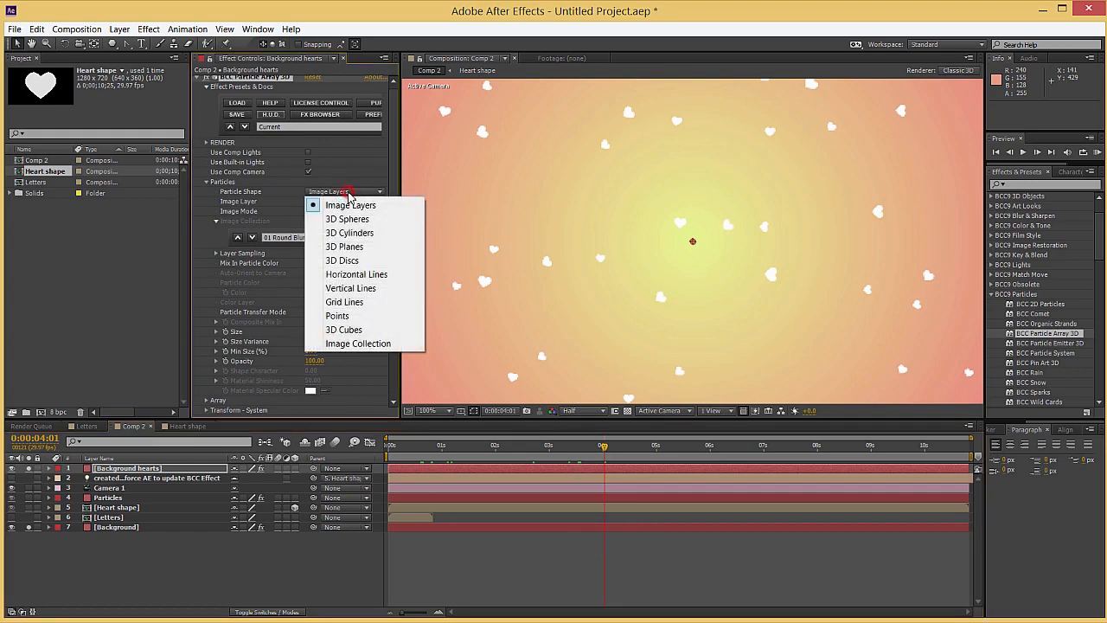
{"action": "left_click", "coordinate": [276, 328]}
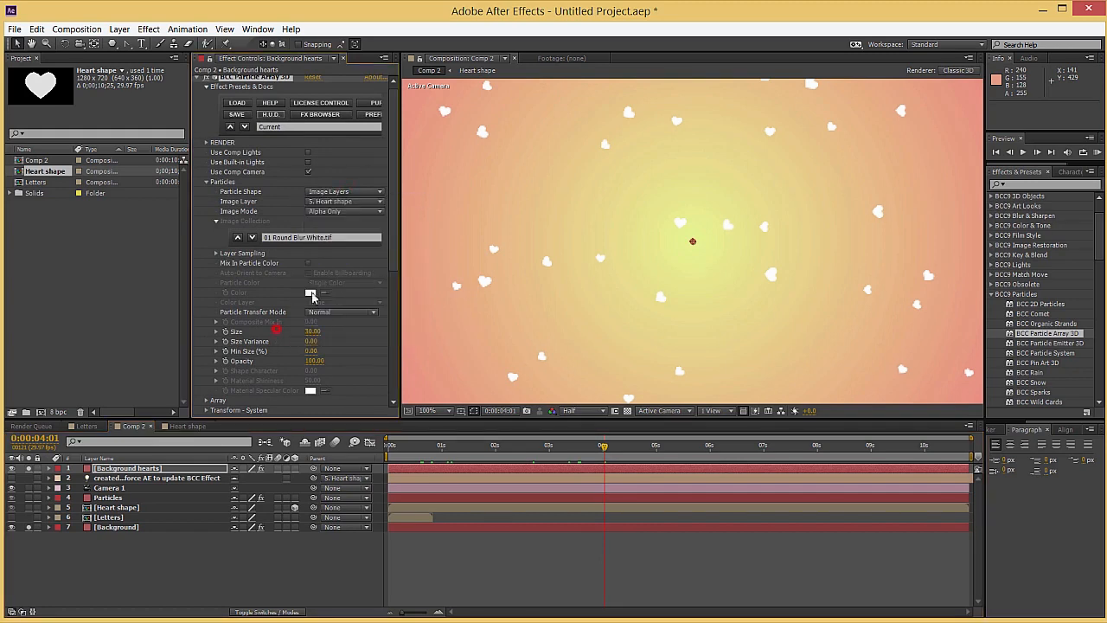
{"action": "left_click", "coordinate": [353, 193]}
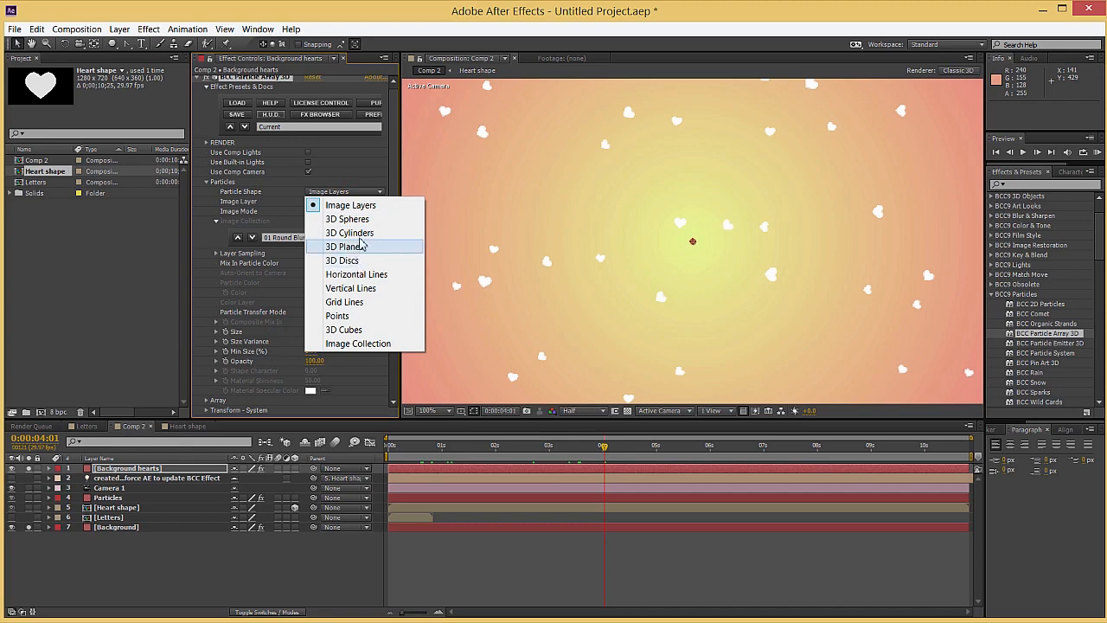
{"action": "left_click", "coordinate": [346, 219]}
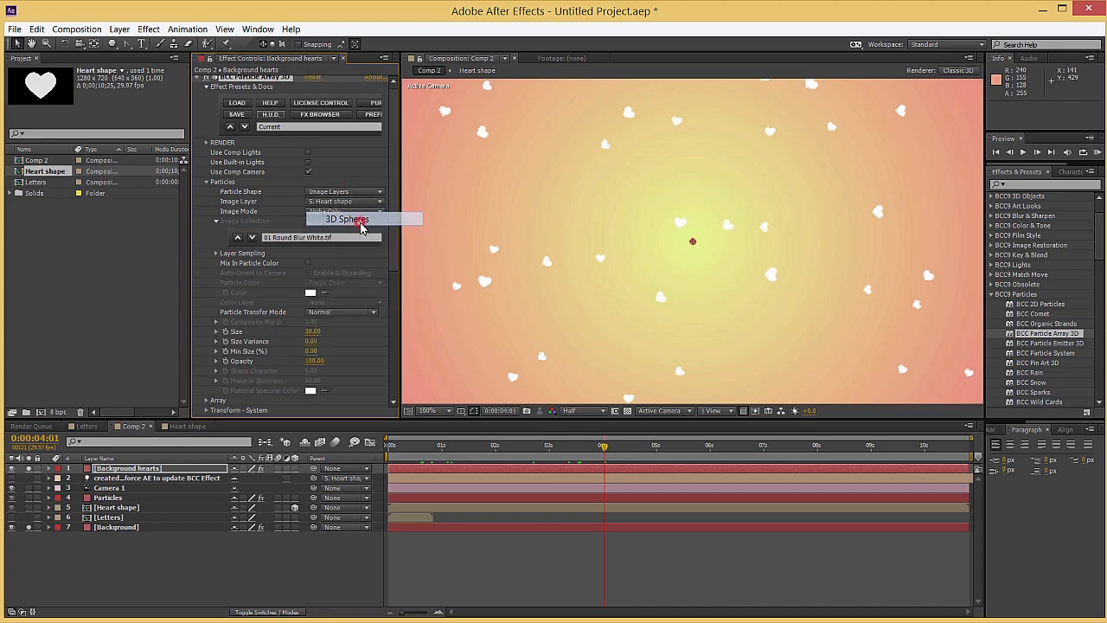
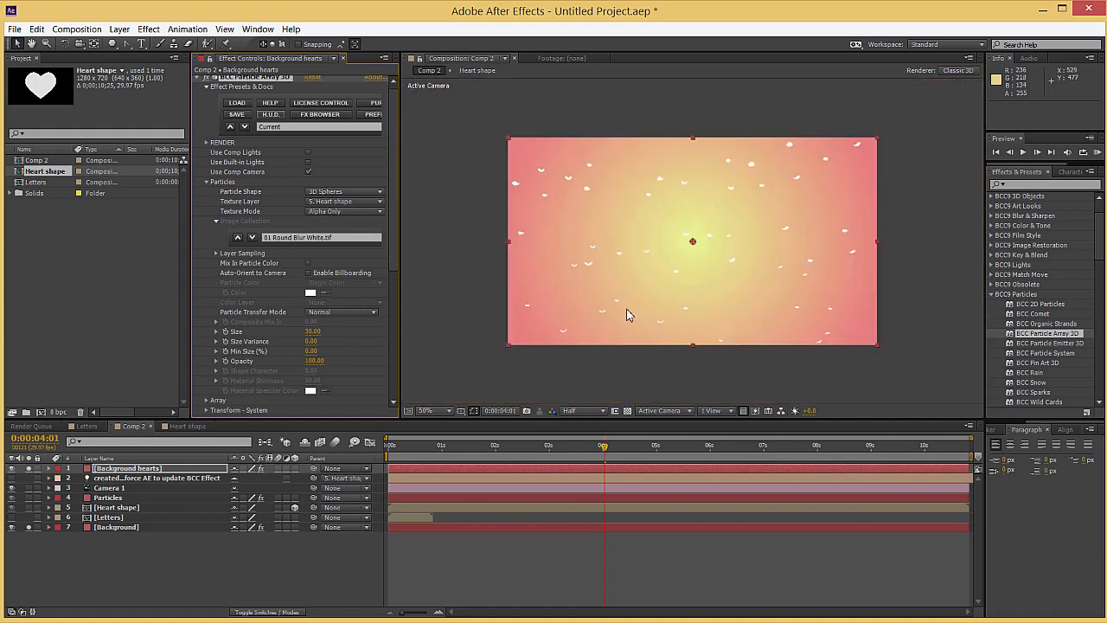
Set the Background hearts' Tumble Master to 14° and change their Particle Shape to 3D Planes
{"action": "scroll", "coordinate": [259, 337], "scroll_direction": "down", "scroll_amount": 7}
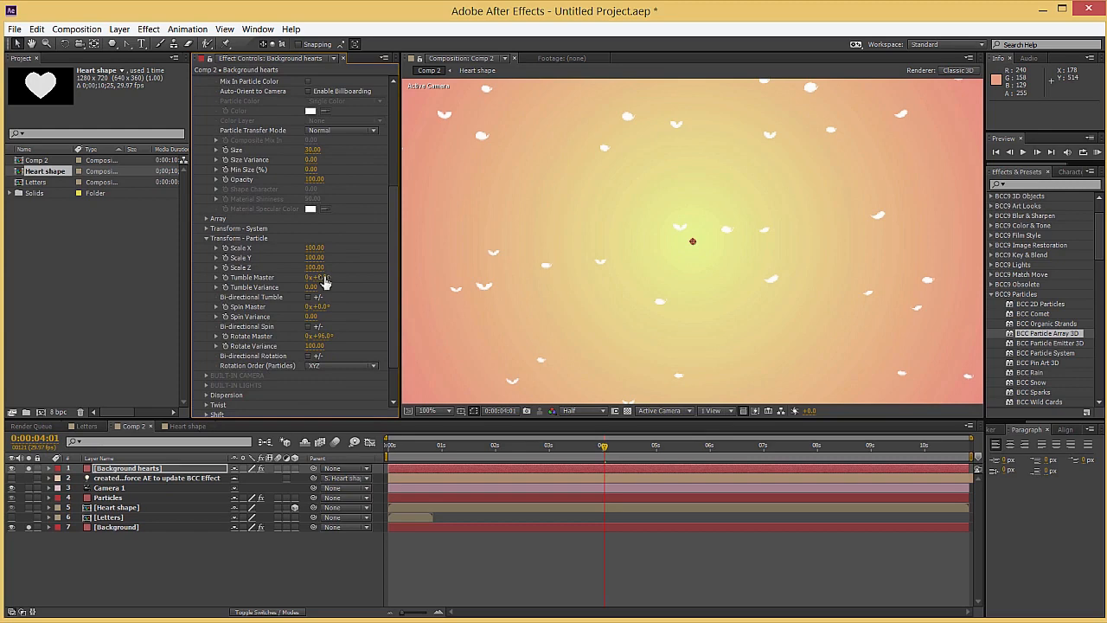
{"action": "left_click_drag", "start_coordinate": [320, 277], "coordinate": [346, 280]}
{"action": "scroll", "coordinate": [212, 289], "scroll_direction": "up", "scroll_amount": 5}
{"action": "left_click", "coordinate": [355, 165]}
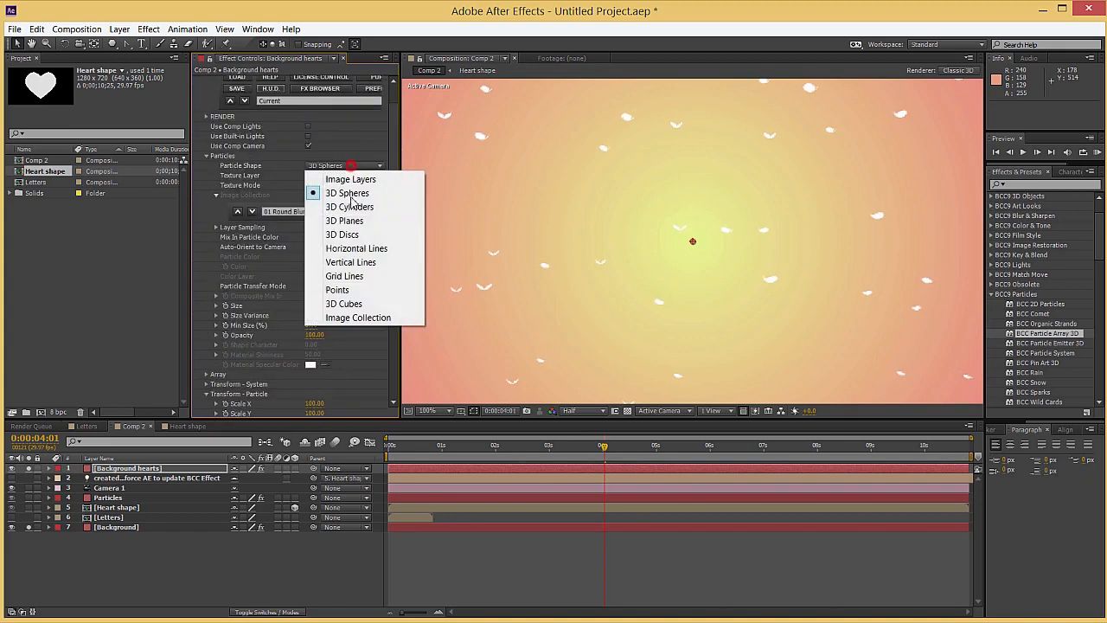
{"action": "left_click", "coordinate": [351, 224]}
Set Tumble Variance to 100 with Bi-directional Tumble on, and give the particles Spin Master 40° and Spin Variance 100
{"action": "scroll", "coordinate": [280, 354], "scroll_direction": "down", "scroll_amount": 5}
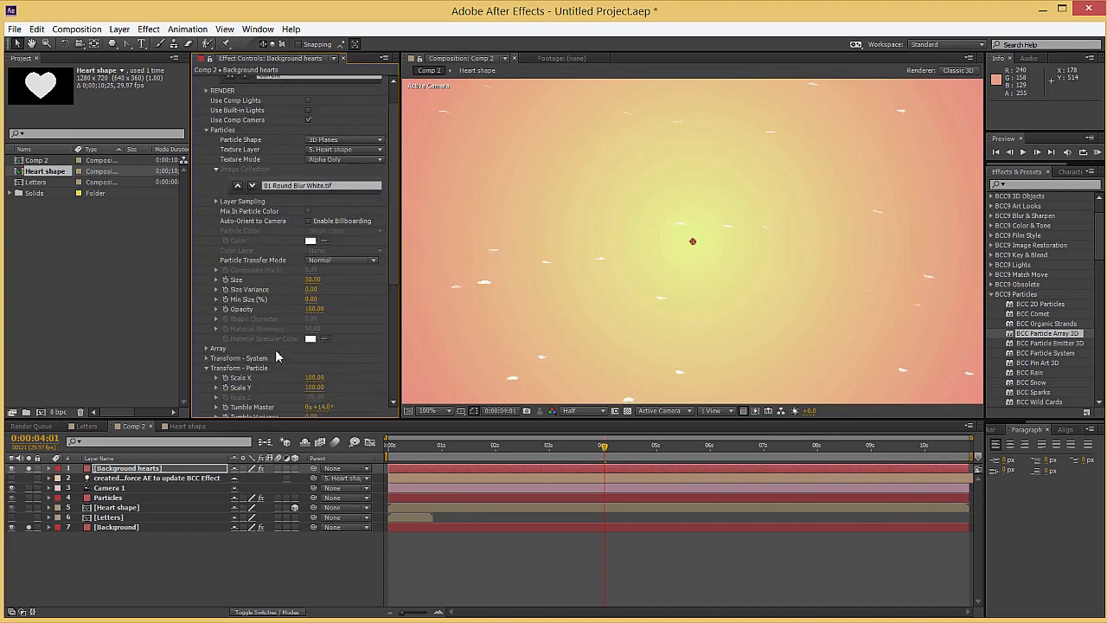
{"action": "left_click_drag", "start_coordinate": [314, 287], "coordinate": [431, 286]}
{"action": "left_click", "coordinate": [309, 297]}
{"action": "left_click_drag", "start_coordinate": [318, 307], "coordinate": [445, 311]}
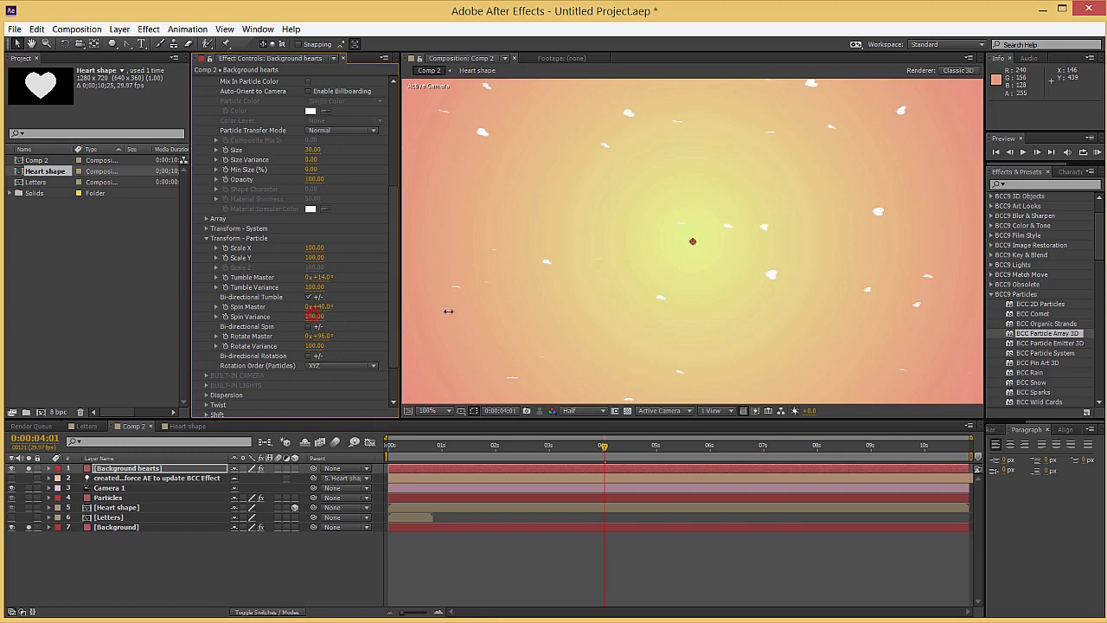
Increase Spin Master to 160°, Tumble Master to 130° and Rotate Master to 145°, with bi-directional spin and rotation enabled
{"action": "left_click_drag", "start_coordinate": [318, 307], "coordinate": [391, 304]}
{"action": "left_click_drag", "start_coordinate": [323, 283], "coordinate": [401, 276]}
{"action": "left_click", "coordinate": [309, 326]}
{"action": "left_click_drag", "start_coordinate": [316, 335], "coordinate": [360, 334]}
{"action": "scroll", "coordinate": [634, 305], "scroll_direction": "down", "scroll_amount": 1}
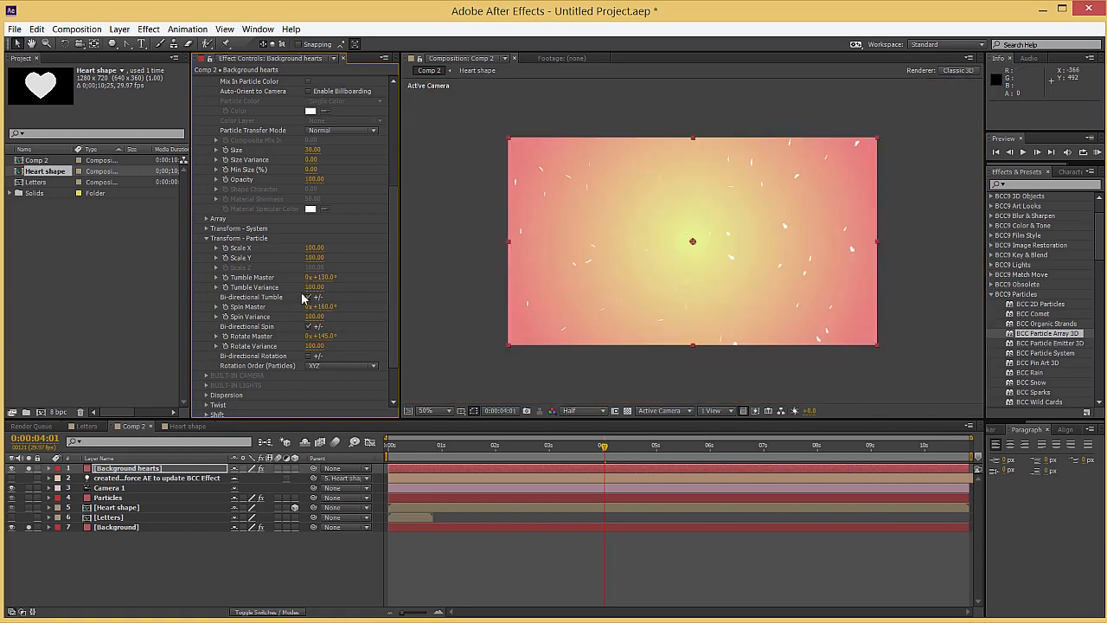
{"action": "left_click", "coordinate": [308, 355]}
Go to the start of the composition and apply Control Map 1 to Particle All Rotations
{"action": "scroll", "coordinate": [233, 341], "scroll_direction": "down", "scroll_amount": 2}
{"action": "left_click", "coordinate": [391, 446]}
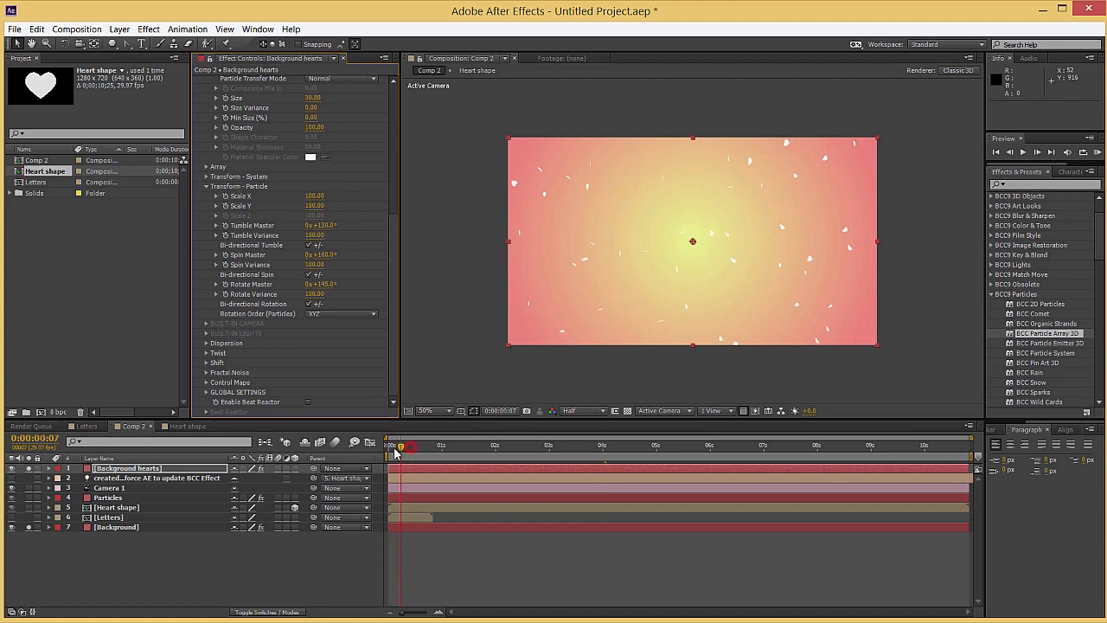
{"action": "left_click", "coordinate": [206, 382]}
{"action": "left_click", "coordinate": [216, 353]}
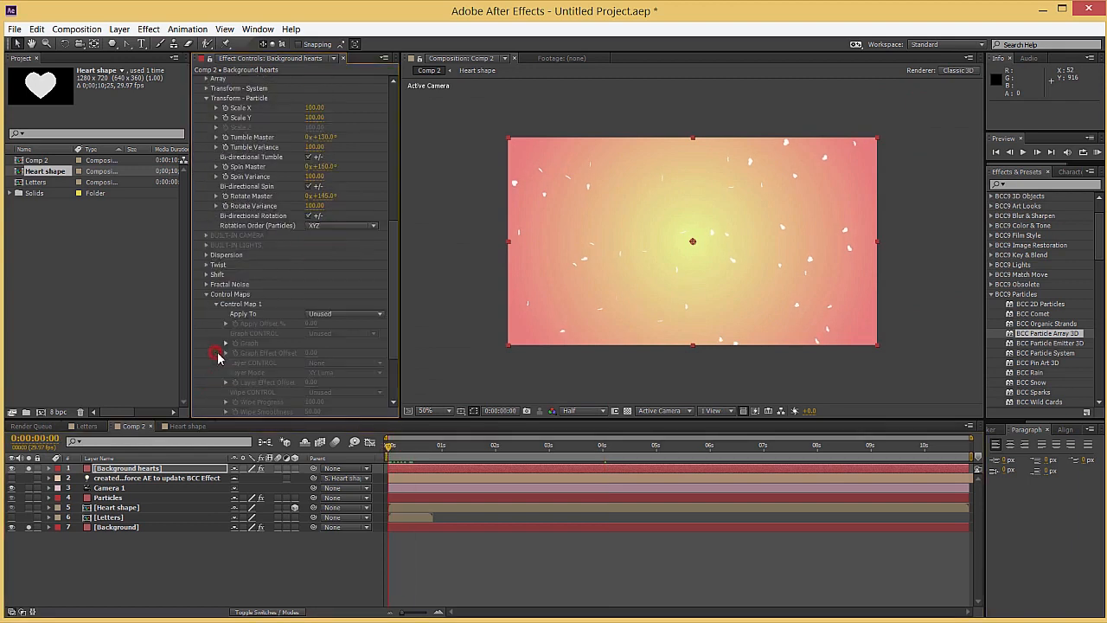
{"action": "left_click", "coordinate": [326, 316]}
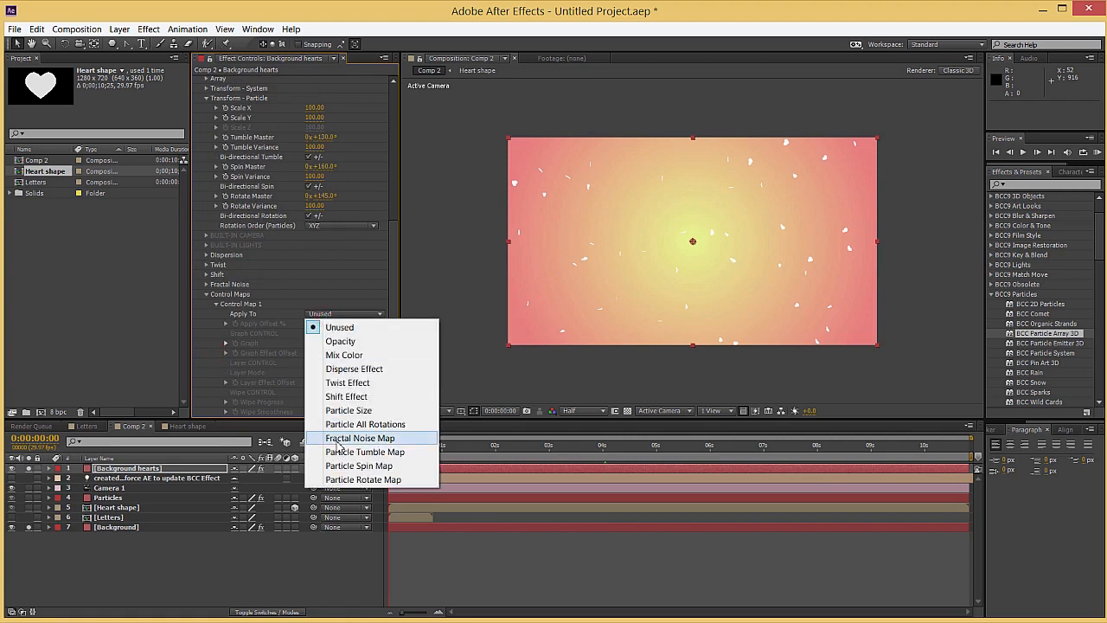
{"action": "left_click", "coordinate": [342, 425]}
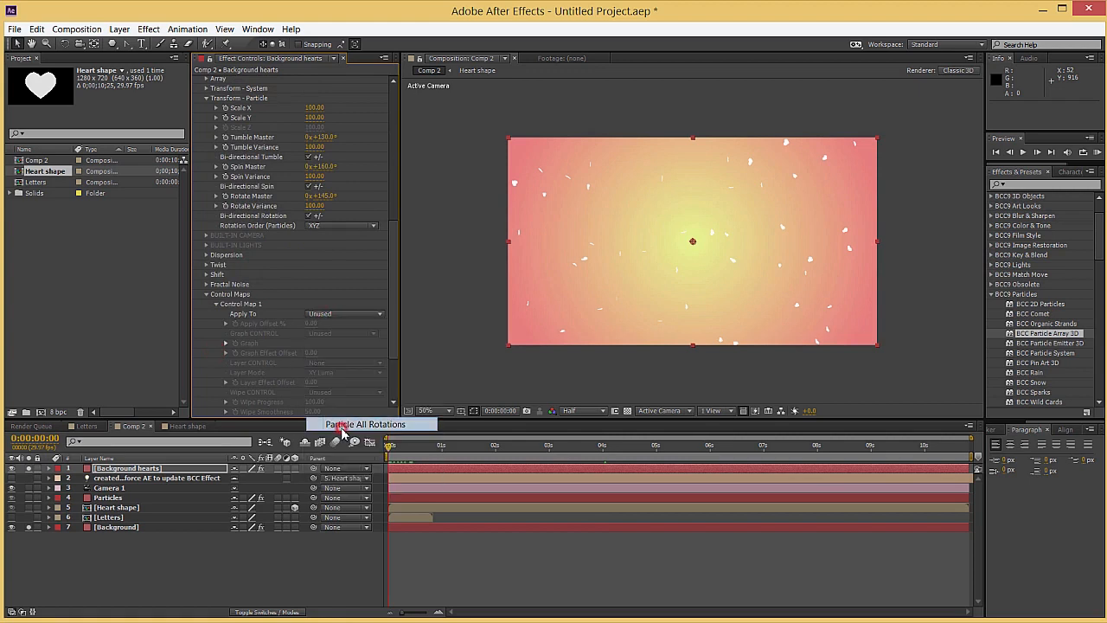
Set Control Map 1's Wipe CONTROL to Random and try out Apply Offset % values on the particle rotations
{"action": "mouse_move", "coordinate": [392, 456]}
{"action": "left_mouse_down"}
{"action": "mouse_move", "coordinate": [558, 453]}
{"action": "mouse_move", "coordinate": [391, 454]}
{"action": "left_mouse_up"}
{"action": "scroll", "coordinate": [291, 300], "scroll_direction": "down", "scroll_amount": 1}
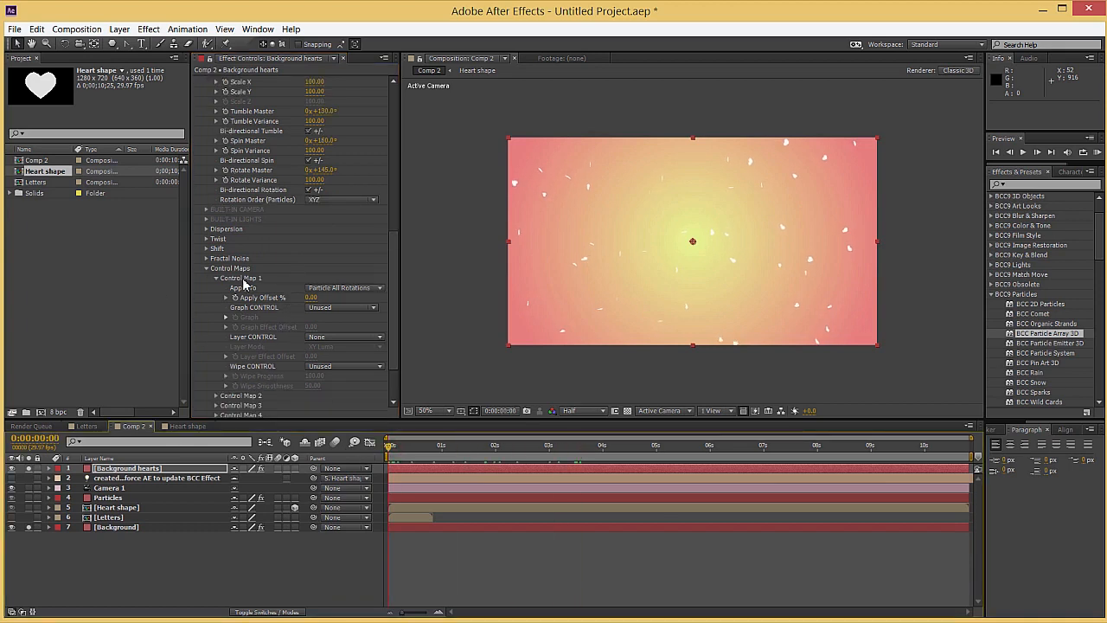
{"action": "scroll", "coordinate": [249, 298], "scroll_direction": "down", "scroll_amount": 2}
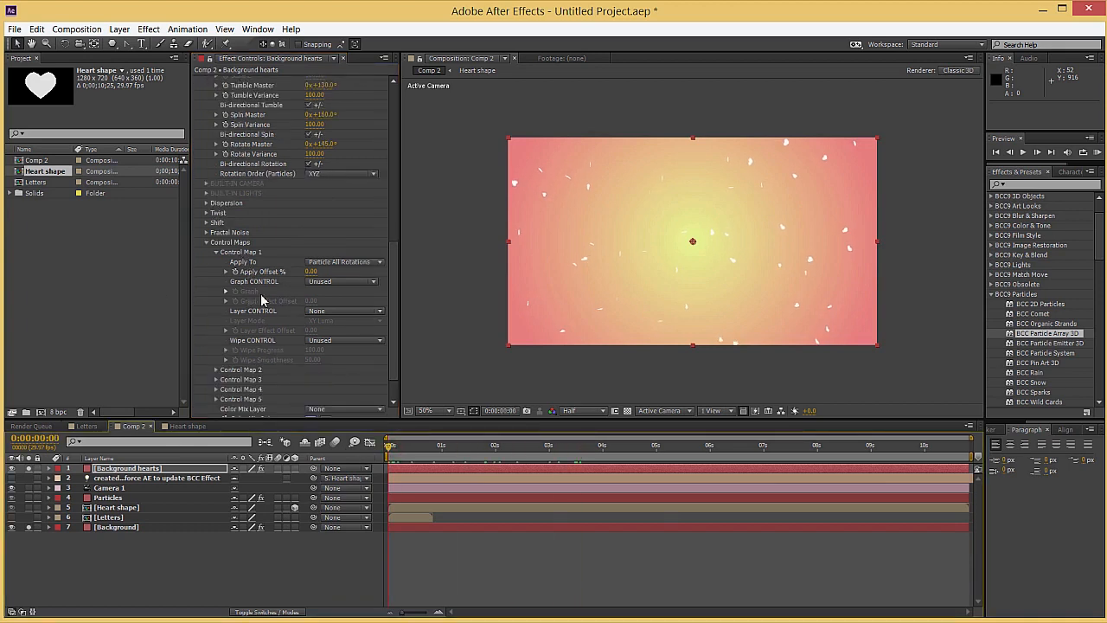
{"action": "left_click", "coordinate": [318, 304]}
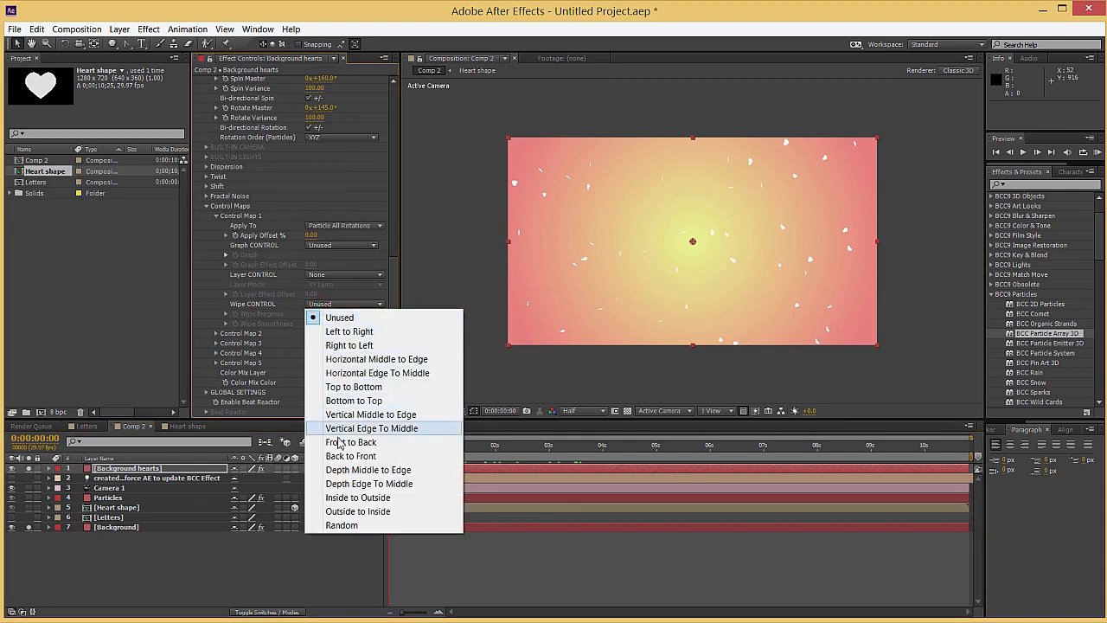
{"action": "left_click", "coordinate": [377, 524]}
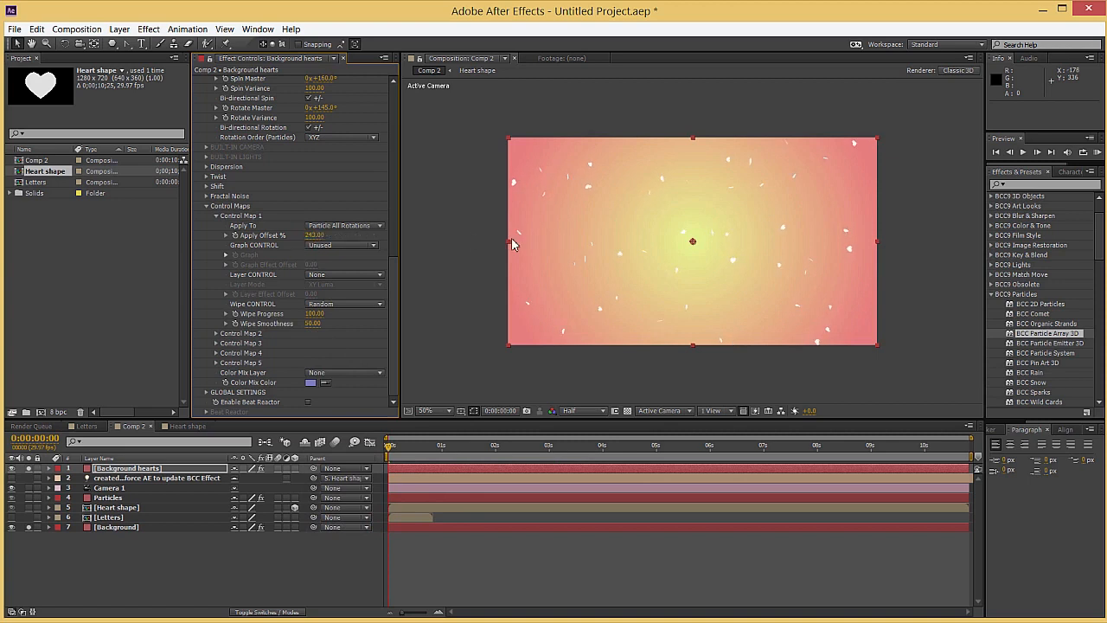
{"action": "key", "text": "period"}
{"action": "left_click_drag", "start_coordinate": [315, 236], "coordinate": [355, 320]}
Add an Apply Offset % keyframe of -500 for Control Map 1 at 0:00:00:00
{"action": "left_click", "coordinate": [384, 450]}
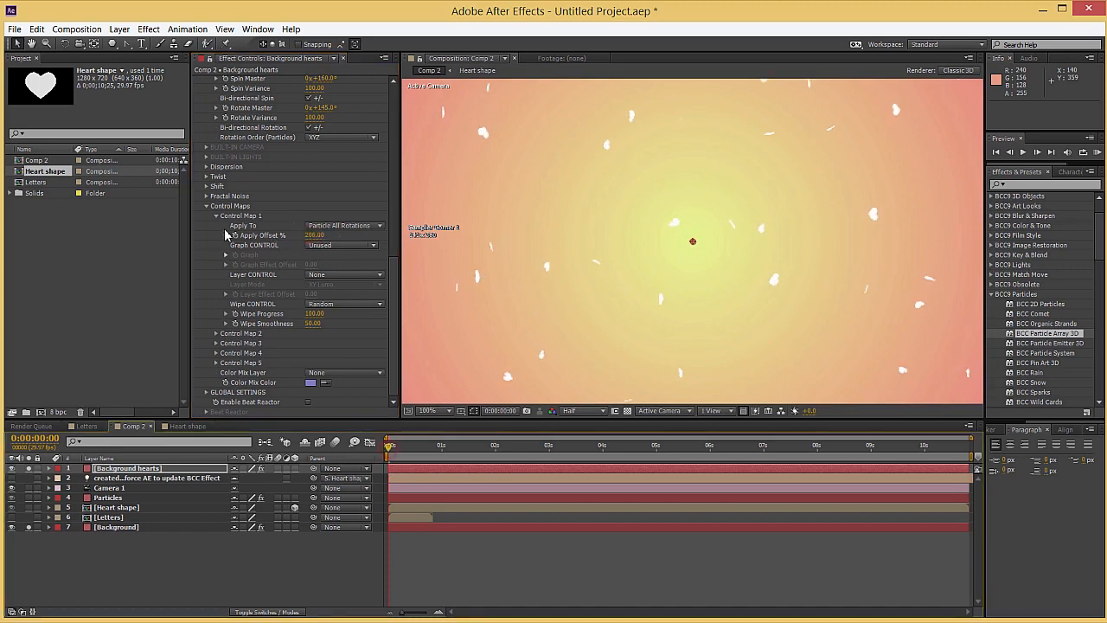
{"action": "left_click", "coordinate": [234, 235]}
{"action": "left_click", "coordinate": [311, 236]}
{"action": "type", "text": "-500"}
{"action": "key", "text": "Return"}
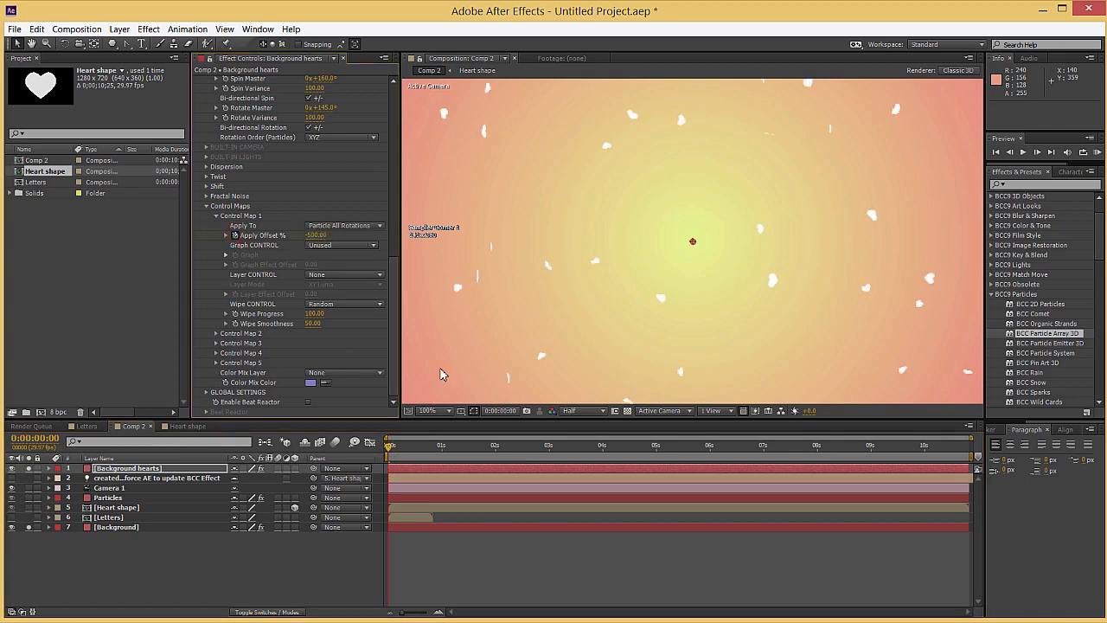
Keyframe Apply Offset % to 0 at 0:00:10:24 and preview the rotating background hearts
{"action": "key", "text": "End"}
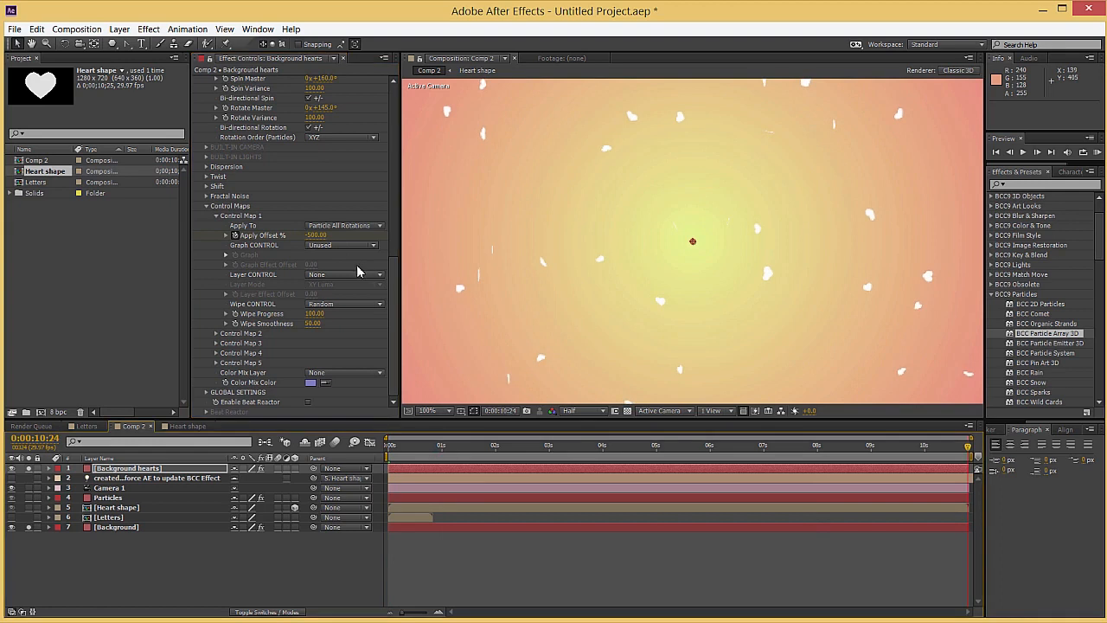
{"action": "left_click", "coordinate": [313, 238]}
{"action": "type", "text": "0"}
{"action": "key", "text": "Return"}
{"action": "left_click_drag", "start_coordinate": [707, 455], "coordinate": [474, 455]}
{"action": "key", "text": "space"}
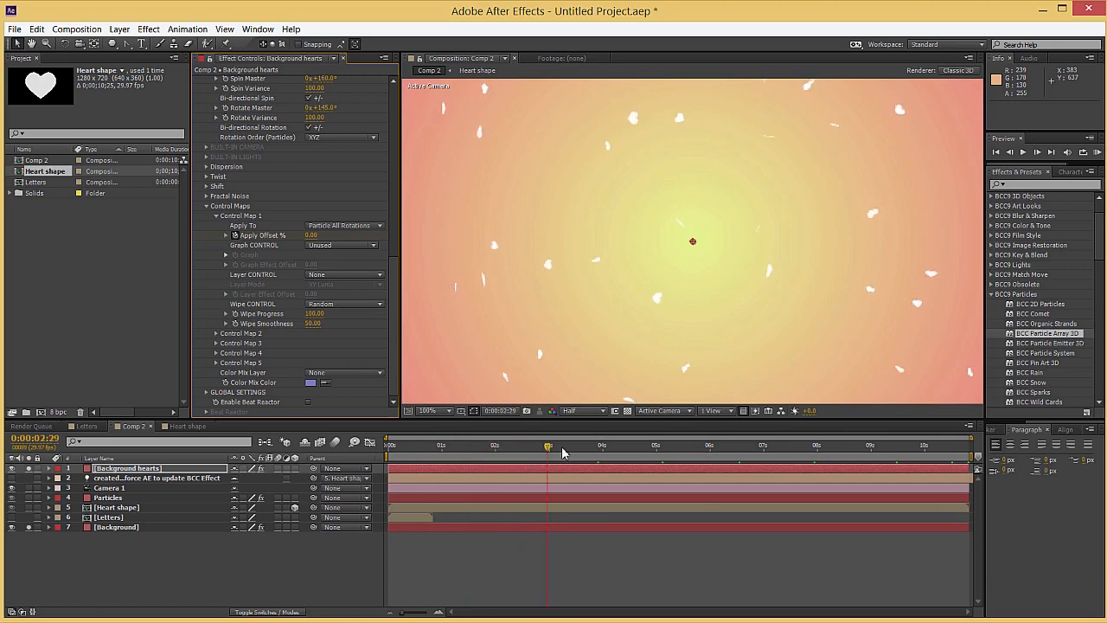
Solo the Particles layer along with the background layers and check the combined animation up to 0:00:07:17
{"action": "left_click", "coordinate": [206, 564]}
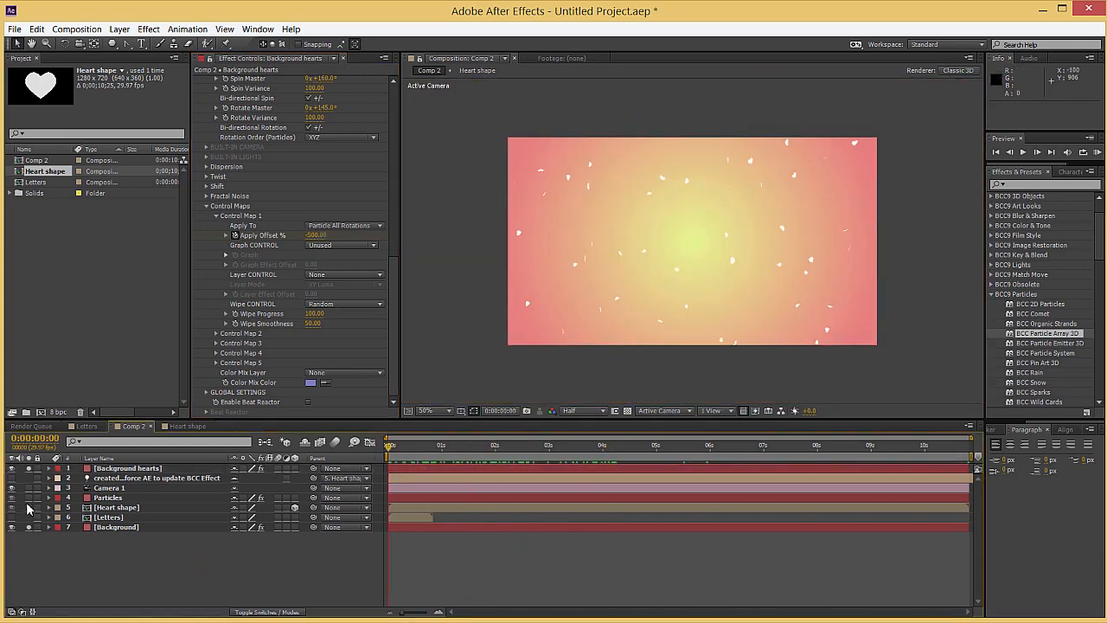
{"action": "left_click", "coordinate": [421, 446]}
{"action": "left_click_drag", "start_coordinate": [435, 455], "coordinate": [796, 449]}
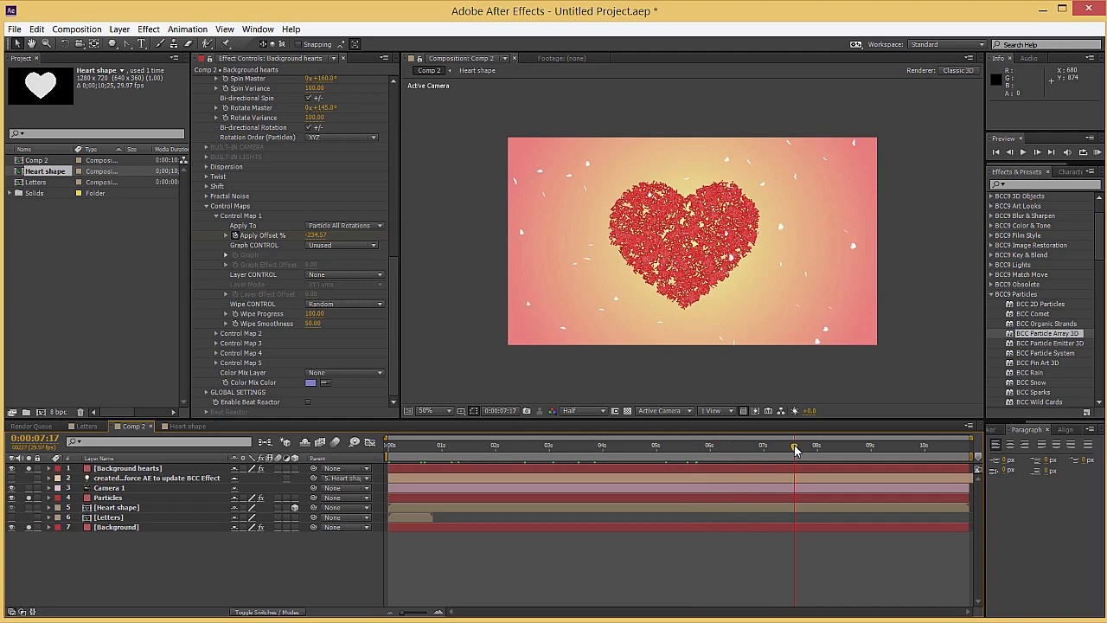
{"action": "left_click_drag", "start_coordinate": [484, 448], "coordinate": [538, 452]}
Move the Background hearts layer directly above the Background layer and check the result at 0:00:03:26
{"action": "left_click_drag", "start_coordinate": [92, 471], "coordinate": [134, 527]}
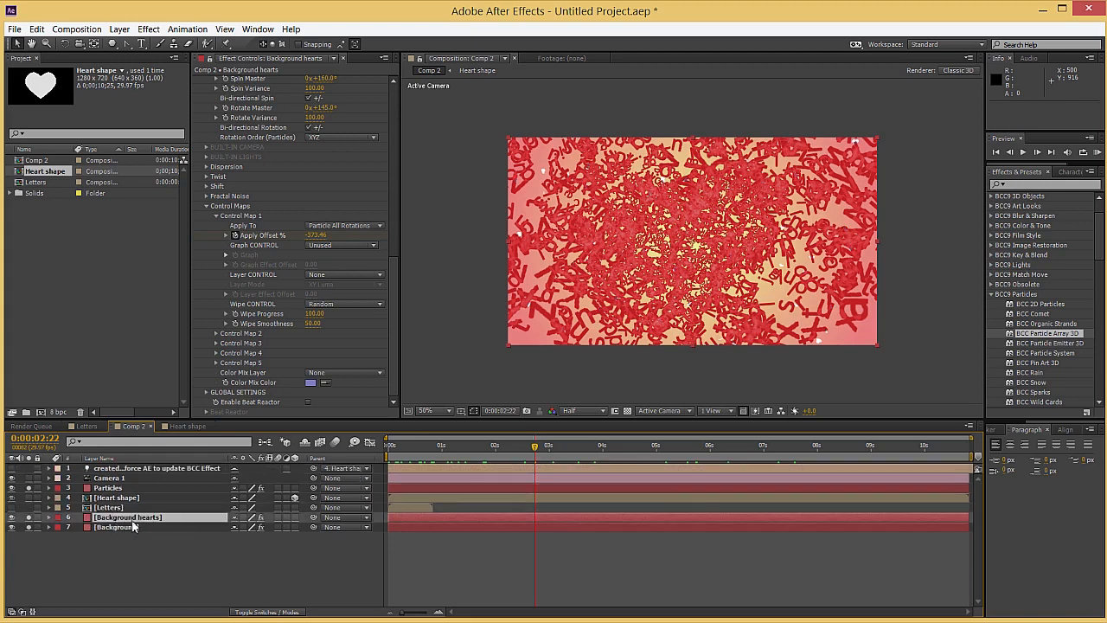
{"action": "left_click_drag", "start_coordinate": [622, 453], "coordinate": [596, 454]}
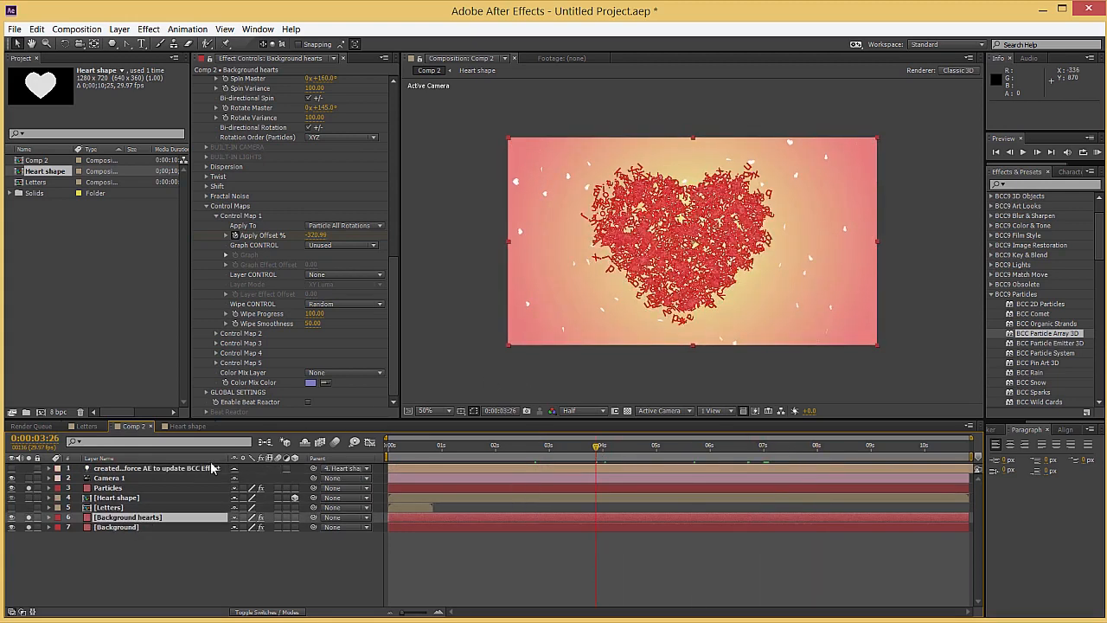
{"action": "scroll", "coordinate": [645, 223], "scroll_direction": "up", "scroll_amount": 1}
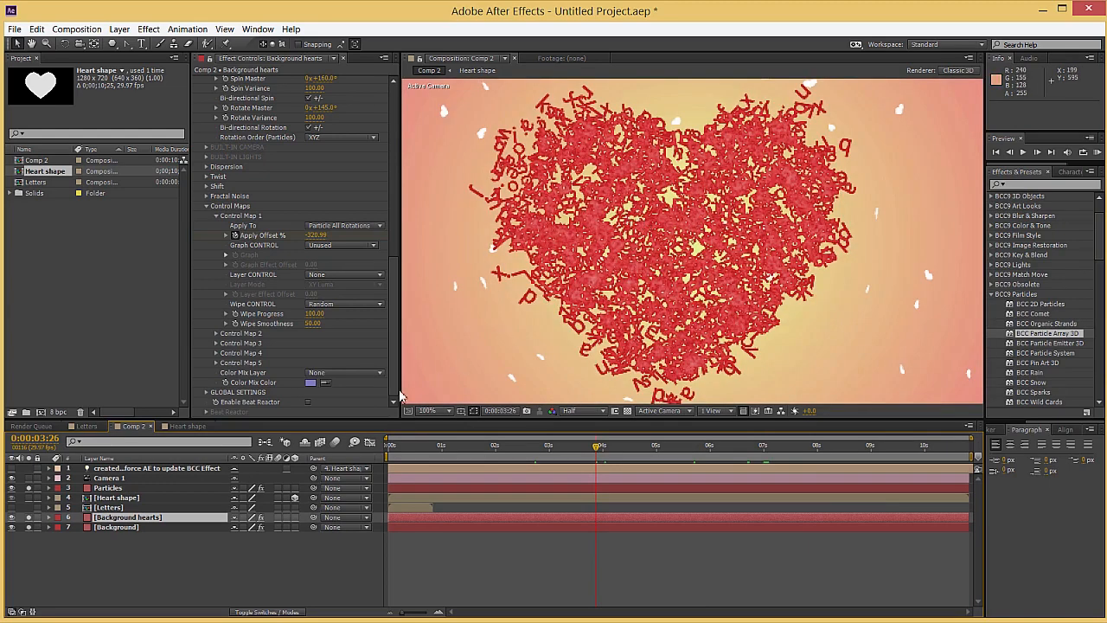
Change the Particle Shape of the Particles layer's emitter to Cards 3D
{"action": "left_click", "coordinate": [113, 488]}
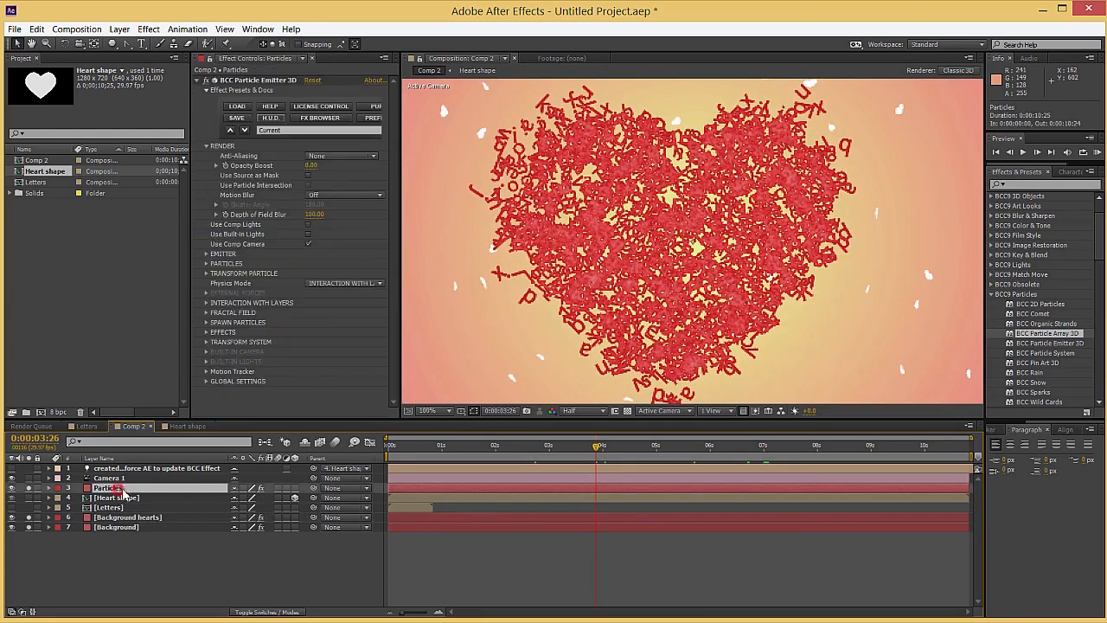
{"action": "left_click", "coordinate": [208, 264]}
{"action": "scroll", "coordinate": [209, 268], "scroll_direction": "down", "scroll_amount": 5}
{"action": "left_click", "coordinate": [340, 93]}
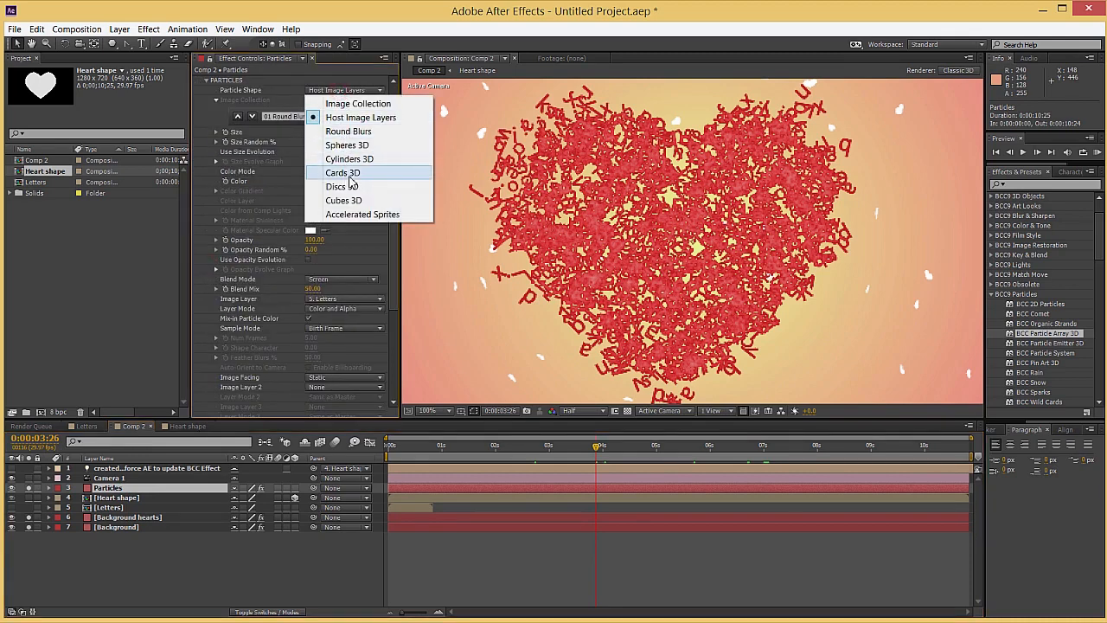
{"action": "left_click", "coordinate": [351, 177]}
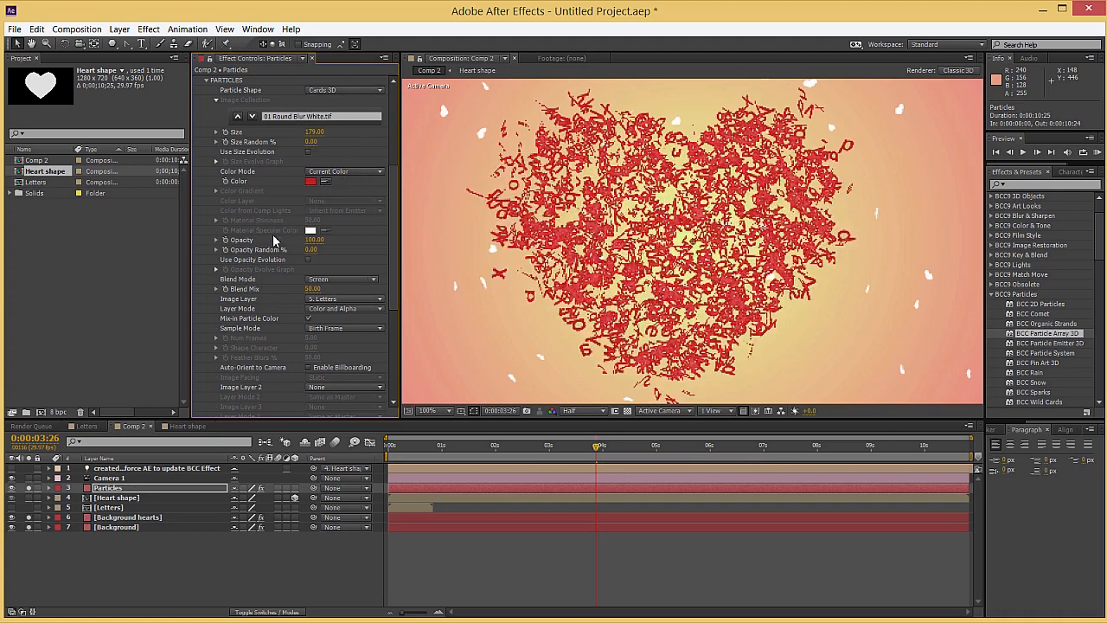
Set the letter particles' Auto-Rotate Speed to 18° in the Transform Particle settings
{"action": "scroll", "coordinate": [274, 240], "scroll_direction": "down", "scroll_amount": 3}
{"action": "scroll", "coordinate": [232, 180], "scroll_direction": "up", "scroll_amount": 3}
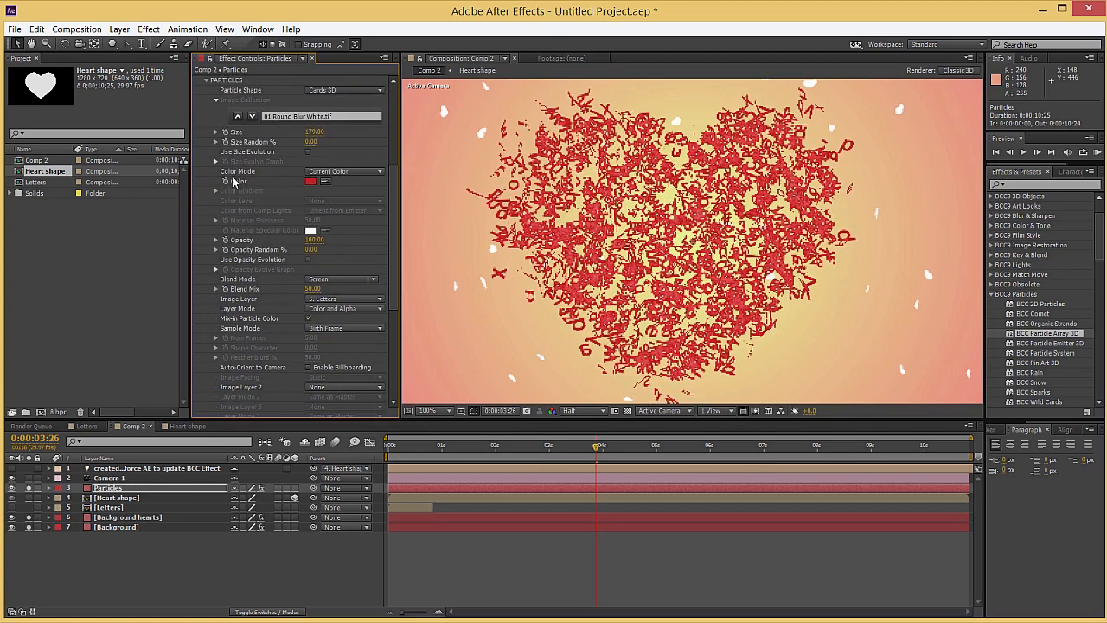
{"action": "left_click", "coordinate": [208, 81]}
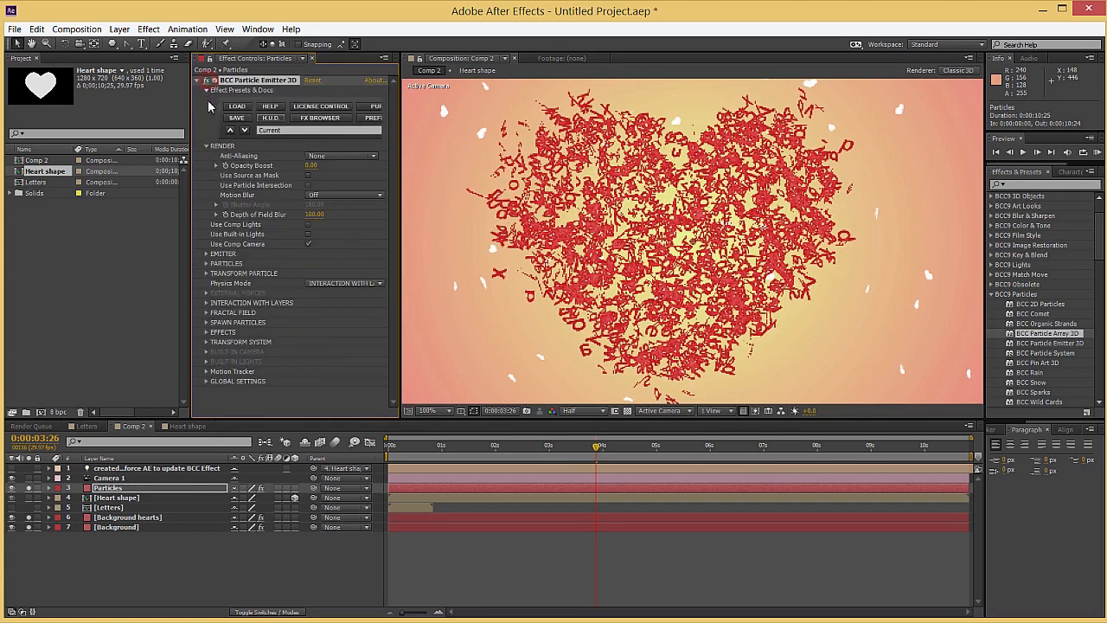
{"action": "left_click", "coordinate": [208, 274]}
{"action": "scroll", "coordinate": [208, 275], "scroll_direction": "down", "scroll_amount": 2}
{"action": "scroll", "coordinate": [292, 285], "scroll_direction": "down", "scroll_amount": 1}
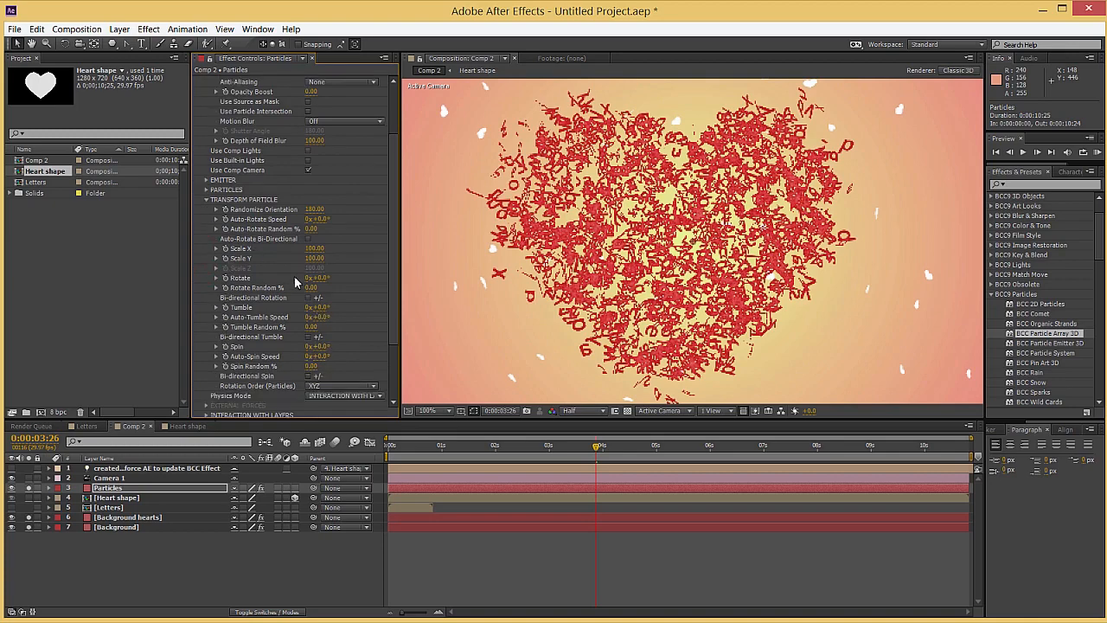
{"action": "left_click_drag", "start_coordinate": [320, 219], "coordinate": [329, 219]}
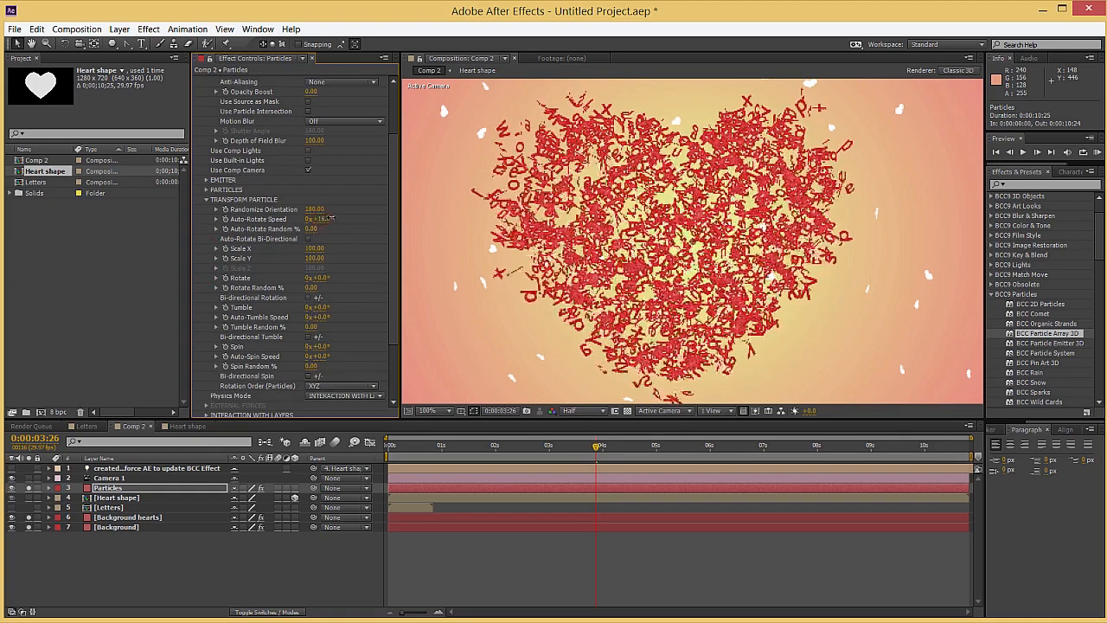
Set the letter particles' Tumble to 14°, Auto-Tumble Speed to 22°, Spin to 21° and Auto-Spin Speed to 18°
{"action": "scroll", "coordinate": [291, 250], "scroll_direction": "down", "scroll_amount": 1}
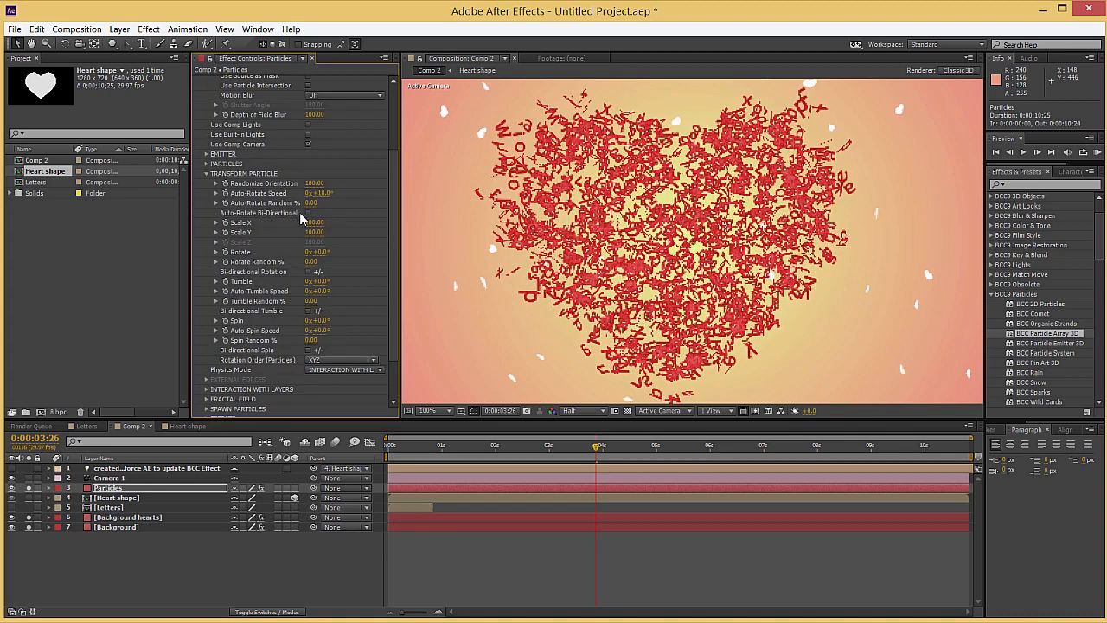
{"action": "scroll", "coordinate": [297, 240], "scroll_direction": "down", "scroll_amount": 1}
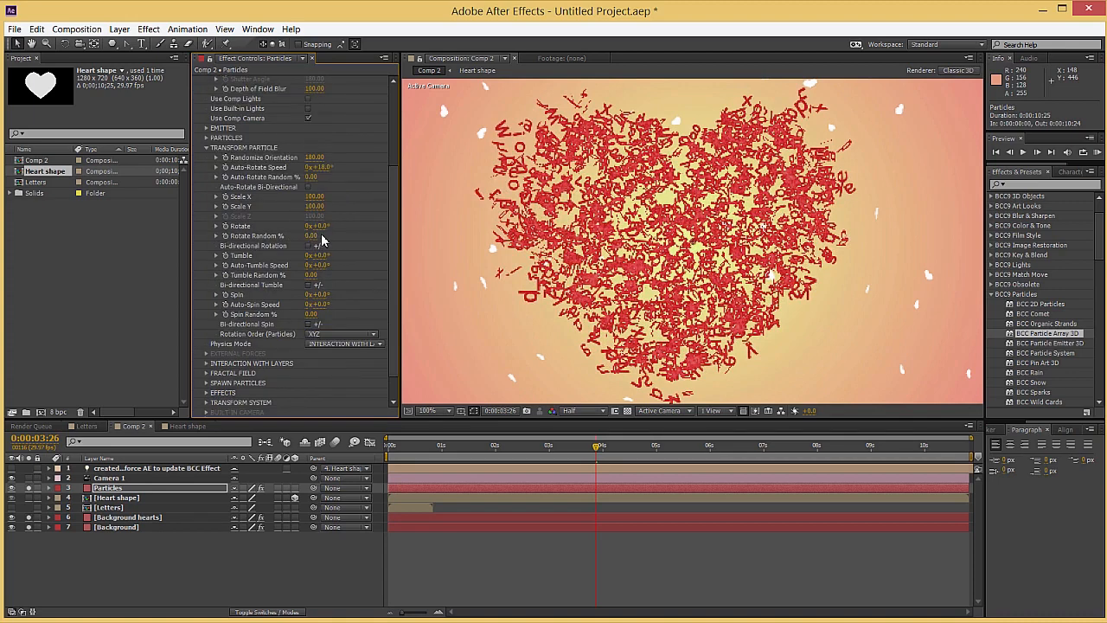
{"action": "left_click_drag", "start_coordinate": [320, 255], "coordinate": [332, 305]}
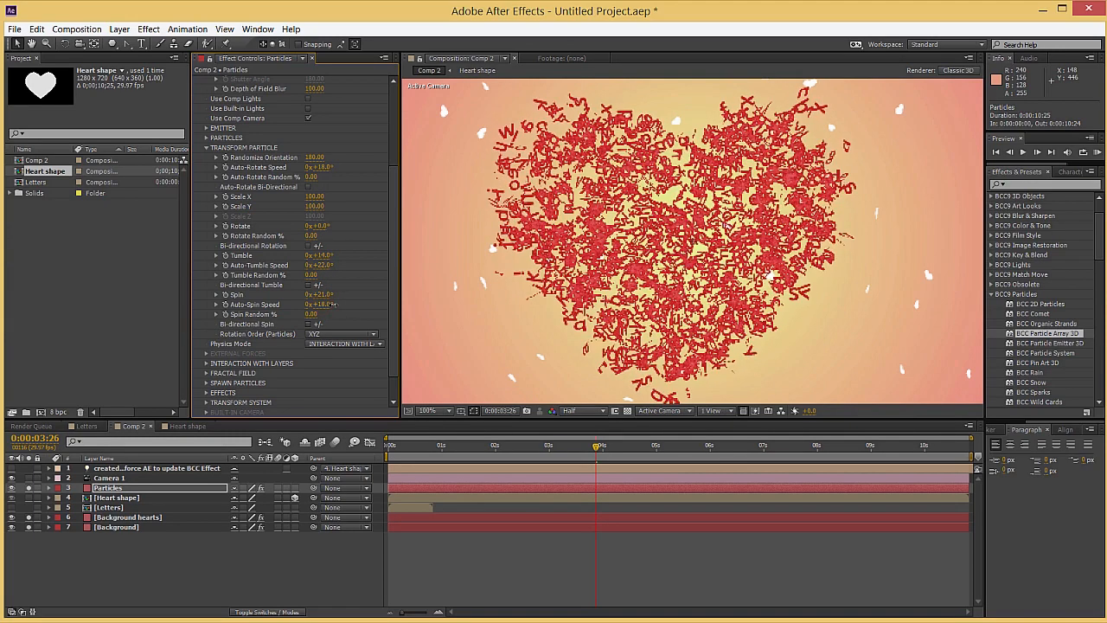
Check the rotating letters and the background hearts through to 0:00:09:26
{"action": "left_click_drag", "start_coordinate": [481, 447], "coordinate": [884, 450]}
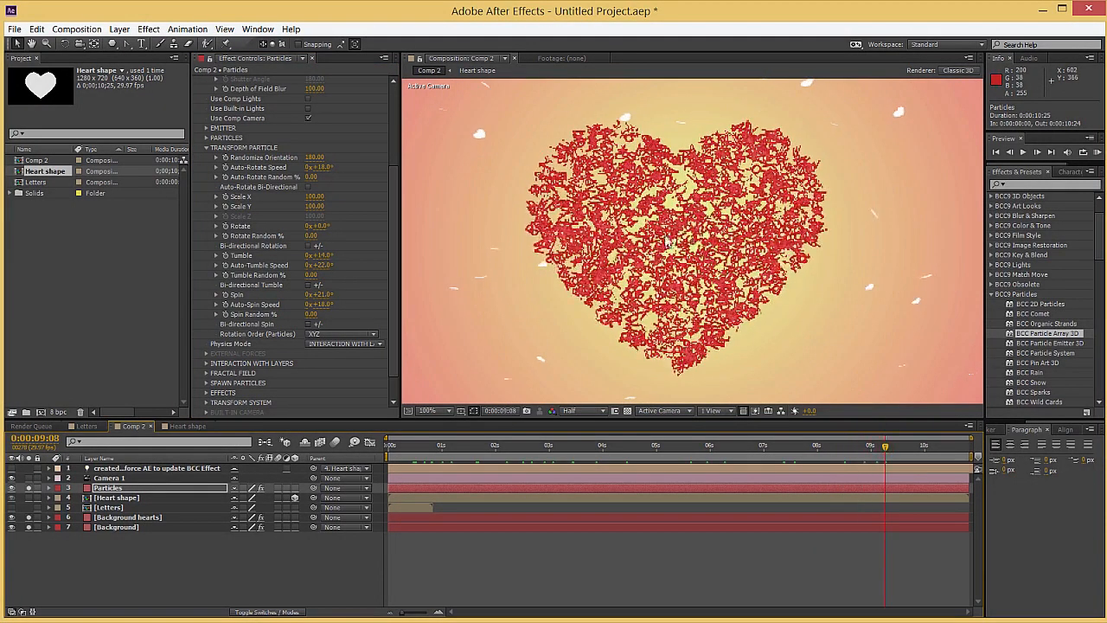
{"action": "left_click", "coordinate": [919, 447]}
{"action": "left_click", "coordinate": [104, 560]}
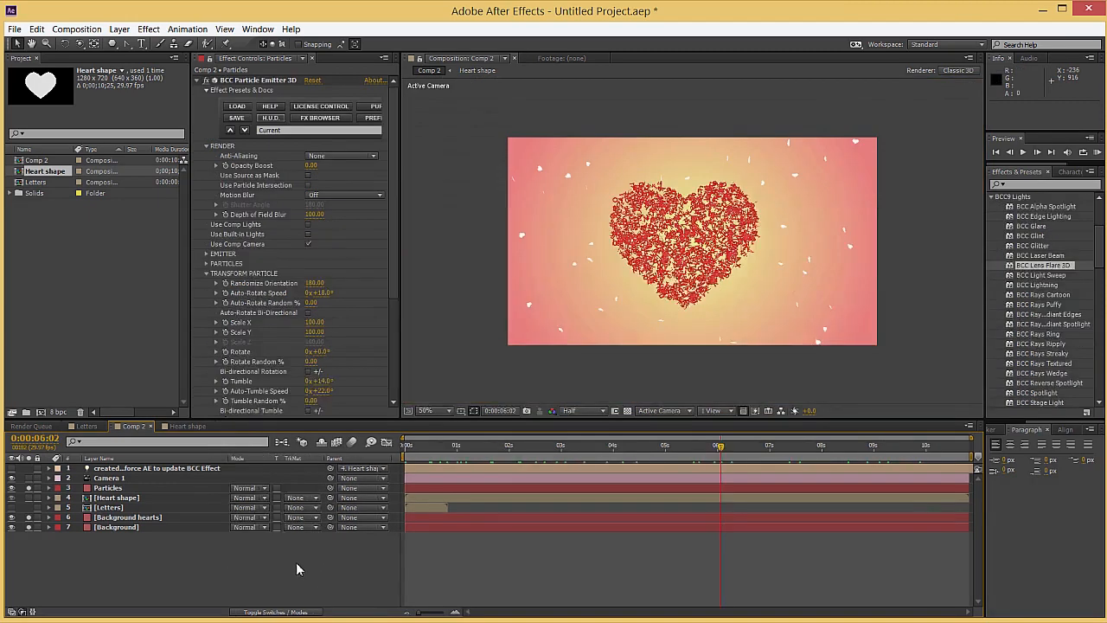
Add a new solid layer named Lens 3D to Comp 2
{"action": "right_click", "coordinate": [301, 555]}
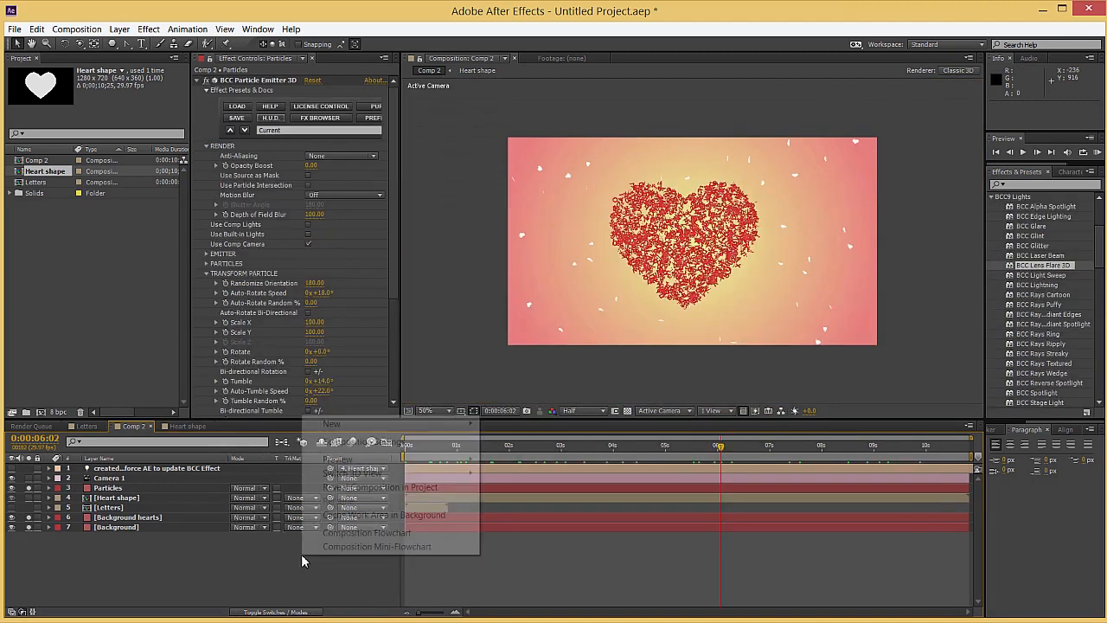
{"action": "mouse_move", "coordinate": [365, 423]}
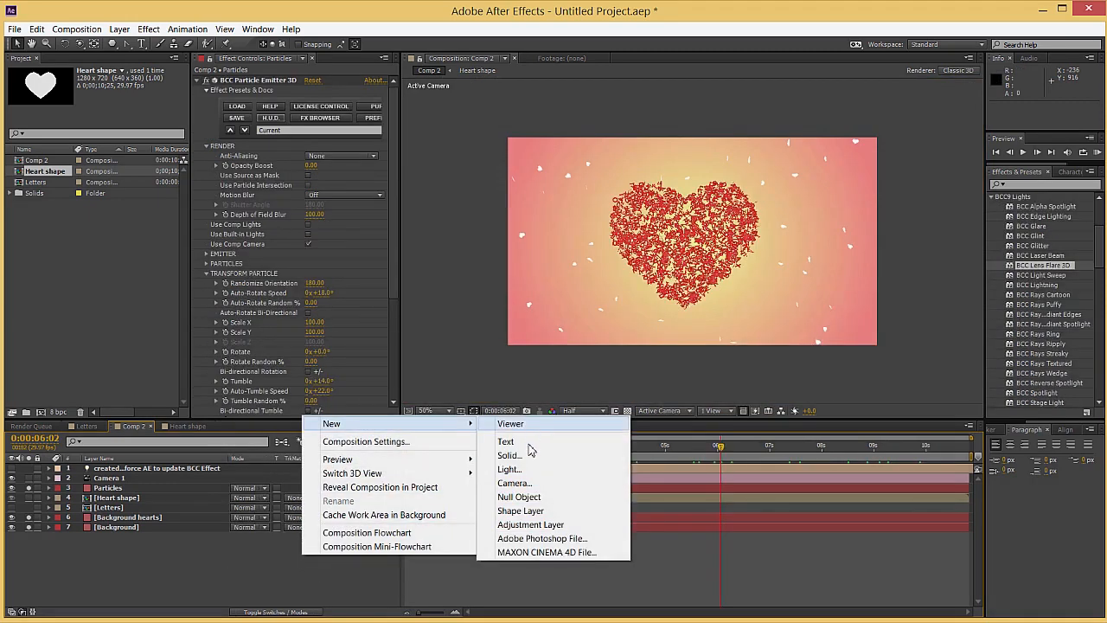
{"action": "left_click", "coordinate": [510, 455]}
{"action": "type", "text": "Lens 3D"}
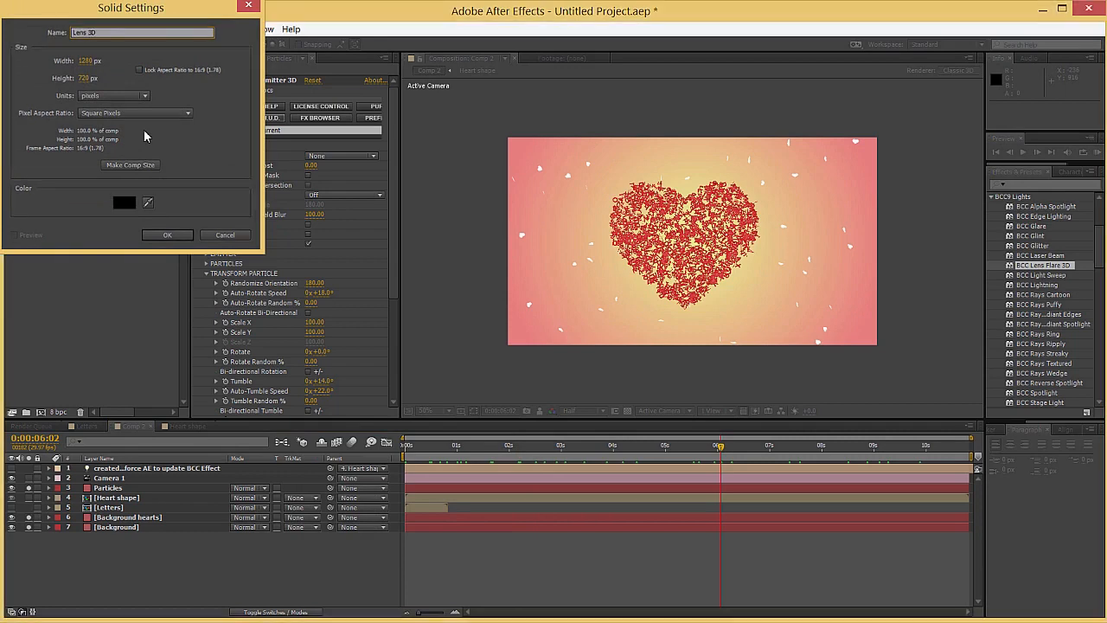
{"action": "key", "text": "Return"}
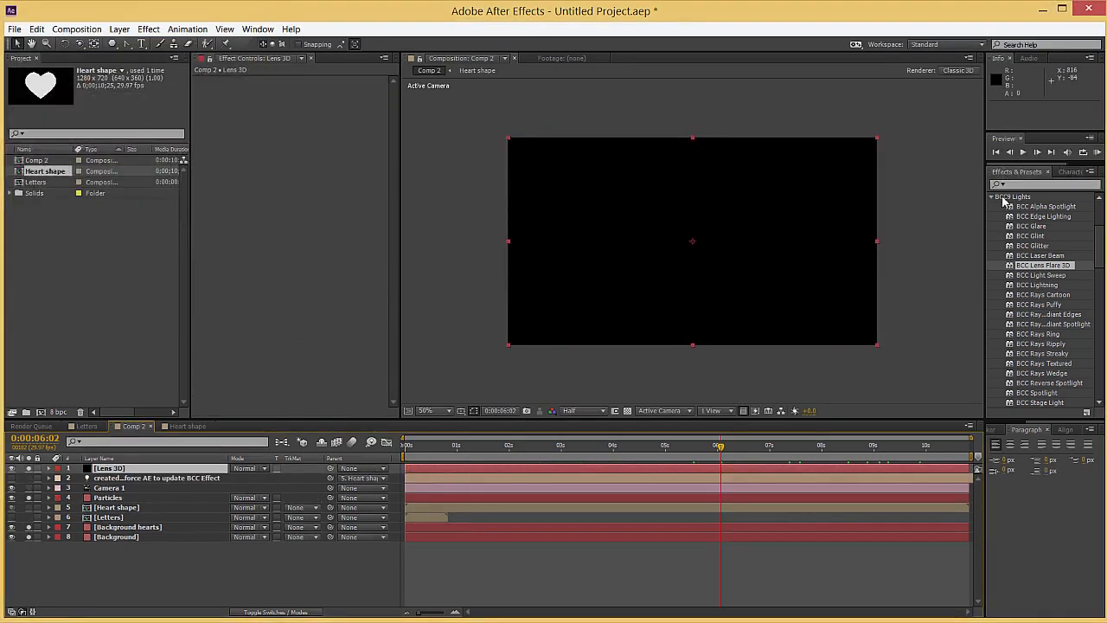
Apply BCC Lens Flare 3D to the Lens 3D layer and set its blending mode to Screen
{"action": "left_click_drag", "start_coordinate": [1032, 266], "coordinate": [692, 240]}
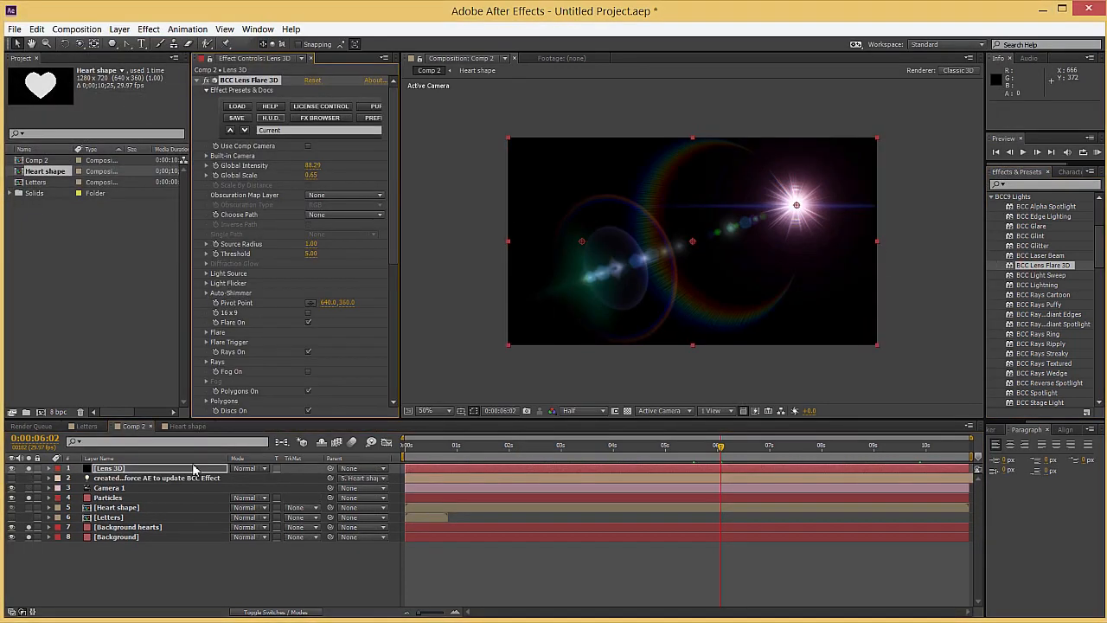
{"action": "left_click", "coordinate": [158, 473]}
{"action": "left_click", "coordinate": [245, 468]}
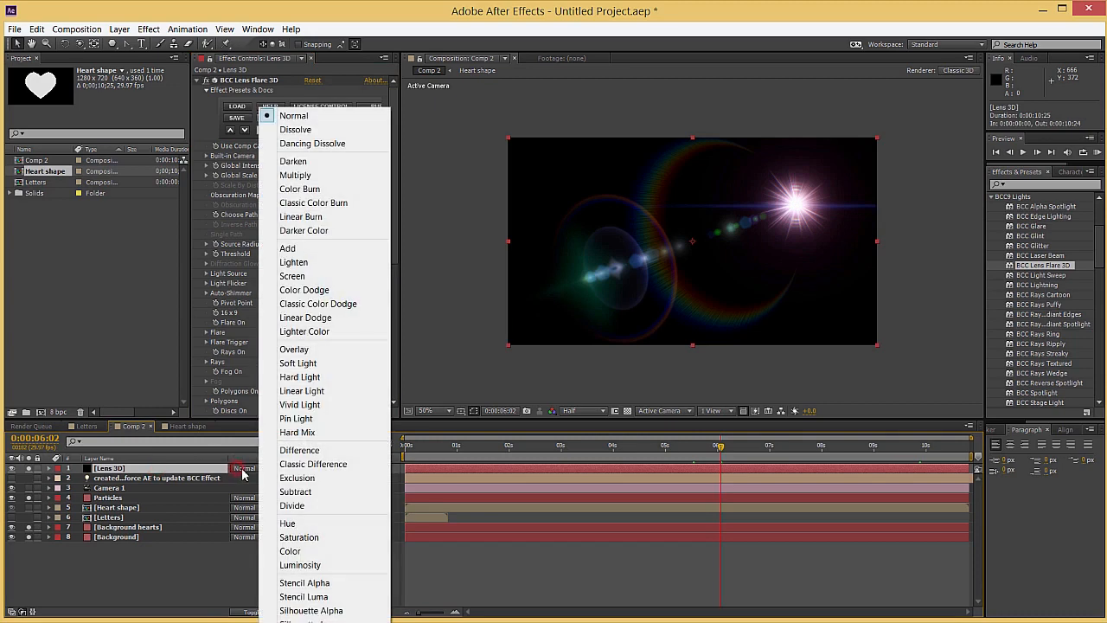
{"action": "left_click", "coordinate": [312, 275]}
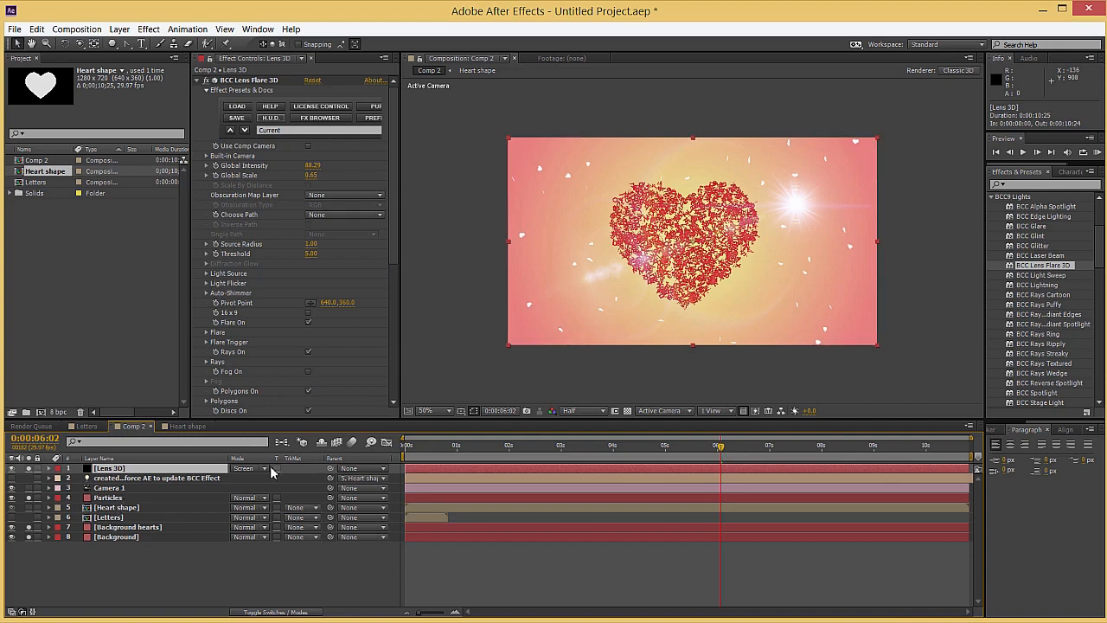
Go to 0:00:04:17 and apply the GreenBurst.bsp preset to the lens flare from the FX Browser
{"action": "left_click_drag", "start_coordinate": [491, 455], "coordinate": [642, 451]}
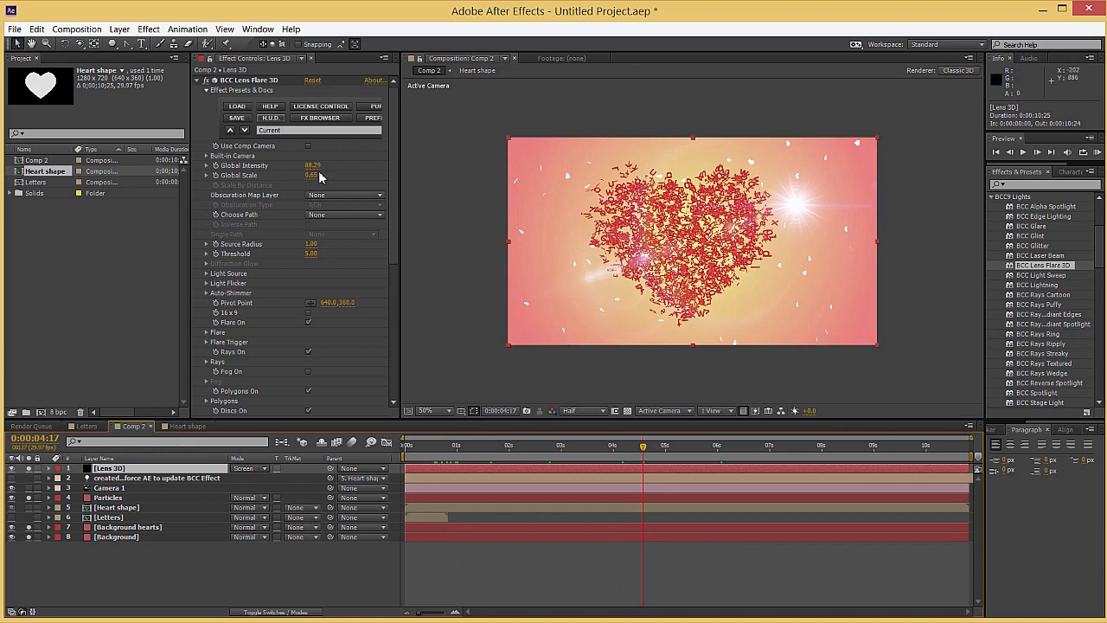
{"action": "key", "text": "slash"}
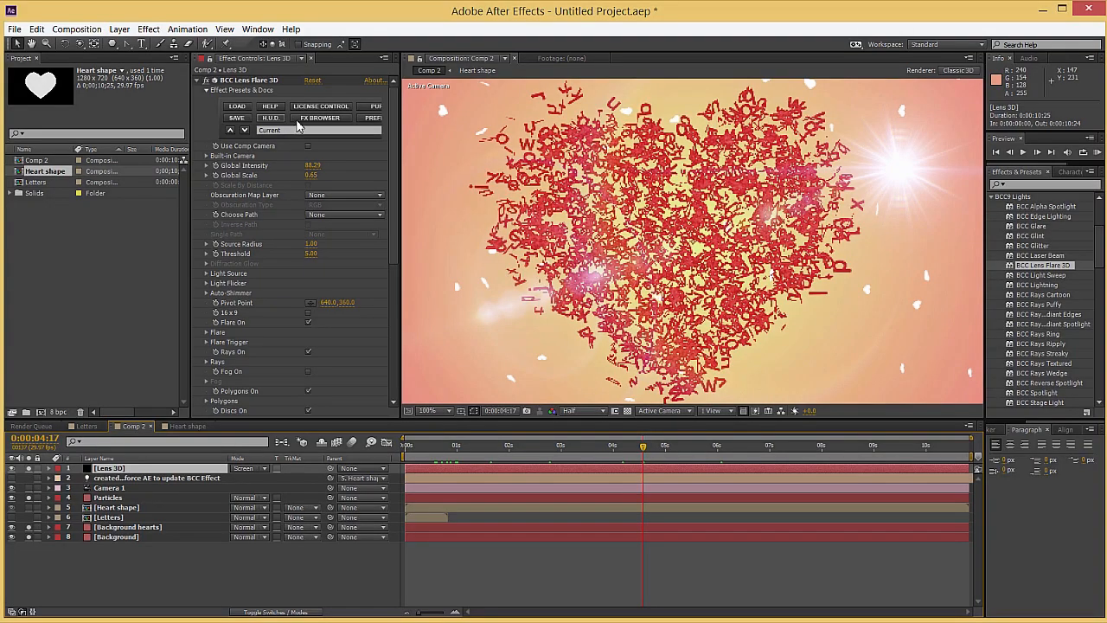
{"action": "left_click", "coordinate": [303, 123]}
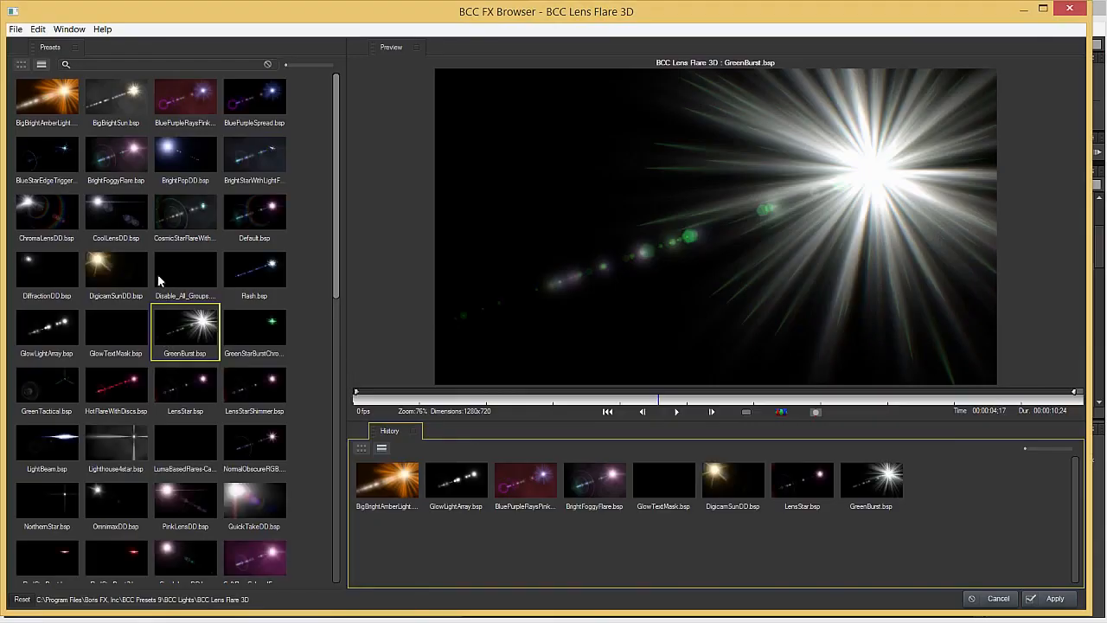
{"action": "left_click", "coordinate": [125, 276]}
{"action": "left_click", "coordinate": [125, 334]}
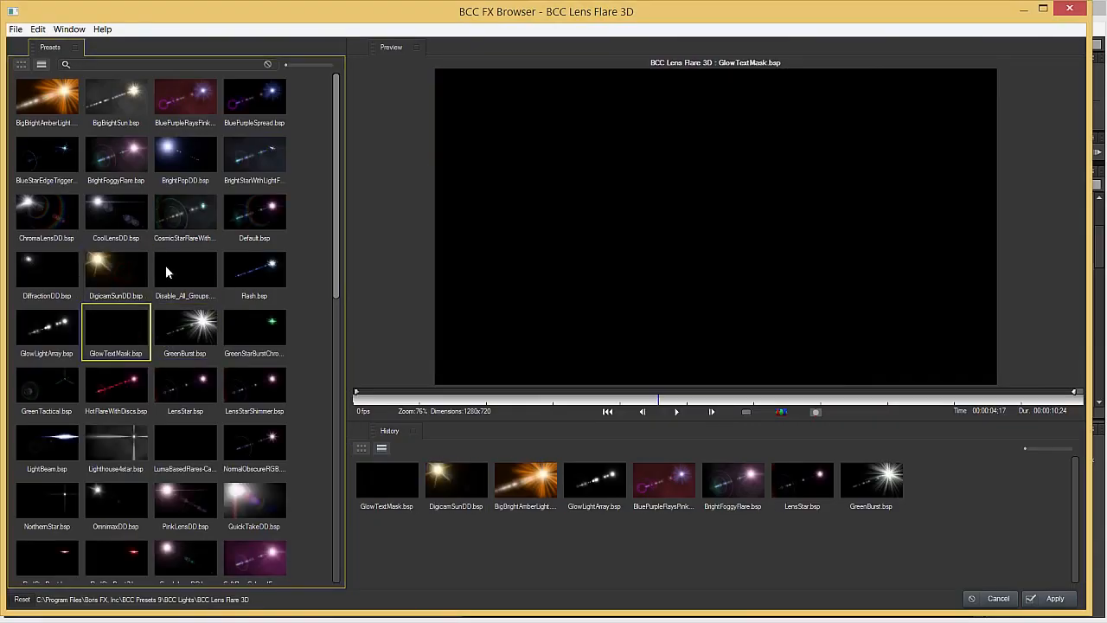
{"action": "left_click", "coordinate": [185, 327]}
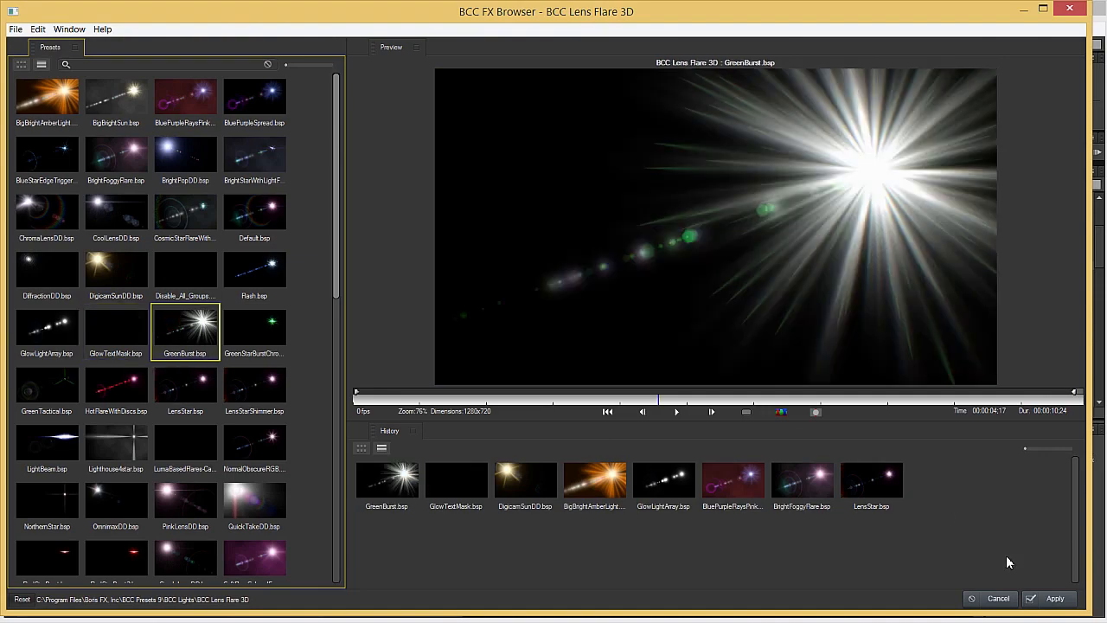
{"action": "left_click", "coordinate": [1043, 602]}
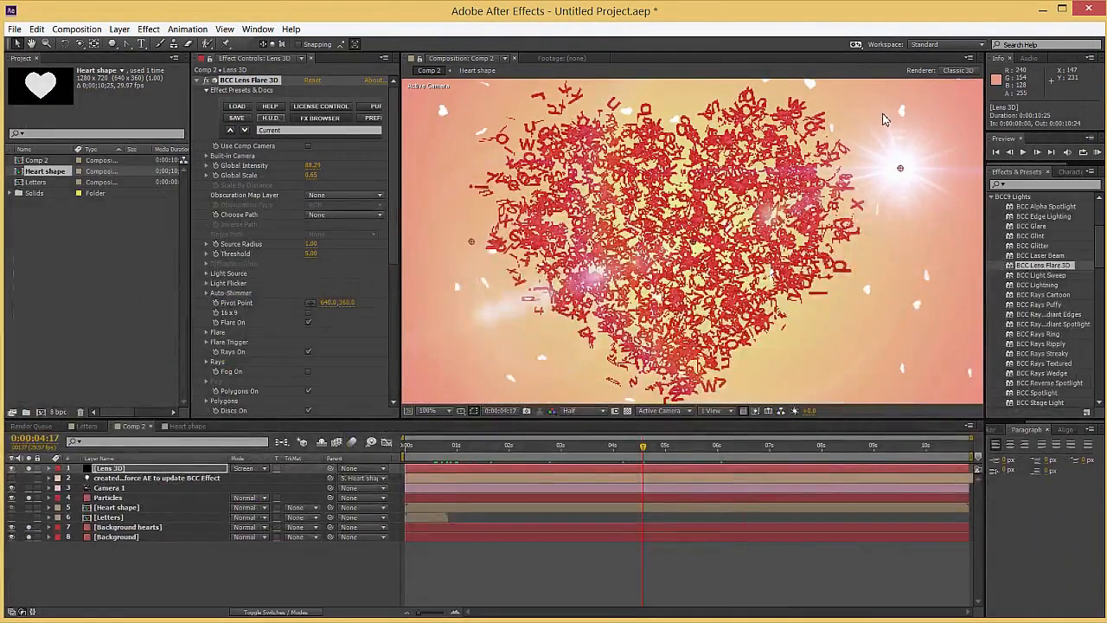
Move the flare's light source to about 306, 139 and enable Use Comp Camera
{"action": "left_click_drag", "start_coordinate": [901, 169], "coordinate": [500, 113]}
{"action": "scroll", "coordinate": [562, 269], "scroll_direction": "down", "scroll_amount": 1}
{"action": "left_click", "coordinate": [308, 145]}
{"action": "scroll", "coordinate": [621, 256], "scroll_direction": "down", "scroll_amount": 2}
{"action": "scroll", "coordinate": [621, 251], "scroll_direction": "up", "scroll_amount": 2}
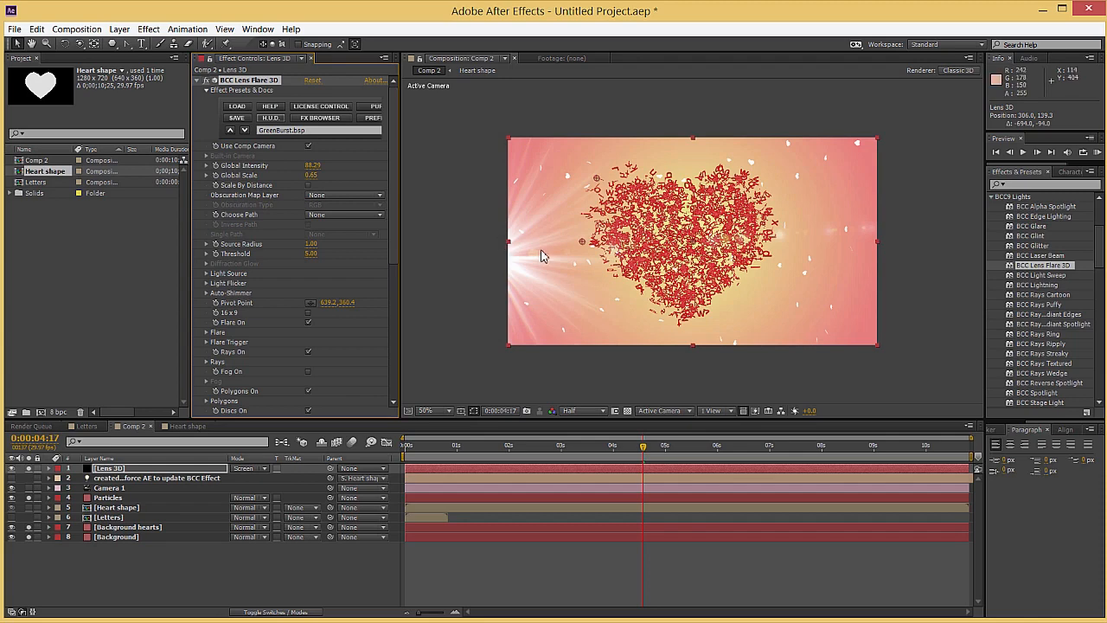
Add a point light named Light 1 to the composition with the default settings
{"action": "right_click", "coordinate": [271, 555]}
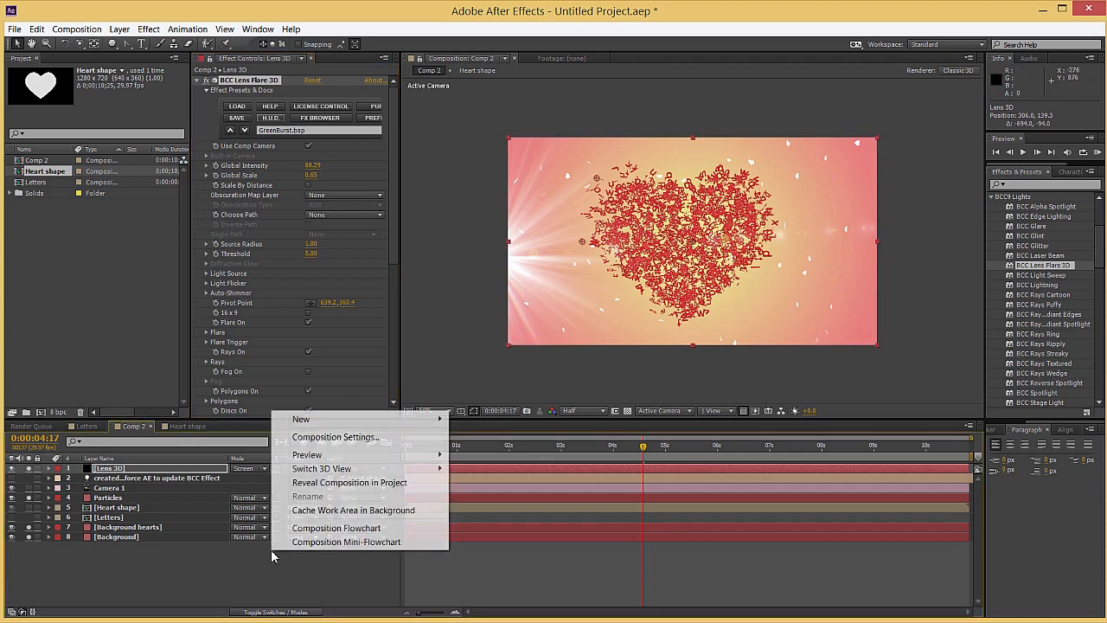
{"action": "mouse_move", "coordinate": [358, 420]}
{"action": "left_click", "coordinate": [494, 460]}
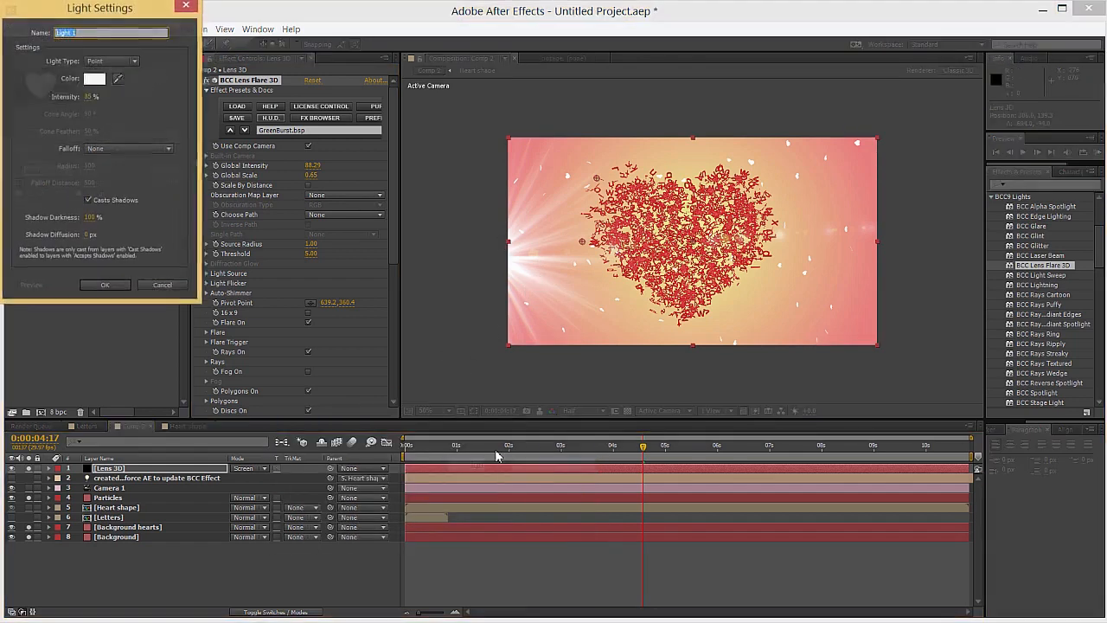
{"action": "left_click", "coordinate": [105, 286]}
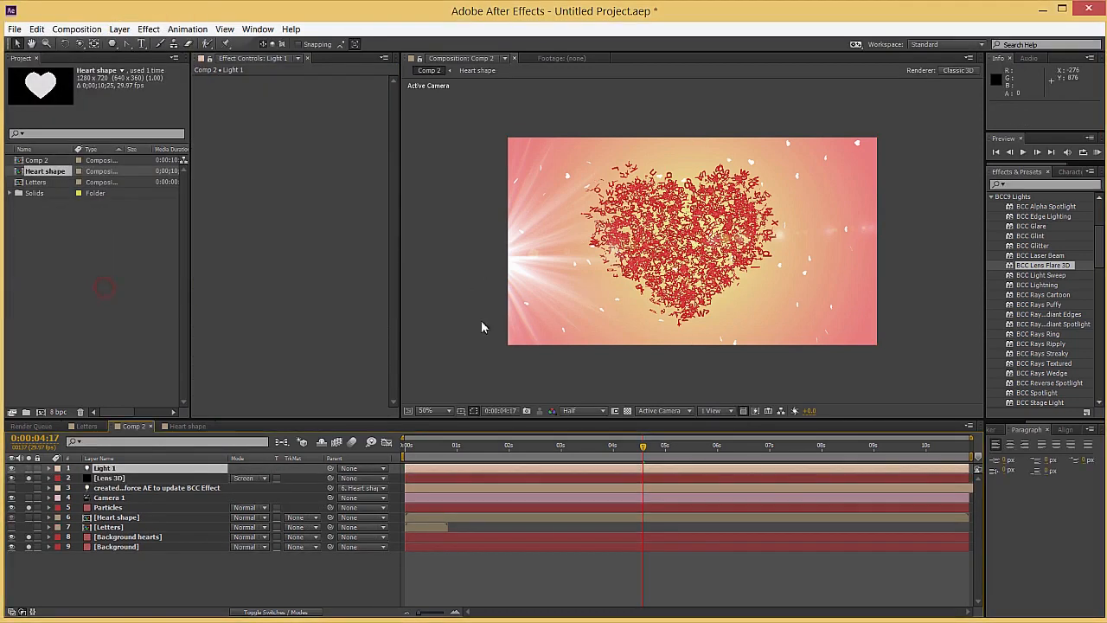
Set the Light Source Type of the Lens 3D layer's flare to Comp
{"action": "left_click", "coordinate": [126, 478]}
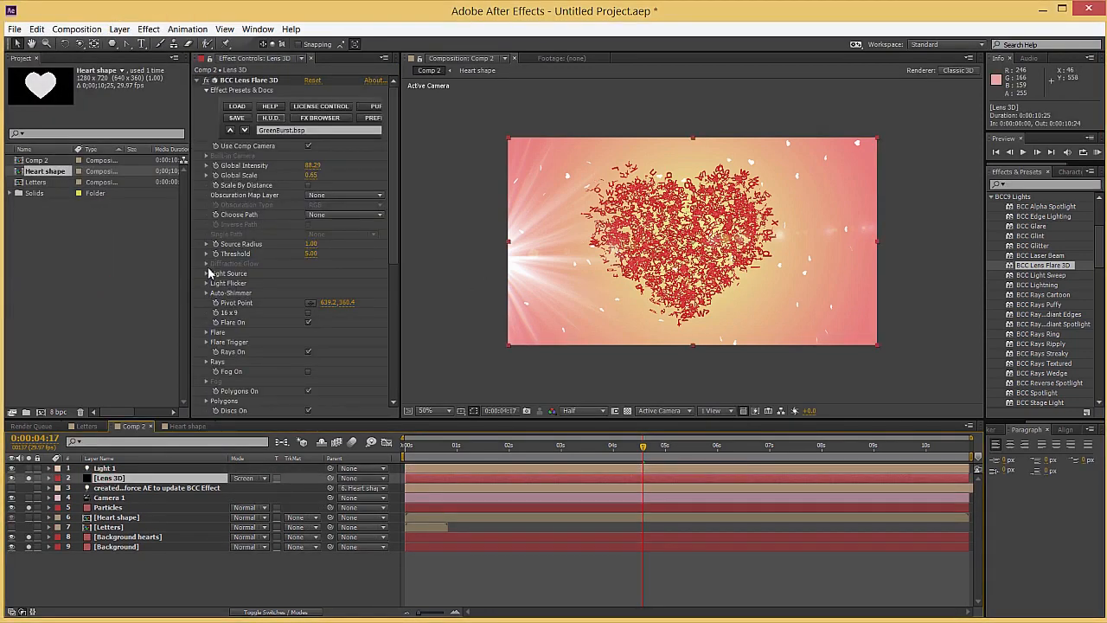
{"action": "left_click", "coordinate": [206, 273]}
{"action": "left_click", "coordinate": [378, 283]}
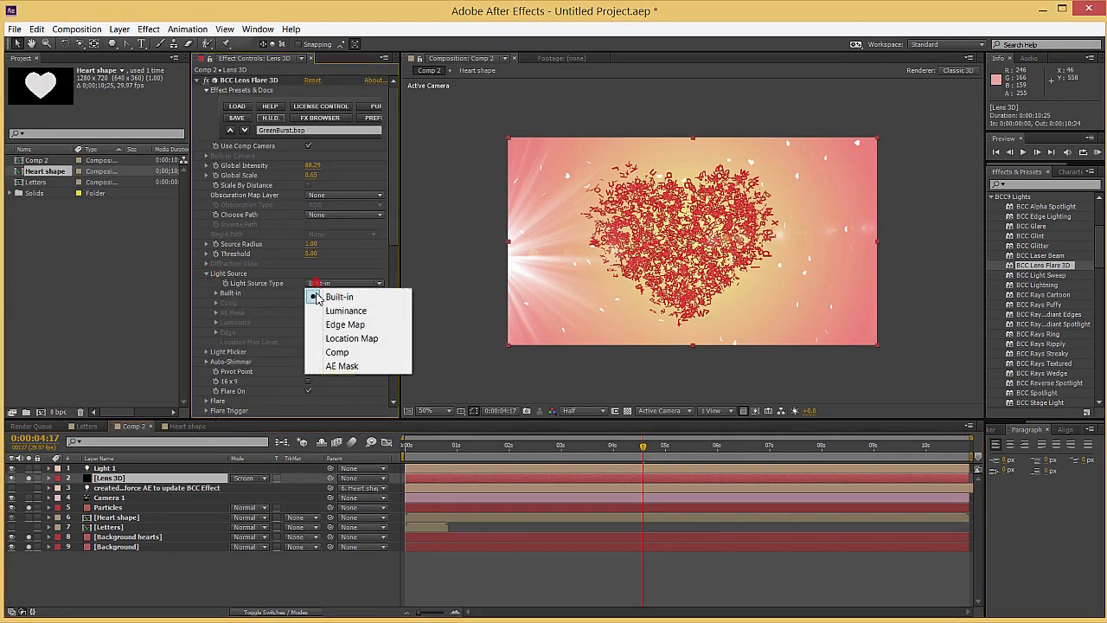
{"action": "left_click", "coordinate": [329, 353]}
Move Light 1 to the upper-left corner of the frame, at about 260, 307, 220
{"action": "scroll", "coordinate": [590, 299], "scroll_direction": "down", "scroll_amount": 2}
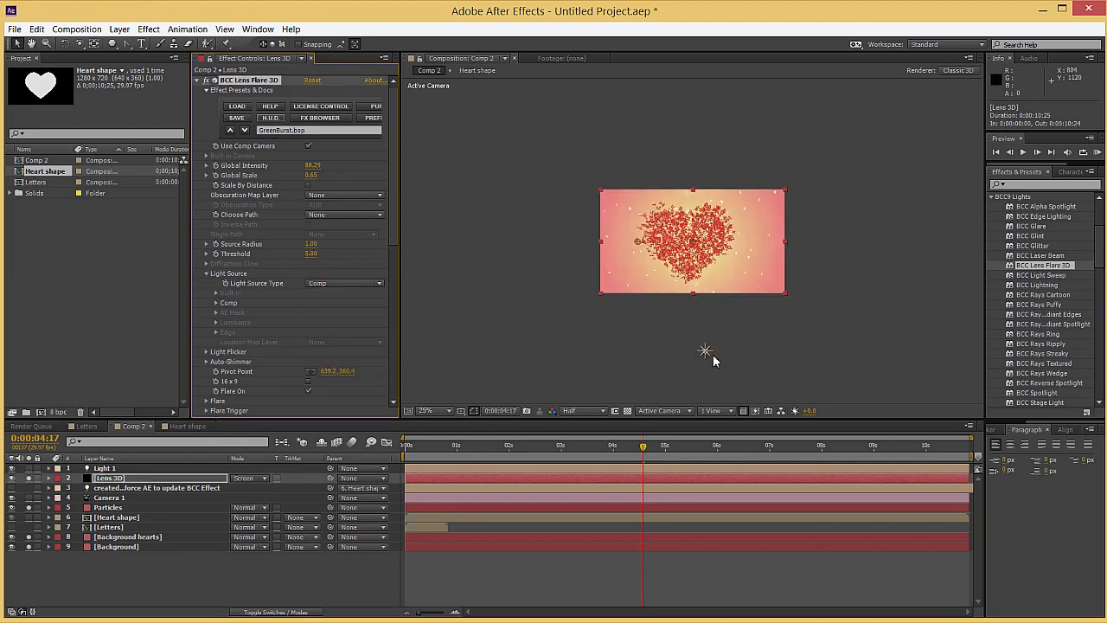
{"action": "left_click_drag", "start_coordinate": [706, 354], "coordinate": [621, 211]}
{"action": "scroll", "coordinate": [620, 209], "scroll_direction": "up", "scroll_amount": 2}
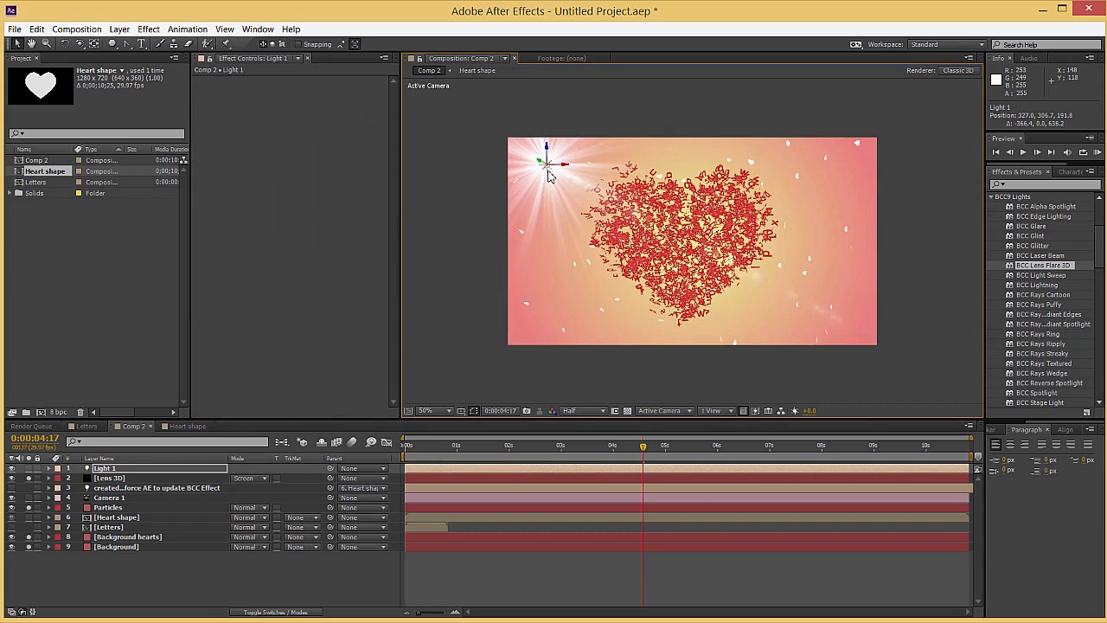
{"action": "mouse_move", "coordinate": [538, 172]}
{"action": "left_mouse_down"}
{"action": "mouse_move", "coordinate": [513, 153]}
{"action": "mouse_move", "coordinate": [522, 167]}
{"action": "left_mouse_up"}
{"action": "scroll", "coordinate": [621, 214], "scroll_direction": "up", "scroll_amount": 1}
{"action": "scroll", "coordinate": [621, 213], "scroll_direction": "down", "scroll_amount": 1}
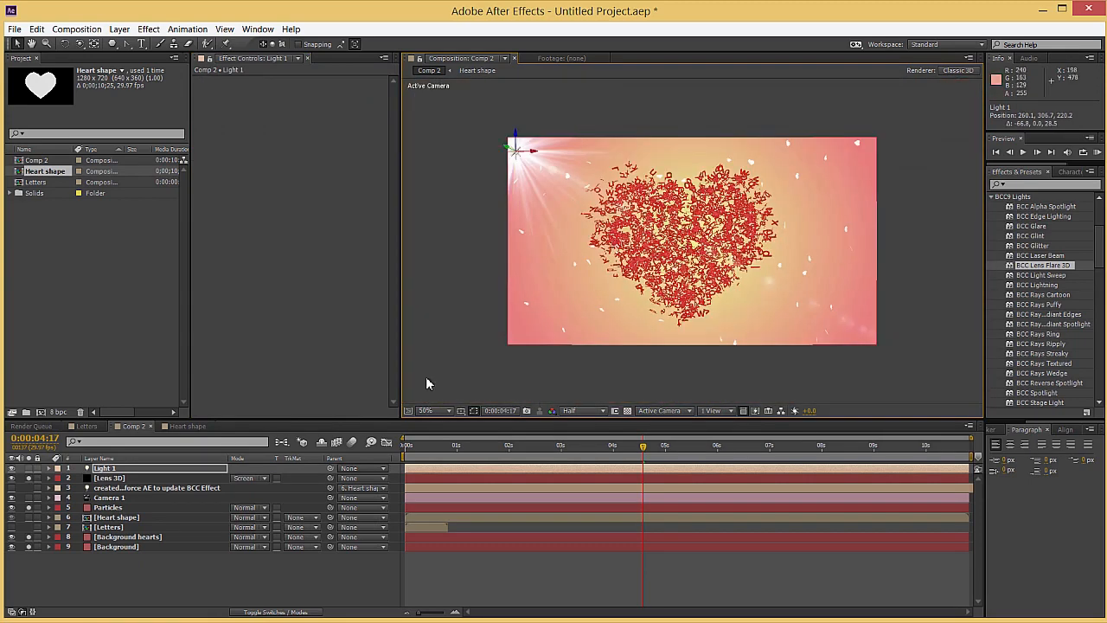
Enable Trigger On Edge in the Flare Trigger settings of the Lens 3D layer's flare
{"action": "left_click", "coordinate": [115, 481]}
{"action": "scroll", "coordinate": [208, 365], "scroll_direction": "down", "scroll_amount": 3}
{"action": "left_click", "coordinate": [206, 358]}
{"action": "scroll", "coordinate": [249, 357], "scroll_direction": "down", "scroll_amount": 4}
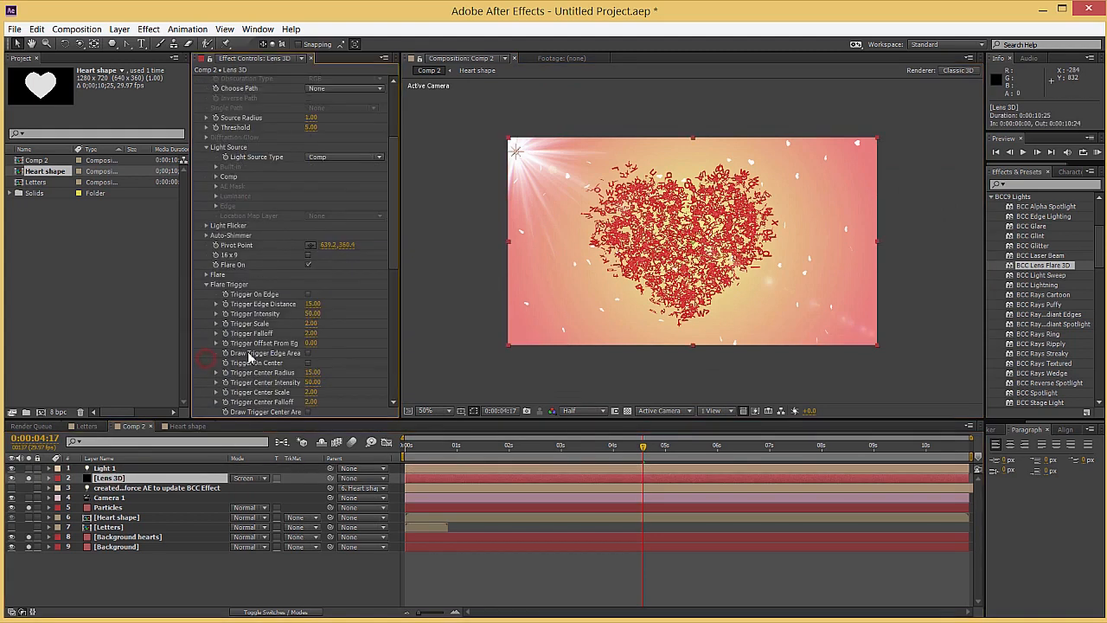
{"action": "left_click", "coordinate": [308, 295]}
Move Light 1 closer to the frame corner, at about 250, 307, 240, and scrub through the animation to check the flare
{"action": "mouse_move", "coordinate": [517, 162]}
{"action": "left_mouse_down"}
{"action": "mouse_move", "coordinate": [437, 186]}
{"action": "mouse_move", "coordinate": [529, 222]}
{"action": "mouse_move", "coordinate": [511, 230]}
{"action": "mouse_move", "coordinate": [486, 212]}
{"action": "mouse_move", "coordinate": [519, 156]}
{"action": "mouse_move", "coordinate": [506, 143]}
{"action": "mouse_move", "coordinate": [514, 153]}
{"action": "left_mouse_up"}
{"action": "left_click_drag", "start_coordinate": [407, 445], "coordinate": [809, 446]}
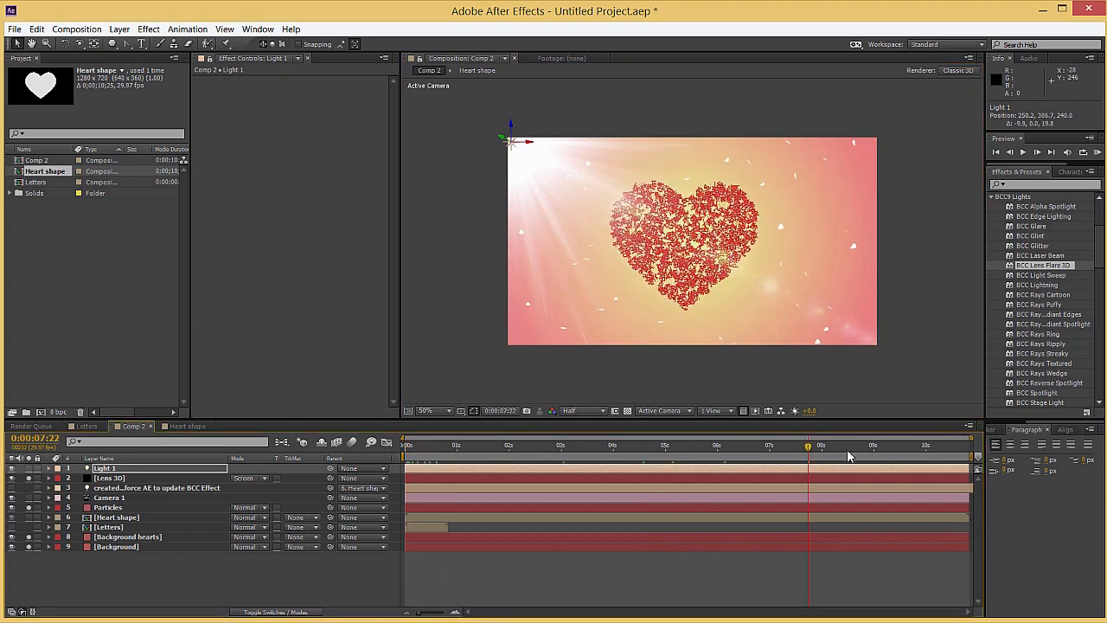
{"action": "left_click_drag", "start_coordinate": [882, 450], "coordinate": [556, 446]}
Enable Elliptical Caustic On for the Lens 3D layer's flare
{"action": "left_click", "coordinate": [115, 478]}
{"action": "scroll", "coordinate": [248, 333], "scroll_direction": "down", "scroll_amount": 5}
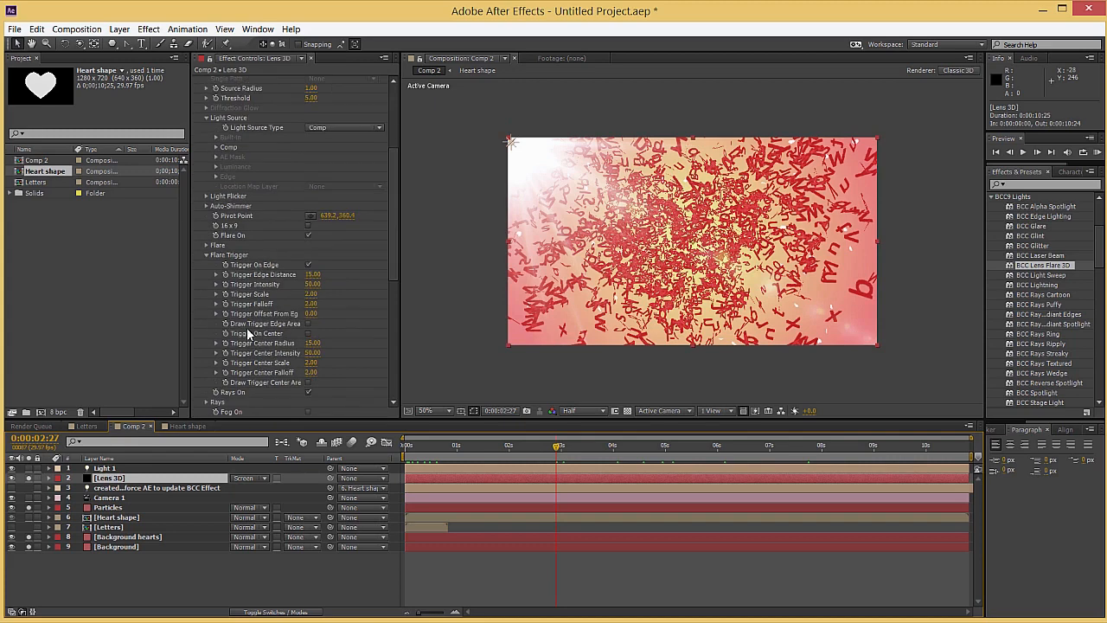
{"action": "left_click", "coordinate": [208, 255]}
{"action": "scroll", "coordinate": [289, 356], "scroll_direction": "down", "scroll_amount": 3}
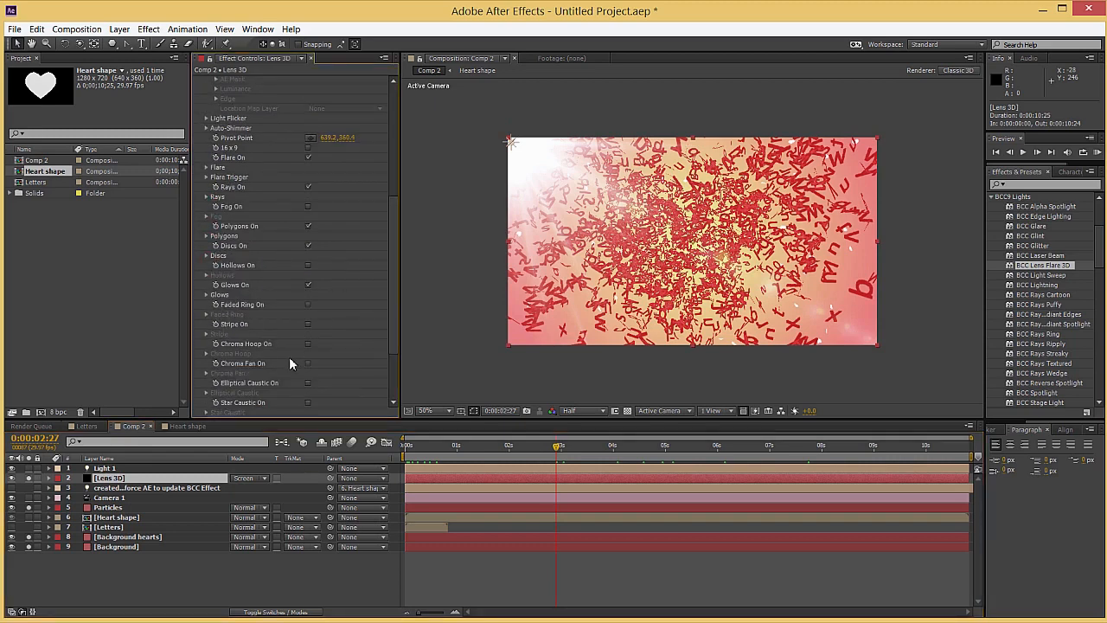
{"action": "left_click", "coordinate": [307, 356]}
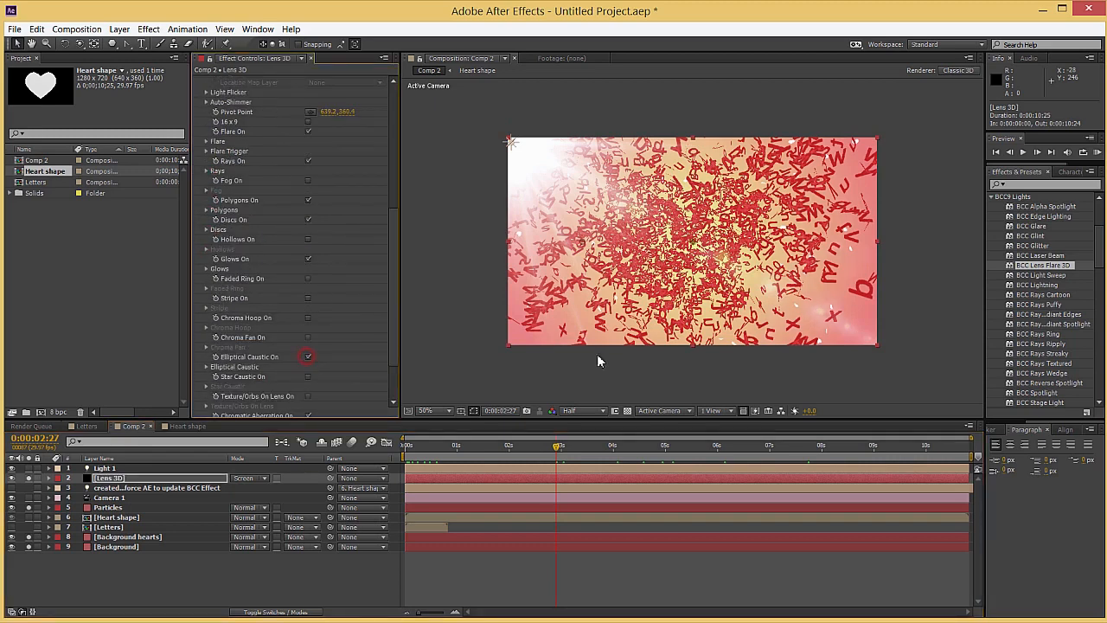
Return to the first frame and raise the Intensity of the flare's Elliptical Caustic
{"action": "left_click", "coordinate": [408, 446]}
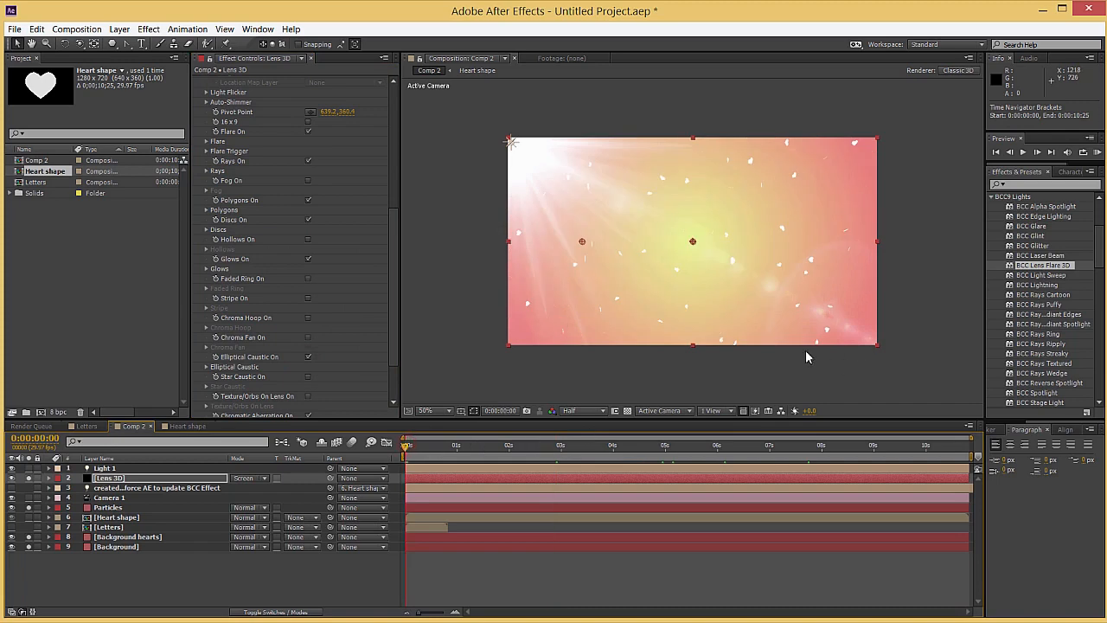
{"action": "scroll", "coordinate": [223, 345], "scroll_direction": "down", "scroll_amount": 3}
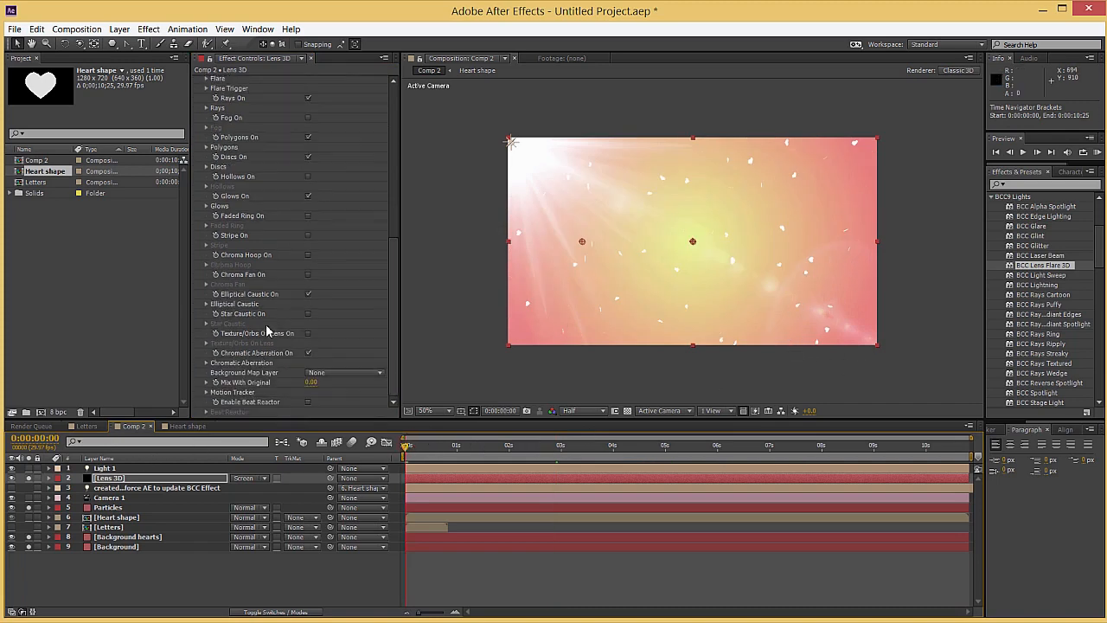
{"action": "left_click", "coordinate": [207, 305]}
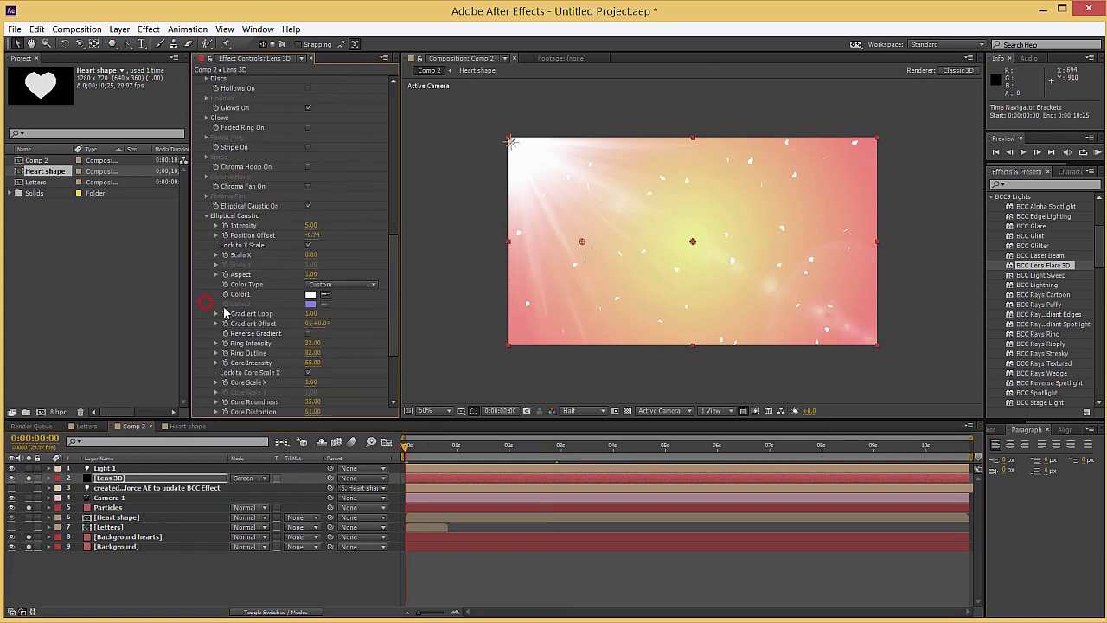
{"action": "left_click_drag", "start_coordinate": [309, 224], "coordinate": [329, 224]}
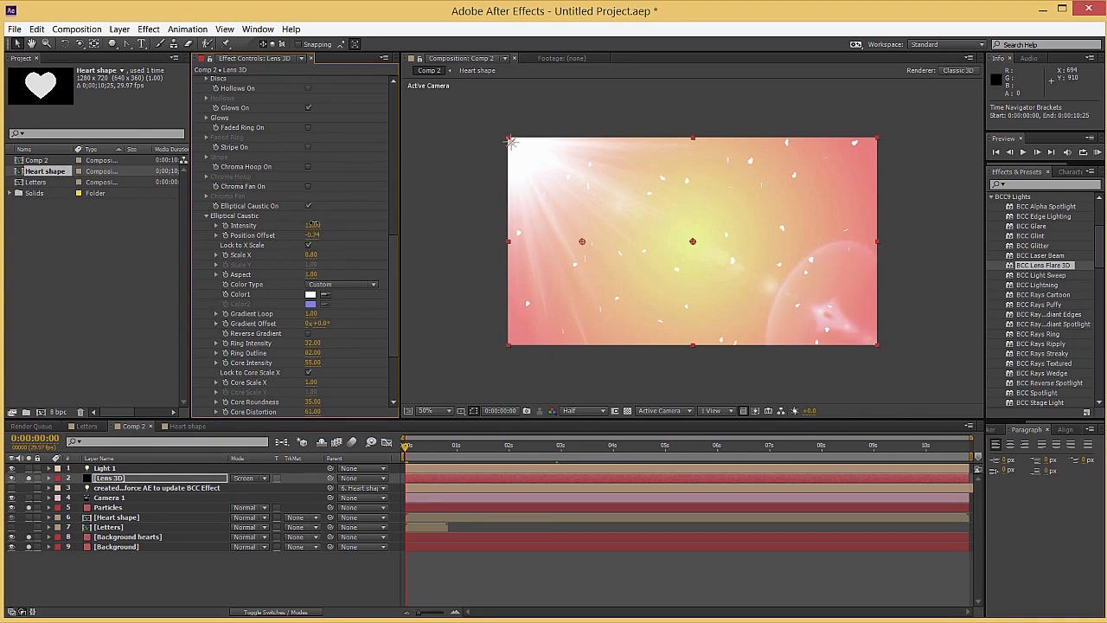
{"action": "left_click", "coordinate": [207, 217]}
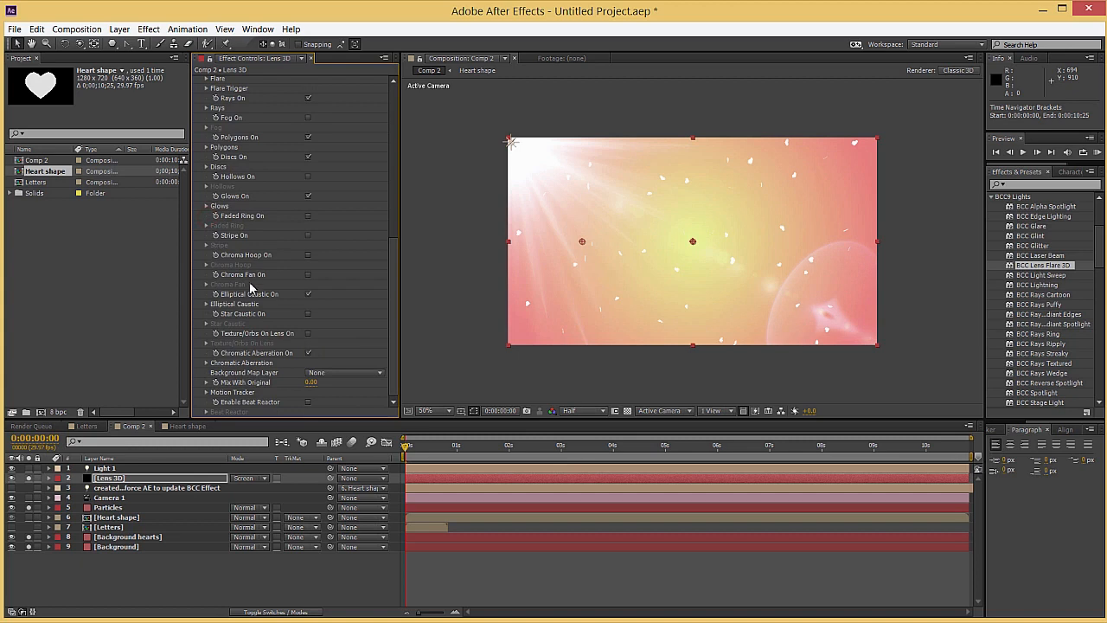
Enable Texture/Orbs On Lens for the flare and raise its Illumination Radius to about 490
{"action": "left_click", "coordinate": [308, 334]}
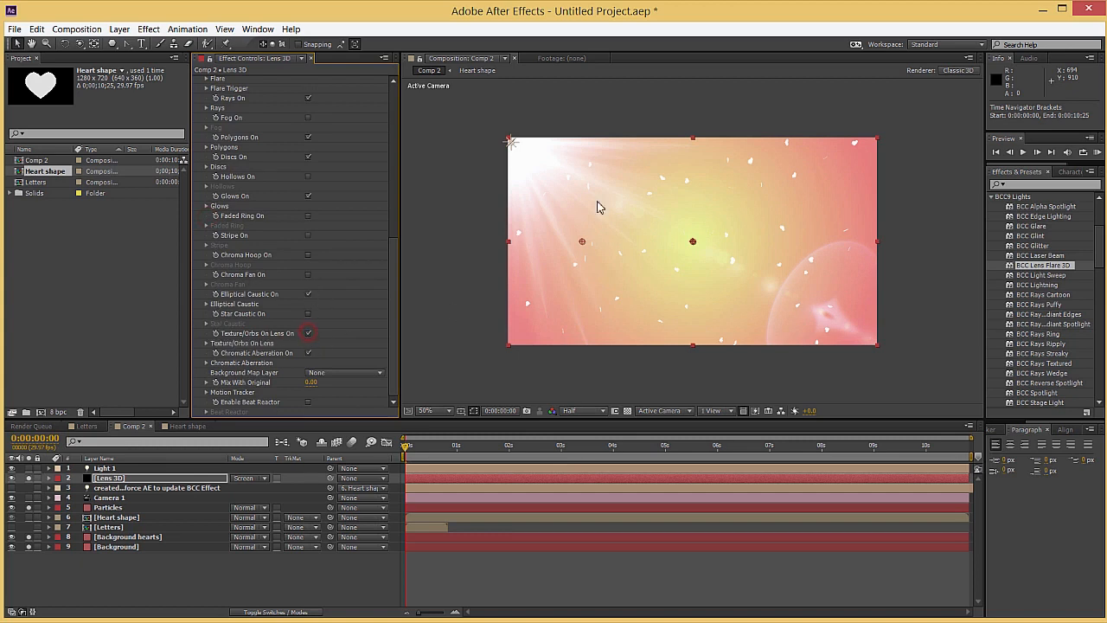
{"action": "left_click", "coordinate": [208, 343]}
{"action": "scroll", "coordinate": [235, 354], "scroll_direction": "down", "scroll_amount": 3}
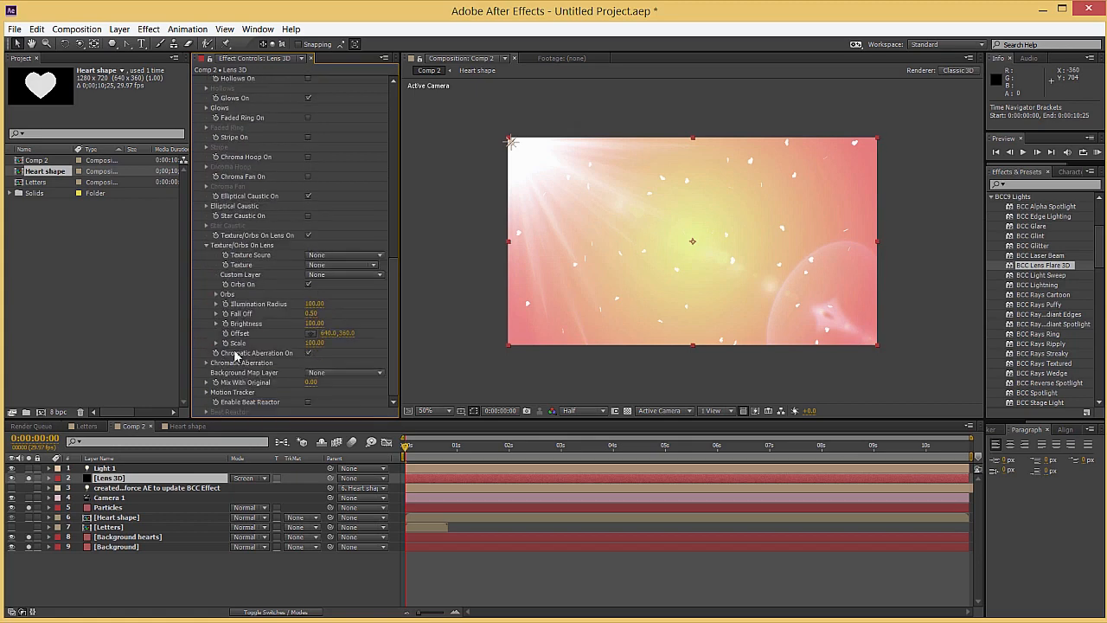
{"action": "left_click_drag", "start_coordinate": [311, 304], "coordinate": [328, 302]}
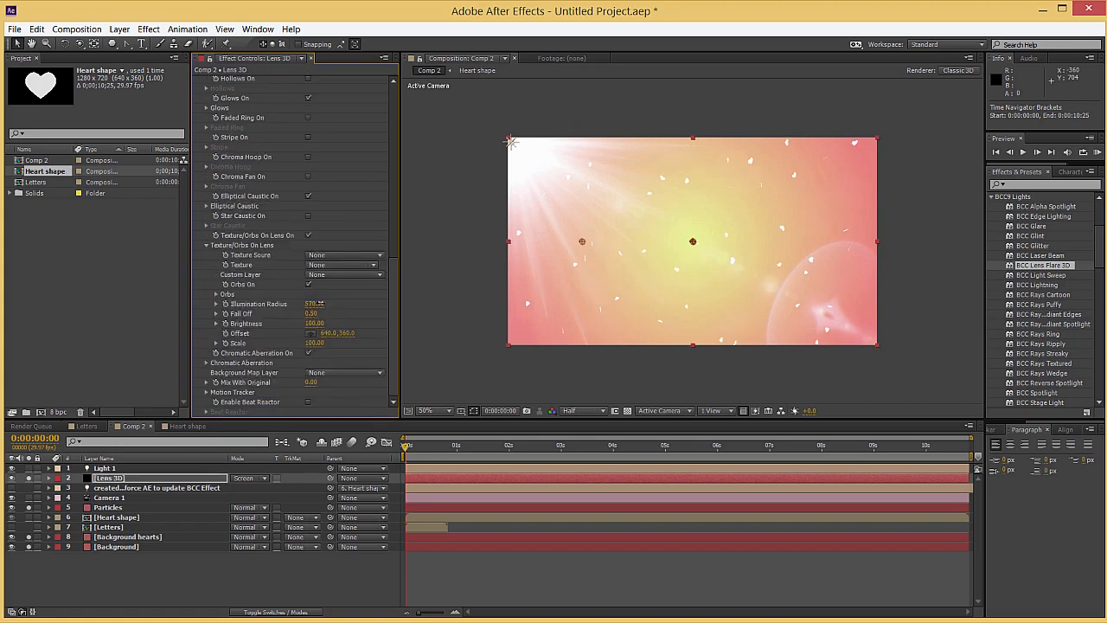
Raise the Intensity of the flare's Orbs to about 24 and scrub to about 3:21 to check them
{"action": "left_click", "coordinate": [217, 295]}
{"action": "scroll", "coordinate": [263, 299], "scroll_direction": "down", "scroll_amount": 1}
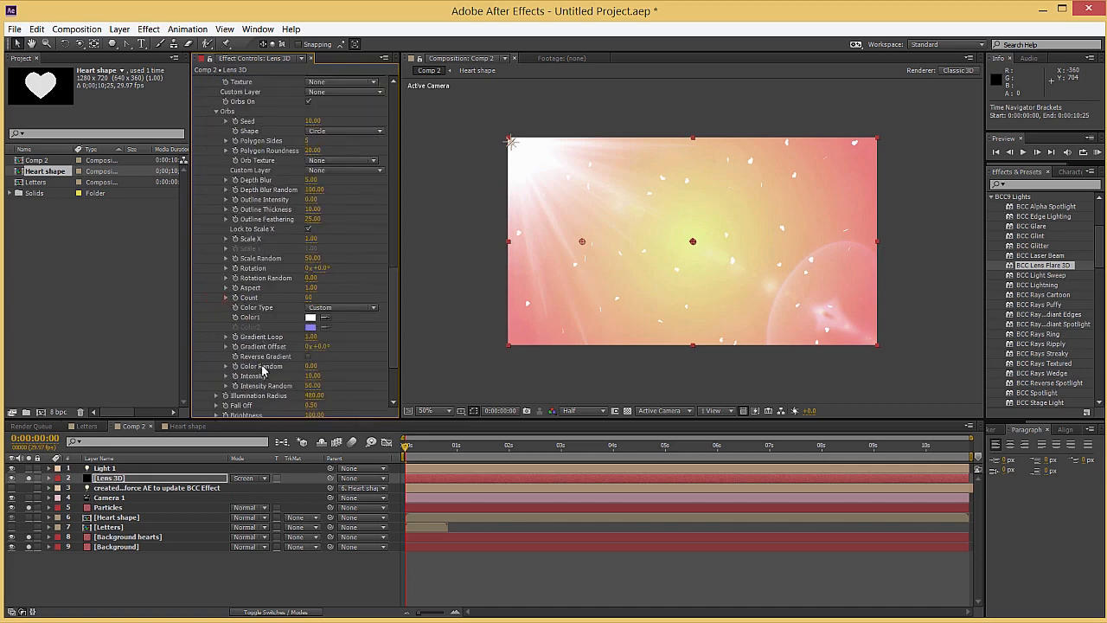
{"action": "left_click_drag", "start_coordinate": [309, 375], "coordinate": [327, 375]}
{"action": "scroll", "coordinate": [771, 178], "scroll_direction": "up", "scroll_amount": 3}
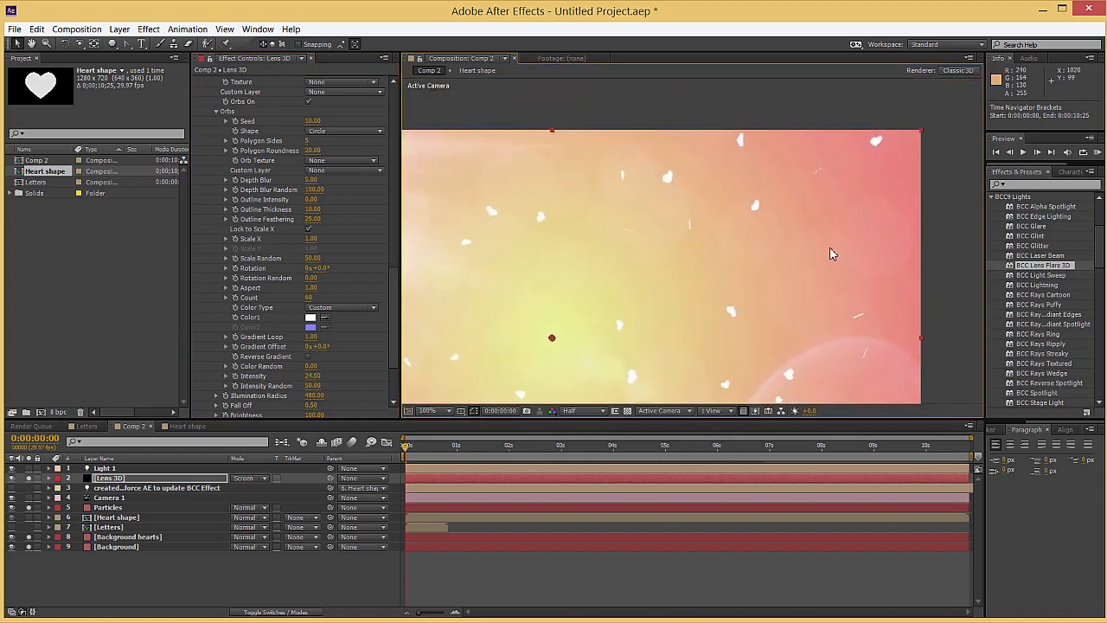
{"action": "scroll", "coordinate": [554, 303], "scroll_direction": "down", "scroll_amount": 2}
{"action": "left_click_drag", "start_coordinate": [407, 448], "coordinate": [597, 449]}
{"action": "left_click", "coordinate": [147, 567]}
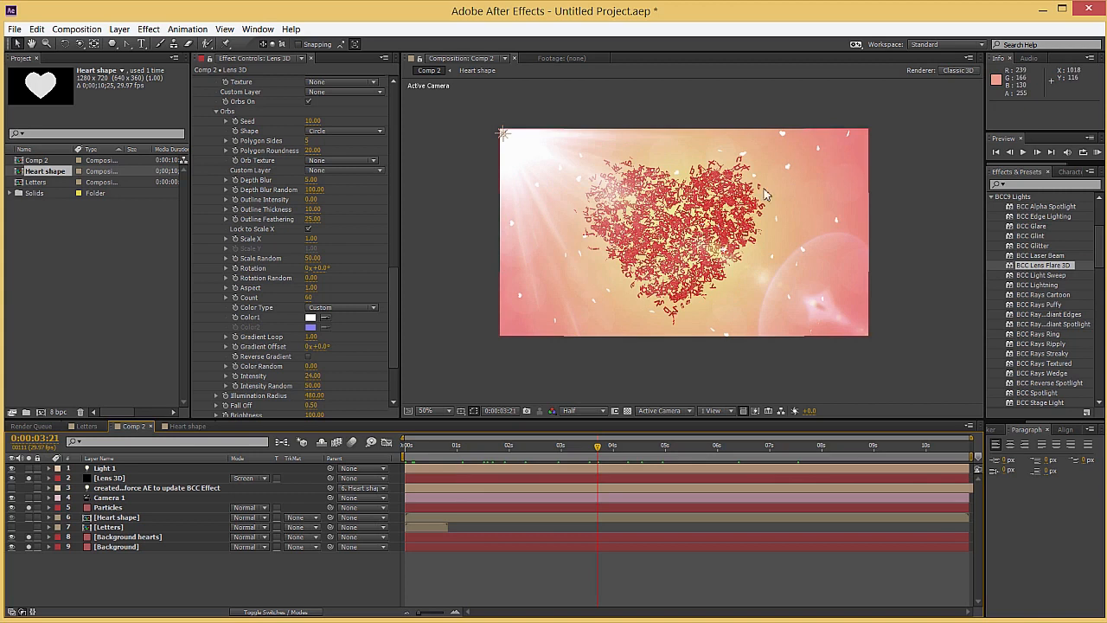
Duplicate the Background hearts layer, place the copy above Particles and rename it "Big hearts"
{"action": "left_click", "coordinate": [122, 537]}
{"action": "key", "text": "ctrl+d"}
{"action": "left_click_drag", "start_coordinate": [127, 538], "coordinate": [125, 508]}
{"action": "left_click", "coordinate": [134, 510]}
{"action": "key", "text": "Return"}
{"action": "type", "text": "Big h"}
{"action": "key", "text": "Return"}
Turn off soloing for Particles, Background hearts and Lens 3D, keeping only Big hearts and Background soloed
{"action": "left_click", "coordinate": [28, 517]}
{"action": "left_click", "coordinate": [28, 547]}
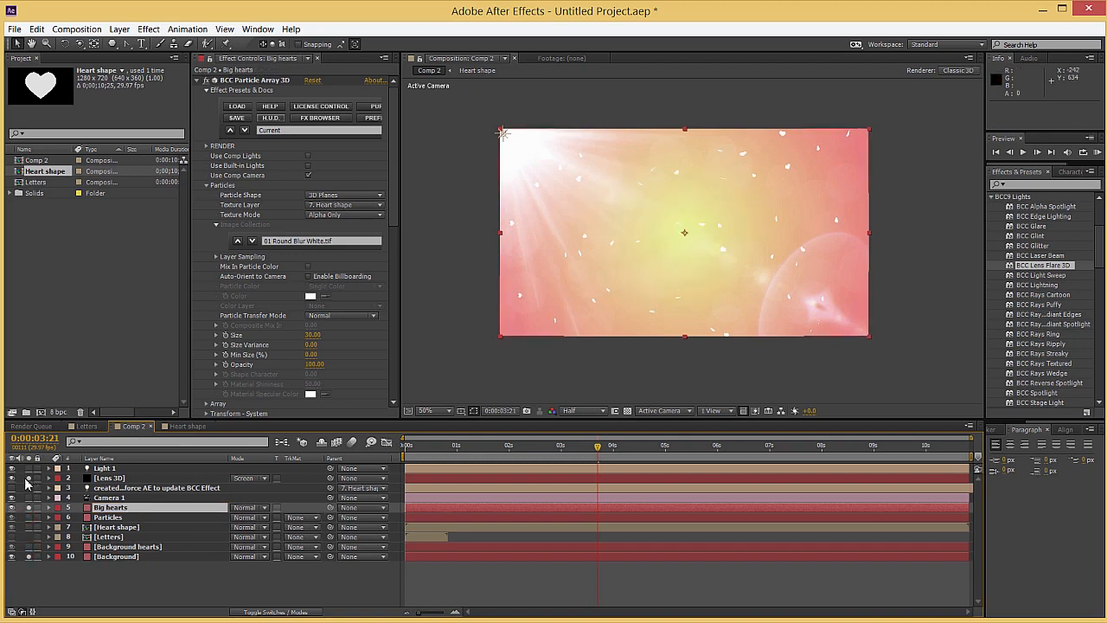
{"action": "left_click", "coordinate": [29, 478]}
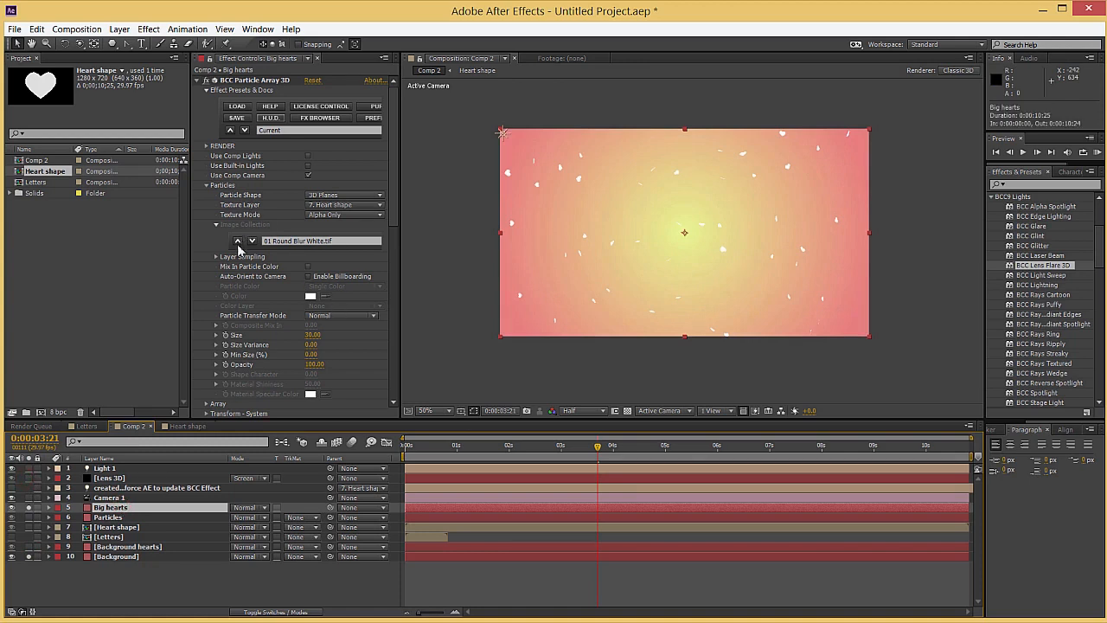
Set the Big hearts particle Size to about 546 and reduce the array to 2 particles each in X, Y and Z
{"action": "left_click_drag", "start_coordinate": [312, 334], "coordinate": [598, 332]}
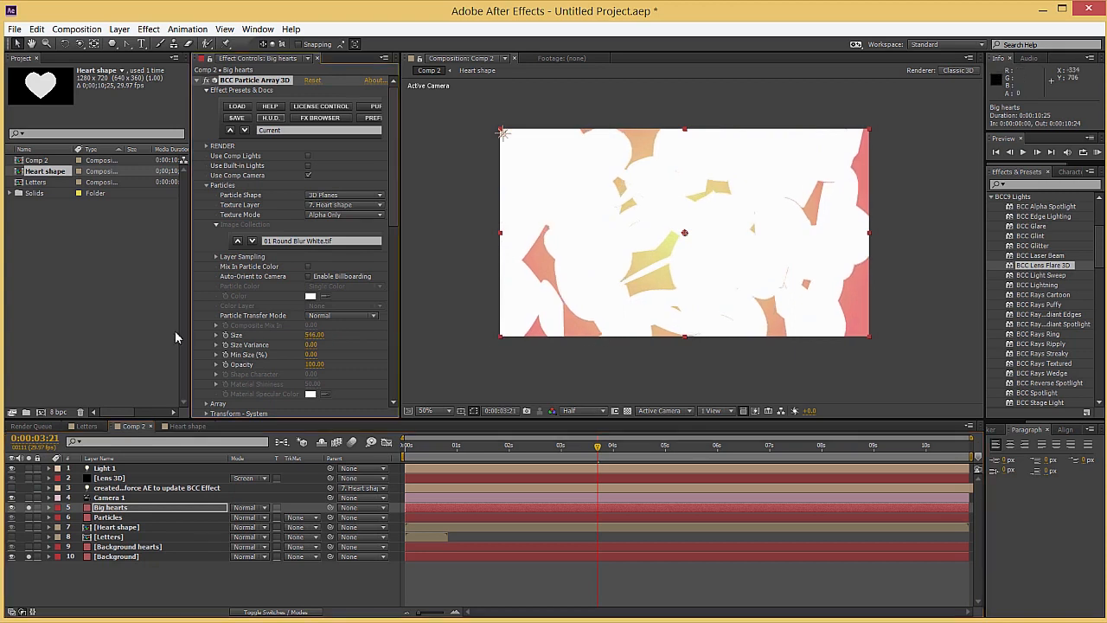
{"action": "left_click", "coordinate": [207, 186]}
{"action": "left_click", "coordinate": [208, 195]}
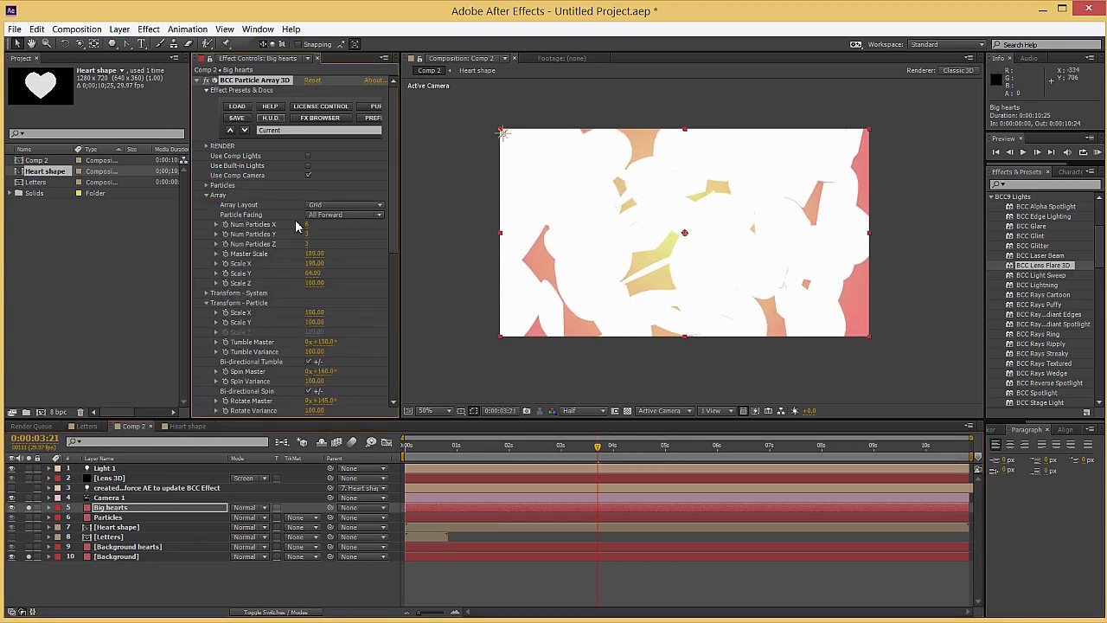
{"action": "left_click", "coordinate": [307, 234]}
{"action": "type", "text": "2"}
{"action": "left_click", "coordinate": [307, 244]}
{"action": "type", "text": "2"}
{"action": "left_click", "coordinate": [292, 243]}
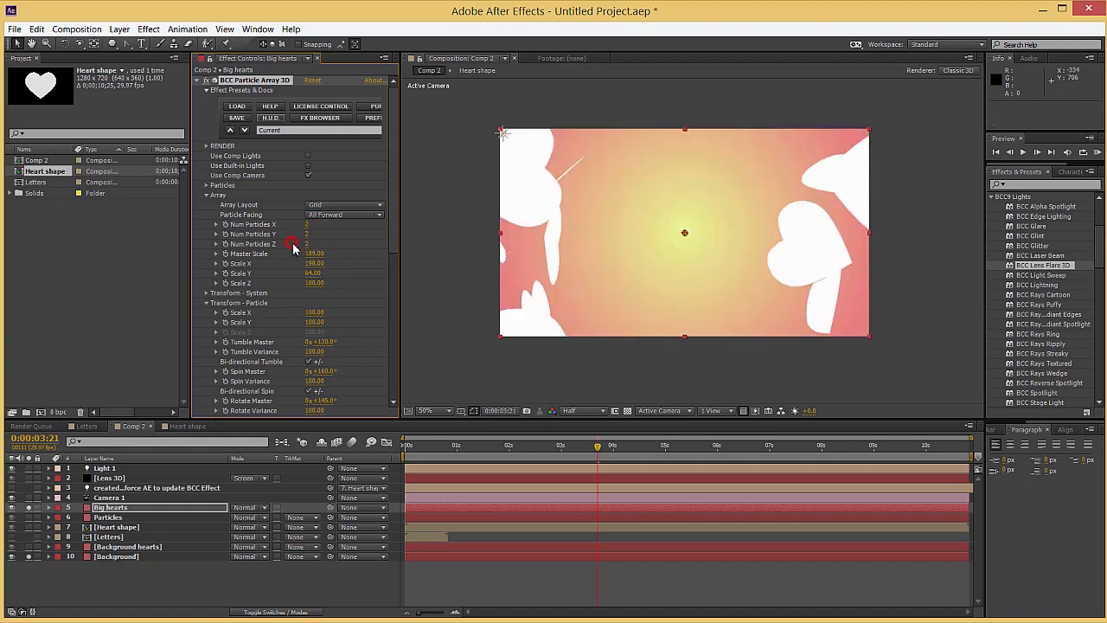
Set the Big hearts array's Master Scale and Scale X to 150 and the Fractal Noise Amplitude to 10
{"action": "left_click", "coordinate": [480, 445]}
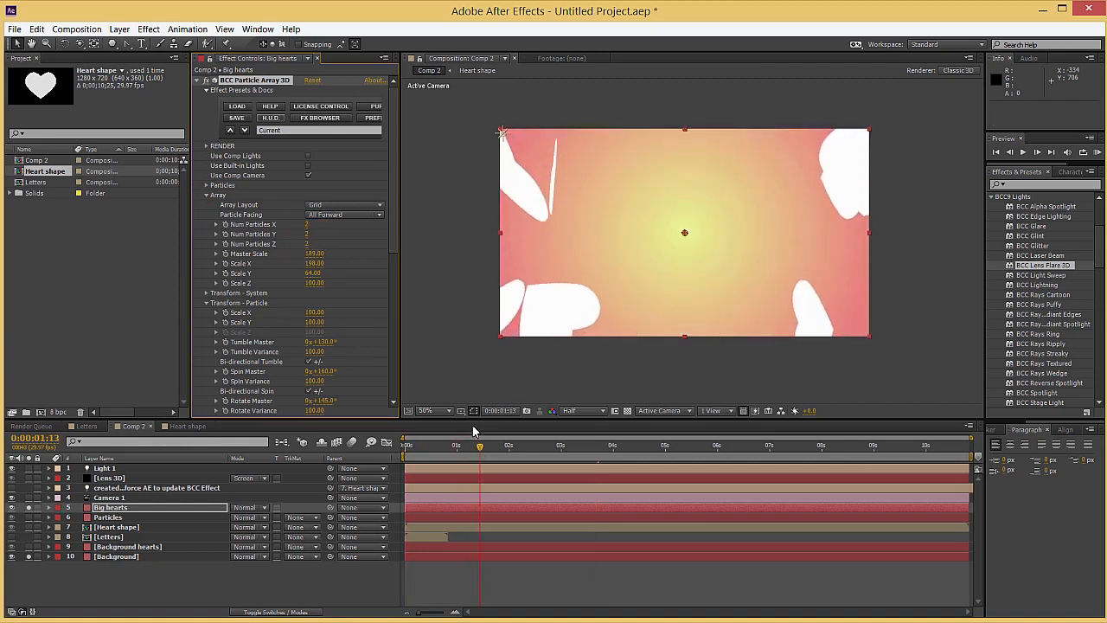
{"action": "left_click_drag", "start_coordinate": [296, 264], "coordinate": [320, 262]}
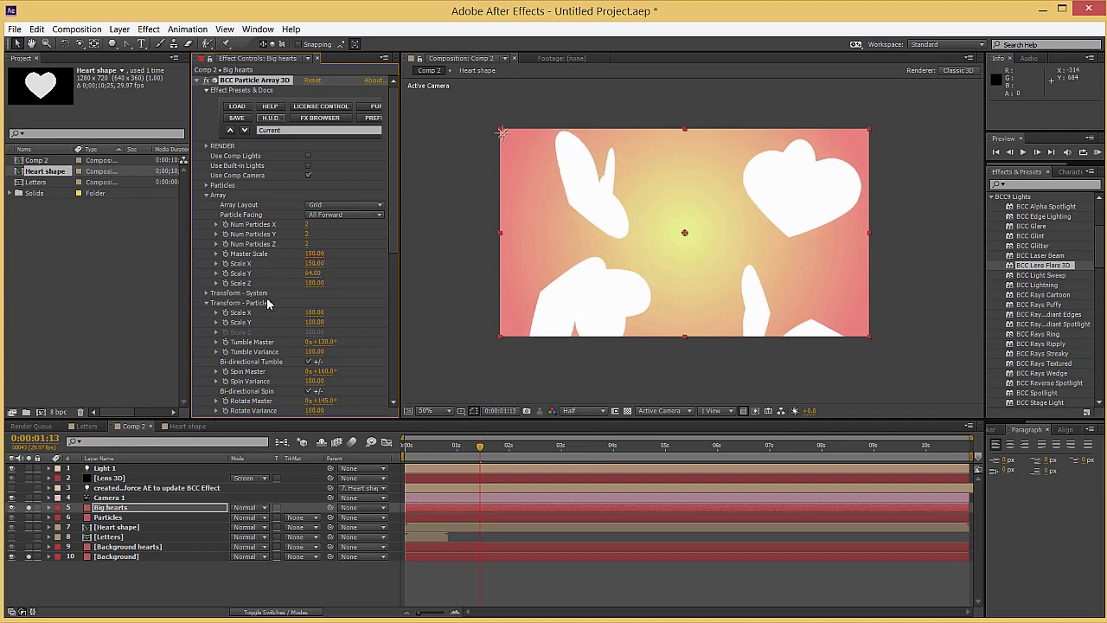
{"action": "scroll", "coordinate": [273, 301], "scroll_direction": "down", "scroll_amount": 6}
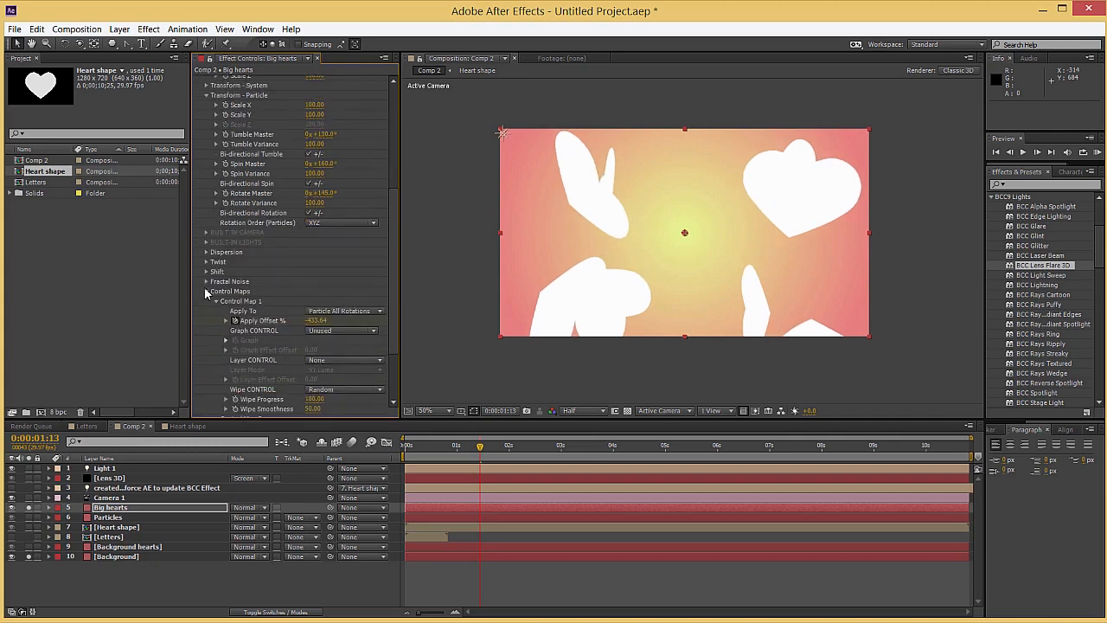
{"action": "left_click", "coordinate": [206, 282]}
{"action": "scroll", "coordinate": [214, 288], "scroll_direction": "down", "scroll_amount": 2}
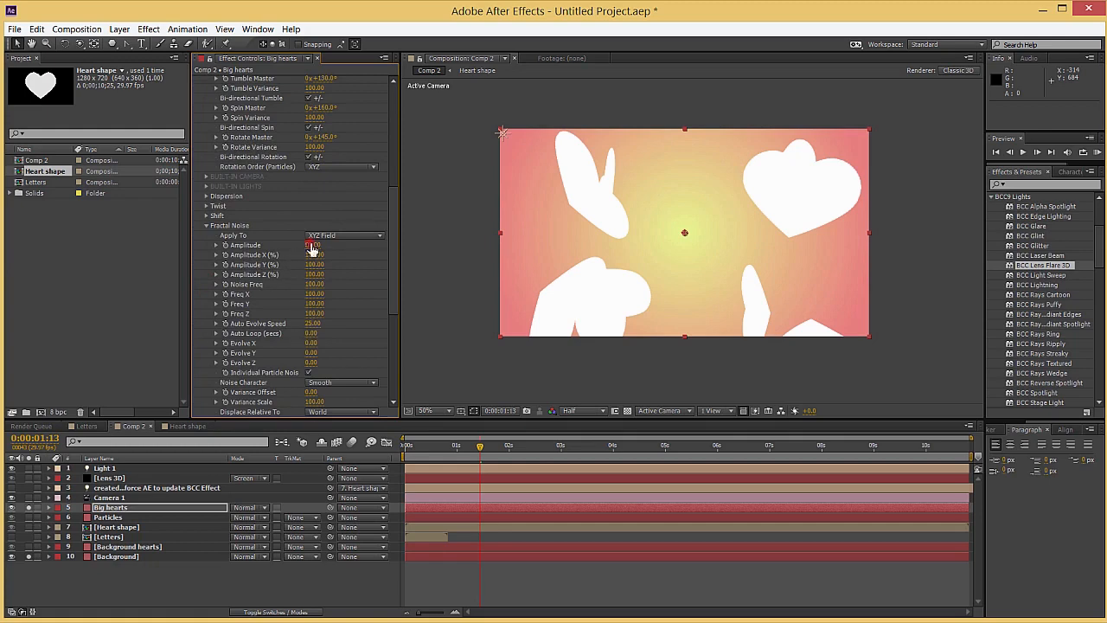
{"action": "type", "text": "10"}
{"action": "key", "text": "Return"}
{"action": "scroll", "coordinate": [268, 333], "scroll_direction": "down", "scroll_amount": 2}
Set the last Apply Offset keyframe of Big hearts to -450 and preview the rotation
{"action": "left_click", "coordinate": [123, 508]}
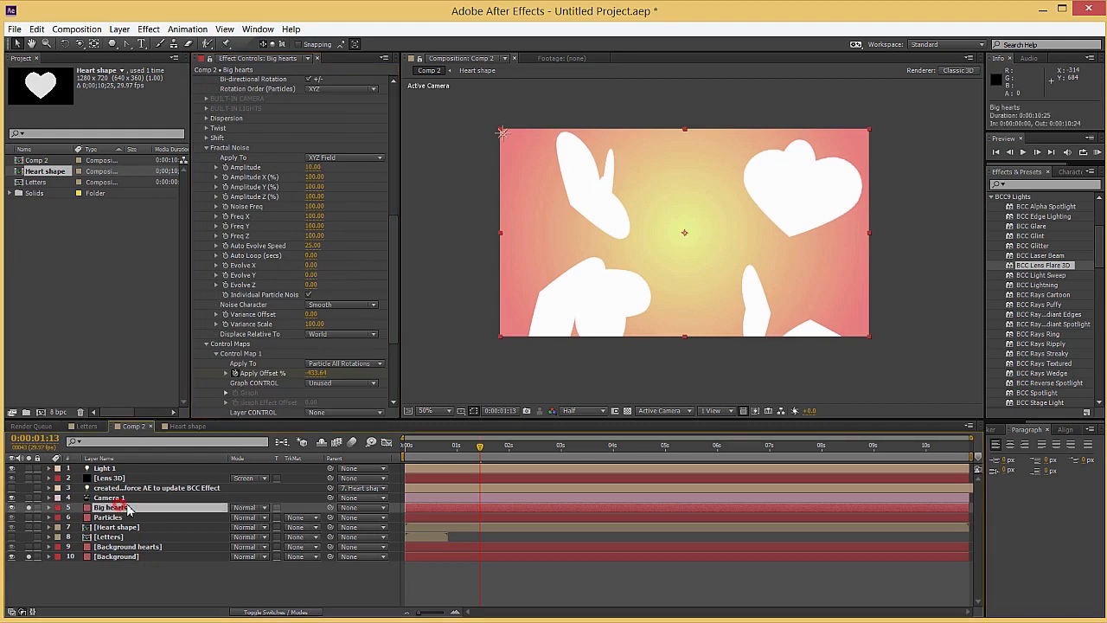
{"action": "key", "text": "u"}
{"action": "key", "text": "Home"}
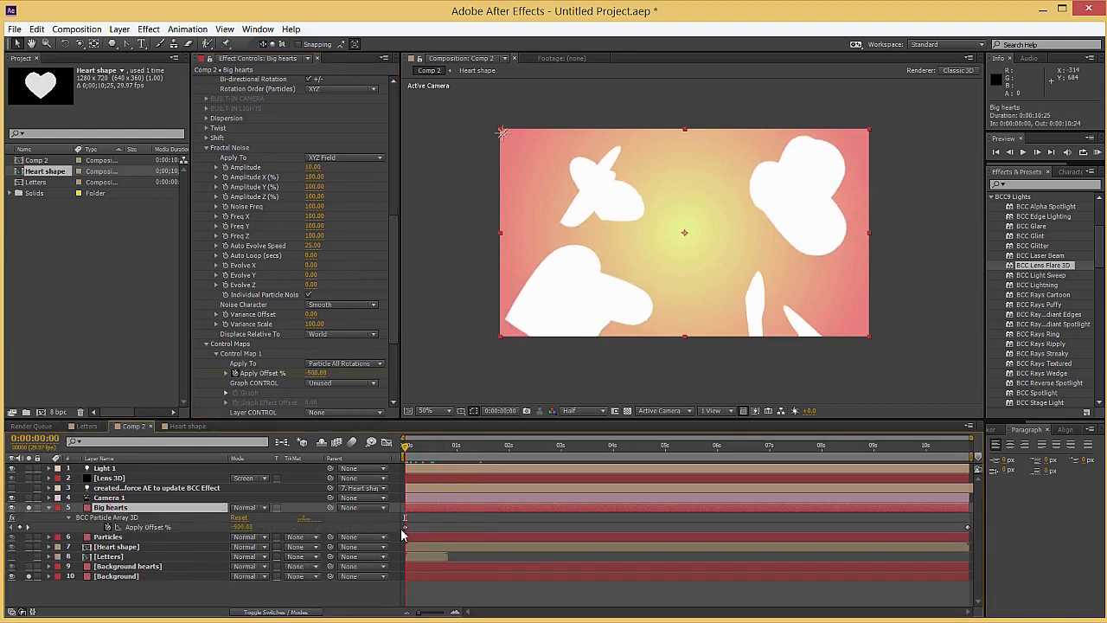
{"action": "left_click", "coordinate": [405, 526]}
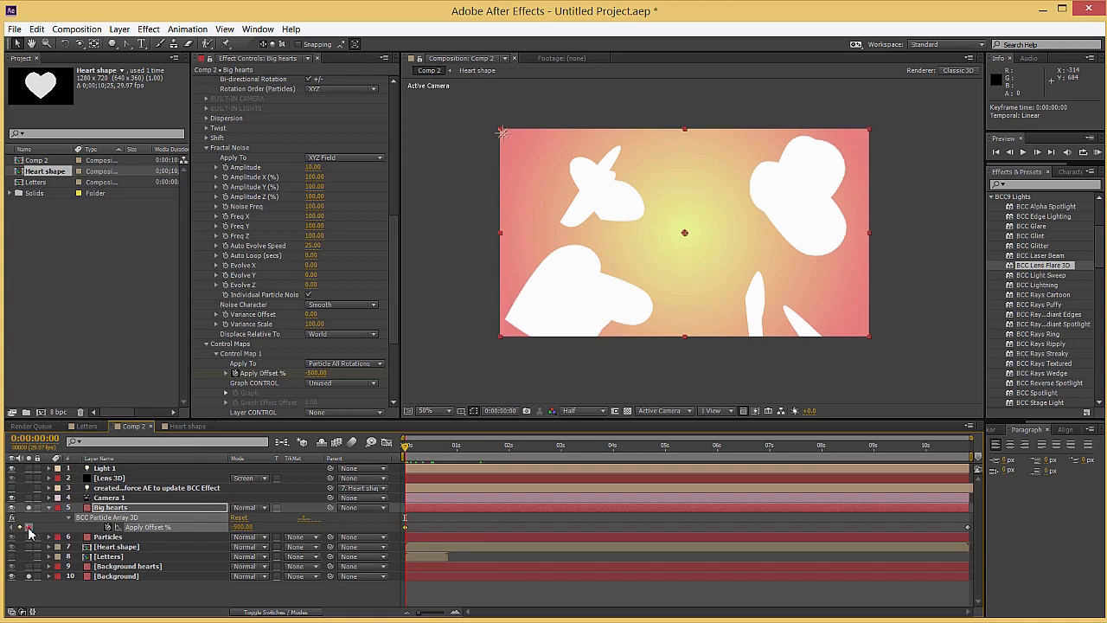
{"action": "left_click", "coordinate": [29, 526]}
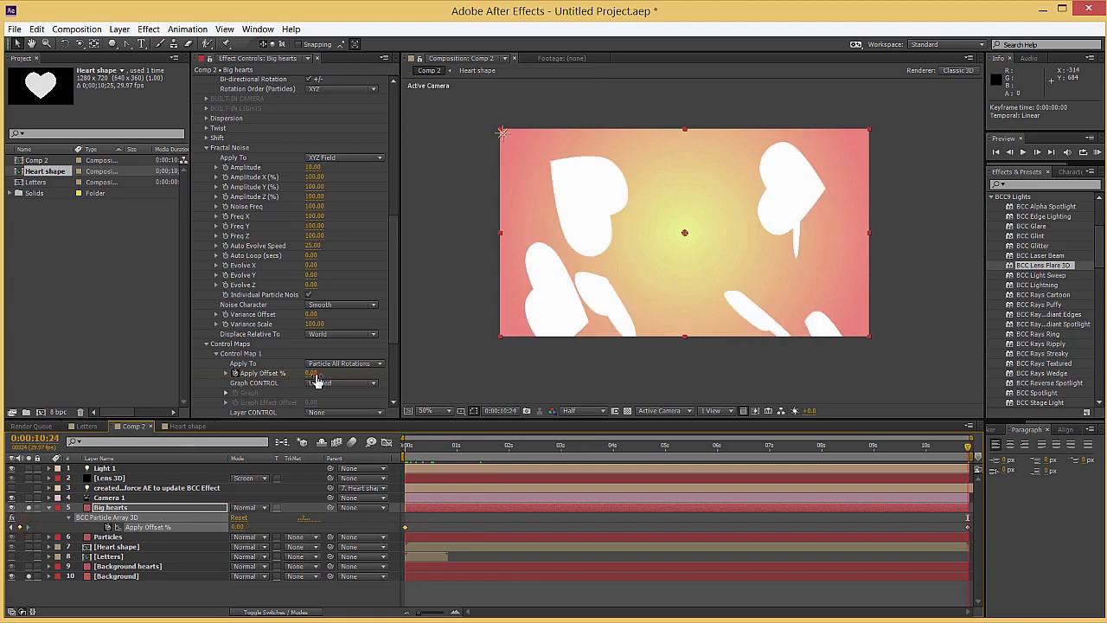
{"action": "left_click", "coordinate": [312, 374]}
{"action": "type", "text": "-"}
{"action": "type", "text": "450"}
{"action": "key", "text": "Return"}
{"action": "left_click_drag", "start_coordinate": [554, 443], "coordinate": [274, 447]}
{"action": "key", "text": "space"}
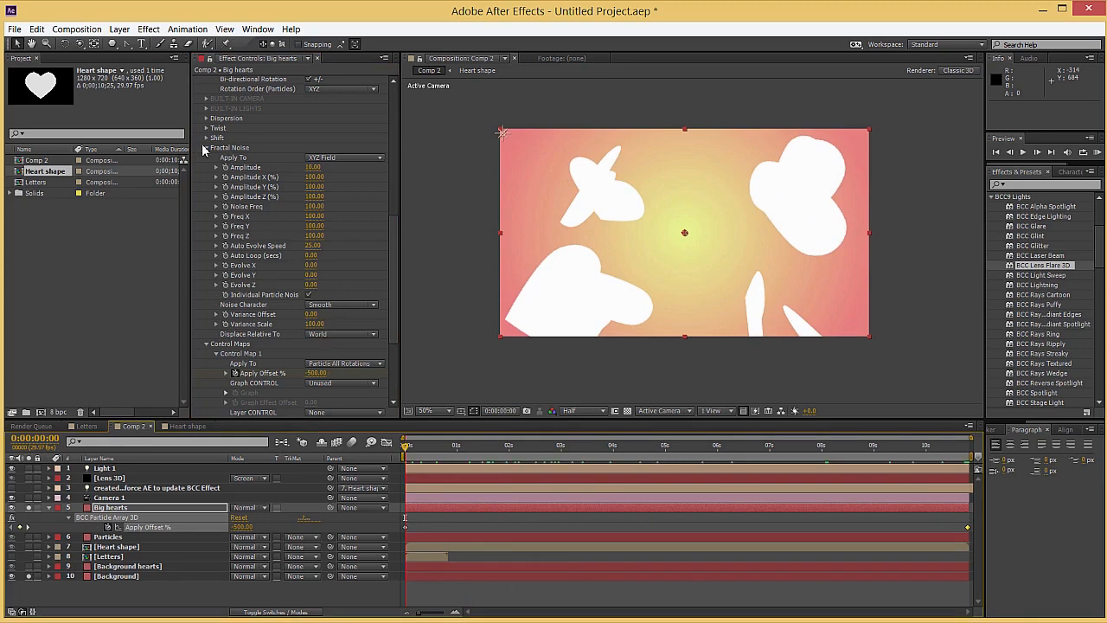
Lower the Big hearts particle Opacity to about 29 and turn off all soloing to check the full composite at about 4:01
{"action": "left_click", "coordinate": [207, 149]}
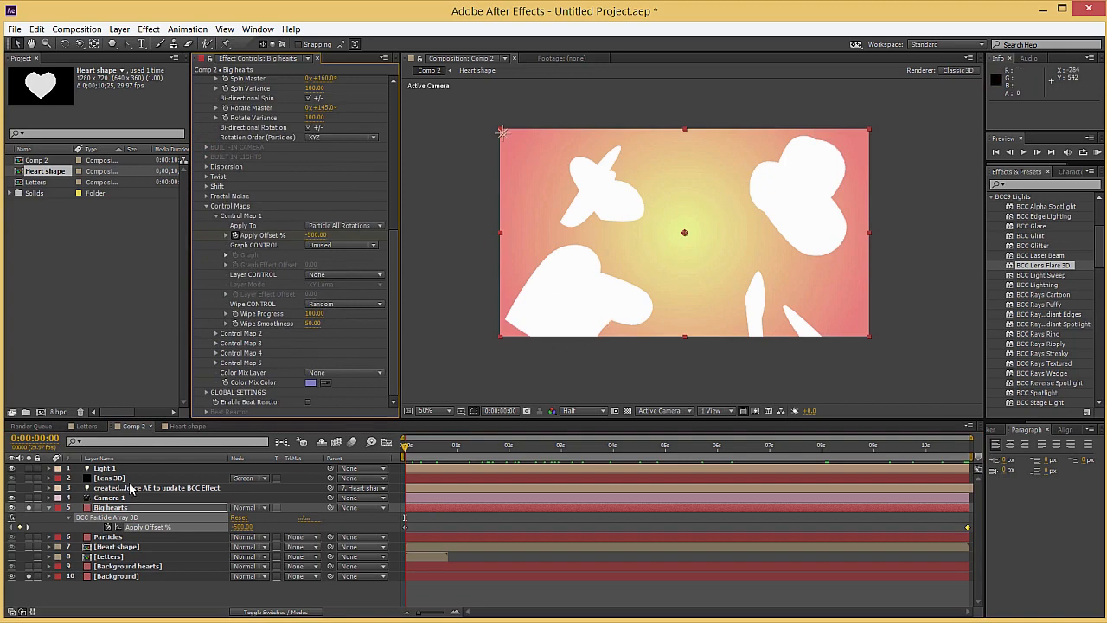
{"action": "scroll", "coordinate": [215, 214], "scroll_direction": "up", "scroll_amount": 8}
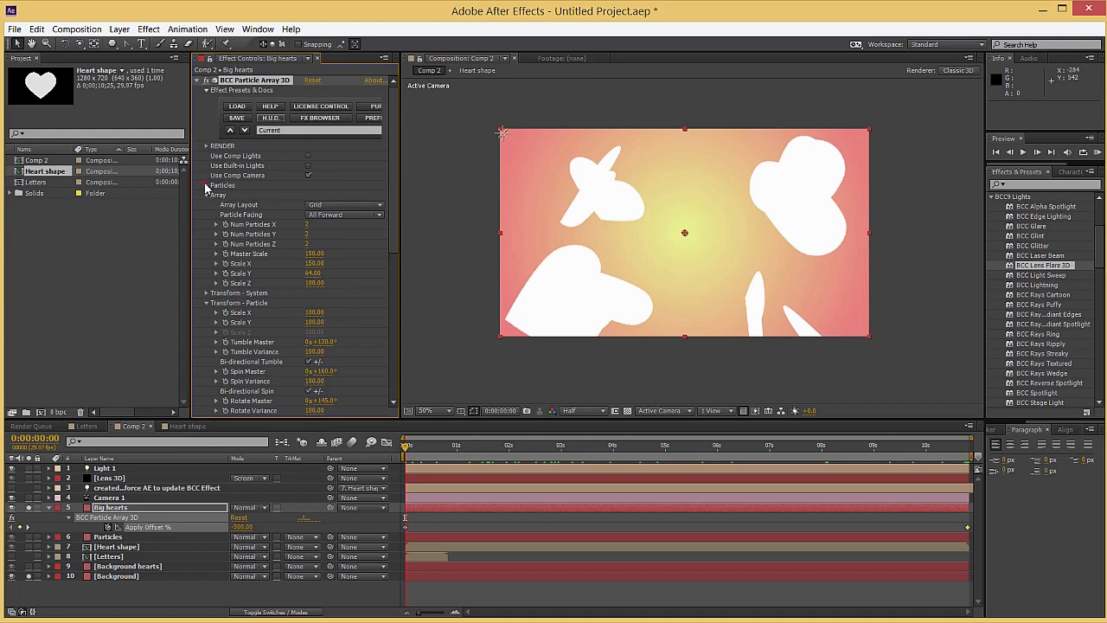
{"action": "left_click", "coordinate": [207, 185]}
{"action": "left_click_drag", "start_coordinate": [317, 368], "coordinate": [264, 364]}
{"action": "left_click", "coordinate": [28, 507]}
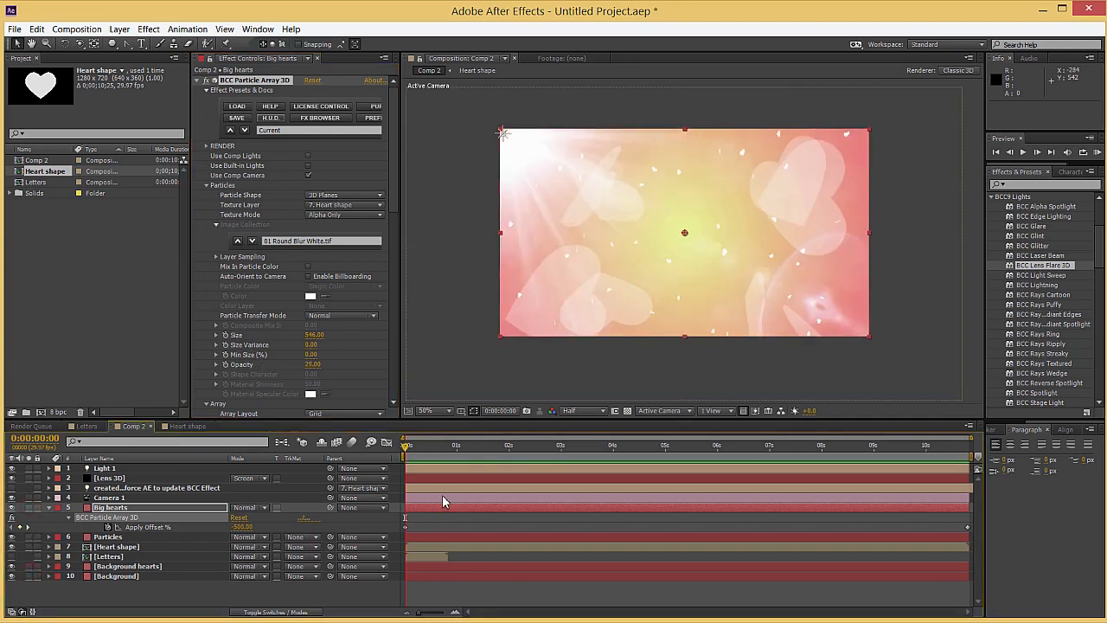
{"action": "left_click_drag", "start_coordinate": [471, 450], "coordinate": [614, 446]}
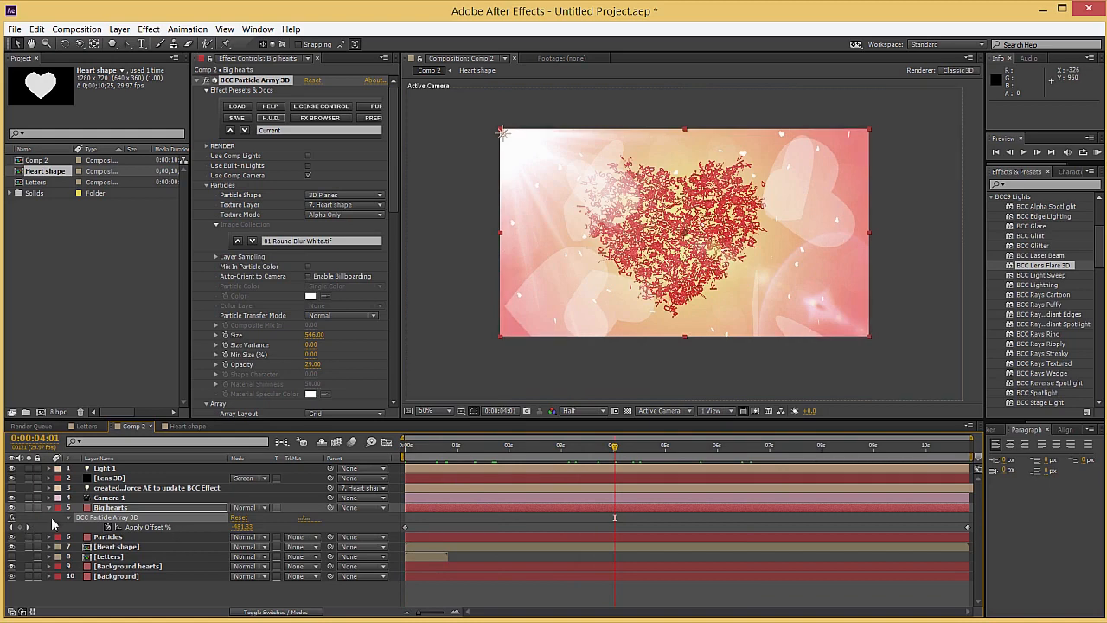
{"action": "left_click", "coordinate": [50, 507]}
{"action": "scroll", "coordinate": [492, 317], "scroll_direction": "up", "scroll_amount": 1}
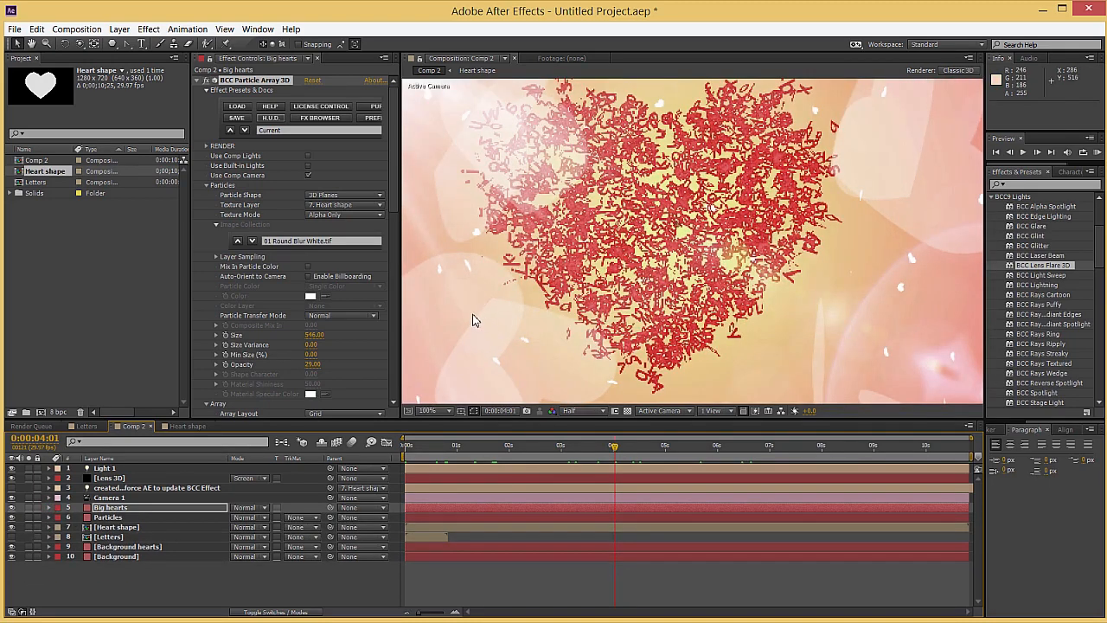
Apply Fast Blur to the Big hearts layer with a Blurriness of 6
{"action": "left_click", "coordinate": [1042, 185]}
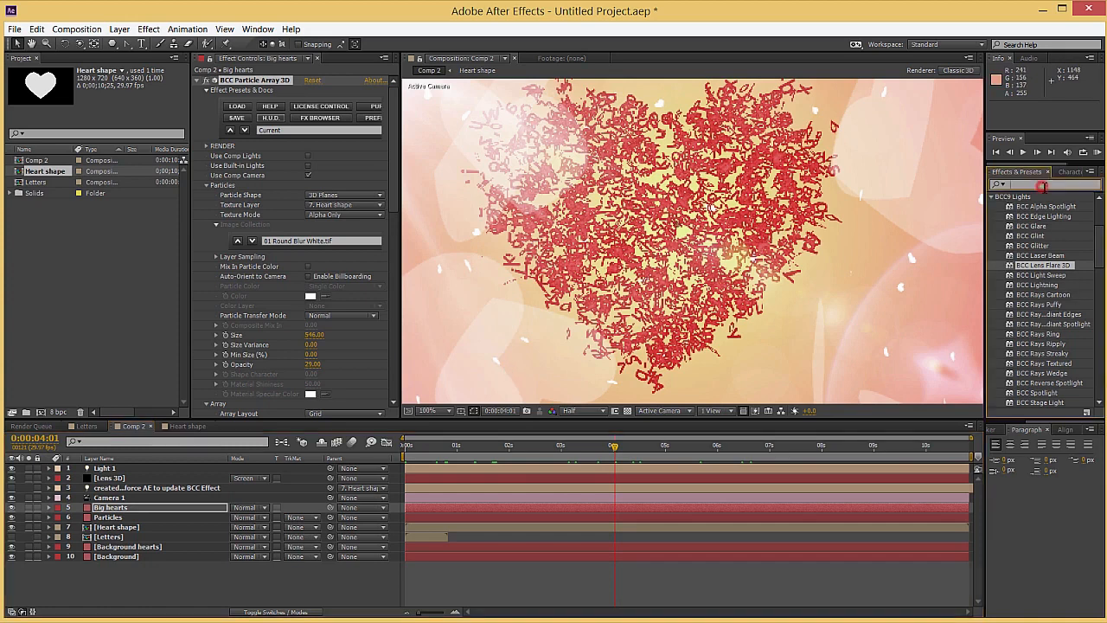
{"action": "type", "text": "fast"}
{"action": "left_click_drag", "start_coordinate": [1029, 324], "coordinate": [580, 506]}
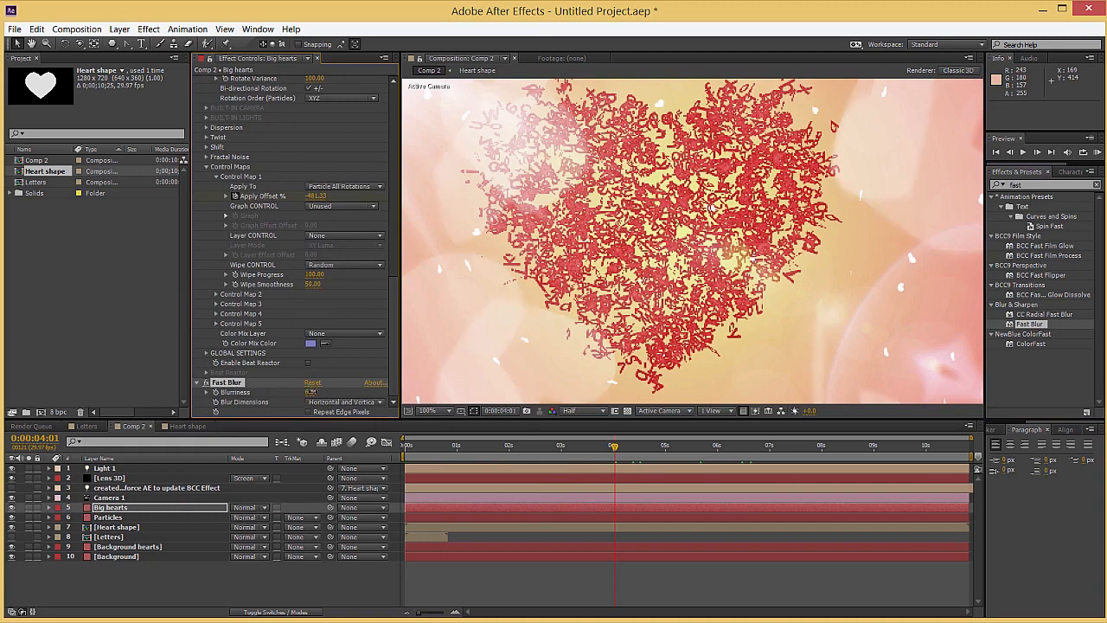
Apply Fast Blur with a Blurriness of 1 to Background hearts and scrub to about 8:28 to check the animation
{"action": "left_click", "coordinate": [128, 547]}
{"action": "left_click_drag", "start_coordinate": [1040, 327], "coordinate": [470, 548]}
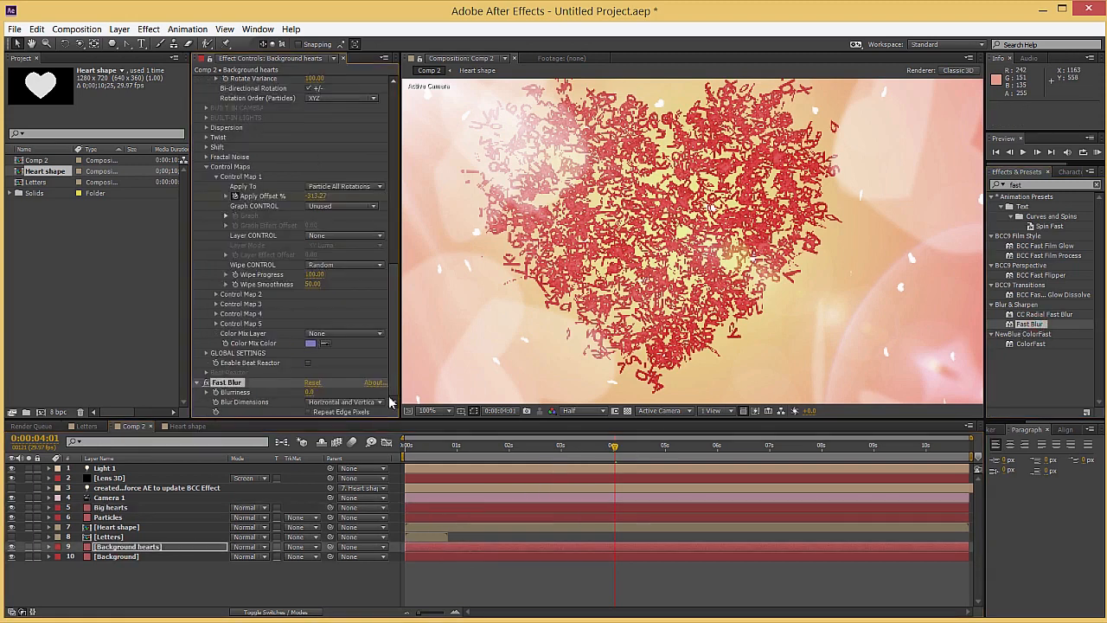
{"action": "left_click_drag", "start_coordinate": [310, 394], "coordinate": [322, 394]}
{"action": "left_click_drag", "start_coordinate": [450, 457], "coordinate": [729, 456]}
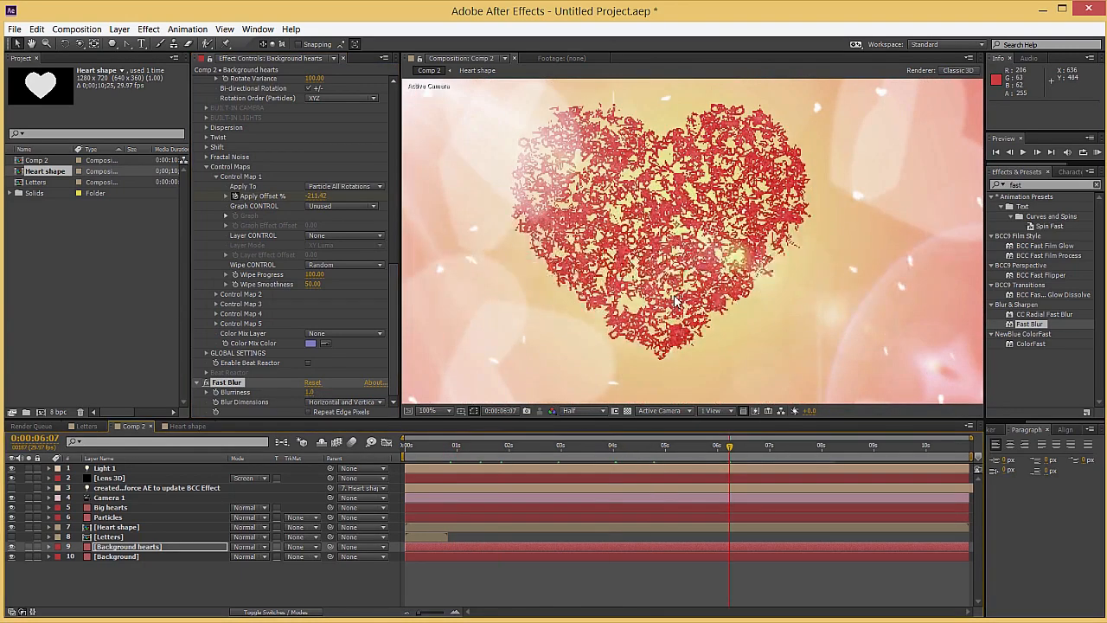
{"action": "scroll", "coordinate": [707, 309], "scroll_direction": "down", "scroll_amount": 1}
{"action": "left_click_drag", "start_coordinate": [753, 451], "coordinate": [836, 421]}
{"action": "left_click", "coordinate": [869, 444]}
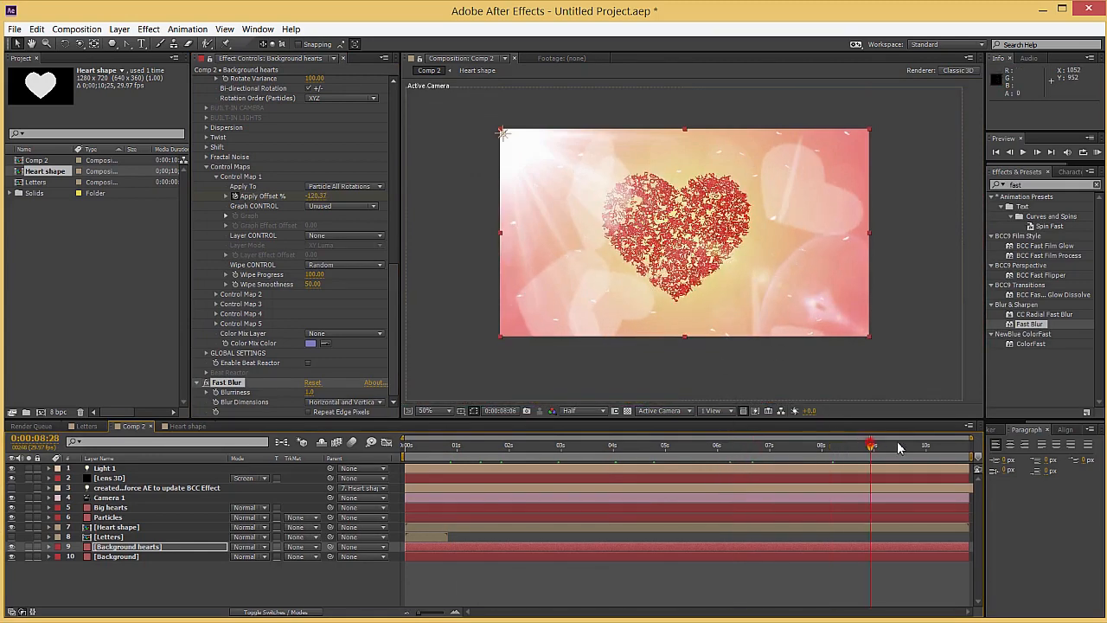
{"action": "scroll", "coordinate": [658, 232], "scroll_direction": "up", "scroll_amount": 1}
{"action": "scroll", "coordinate": [659, 232], "scroll_direction": "down", "scroll_amount": 1}
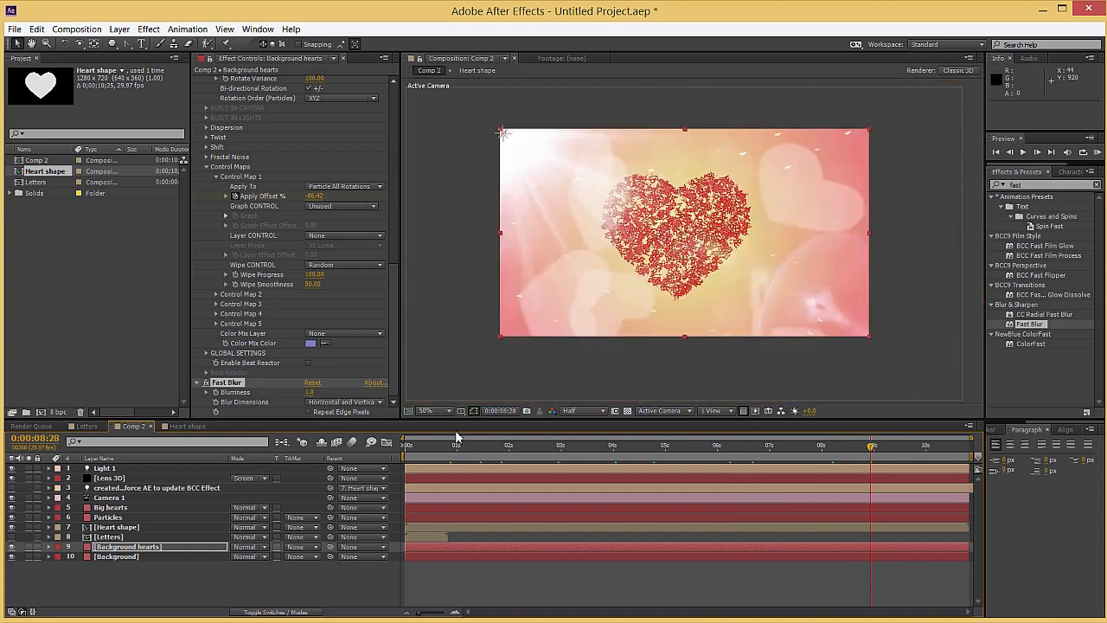
Create a new black 1280 x 720 px solid layer named "Type on text"
{"action": "left_click", "coordinate": [177, 575]}
{"action": "right_click", "coordinate": [182, 575]}
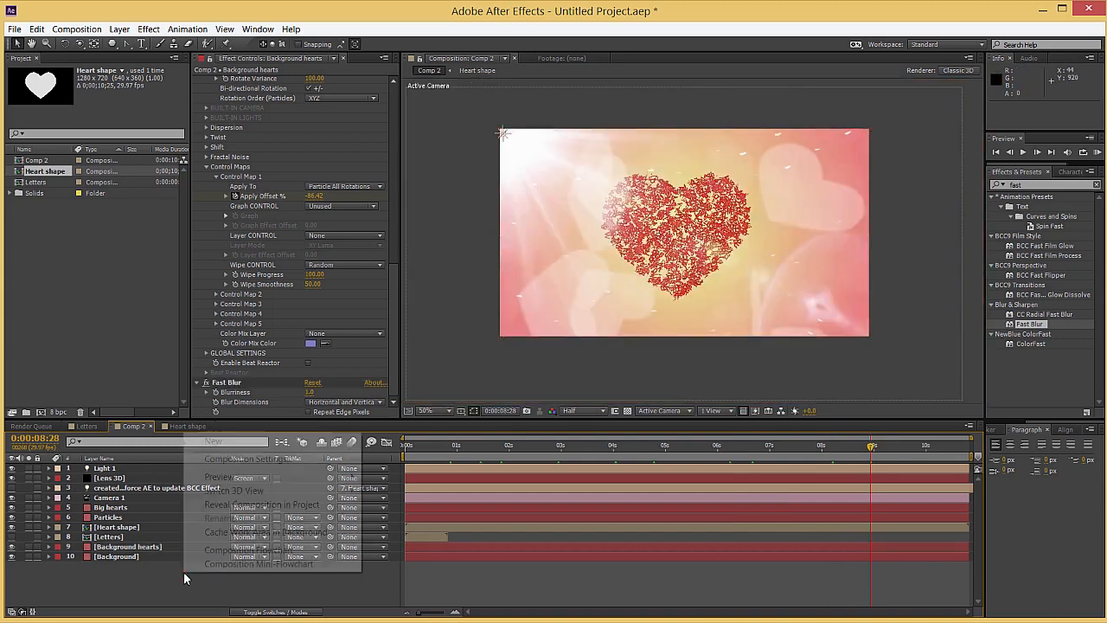
{"action": "mouse_move", "coordinate": [265, 443]}
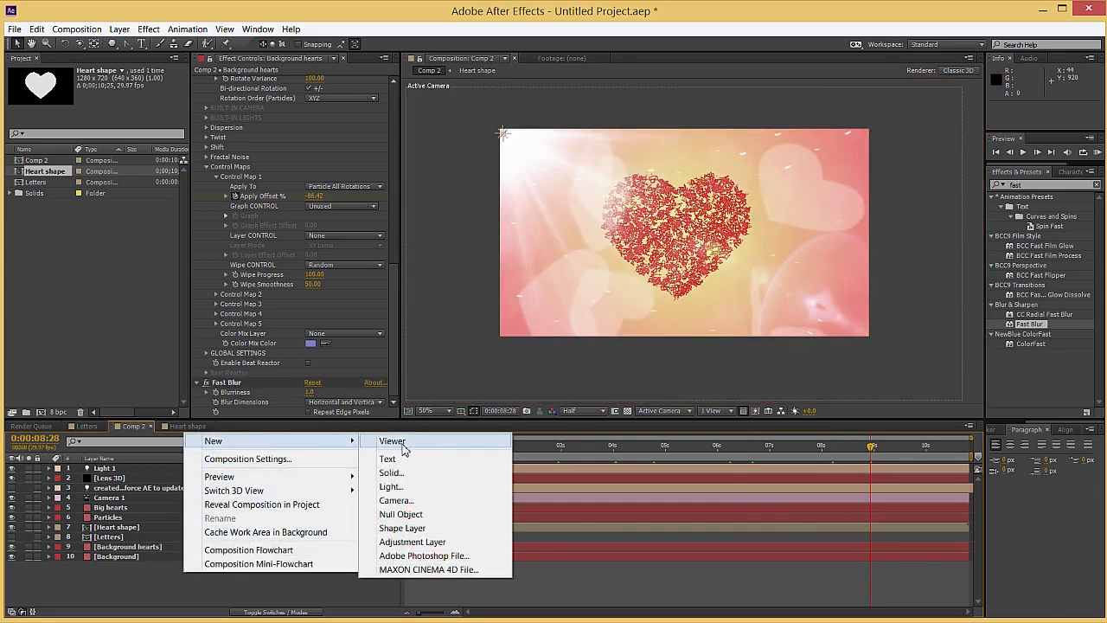
{"action": "left_click", "coordinate": [408, 473]}
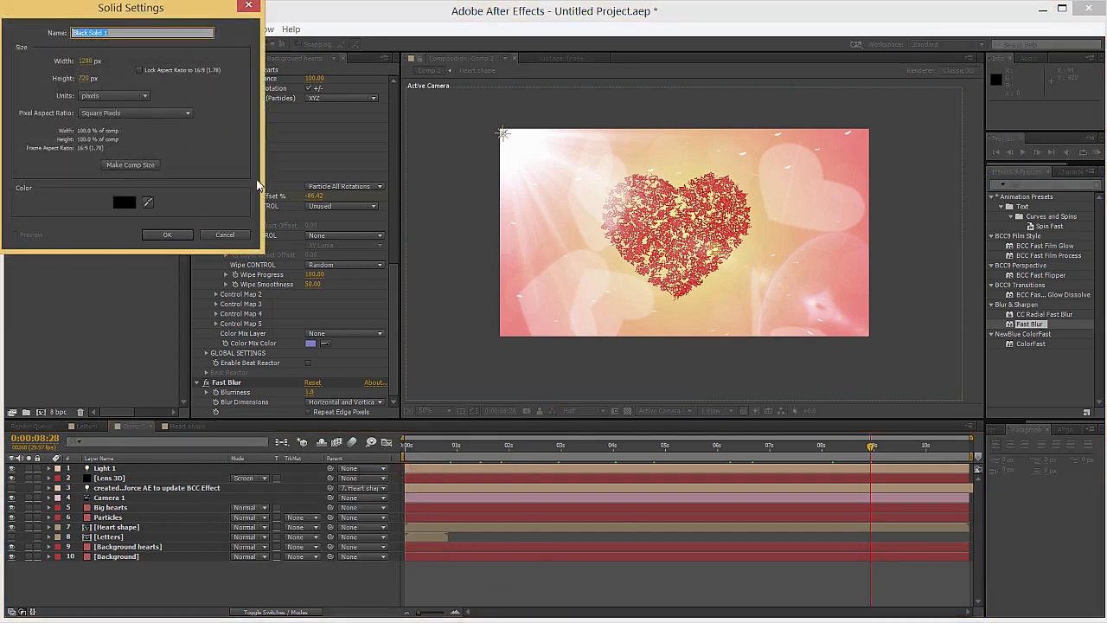
{"action": "type", "text": "Type on text"}
{"action": "key", "text": "Return"}
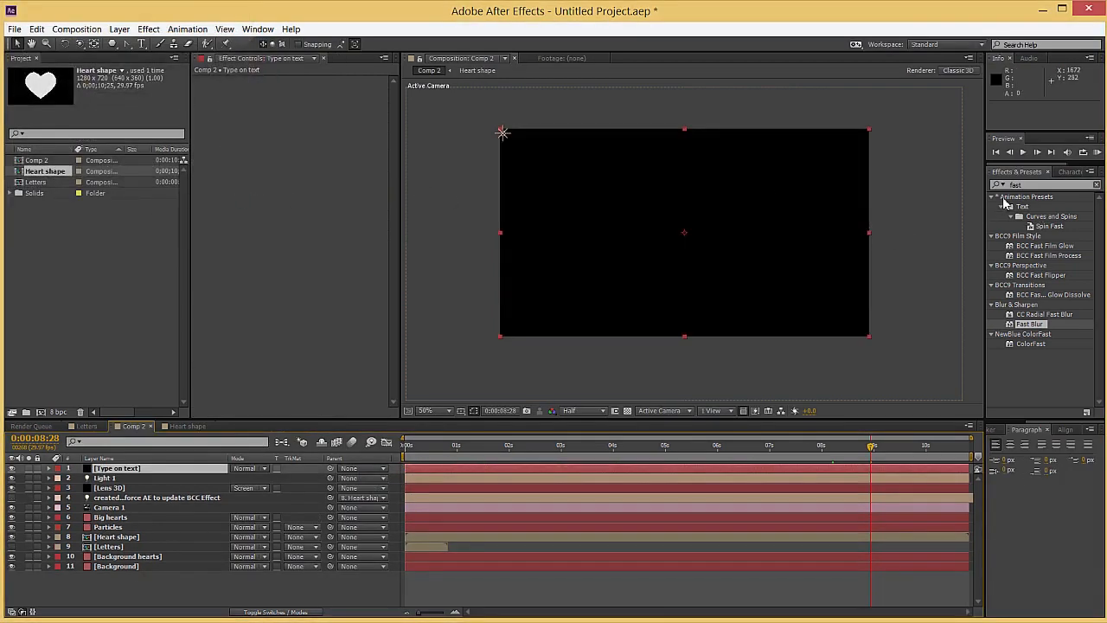
Apply BCC Type On Text to the new solid and enter "LUV" and "U" on two lines
{"action": "left_click", "coordinate": [1024, 186]}
{"action": "key", "text": "BackSpace"}
{"action": "left_click", "coordinate": [992, 237]}
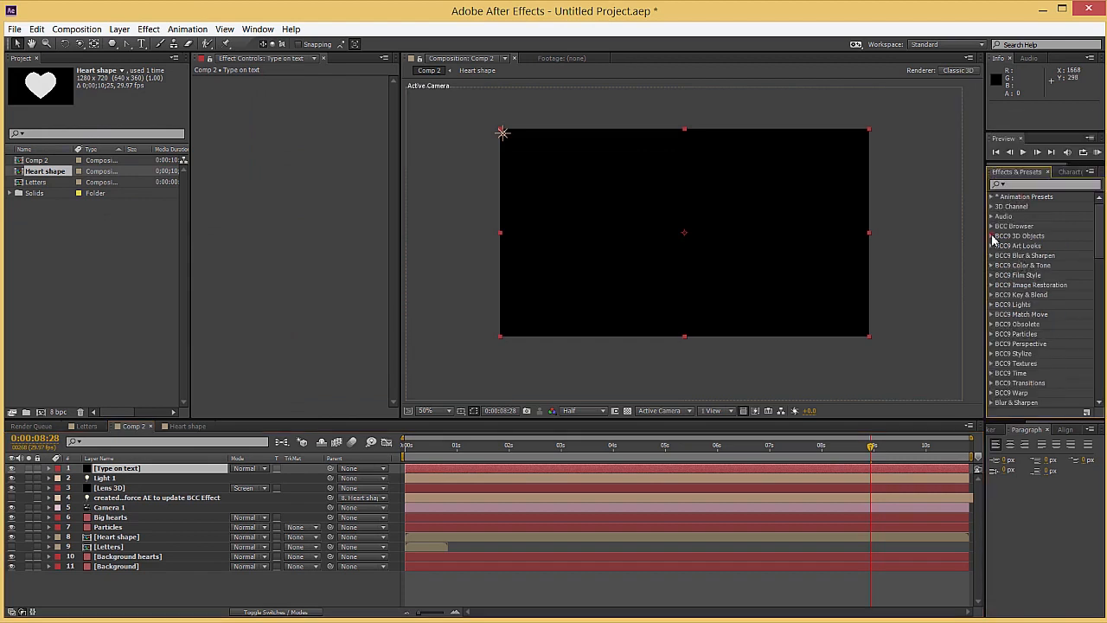
{"action": "left_click_drag", "start_coordinate": [1038, 284], "coordinate": [533, 467]}
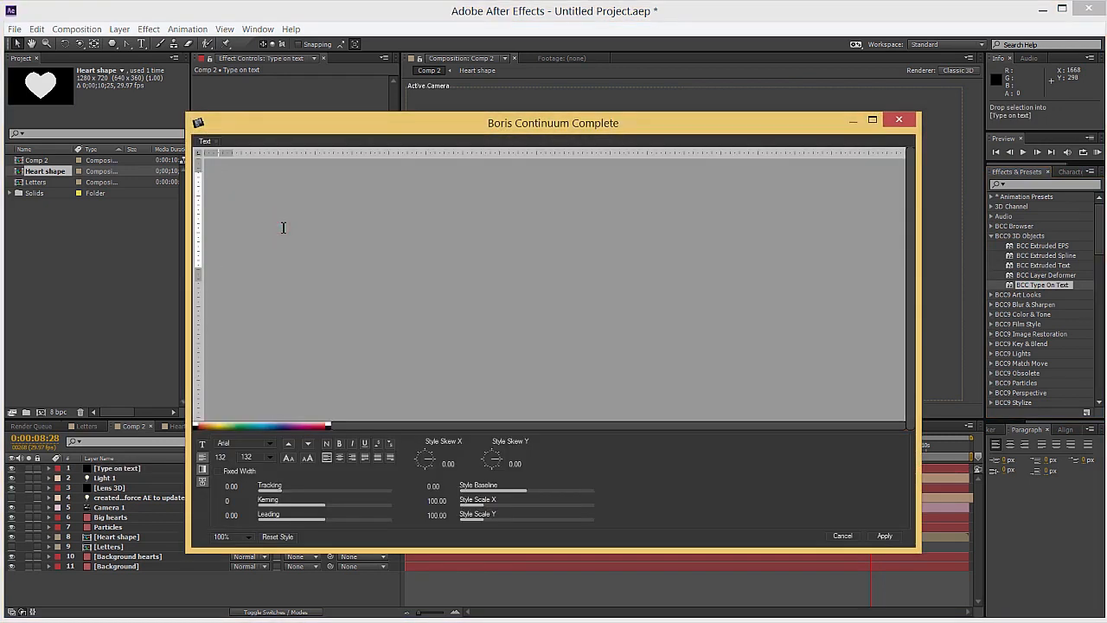
{"action": "type", "text": "LUV"}
{"action": "key", "text": "Return"}
{"action": "type", "text": "U"}
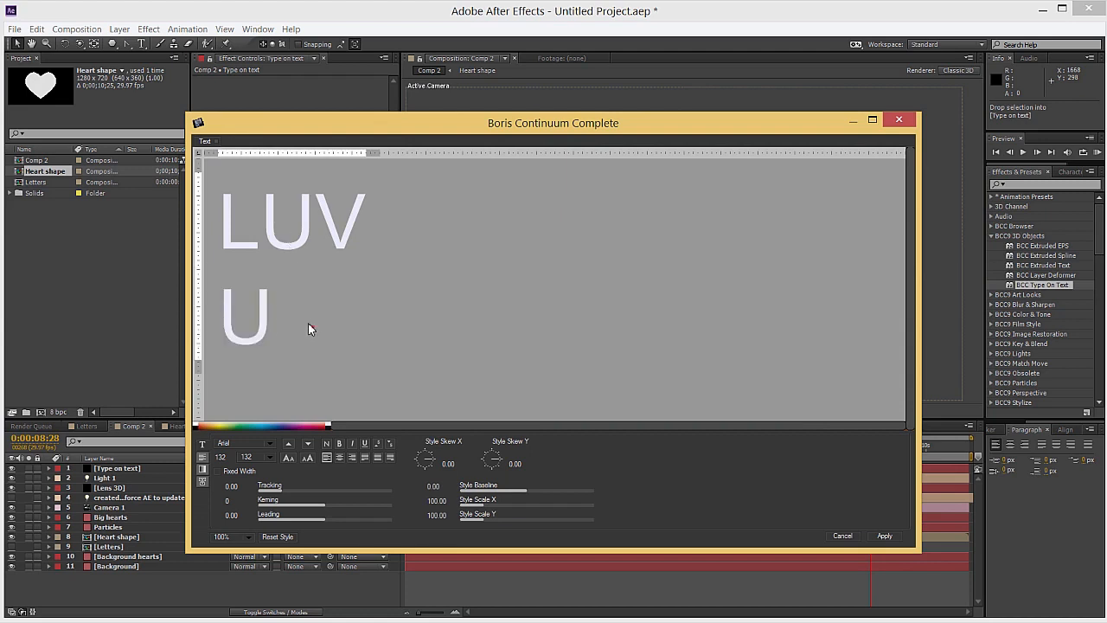
Format all of the "LUV U" text in bold Calibri with centred alignment
{"action": "key", "text": "ctrl+a"}
{"action": "left_click", "coordinate": [267, 442]}
{"action": "scroll", "coordinate": [262, 368], "scroll_direction": "up", "scroll_amount": 3}
{"action": "scroll", "coordinate": [249, 366], "scroll_direction": "down", "scroll_amount": 5}
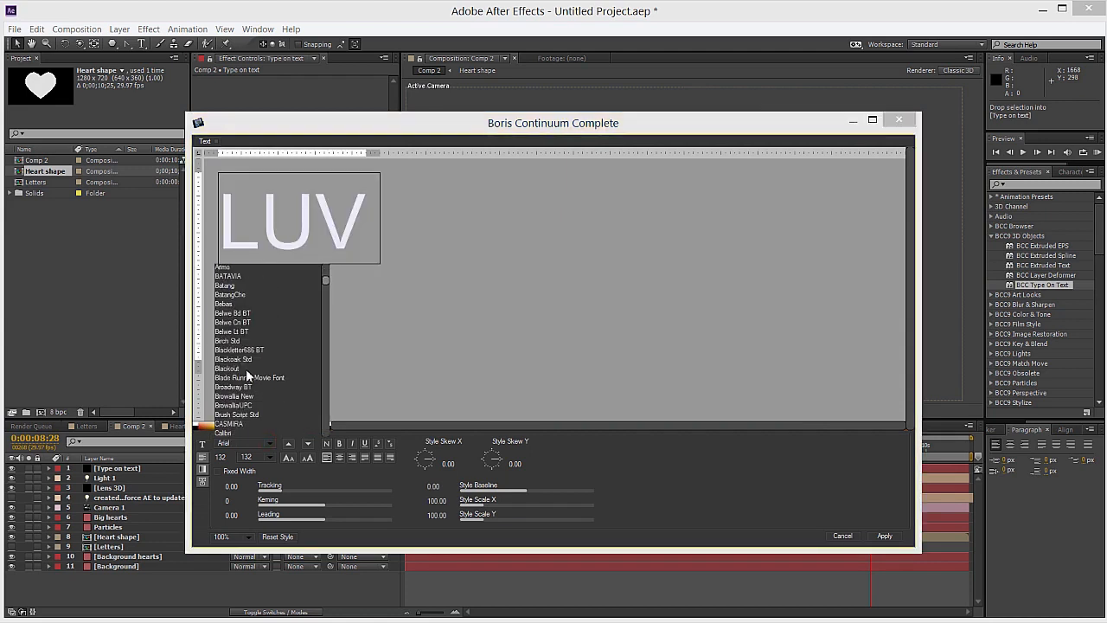
{"action": "left_click", "coordinate": [227, 378]}
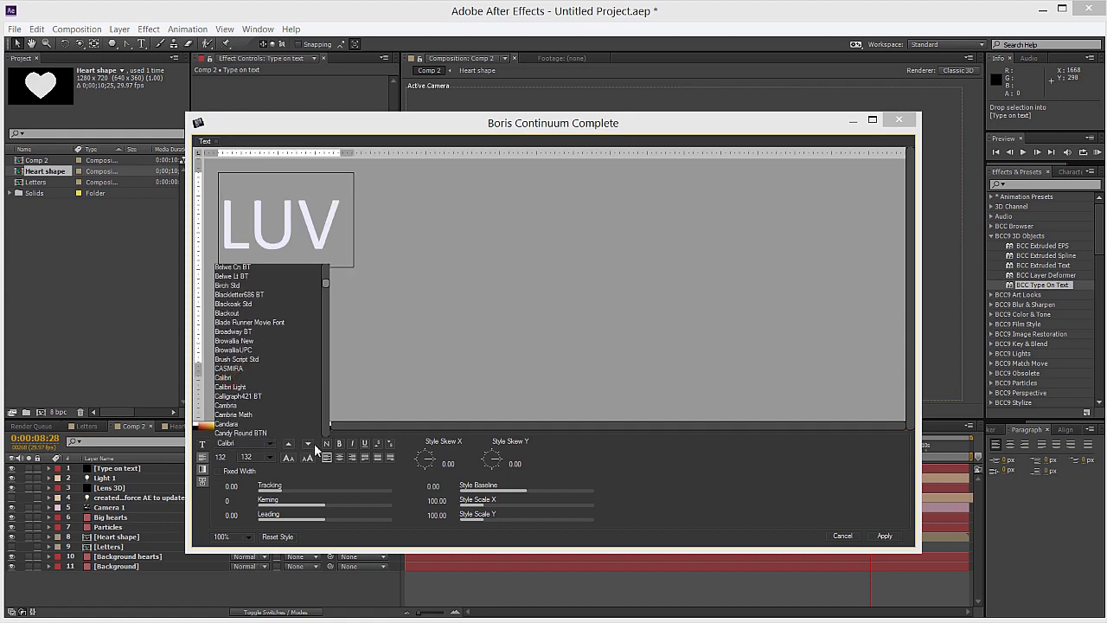
{"action": "left_click", "coordinate": [339, 443]}
{"action": "left_click", "coordinate": [339, 457]}
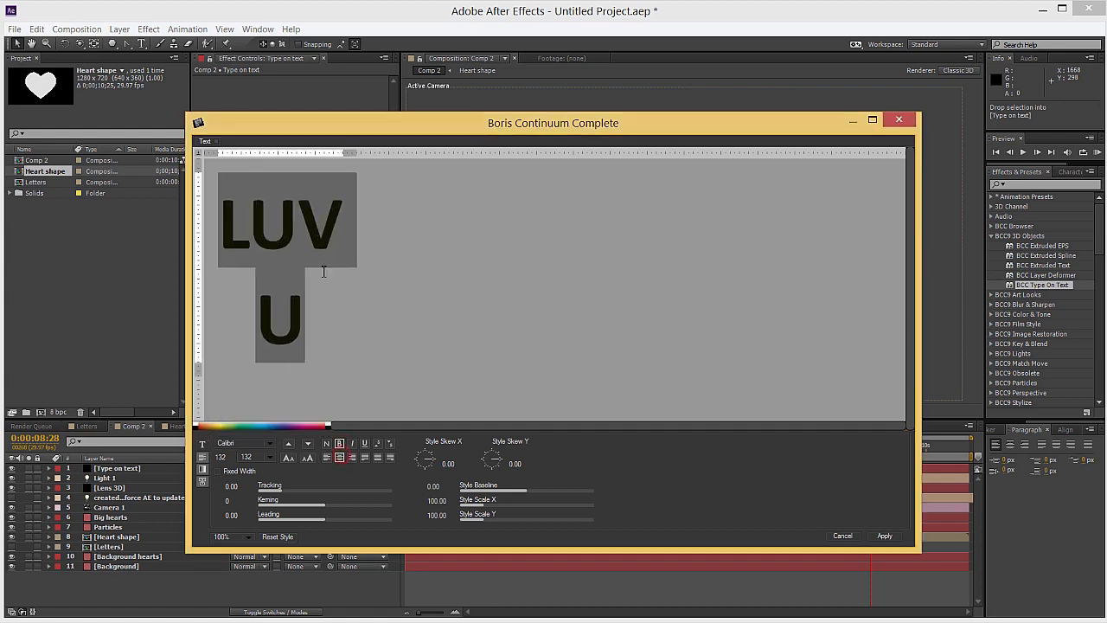
Set the text size to 24 and apply the text to the effect
{"action": "left_click", "coordinate": [269, 458]}
{"action": "left_click", "coordinate": [263, 461]}
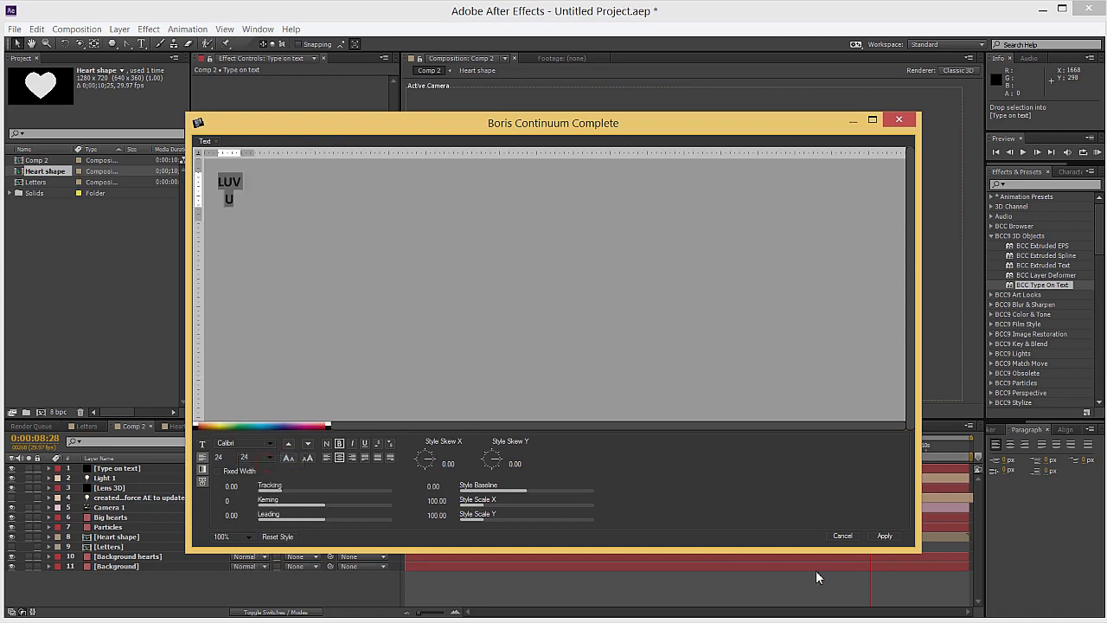
{"action": "left_click", "coordinate": [884, 536]}
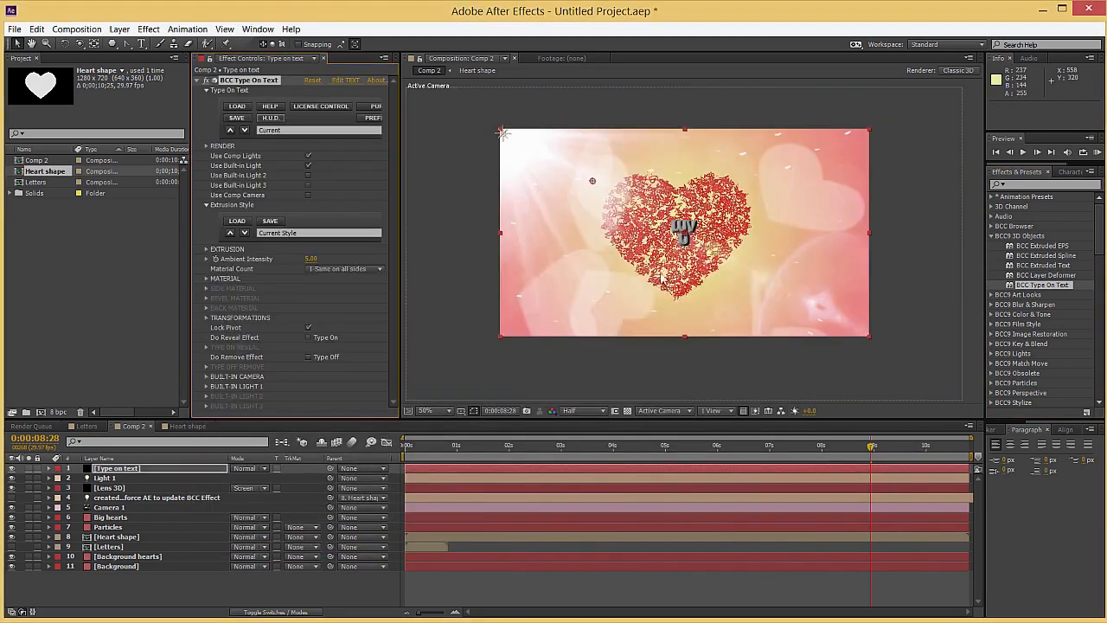
Make the type-on text use the comp camera and set its Extrusion Depth and Bevel Amount to 0
{"action": "left_click", "coordinate": [308, 195]}
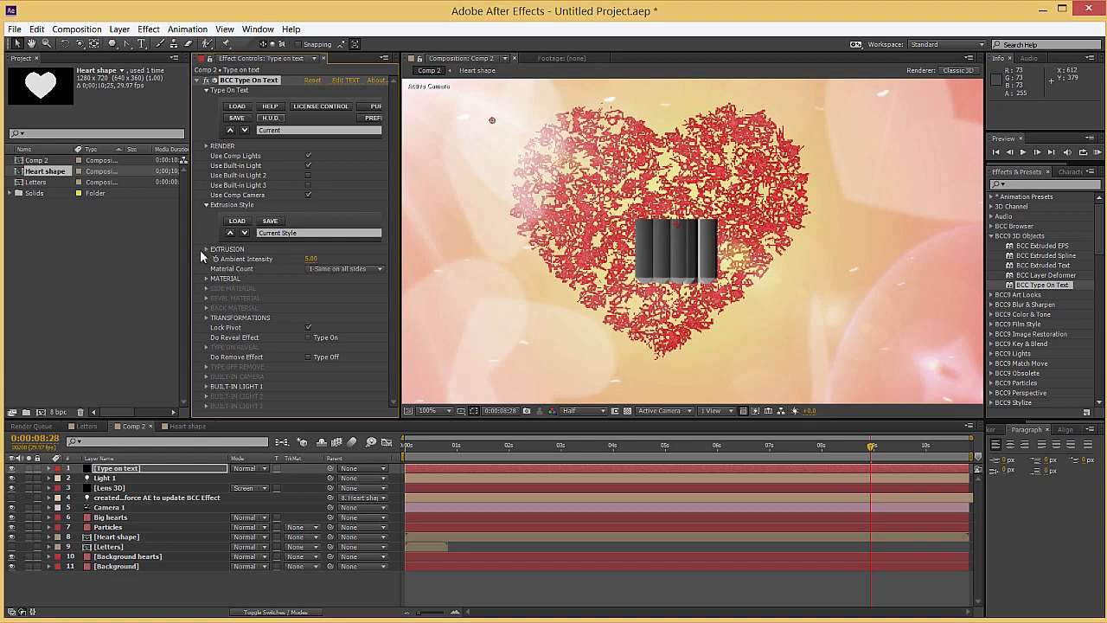
{"action": "left_click", "coordinate": [205, 250]}
{"action": "left_click", "coordinate": [309, 259]}
{"action": "type", "text": "2"}
{"action": "key", "text": "Return"}
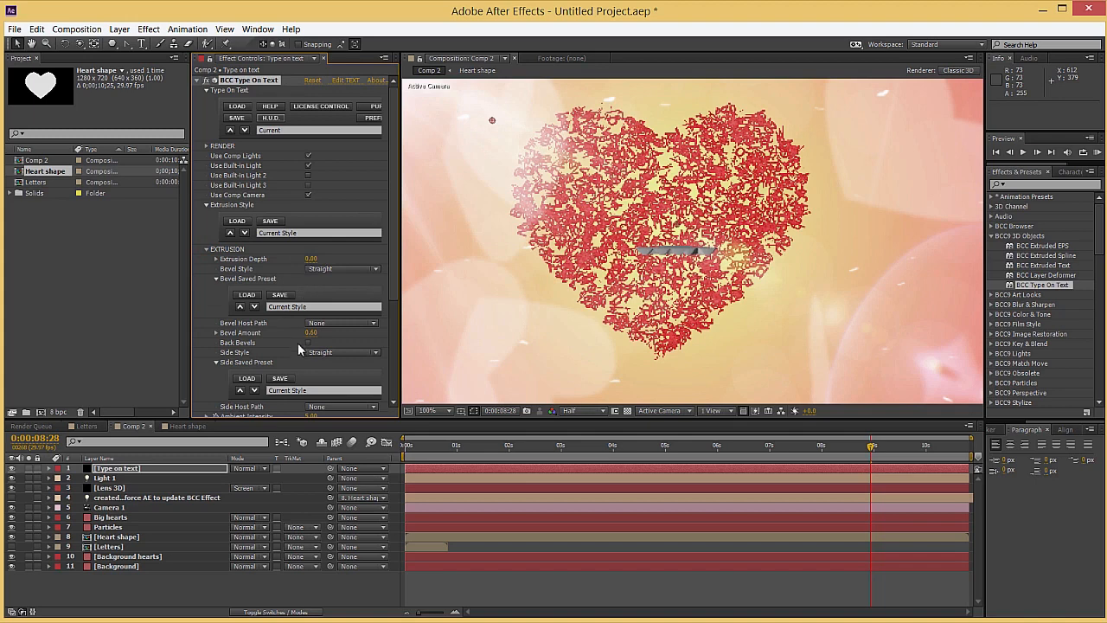
{"action": "scroll", "coordinate": [299, 351], "scroll_direction": "down", "scroll_amount": 1}
{"action": "left_click_drag", "start_coordinate": [312, 313], "coordinate": [170, 305]}
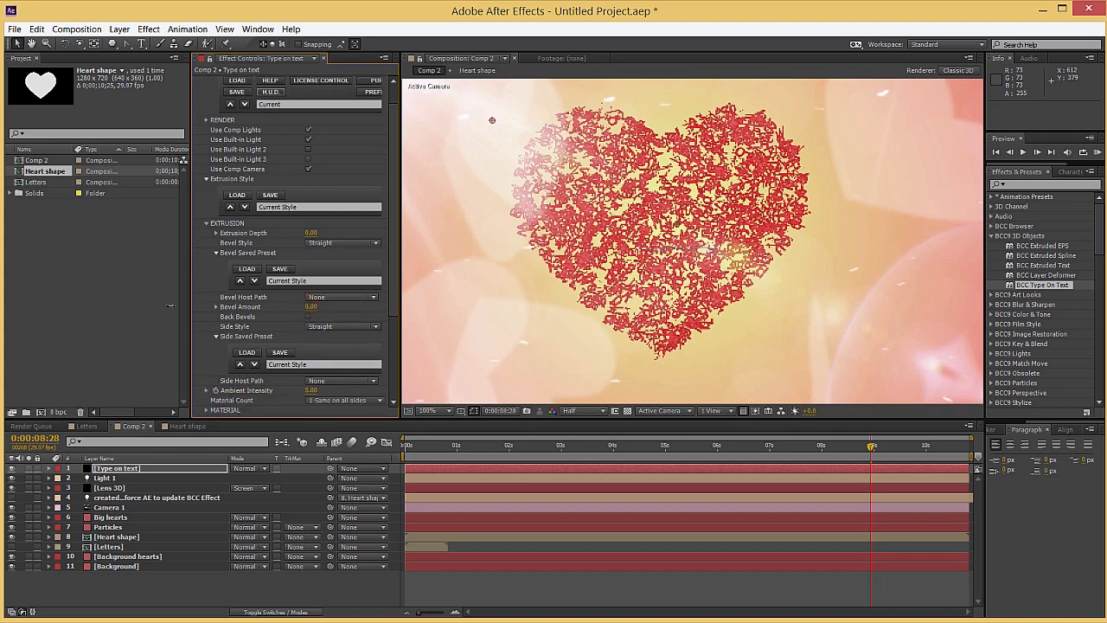
{"action": "scroll", "coordinate": [231, 320], "scroll_direction": "down", "scroll_amount": 5}
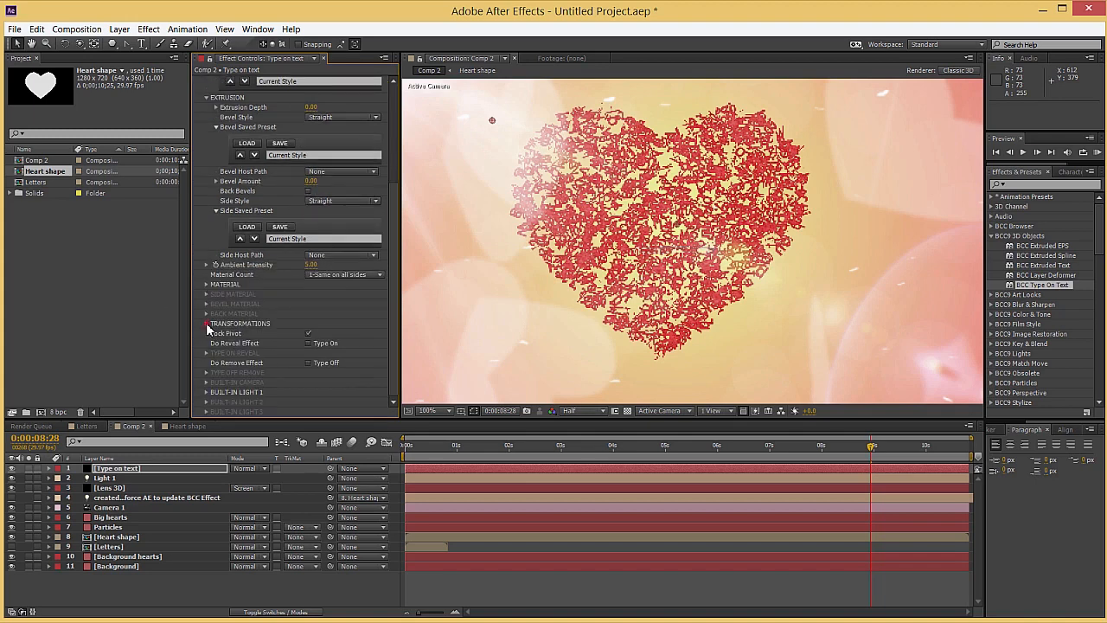
Show the composition in two views, with Left beside Active Camera, and expand the text effect's Transformations
{"action": "left_click", "coordinate": [206, 324]}
{"action": "scroll", "coordinate": [250, 327], "scroll_direction": "down", "scroll_amount": 6}
{"action": "left_click", "coordinate": [727, 411]}
{"action": "left_click", "coordinate": [726, 439]}
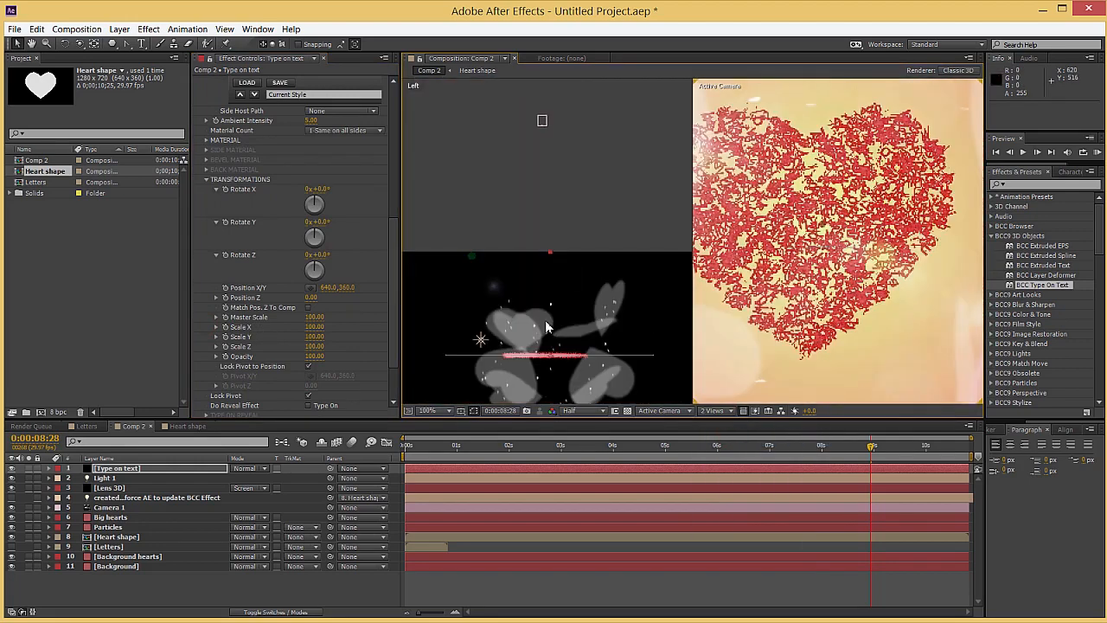
{"action": "scroll", "coordinate": [298, 220], "scroll_direction": "up", "scroll_amount": 10}
{"action": "scroll", "coordinate": [298, 221], "scroll_direction": "down", "scroll_amount": 5}
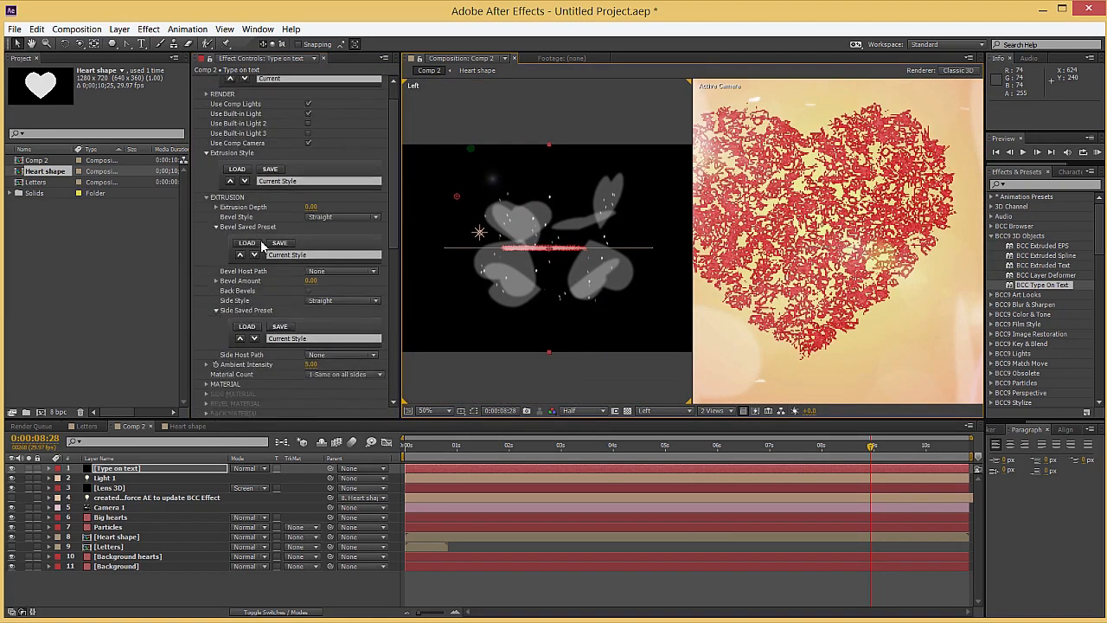
{"action": "scroll", "coordinate": [545, 255], "scroll_direction": "up", "scroll_amount": 2}
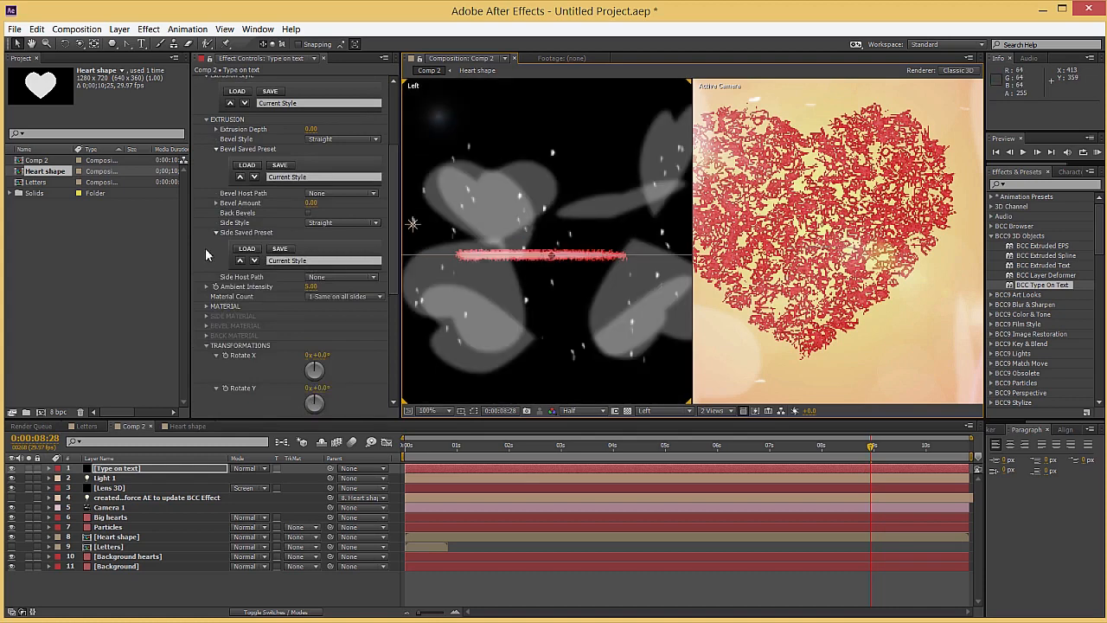
Set the text's Rotate X to -90°, Position X/Y to 623, 345 and Position Z to 0.15
{"action": "scroll", "coordinate": [212, 285], "scroll_direction": "down", "scroll_amount": 4}
{"action": "left_click_drag", "start_coordinate": [346, 350], "coordinate": [344, 351]}
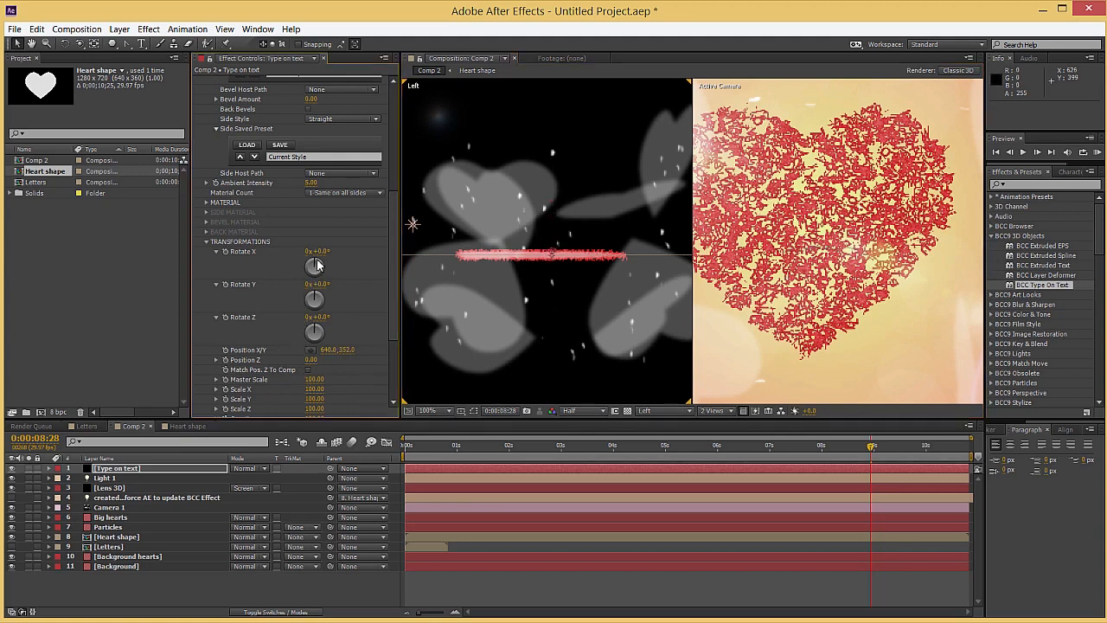
{"action": "type", "text": "-90"}
{"action": "key", "text": "Return"}
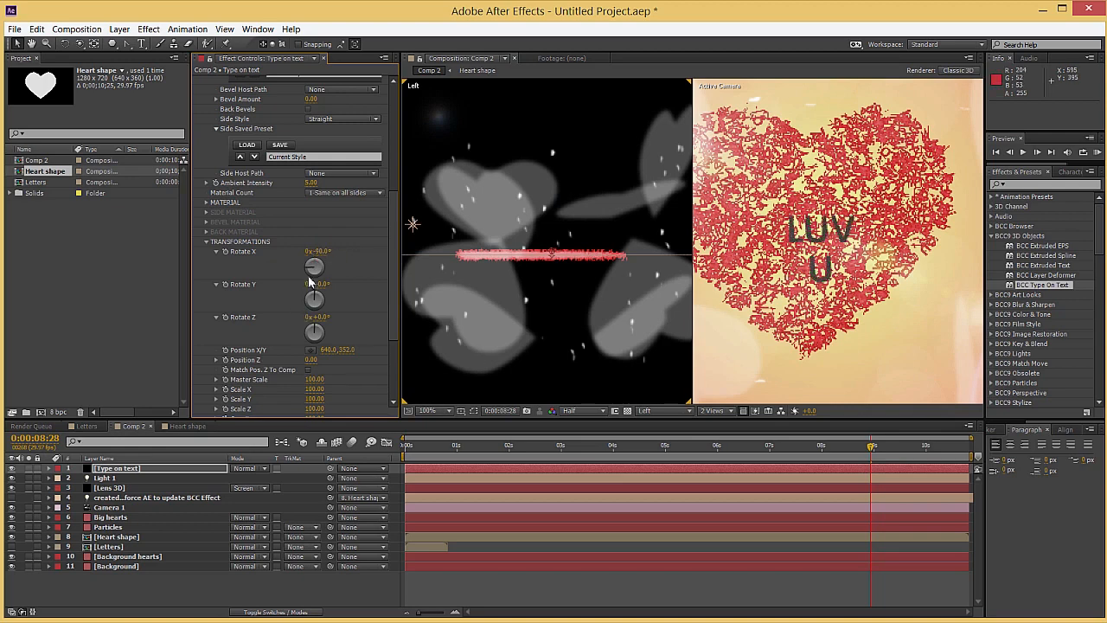
{"action": "left_click_drag", "start_coordinate": [345, 349], "coordinate": [335, 350]}
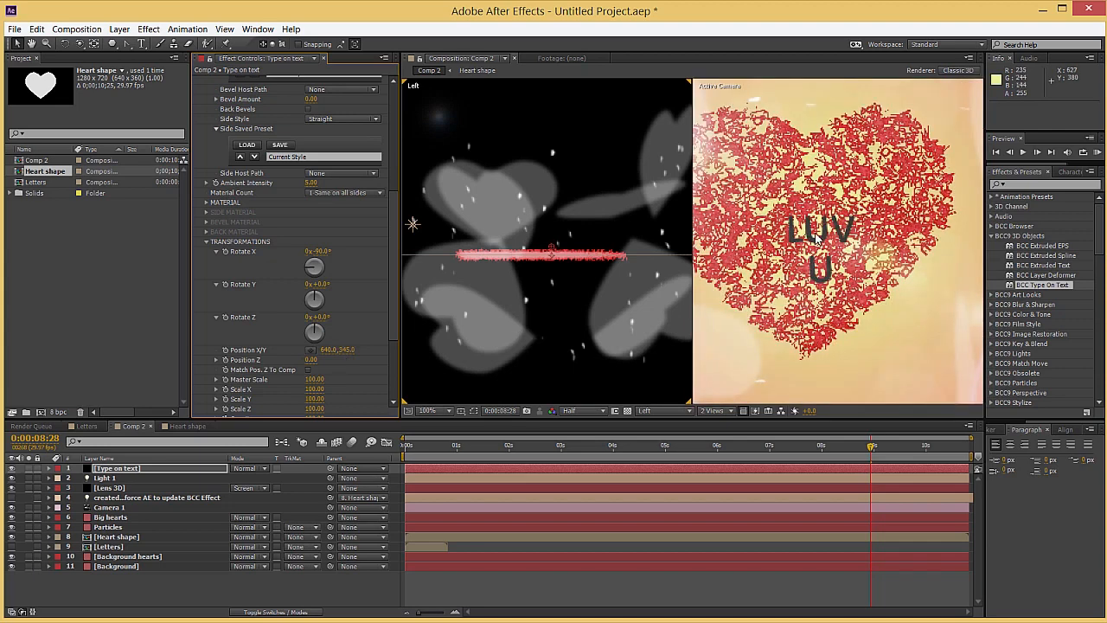
{"action": "left_click_drag", "start_coordinate": [326, 357], "coordinate": [312, 359]}
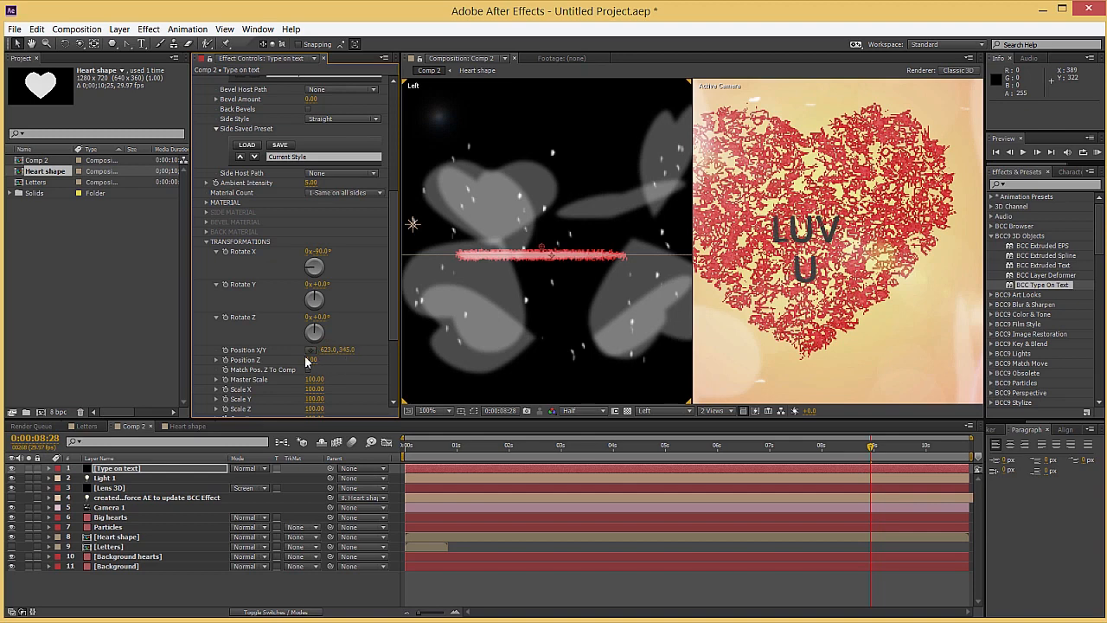
{"action": "left_click_drag", "start_coordinate": [310, 359], "coordinate": [314, 358]}
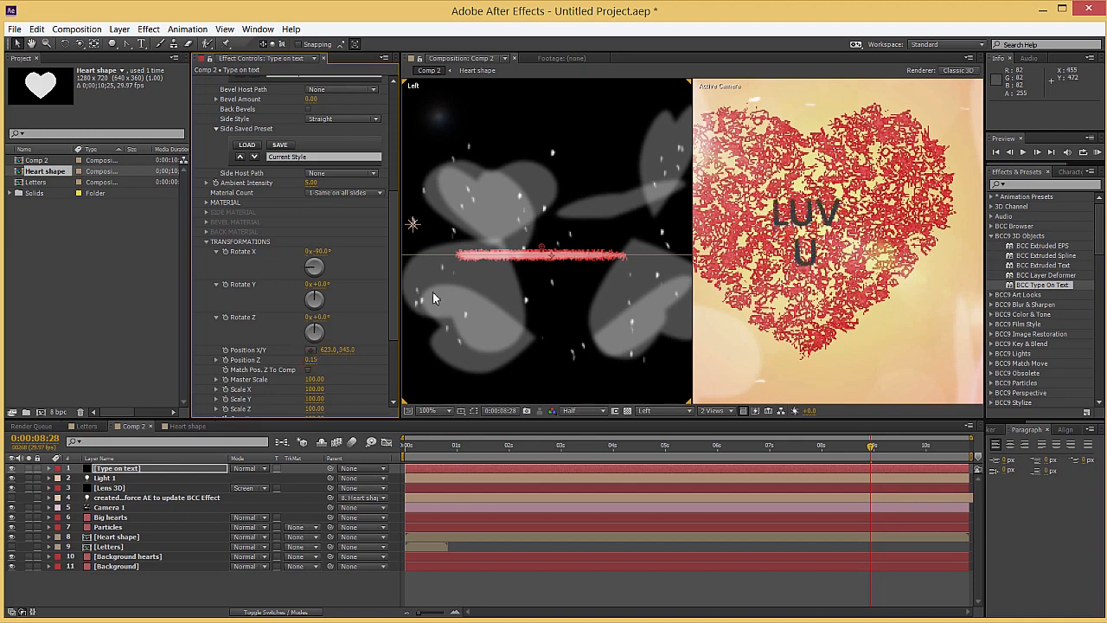
Expand the text's Material settings and raise the effect's overall Ambient Intensity to 100
{"action": "left_click", "coordinate": [206, 202]}
{"action": "scroll", "coordinate": [230, 223], "scroll_direction": "down", "scroll_amount": 2}
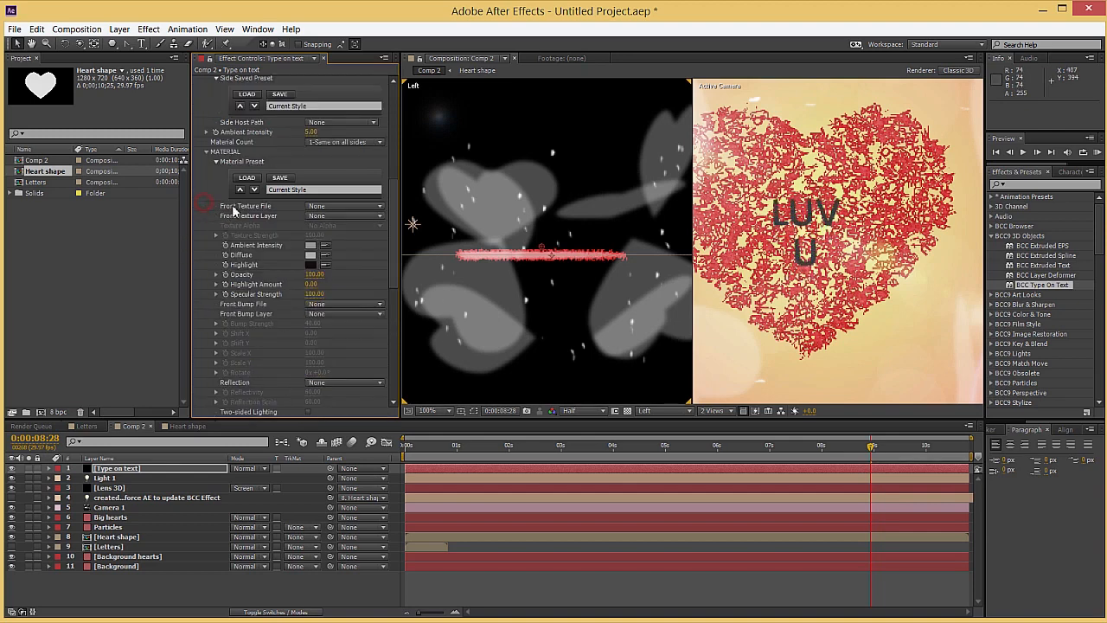
{"action": "left_click_drag", "start_coordinate": [308, 135], "coordinate": [702, 130]}
{"action": "left_click", "coordinate": [708, 138]}
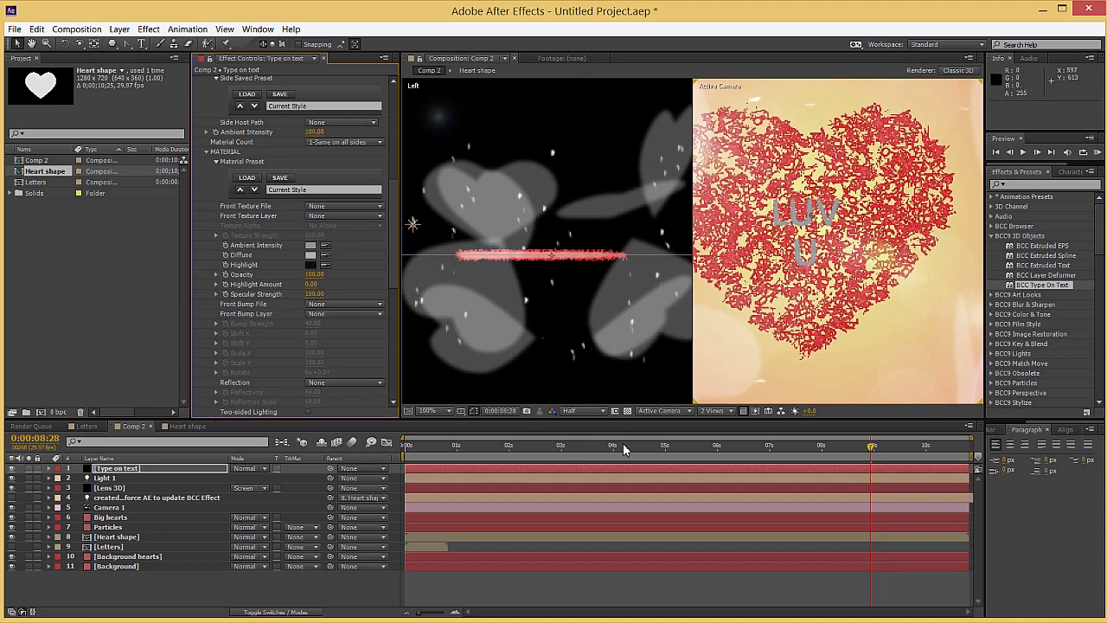
Go to 0:28 in the timeline and change the text material's Diffuse colour to red
{"action": "left_click", "coordinate": [585, 447]}
{"action": "left_click_drag", "start_coordinate": [584, 446], "coordinate": [454, 447]}
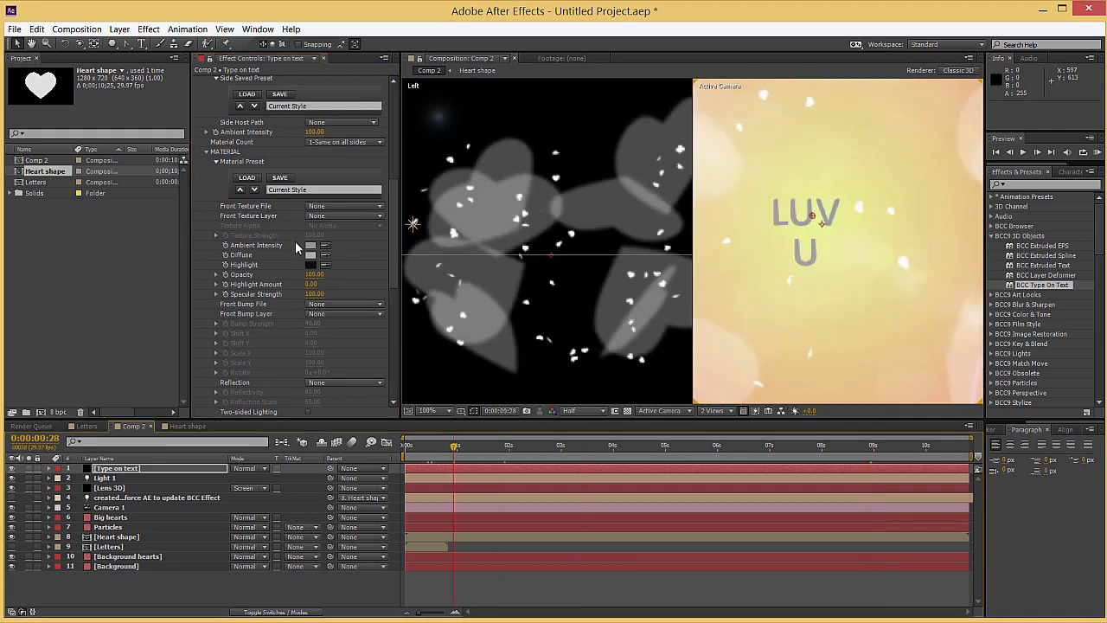
{"action": "left_click", "coordinate": [311, 254]}
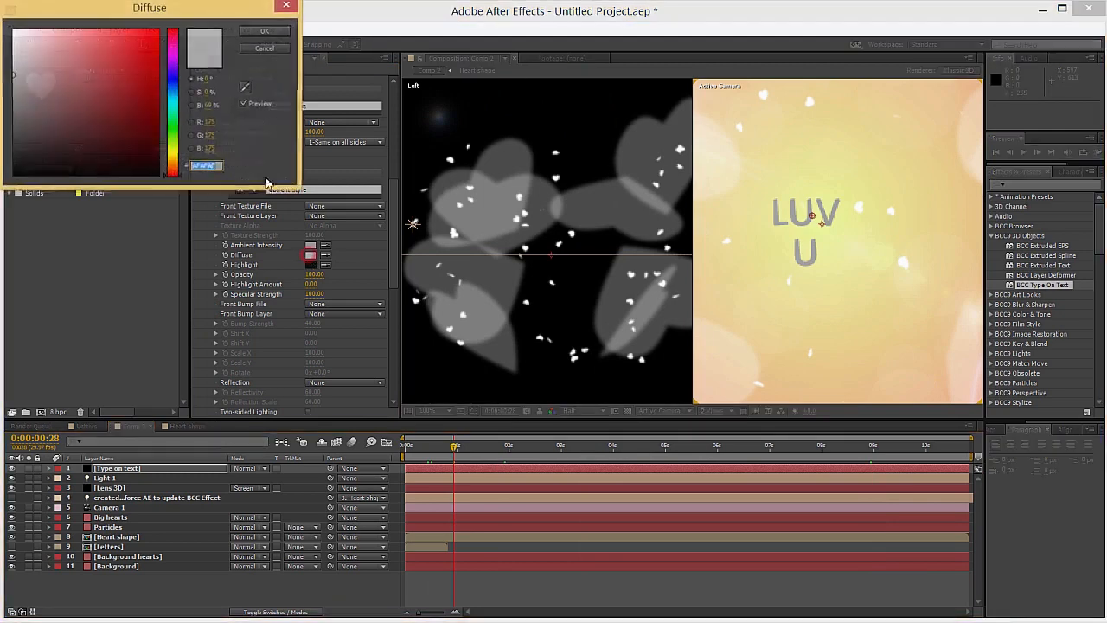
{"action": "left_click", "coordinate": [94, 35]}
{"action": "left_click", "coordinate": [105, 46]}
{"action": "left_click", "coordinate": [117, 45]}
{"action": "left_click", "coordinate": [273, 31]}
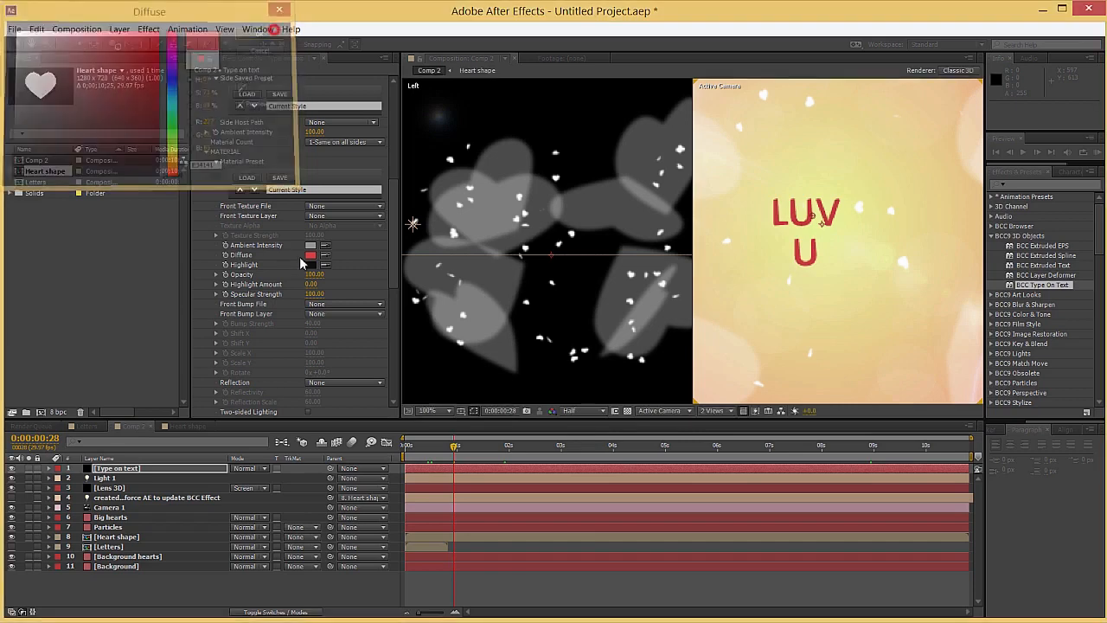
Set the material's Ambient Intensity colour to ED5454, its Highlight colour to EB6464 and Specular Strength to 0
{"action": "left_click", "coordinate": [311, 245]}
{"action": "left_click", "coordinate": [107, 39]}
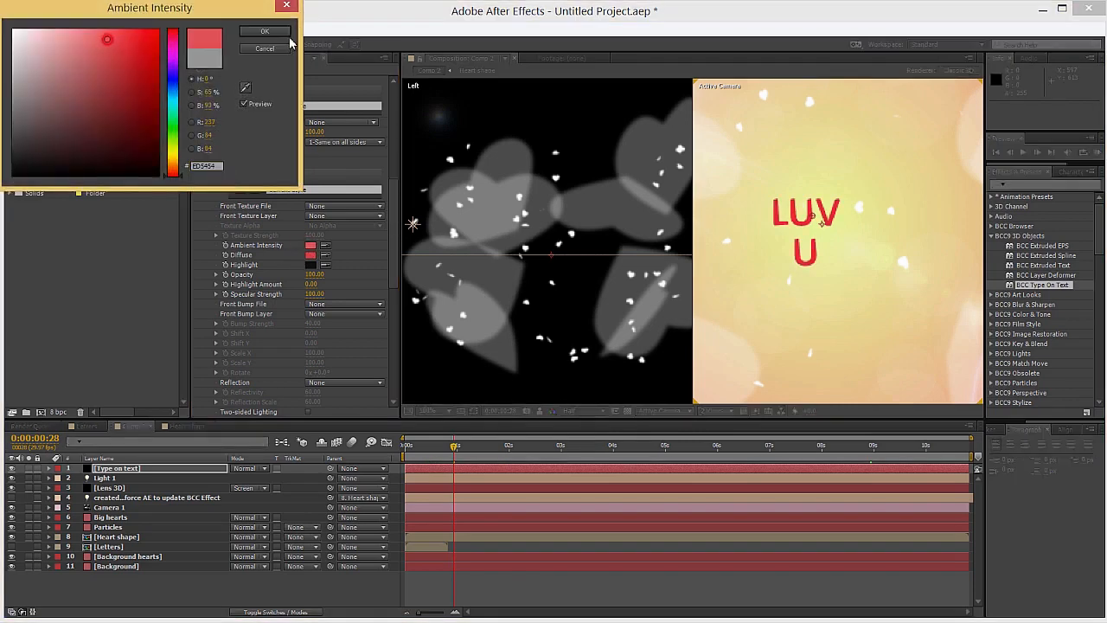
{"action": "left_click", "coordinate": [267, 32]}
{"action": "left_click", "coordinate": [310, 264]}
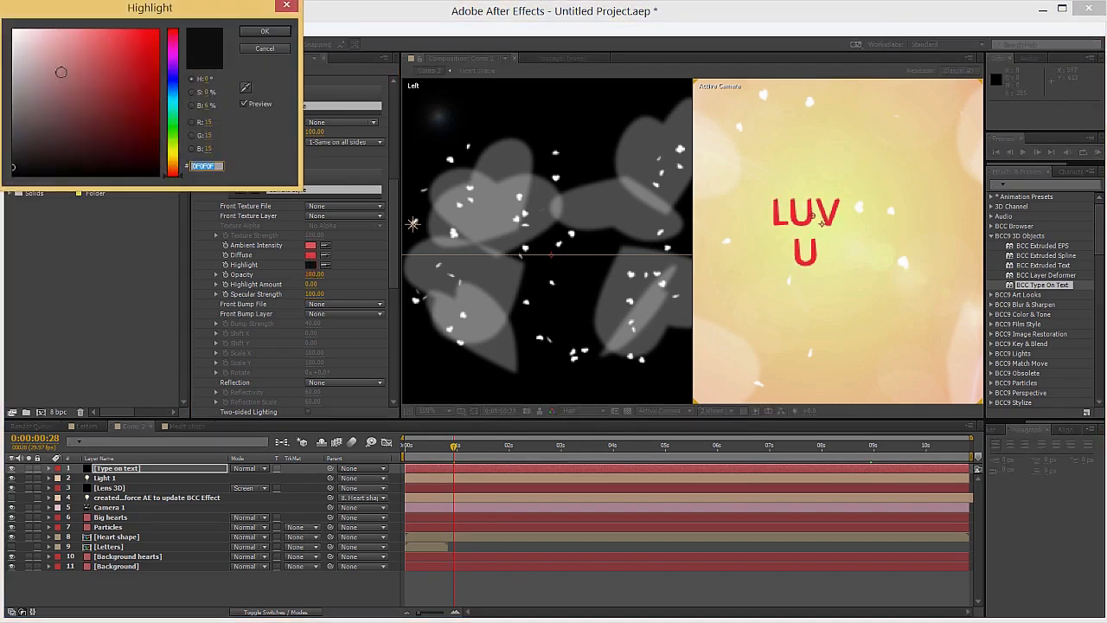
{"action": "left_click", "coordinate": [98, 41]}
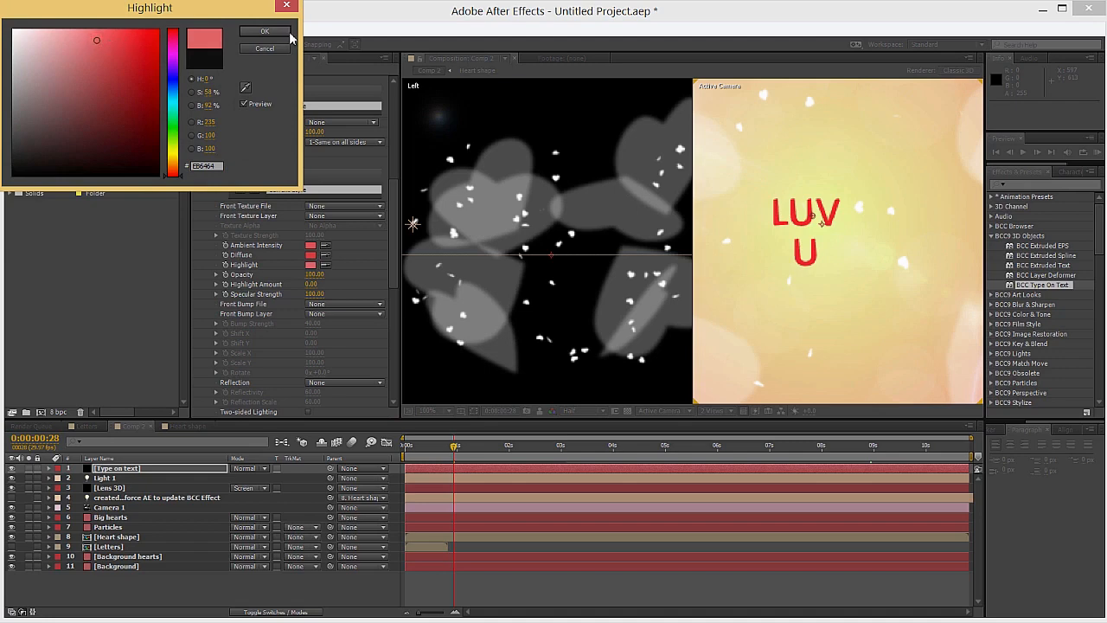
{"action": "left_click", "coordinate": [265, 32]}
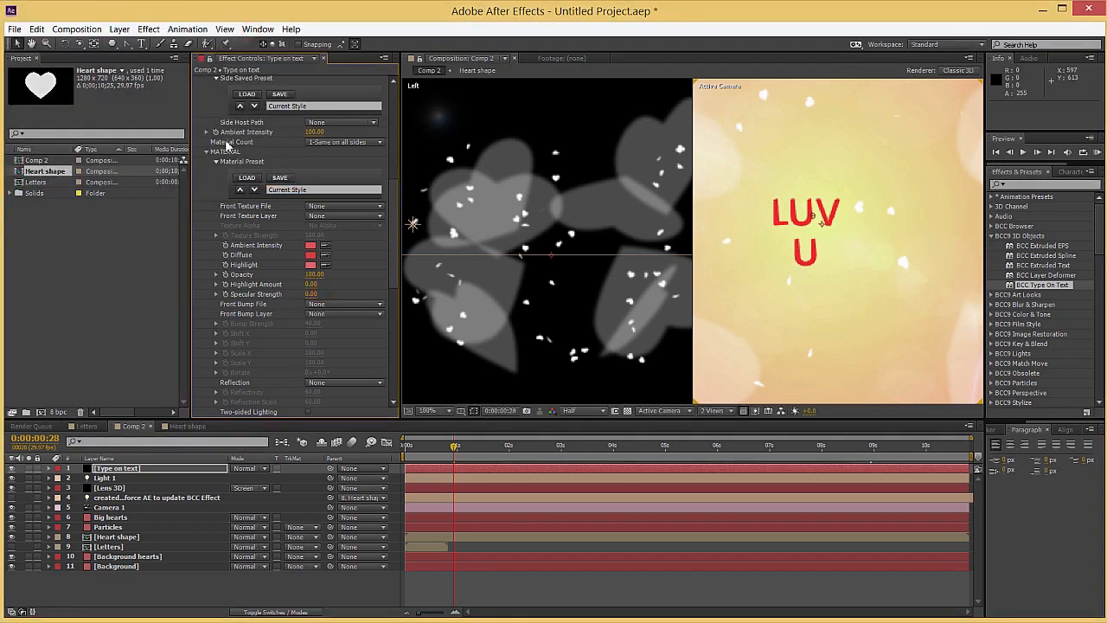
Collapse the Material and Transformations groups and enable Type On for Do Reveal Effect
{"action": "left_click", "coordinate": [207, 152]}
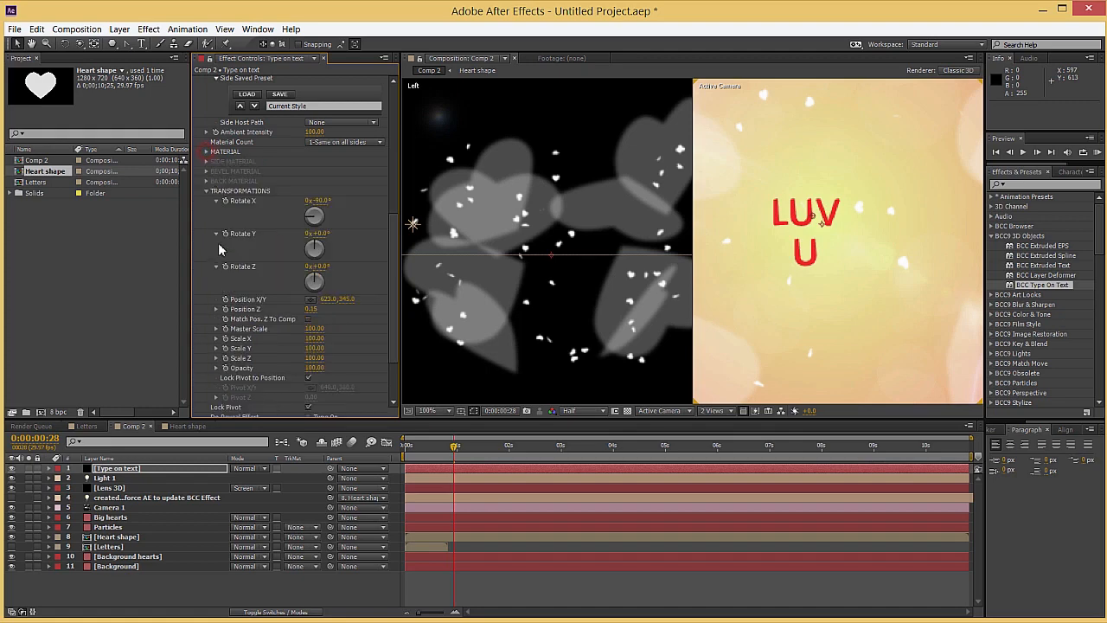
{"action": "left_click", "coordinate": [207, 191]}
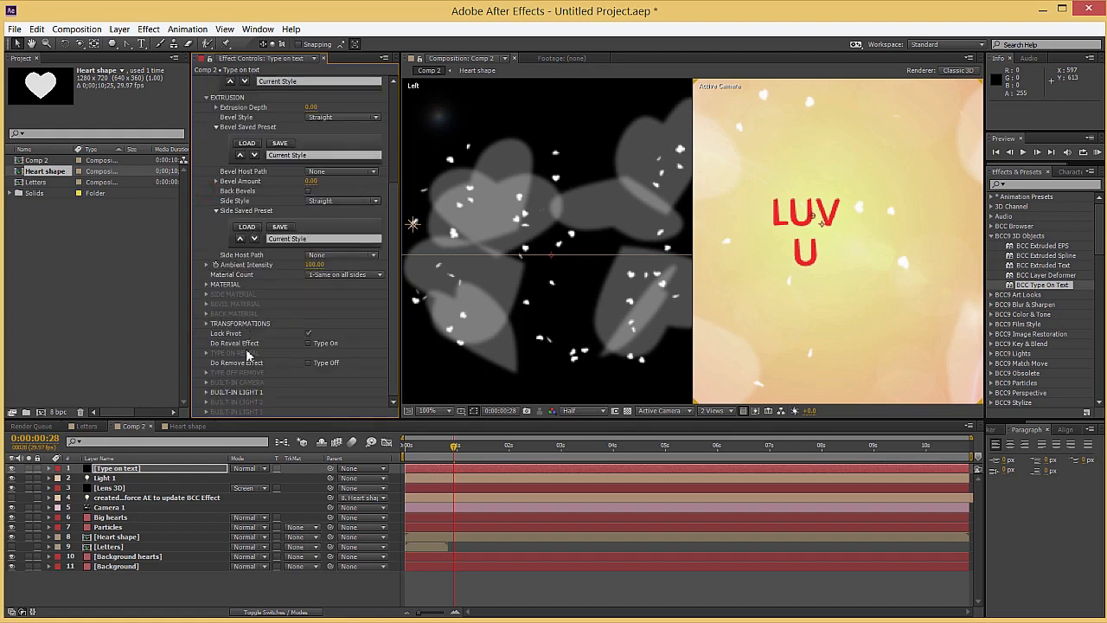
{"action": "left_click", "coordinate": [308, 343]}
Set Fade to 0 in the Type On Reveal settings, with the playhead at 0:11
{"action": "left_click", "coordinate": [205, 353]}
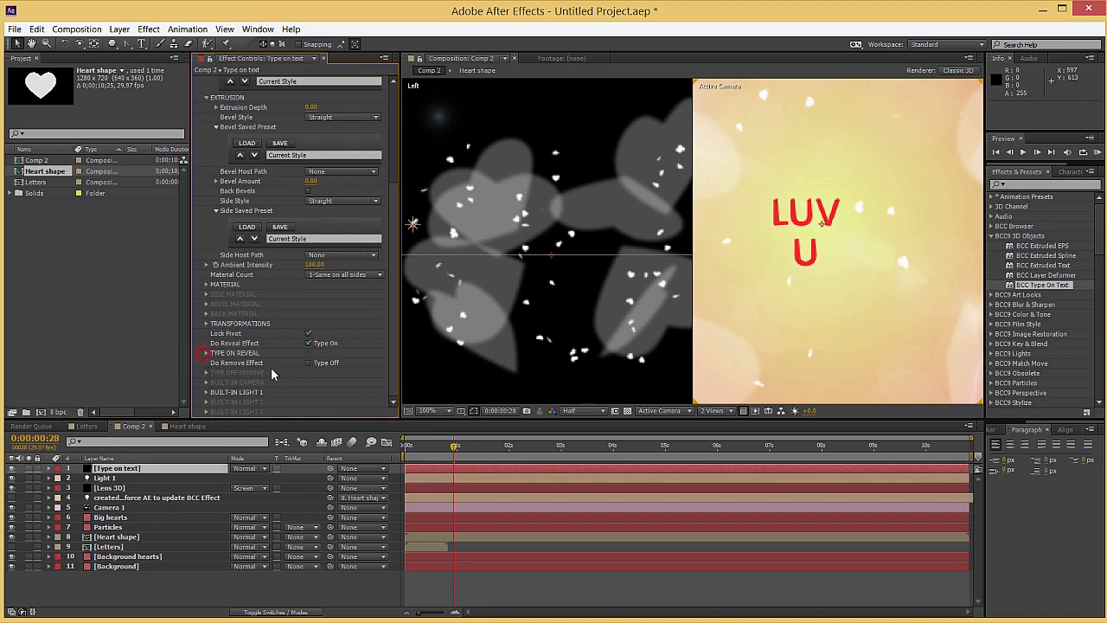
{"action": "left_click", "coordinate": [206, 353]}
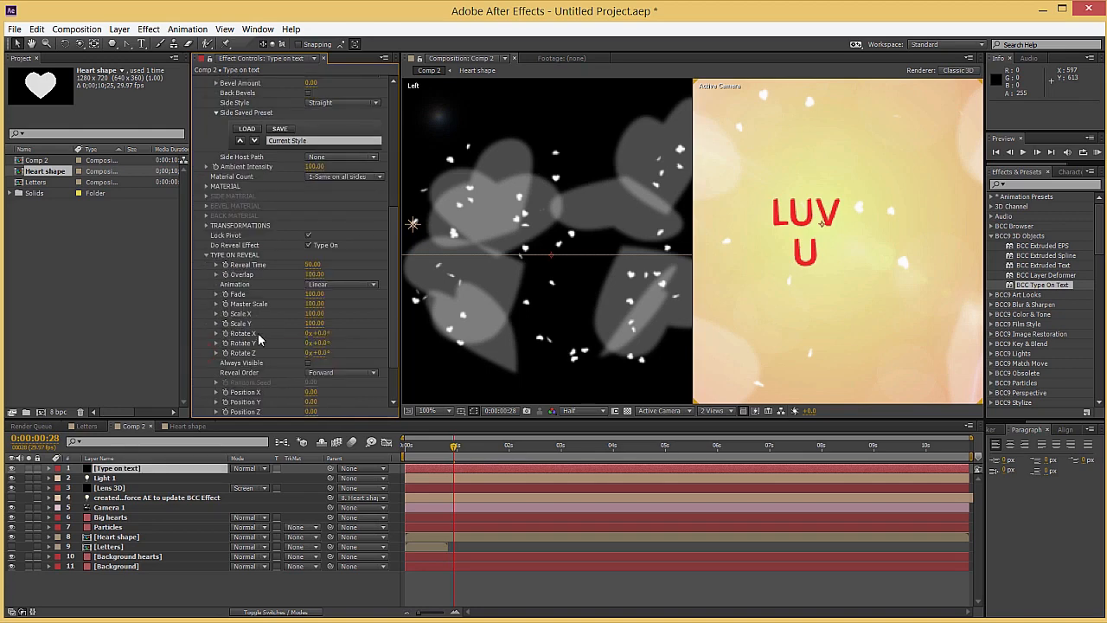
{"action": "scroll", "coordinate": [258, 339], "scroll_direction": "down", "scroll_amount": 1}
{"action": "left_click_drag", "start_coordinate": [425, 446], "coordinate": [423, 446]}
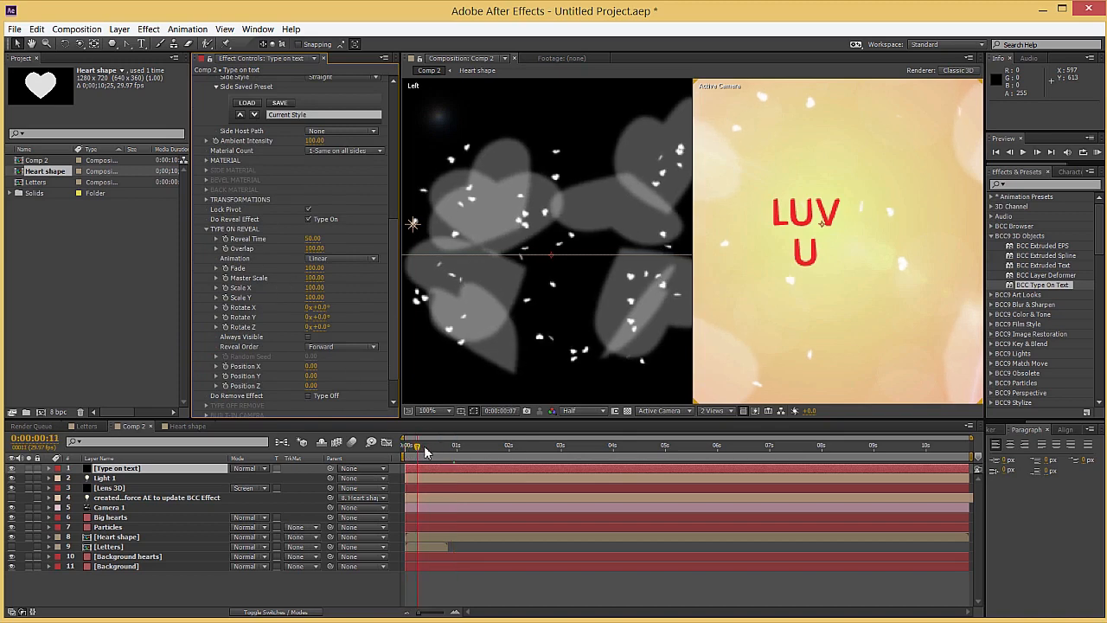
{"action": "left_click", "coordinate": [311, 268]}
{"action": "type", "text": "0"}
{"action": "key", "text": "Return"}
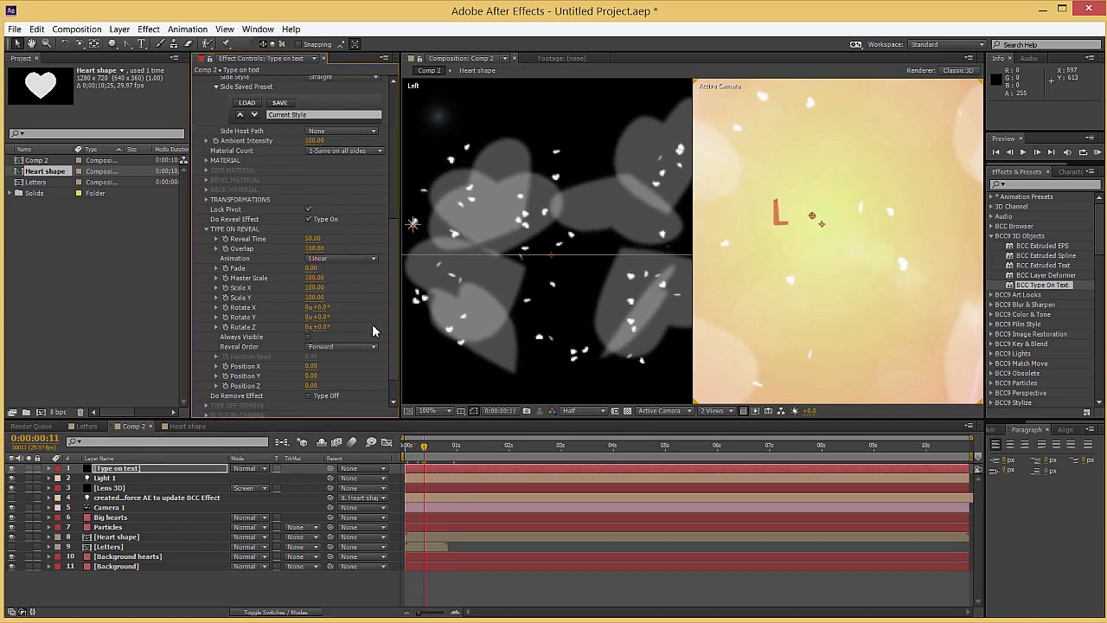
Solo the Type on text and Background layers and scrub to about 5:18 to check the text reveal
{"action": "mouse_move", "coordinate": [407, 446]}
{"action": "left_mouse_down"}
{"action": "mouse_move", "coordinate": [512, 448]}
{"action": "mouse_move", "coordinate": [422, 454]}
{"action": "left_mouse_up"}
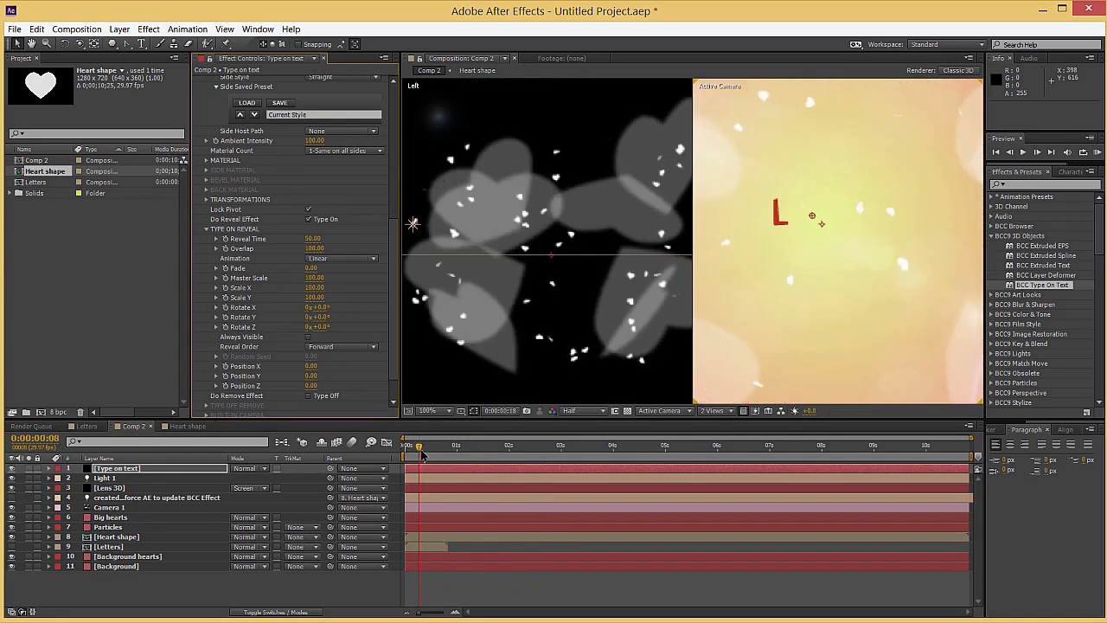
{"action": "left_click", "coordinate": [28, 468]}
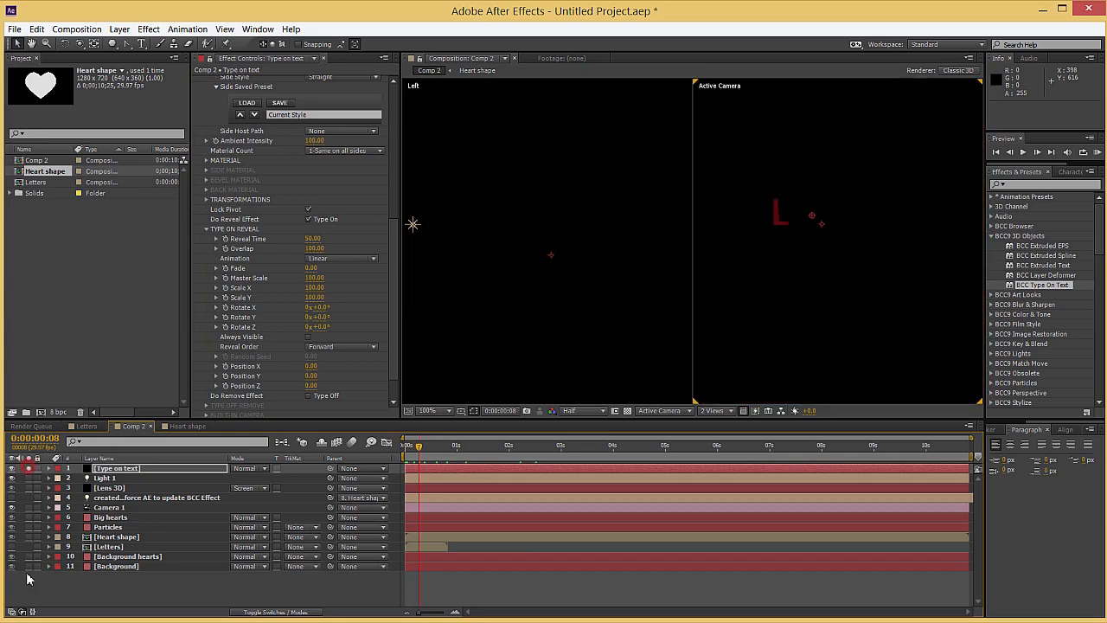
{"action": "left_click", "coordinate": [29, 566]}
{"action": "left_click_drag", "start_coordinate": [440, 453], "coordinate": [697, 448]}
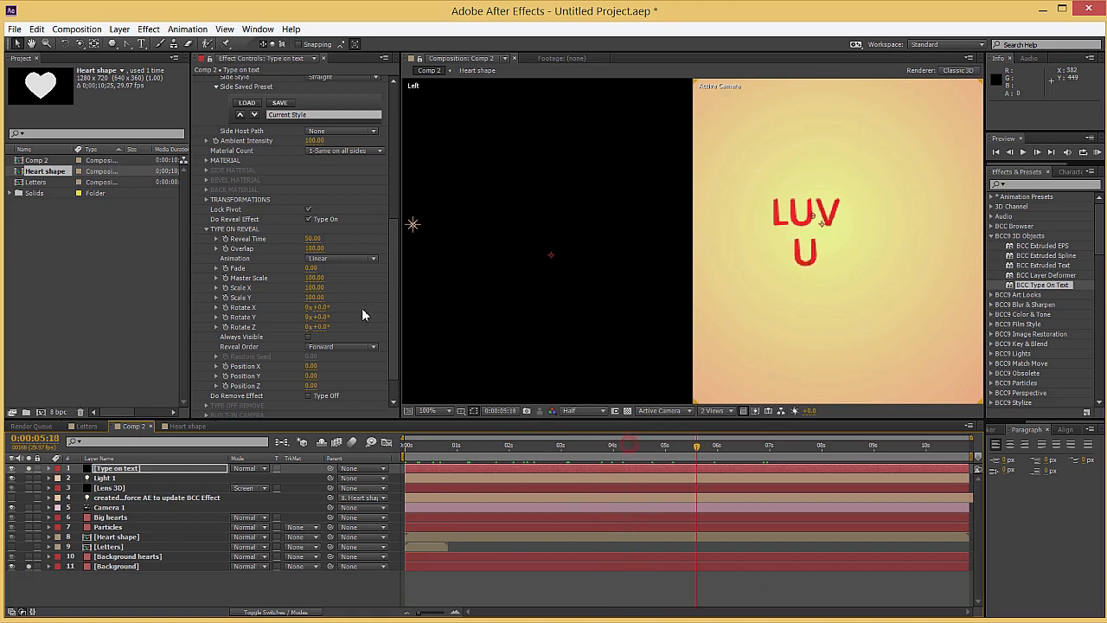
Set the Type On Reveal Overlap to 200 and its Animation to Decelerate, scrubbing the timeline to check the reveal
{"action": "left_click", "coordinate": [313, 249]}
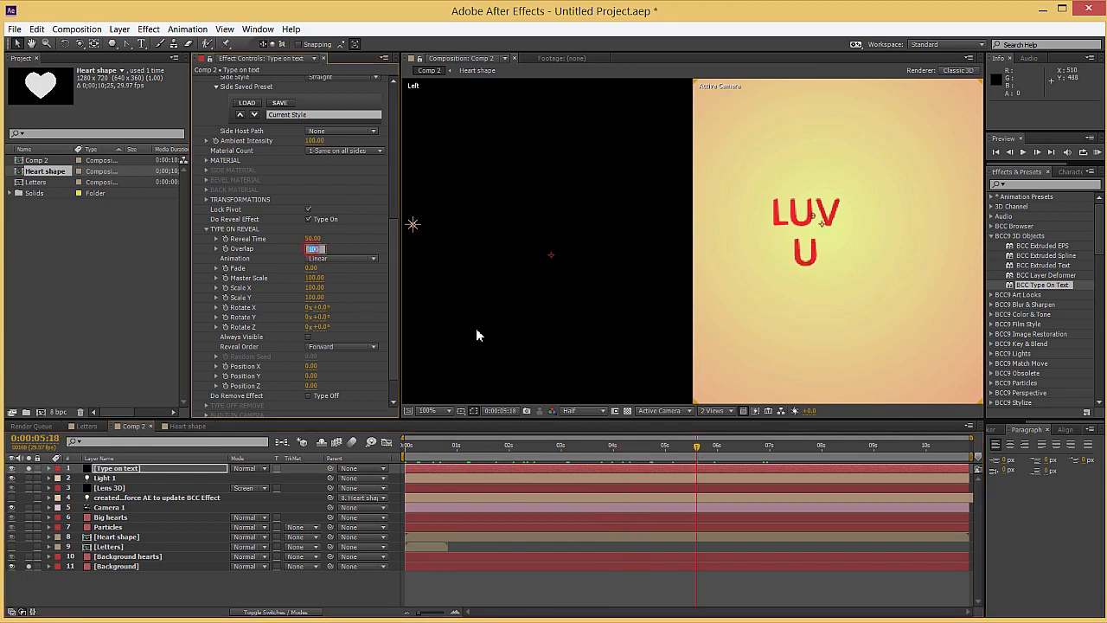
{"action": "type", "text": "200"}
{"action": "key", "text": "Return"}
{"action": "left_click_drag", "start_coordinate": [410, 448], "coordinate": [740, 448]}
{"action": "left_click", "coordinate": [353, 257]}
{"action": "left_click", "coordinate": [346, 287]}
{"action": "left_click_drag", "start_coordinate": [410, 448], "coordinate": [641, 448]}
Set the Type On Reveal rotation to 45° in X, 33° in Y and 20° in Z
{"action": "scroll", "coordinate": [254, 300], "scroll_direction": "down", "scroll_amount": 1}
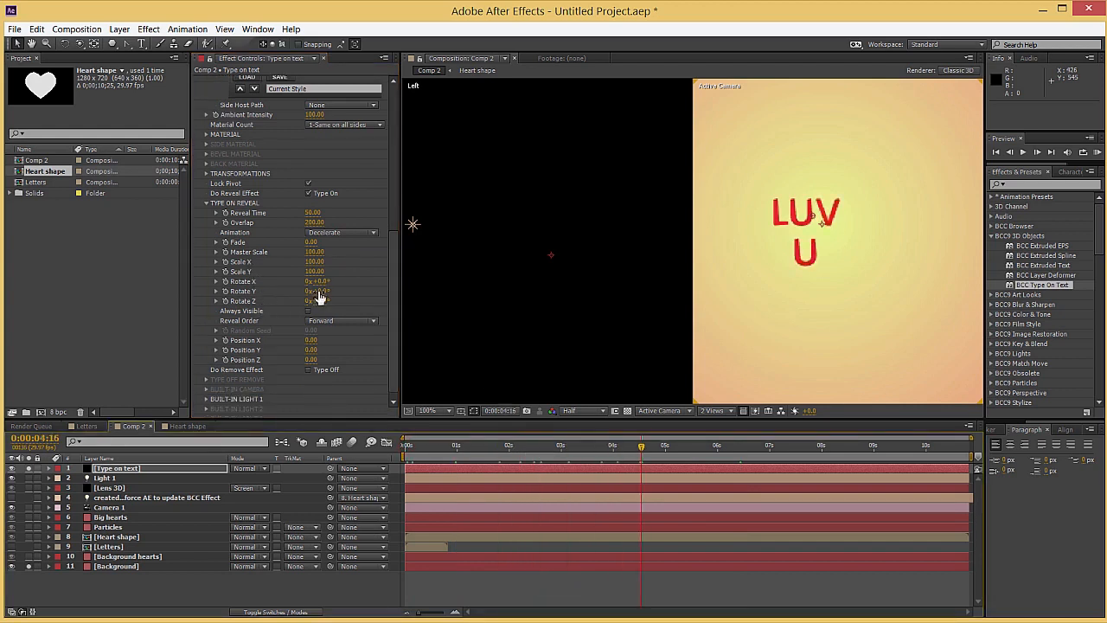
{"action": "left_click_drag", "start_coordinate": [318, 282], "coordinate": [334, 280]}
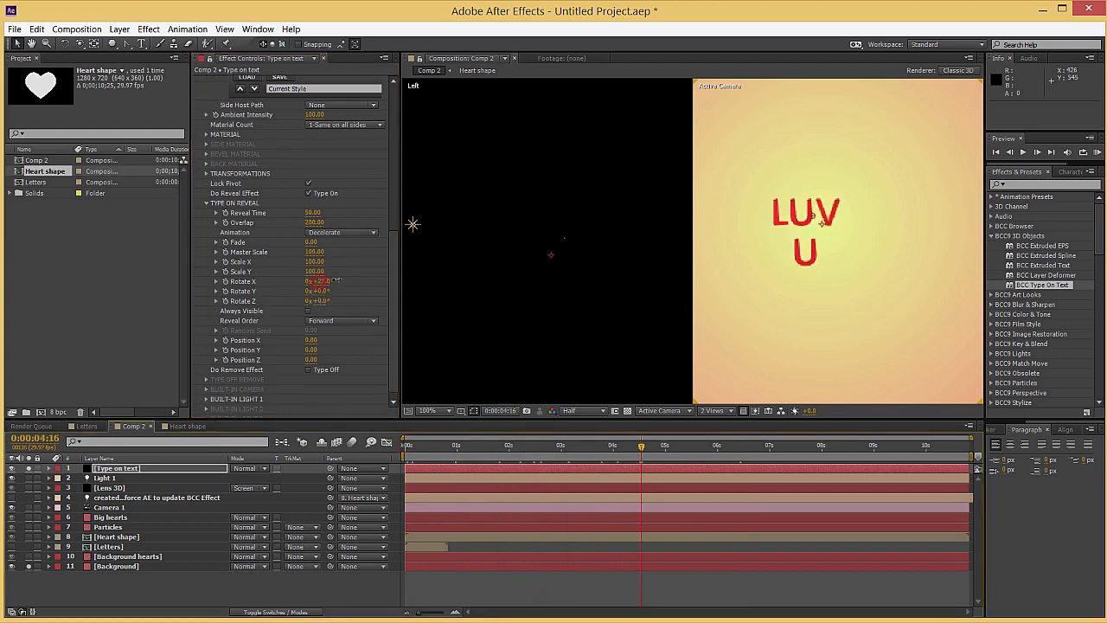
{"action": "left_click", "coordinate": [448, 446]}
{"action": "left_click_drag", "start_coordinate": [420, 446], "coordinate": [579, 462]}
{"action": "mouse_move", "coordinate": [324, 290]}
{"action": "left_mouse_down"}
{"action": "mouse_move", "coordinate": [342, 290]}
{"action": "mouse_move", "coordinate": [321, 300]}
{"action": "left_mouse_up"}
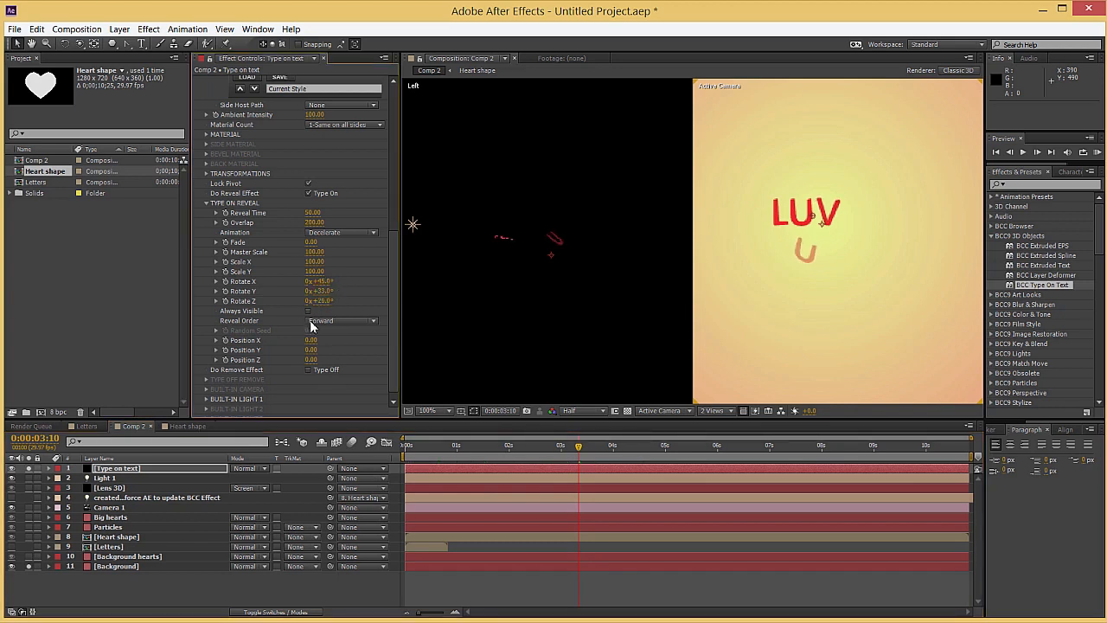
Set Reveal Order to Random with a Random Seed of 7 and scrub through the reveal
{"action": "left_click", "coordinate": [320, 326]}
{"action": "left_click", "coordinate": [338, 364]}
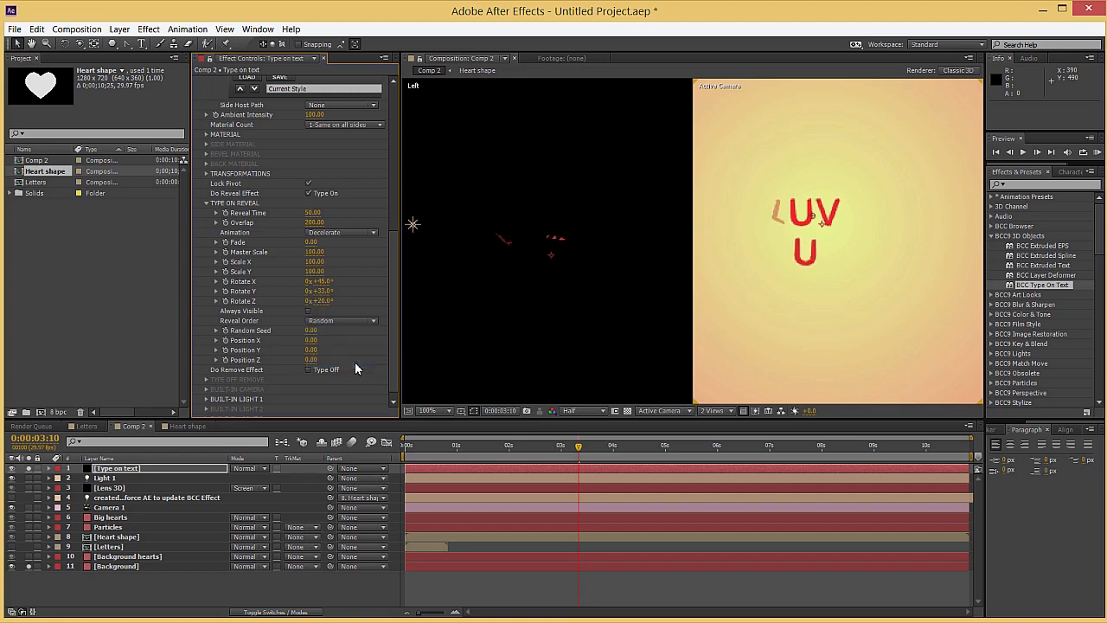
{"action": "left_click_drag", "start_coordinate": [313, 331], "coordinate": [348, 331]}
{"action": "left_click", "coordinate": [312, 331]}
{"action": "type", "text": "7"}
{"action": "key", "text": "Return"}
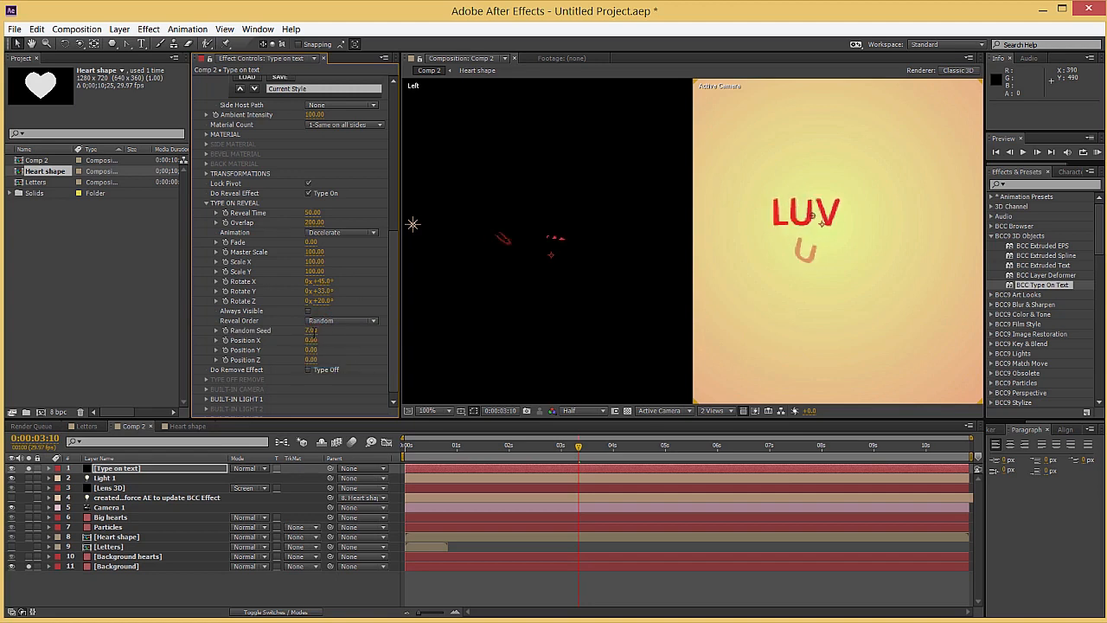
{"action": "left_click_drag", "start_coordinate": [415, 459], "coordinate": [623, 459]}
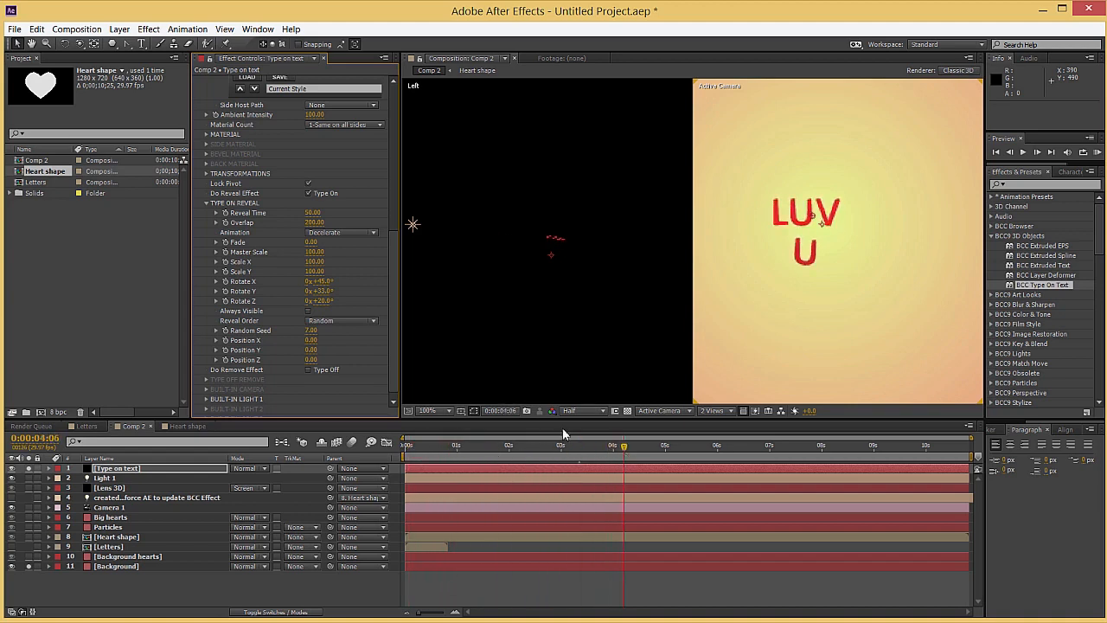
Set the Type On Reveal's Reveal Time to 22 and scrub to about 1:12 to check it
{"action": "left_click", "coordinate": [312, 213]}
{"action": "key", "text": "Return"}
{"action": "left_click_drag", "start_coordinate": [422, 446], "coordinate": [539, 448]}
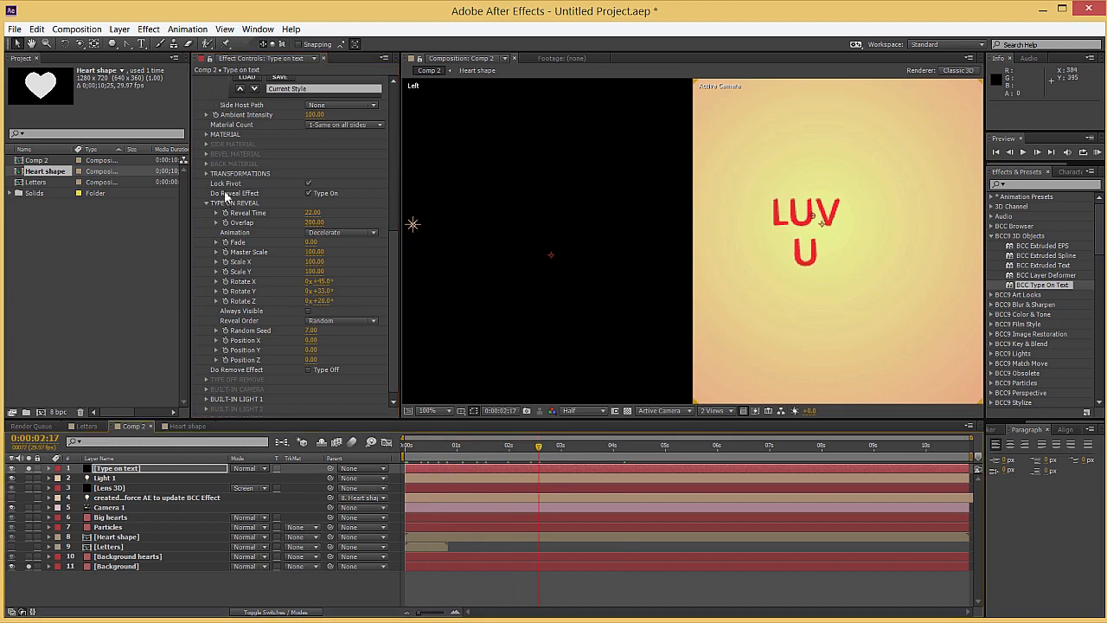
{"action": "mouse_move", "coordinate": [491, 448]}
{"action": "left_mouse_down"}
{"action": "mouse_move", "coordinate": [421, 458]}
{"action": "mouse_move", "coordinate": [478, 457]}
{"action": "left_mouse_up"}
Try a lower reveal Overlap, check it in the timeline, and set Overlap to 300
{"action": "left_click_drag", "start_coordinate": [313, 223], "coordinate": [340, 223]}
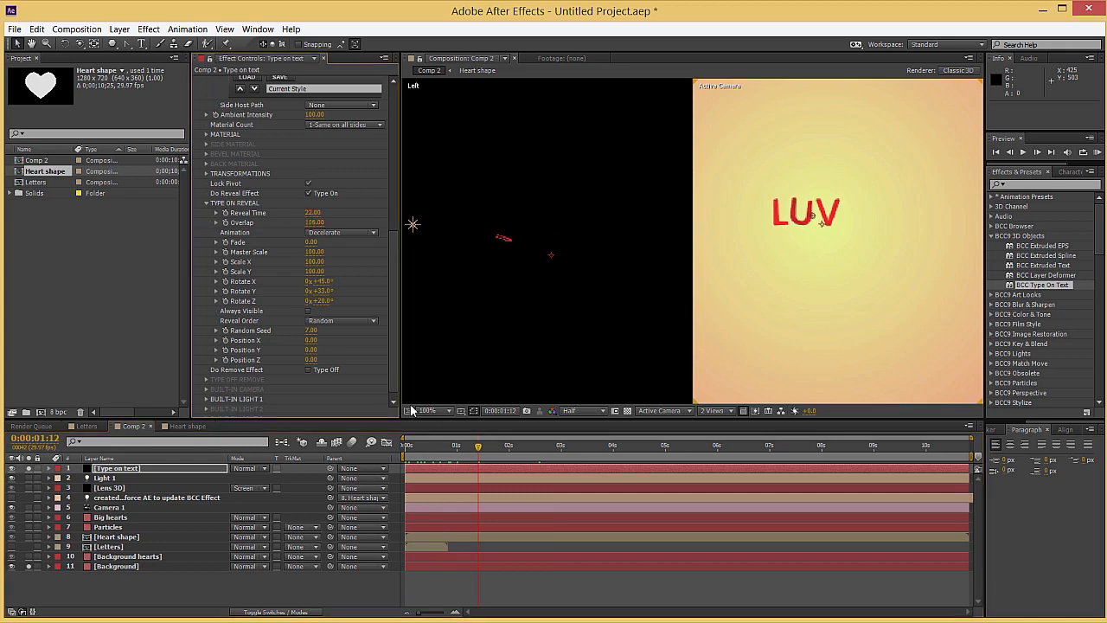
{"action": "left_click_drag", "start_coordinate": [410, 446], "coordinate": [524, 450]}
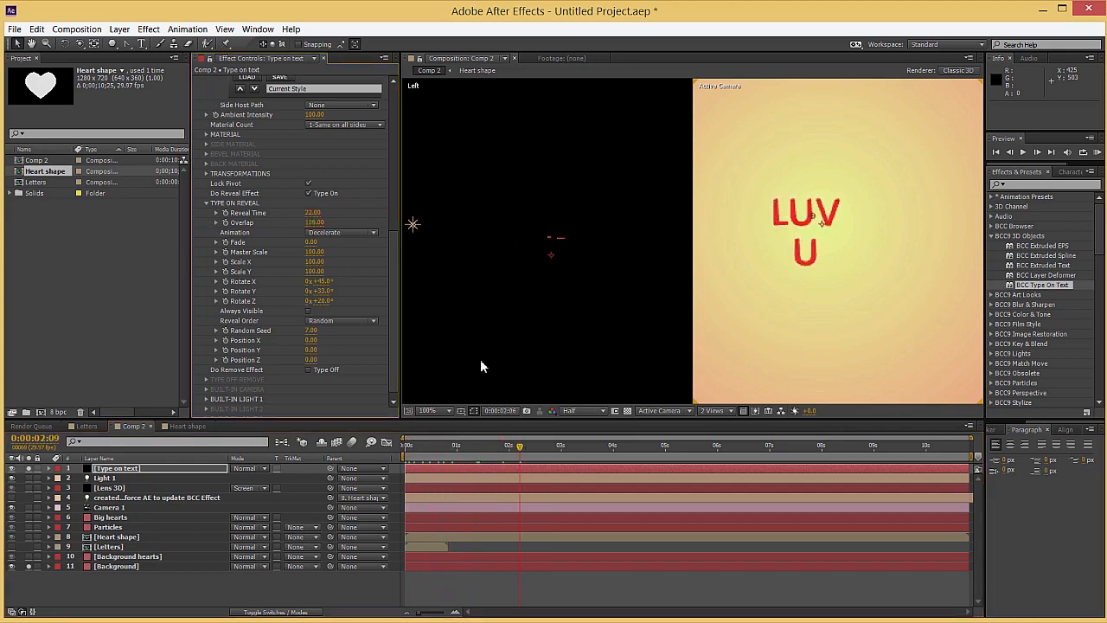
{"action": "left_click", "coordinate": [317, 222]}
{"action": "key", "text": "Return"}
Shift the Type on text layer to start at 3:19, timing it against the soloed Particles layer in a single view
{"action": "left_click_drag", "start_coordinate": [407, 447], "coordinate": [710, 468]}
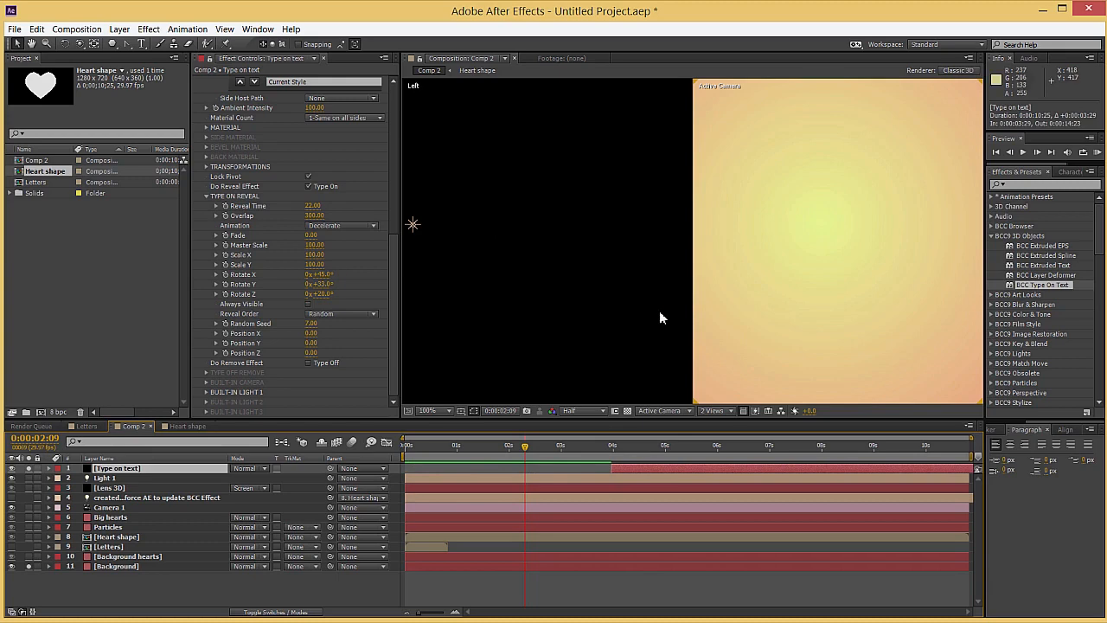
{"action": "left_click", "coordinate": [731, 410]}
{"action": "left_click", "coordinate": [727, 422]}
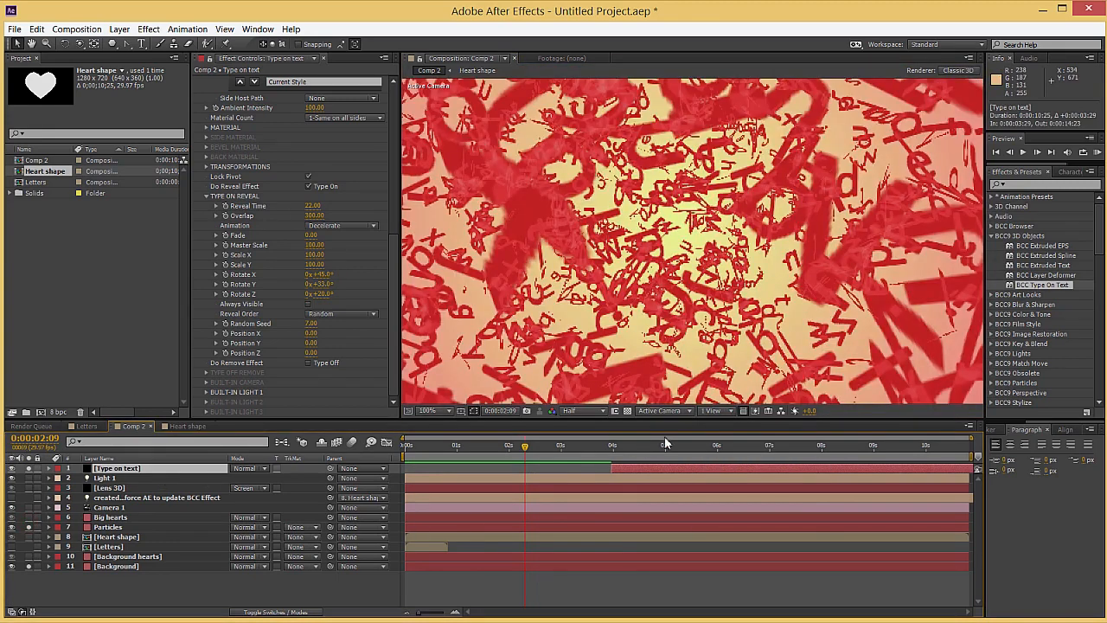
{"action": "left_click", "coordinate": [634, 445]}
{"action": "scroll", "coordinate": [631, 264], "scroll_direction": "down", "scroll_amount": 2}
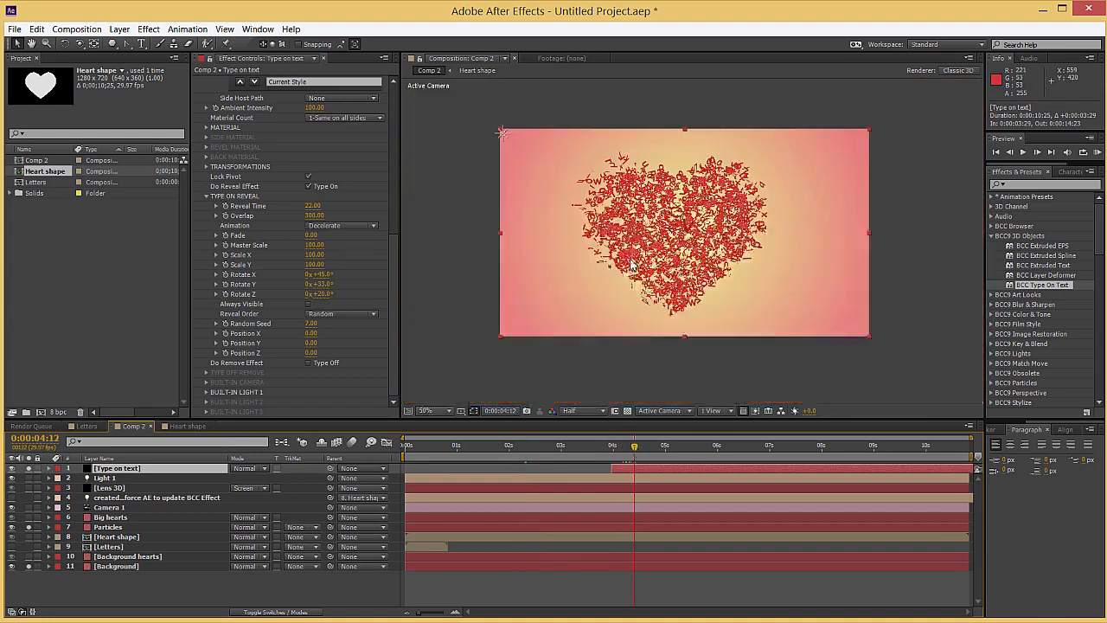
{"action": "left_click_drag", "start_coordinate": [634, 445], "coordinate": [596, 448]}
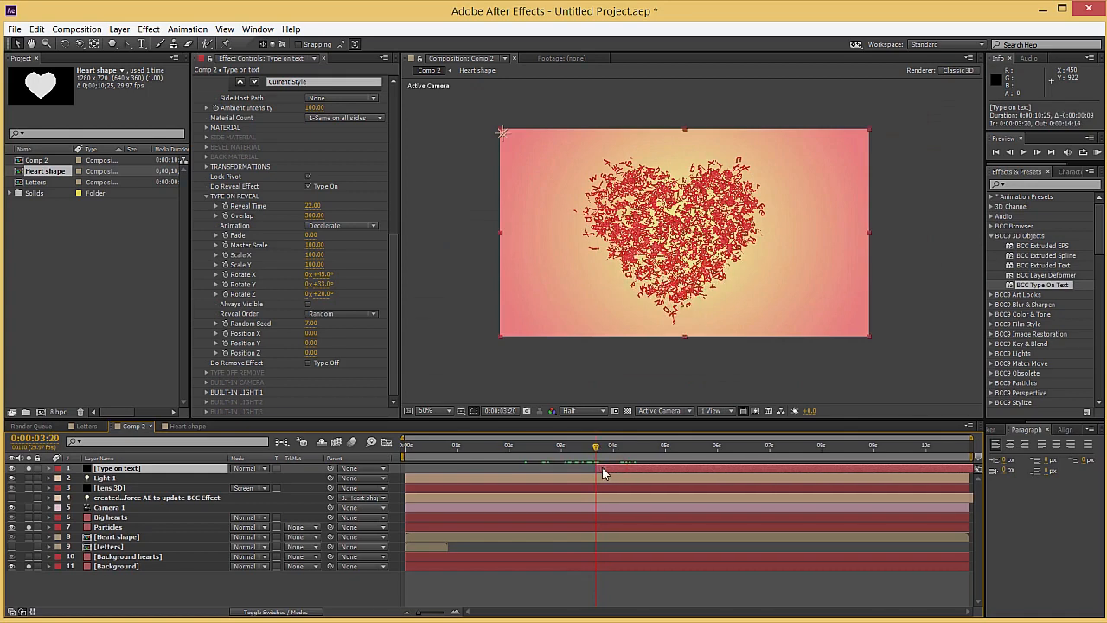
{"action": "left_click_drag", "start_coordinate": [591, 454], "coordinate": [693, 460]}
{"action": "left_click_drag", "start_coordinate": [608, 458], "coordinate": [598, 467]}
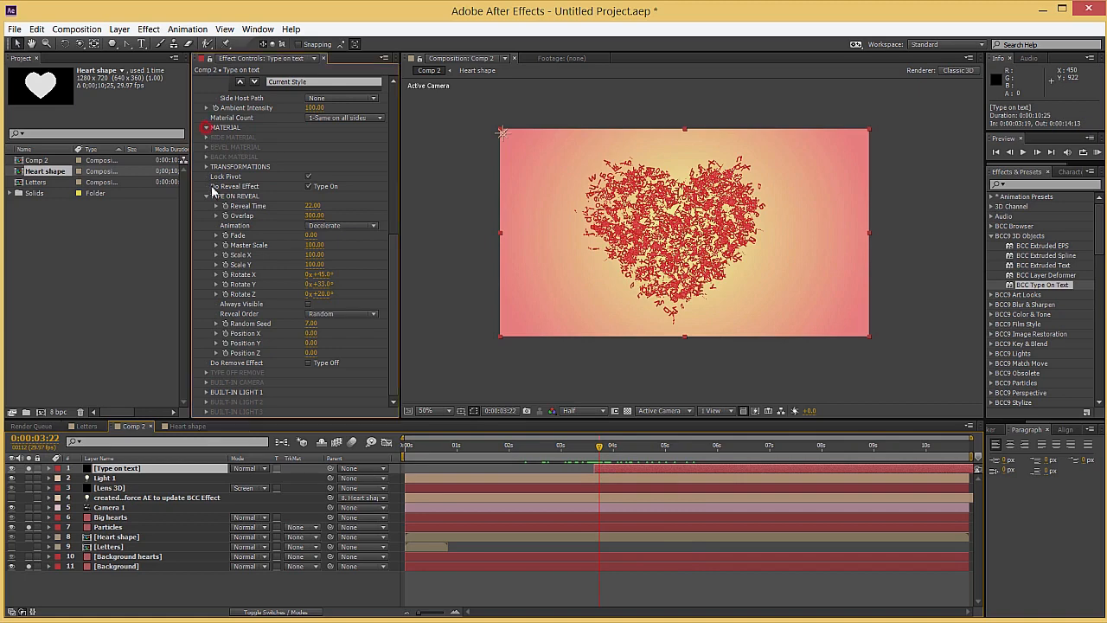
Enable keyframing for the text material's Diffuse colour at 3:22 and change the colour to white further along the timeline
{"action": "left_click", "coordinate": [224, 231]}
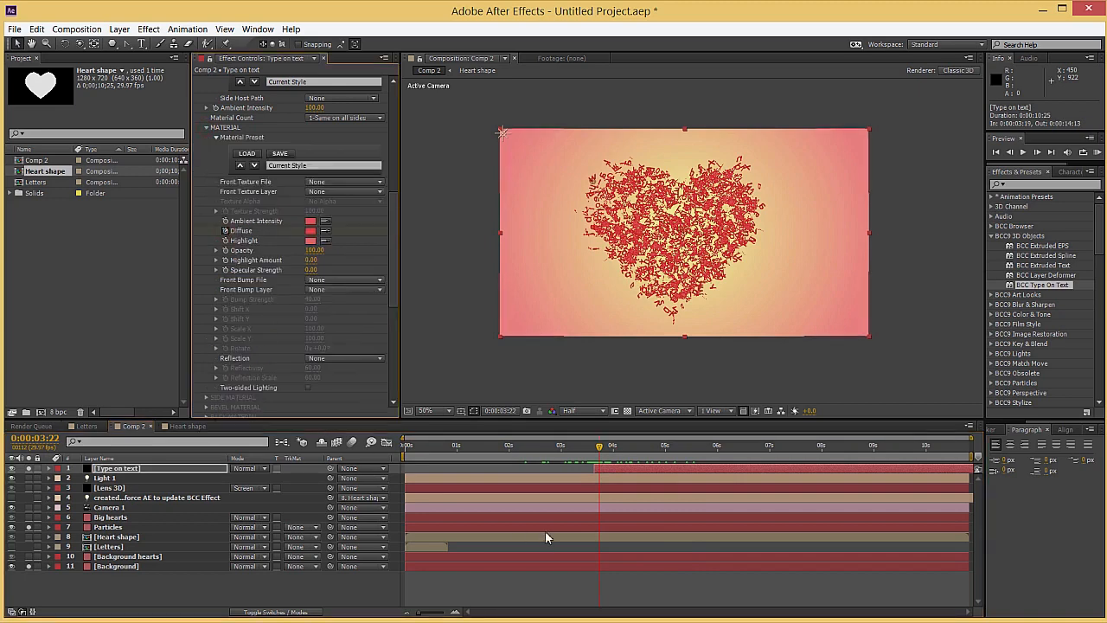
{"action": "left_click_drag", "start_coordinate": [612, 461], "coordinate": [636, 461]}
{"action": "left_click", "coordinate": [311, 233]}
{"action": "left_click_drag", "start_coordinate": [82, 75], "coordinate": [4, 3]}
{"action": "left_click", "coordinate": [265, 31]}
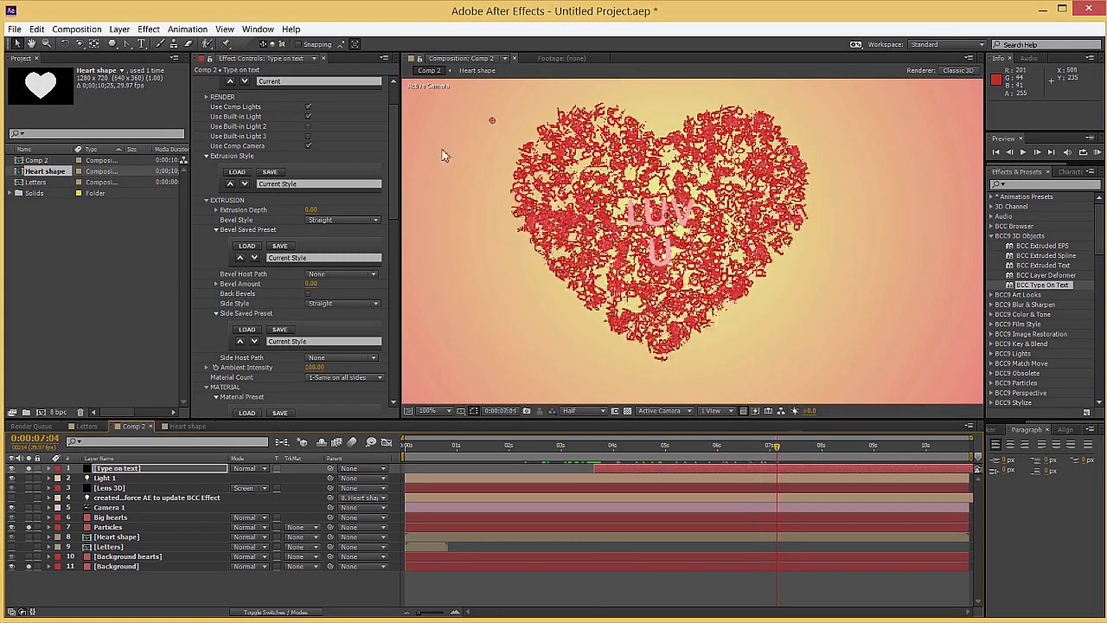
Set Built-In Light 1's Intensity to 261 for the type-on text and scrub the timeline to check its brightness
{"action": "scroll", "coordinate": [294, 173], "scroll_direction": "up", "scroll_amount": 3}
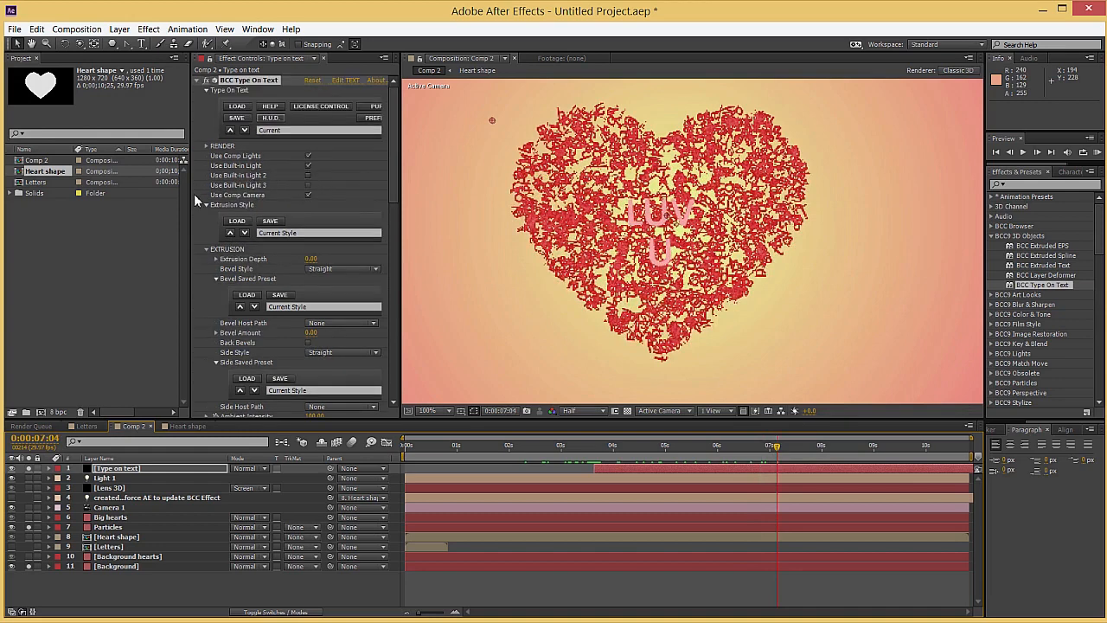
{"action": "scroll", "coordinate": [217, 316], "scroll_direction": "down", "scroll_amount": 15}
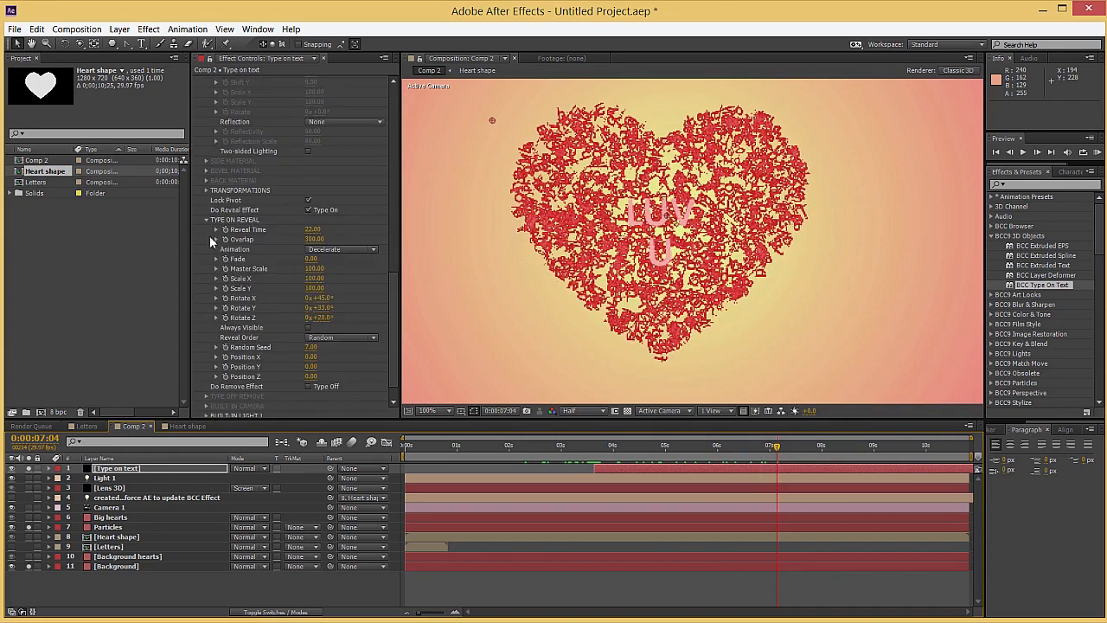
{"action": "left_click", "coordinate": [206, 219]}
{"action": "left_click", "coordinate": [206, 391]}
{"action": "scroll", "coordinate": [212, 396], "scroll_direction": "down", "scroll_amount": 3}
{"action": "left_click_drag", "start_coordinate": [315, 382], "coordinate": [370, 382]}
{"action": "left_click_drag", "start_coordinate": [748, 448], "coordinate": [863, 448]}
{"action": "key", "text": "comma"}
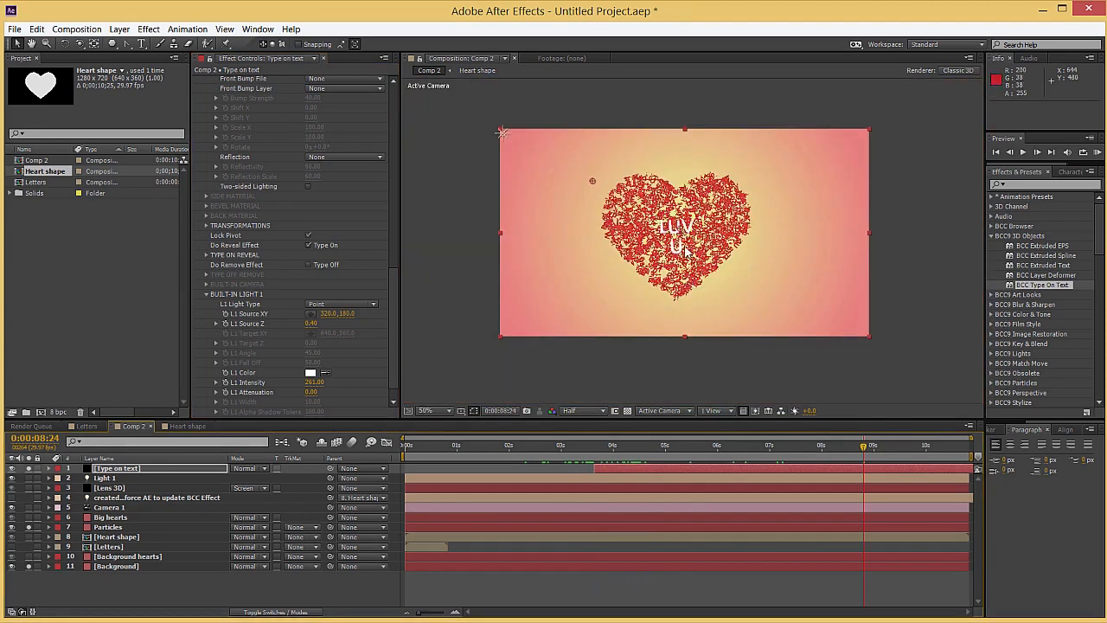
{"action": "left_click_drag", "start_coordinate": [863, 446], "coordinate": [902, 446]}
{"action": "left_click", "coordinate": [820, 447]}
{"action": "left_click_drag", "start_coordinate": [766, 452], "coordinate": [703, 447]}
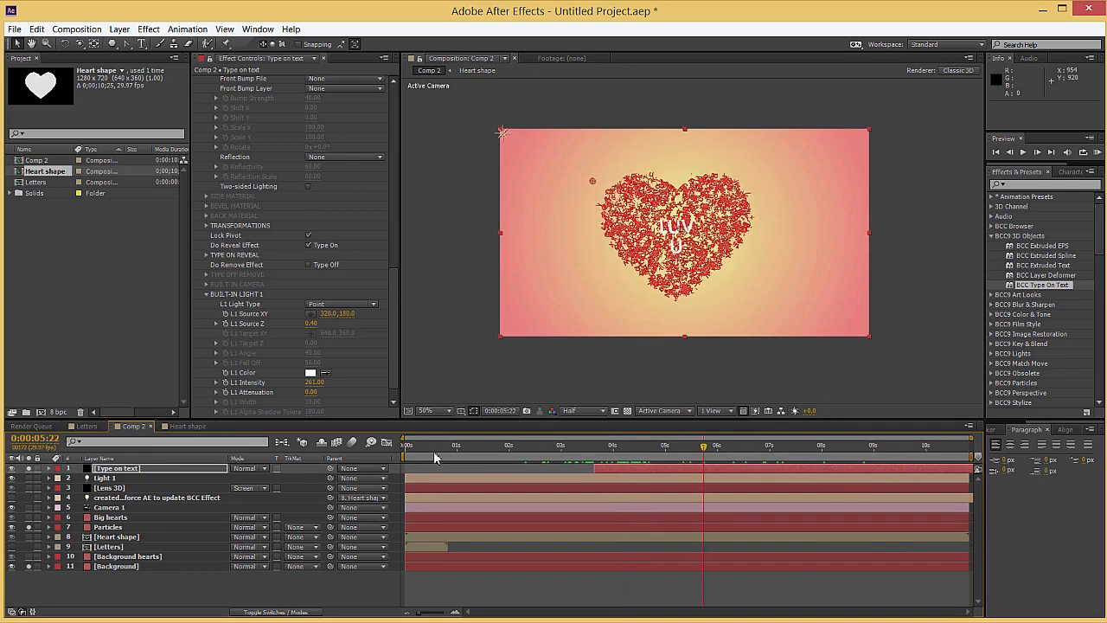
Unsolo the Particles, Background and Type on text layers and return the playhead to 0:00
{"action": "left_click", "coordinate": [30, 527]}
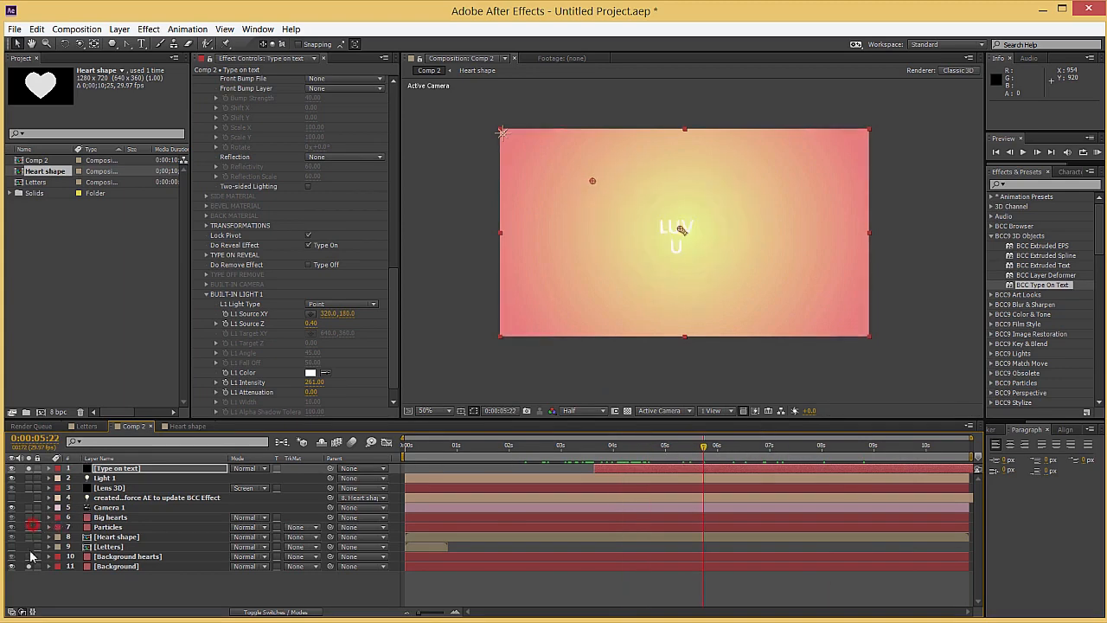
{"action": "left_click", "coordinate": [30, 565]}
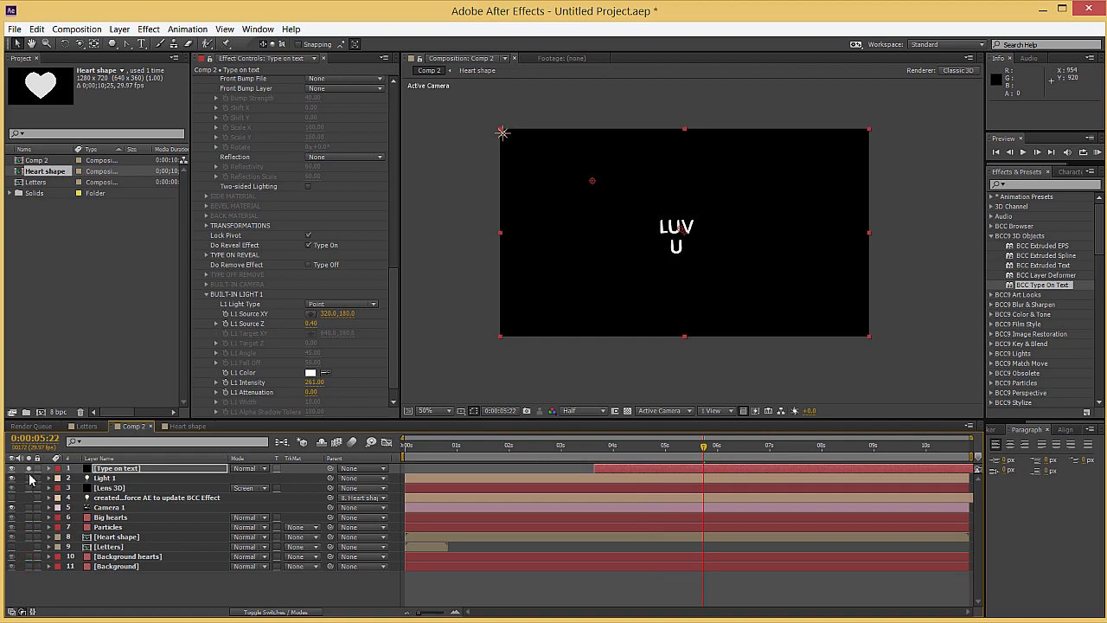
{"action": "left_click", "coordinate": [29, 478]}
{"action": "left_click_drag", "start_coordinate": [498, 456], "coordinate": [406, 450]}
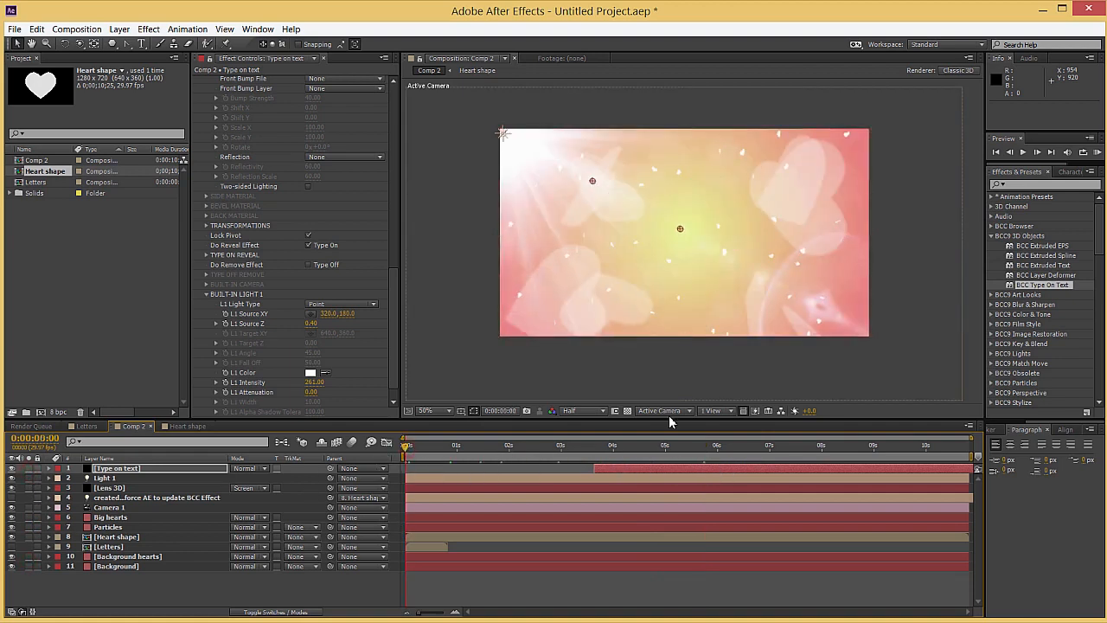
Switch to two horizontal views and keyframe Camera 1's Position at 0:00 as 640, -210, 26.7
{"action": "left_click", "coordinate": [716, 411]}
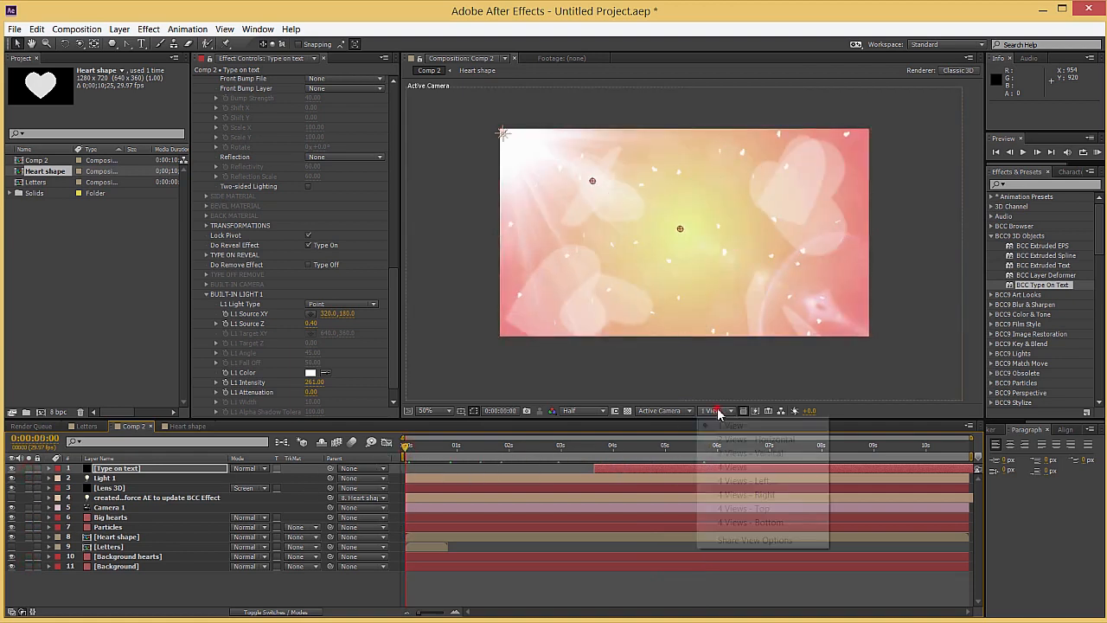
{"action": "left_click", "coordinate": [743, 440]}
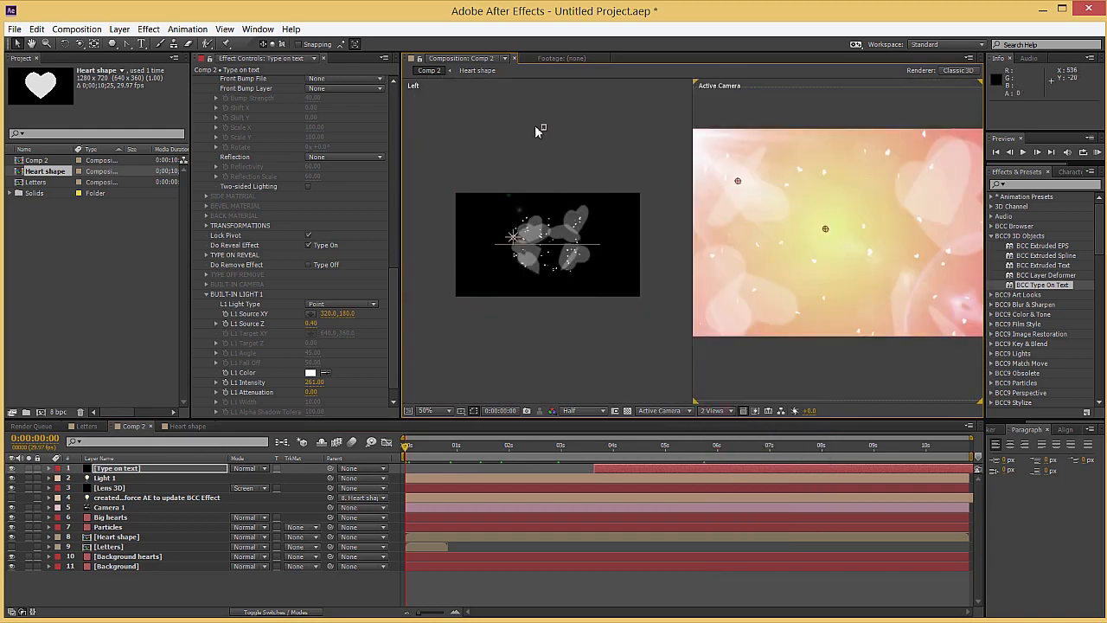
{"action": "left_click", "coordinate": [543, 127]}
{"action": "left_click", "coordinate": [544, 128]}
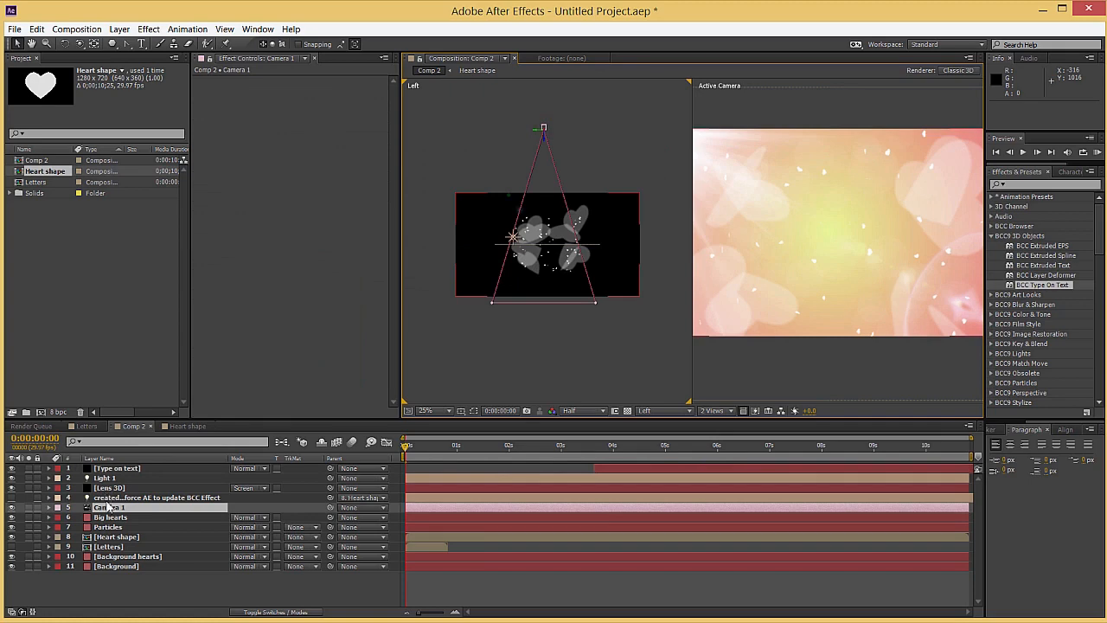
{"action": "key", "text": "p"}
{"action": "left_click", "coordinate": [402, 452]}
{"action": "left_click", "coordinate": [78, 517]}
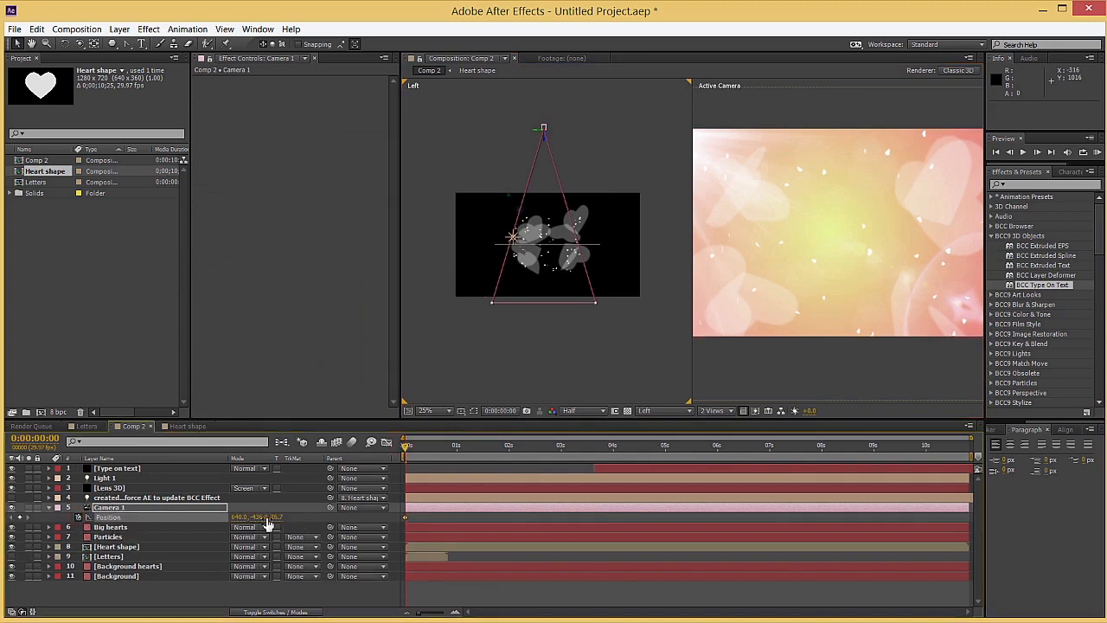
{"action": "left_click_drag", "start_coordinate": [261, 525], "coordinate": [457, 525]}
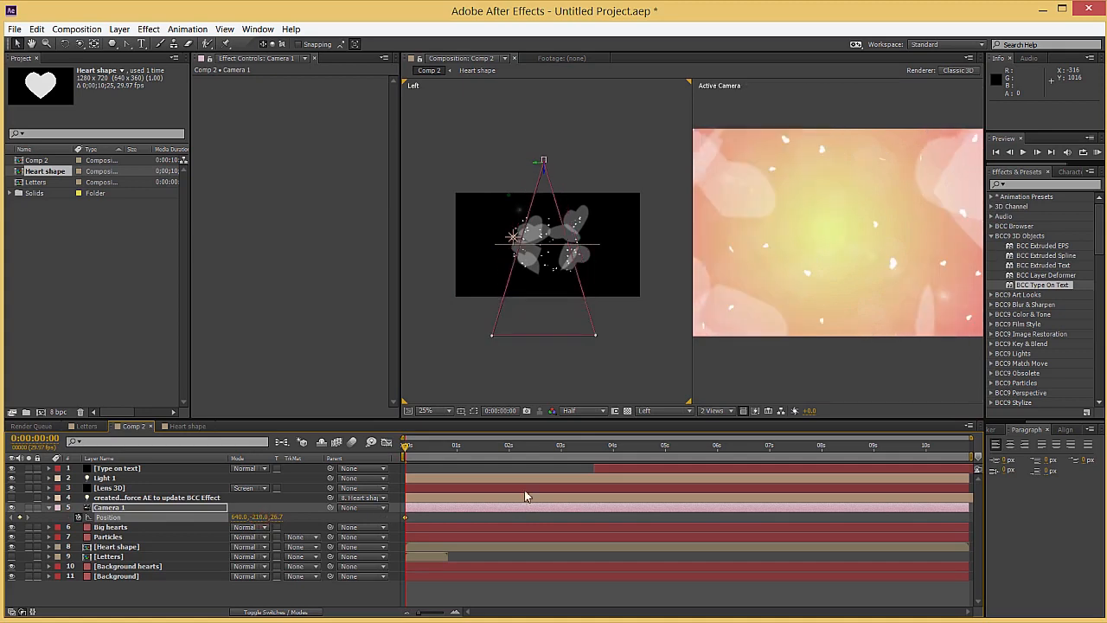
Set Camera 1's Position to 640, -374, 26.7 at 10:24, return to a single view and scrub the move
{"action": "left_click_drag", "start_coordinate": [688, 449], "coordinate": [1000, 448]}
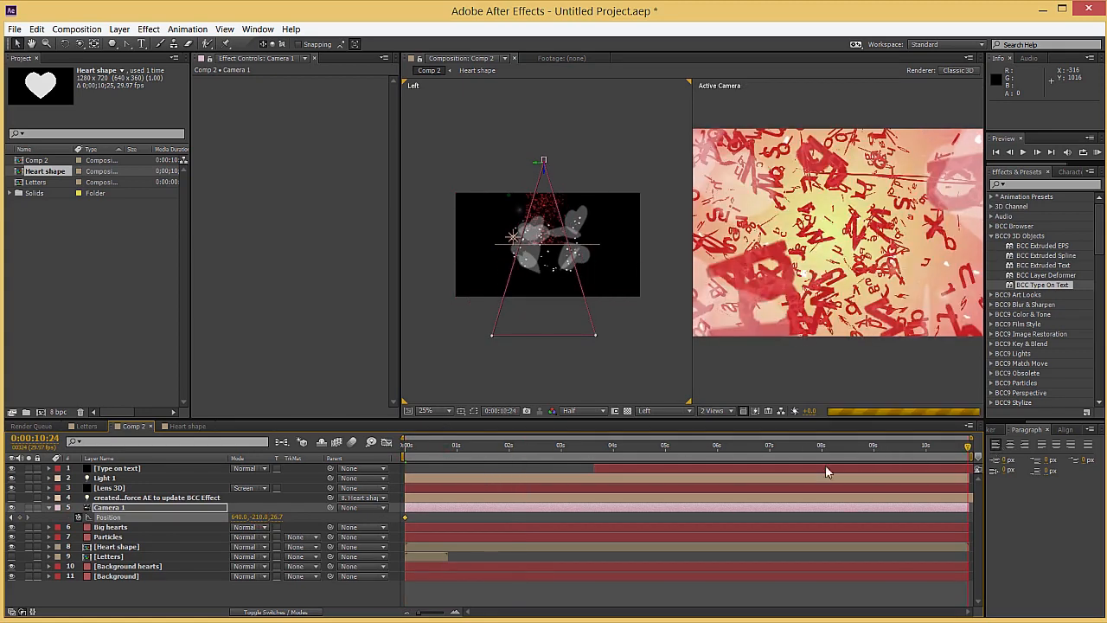
{"action": "left_click_drag", "start_coordinate": [226, 517], "coordinate": [223, 516]}
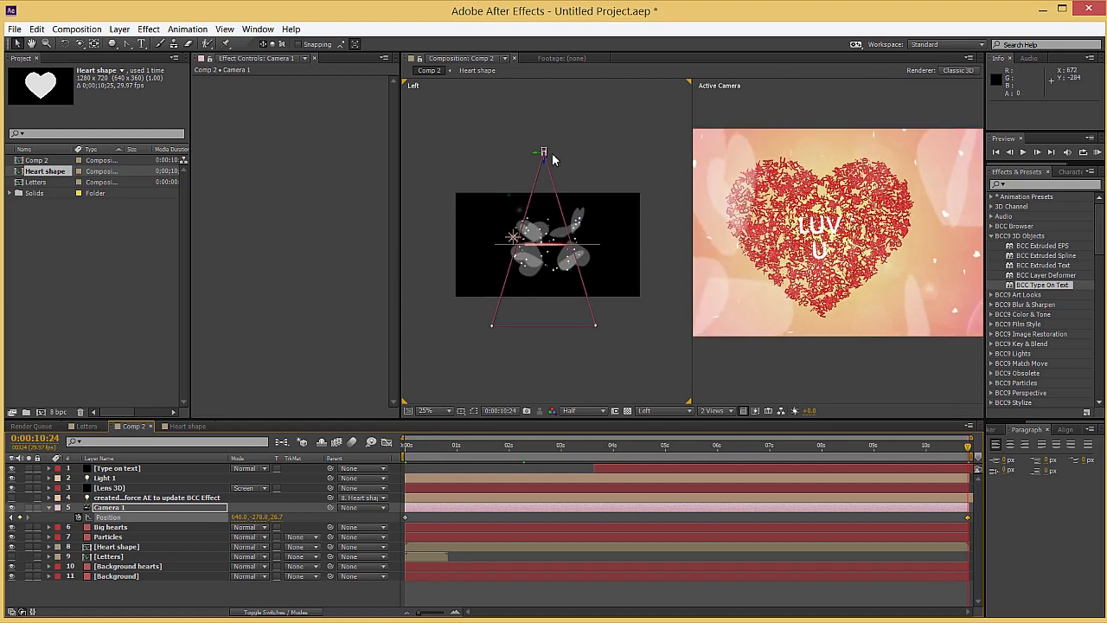
{"action": "left_click_drag", "start_coordinate": [545, 166], "coordinate": [545, 153]}
{"action": "left_click", "coordinate": [717, 410]}
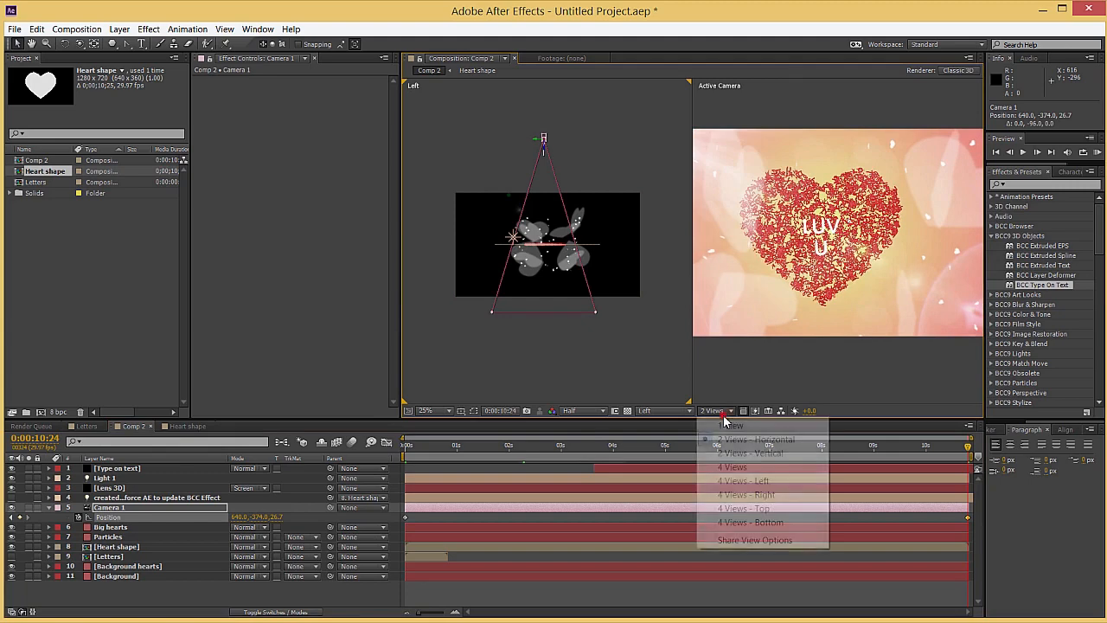
{"action": "left_click", "coordinate": [718, 424]}
{"action": "left_click_drag", "start_coordinate": [615, 445], "coordinate": [866, 448]}
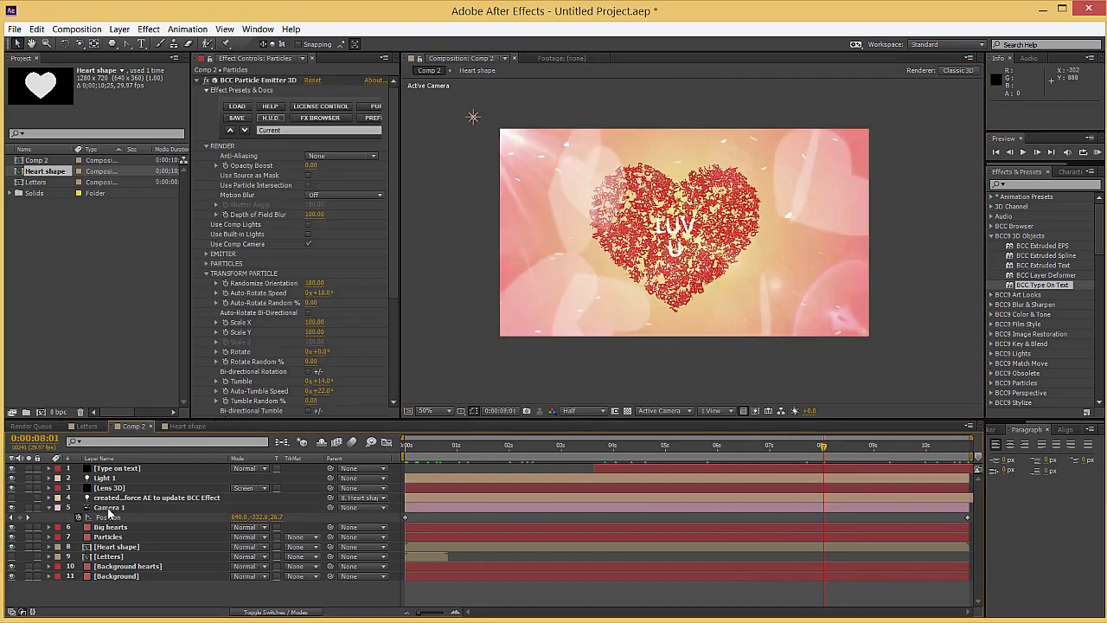
Set the Particles layer's Motion Blur to Smooth (fast) in BCC Particle Emitter 3D and check an earlier frame
{"action": "left_click", "coordinate": [108, 537]}
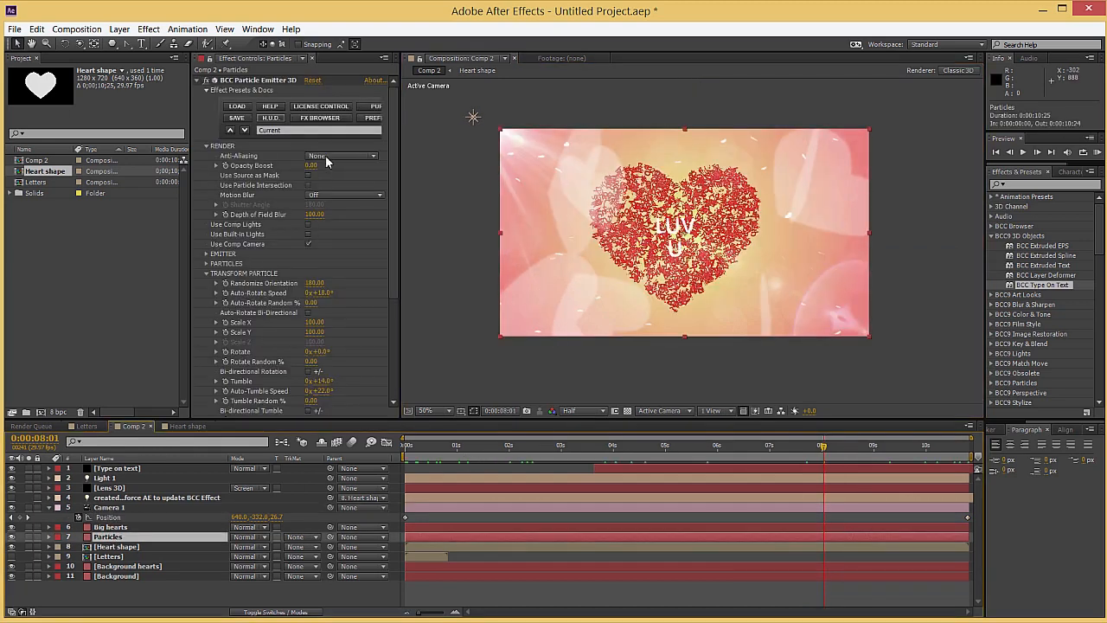
{"action": "left_click", "coordinate": [337, 195]}
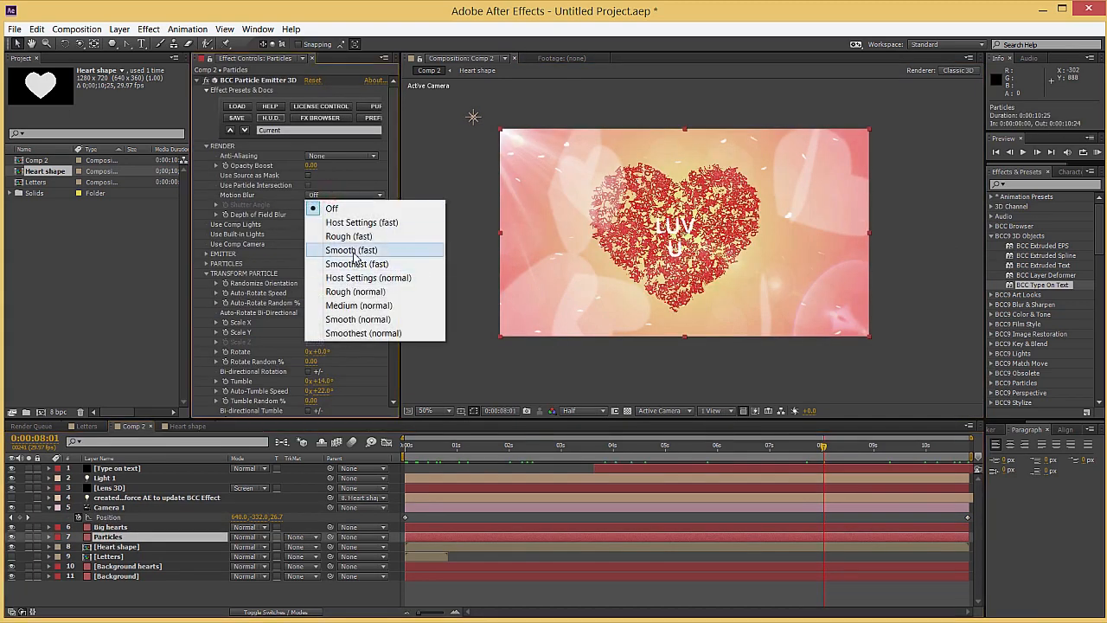
{"action": "left_click", "coordinate": [351, 250]}
{"action": "left_click", "coordinate": [507, 456]}
Set the composition preview resolution to Full and move the playhead to 10:21
{"action": "left_click", "coordinate": [588, 410]}
{"action": "left_click", "coordinate": [588, 444]}
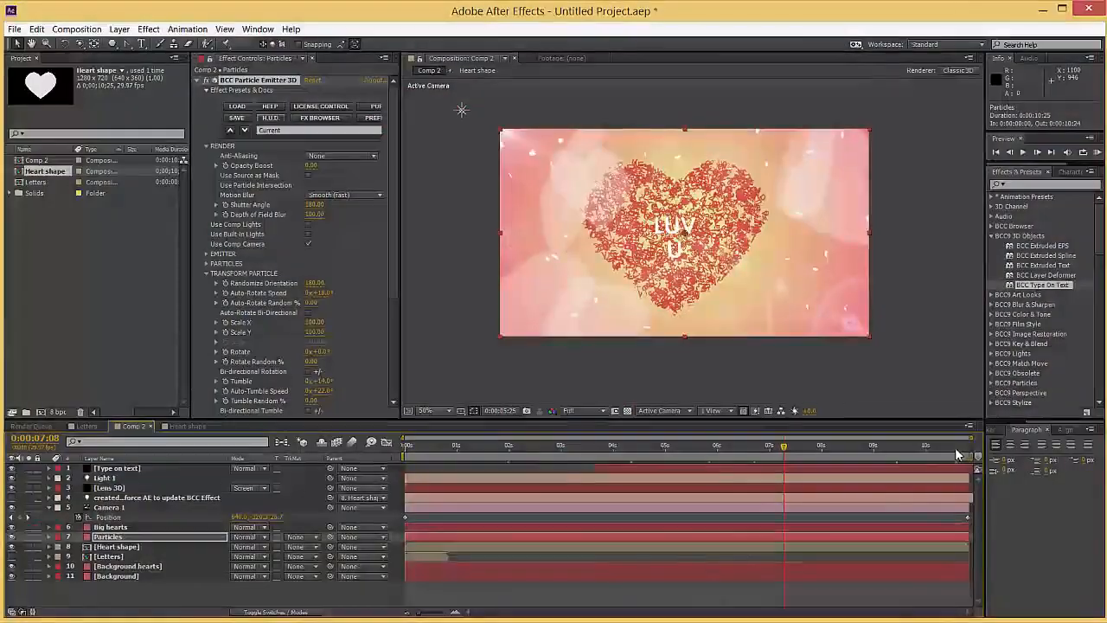
{"action": "left_click", "coordinate": [960, 448]}
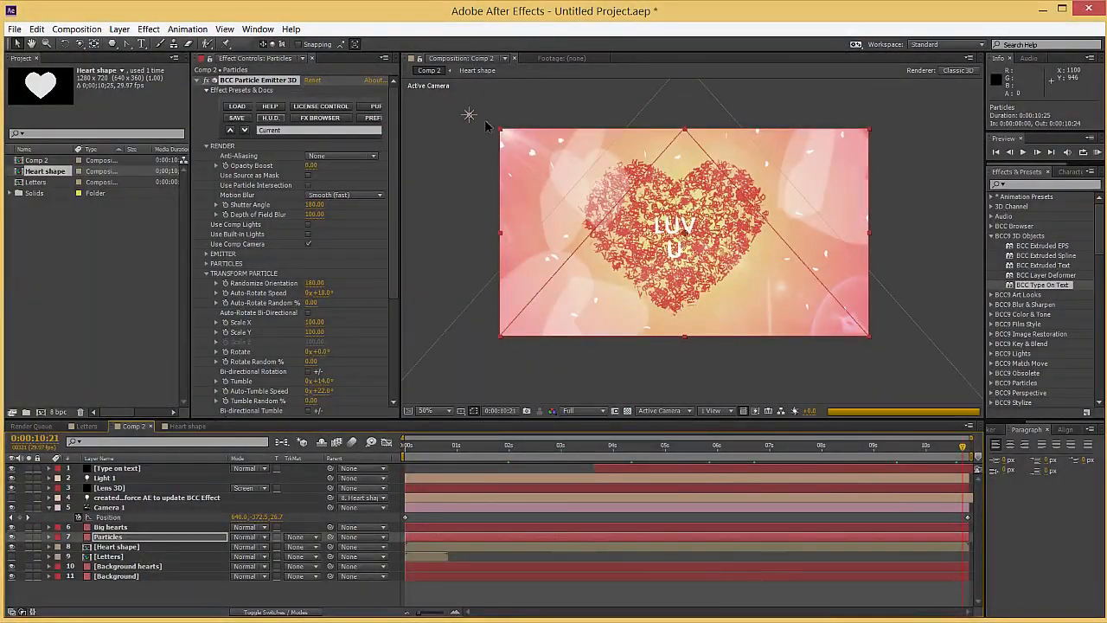